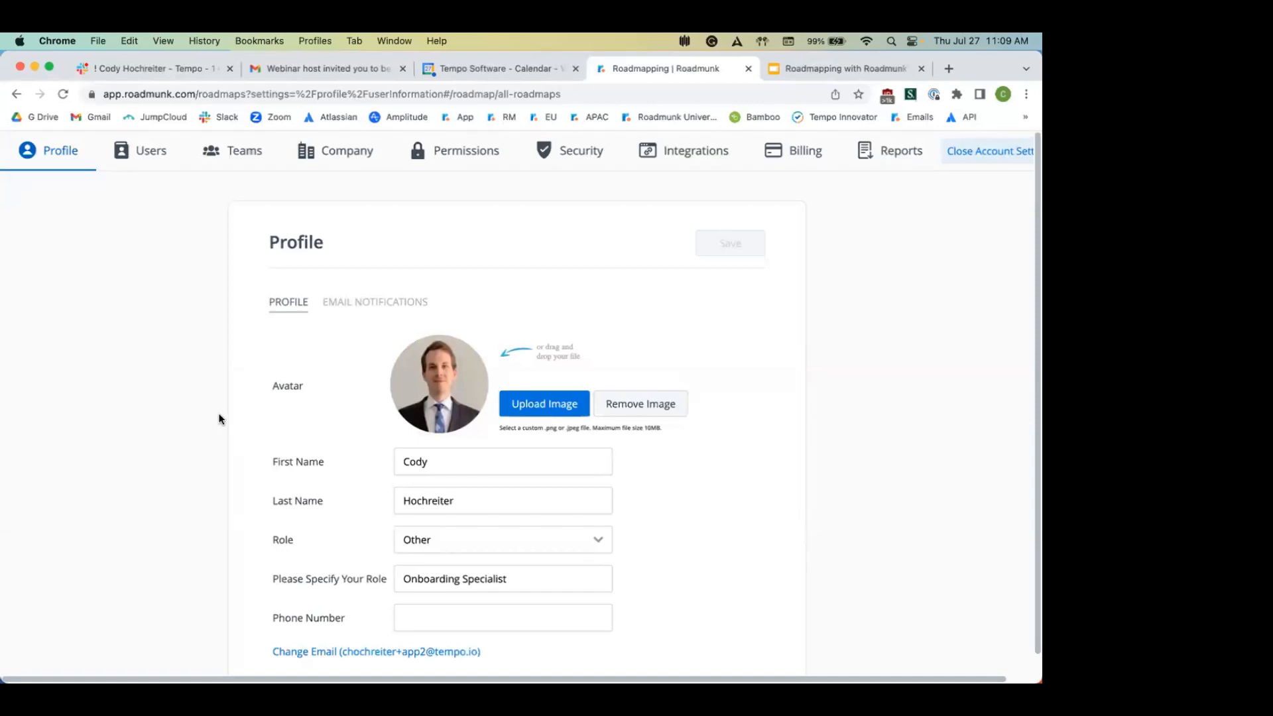
Step: Check the Email Notifications preferences, then view the Users list with roles and seat counts
left_click(351, 306)
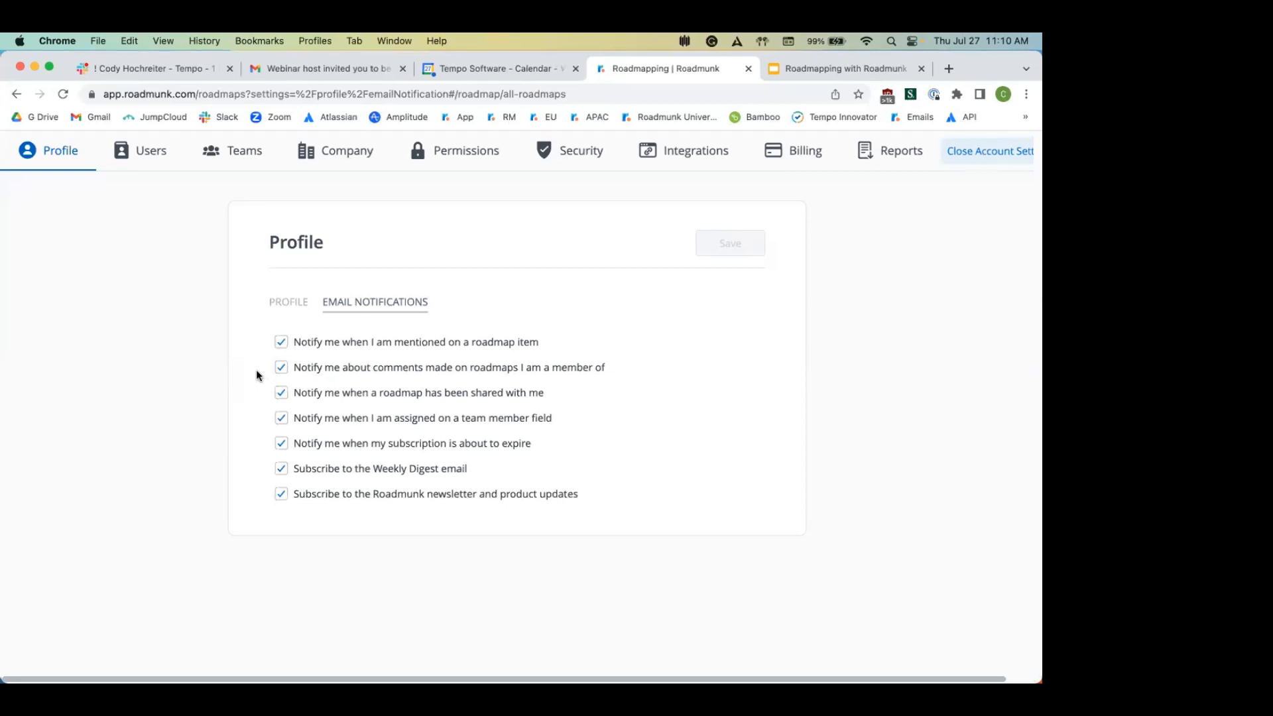
left_click(154, 154)
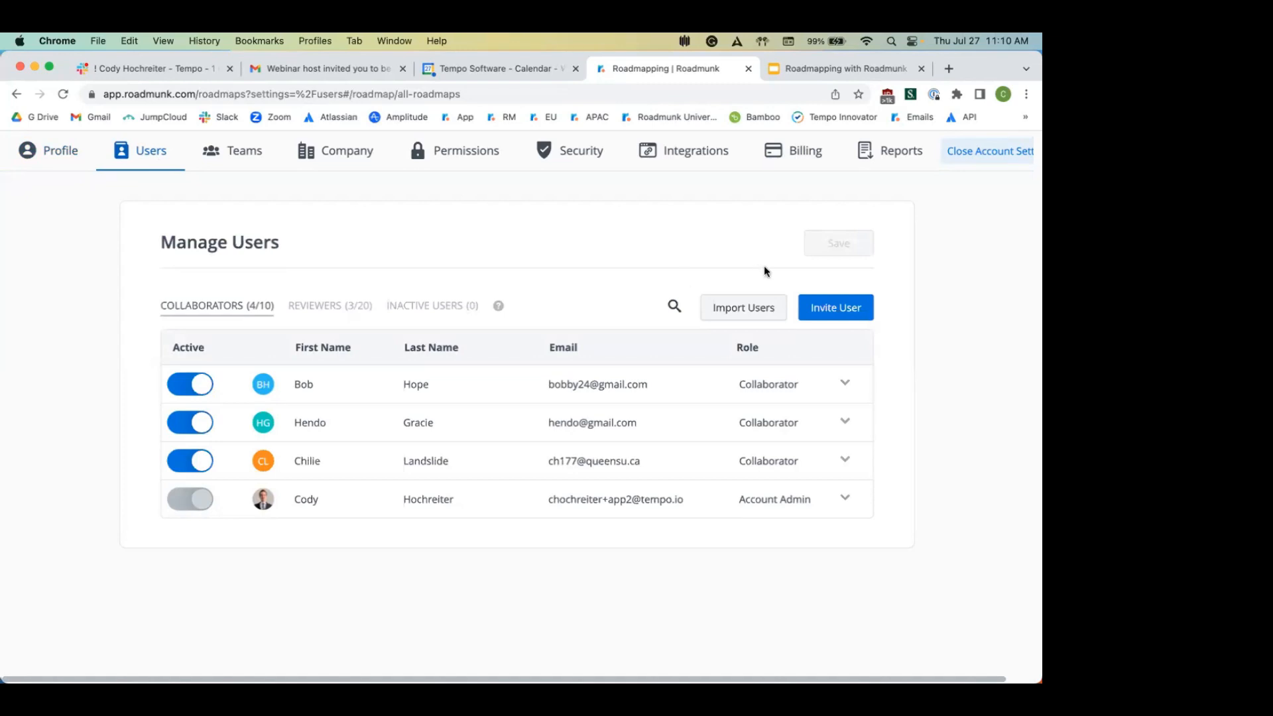
left_click(843, 309)
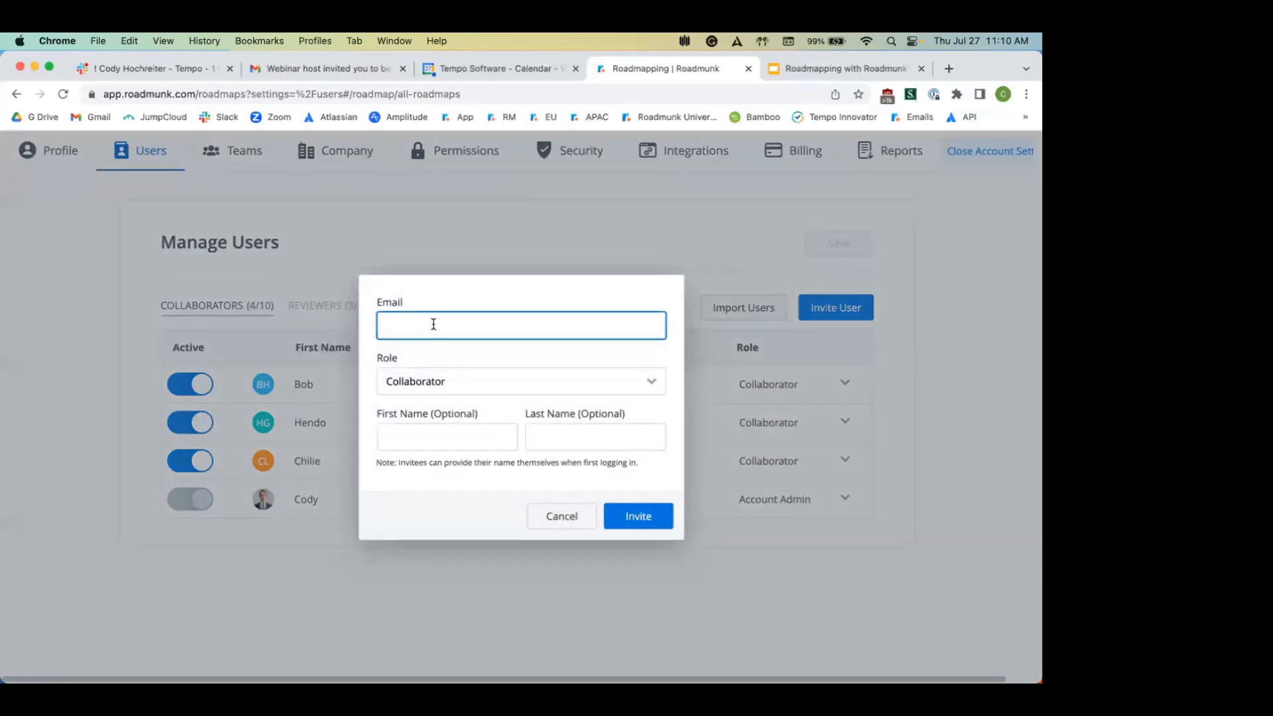
left_click(445, 390)
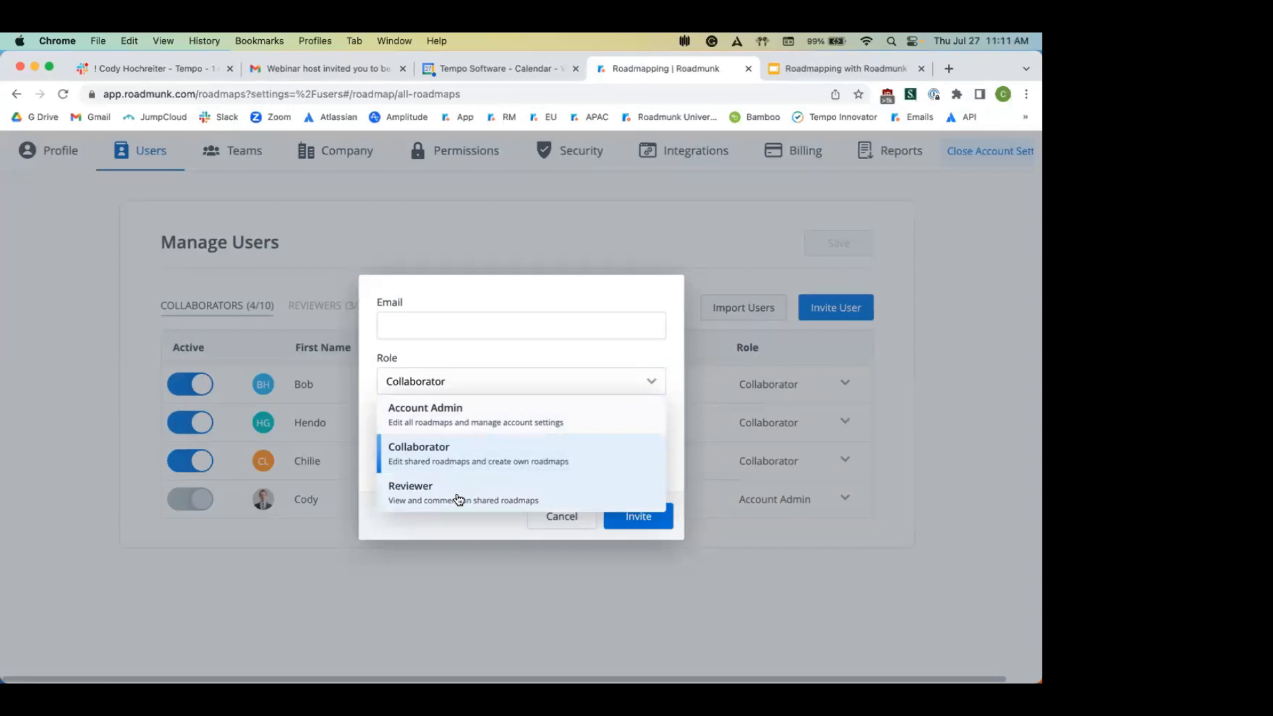
left_click(566, 521)
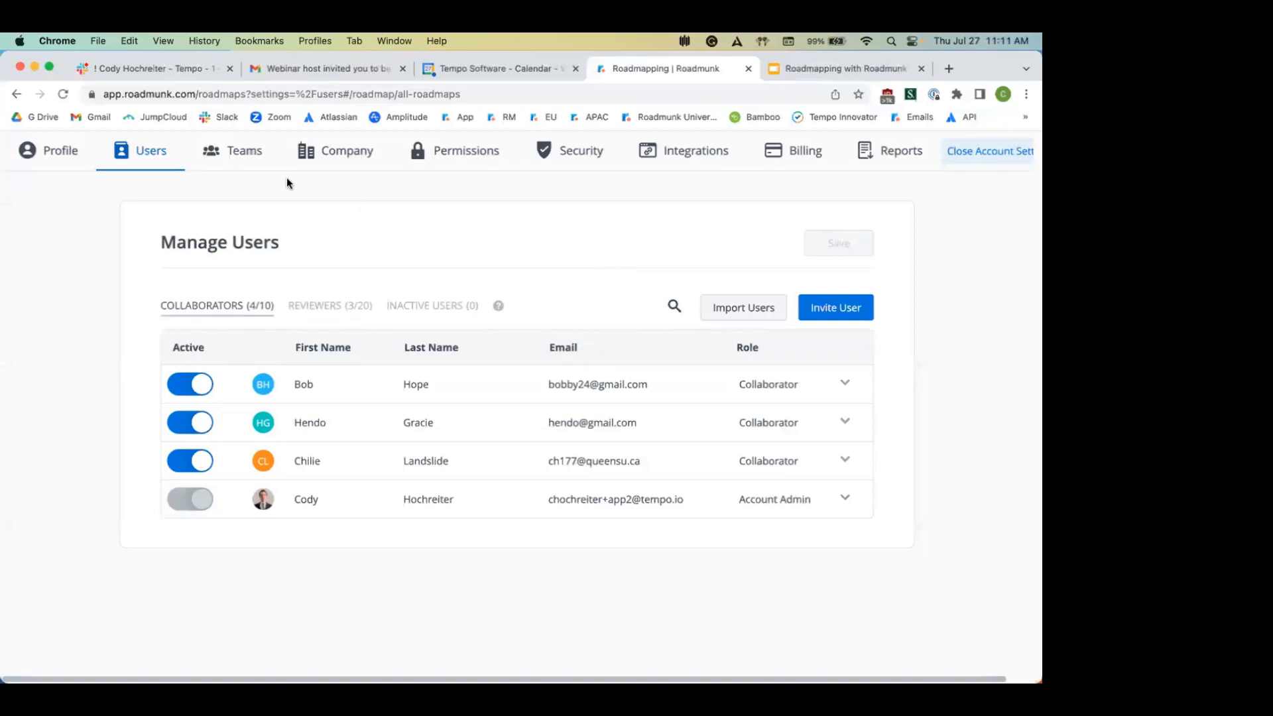
Step: Review the Teams and the five Integrations, then close Account Settings
left_click(250, 156)
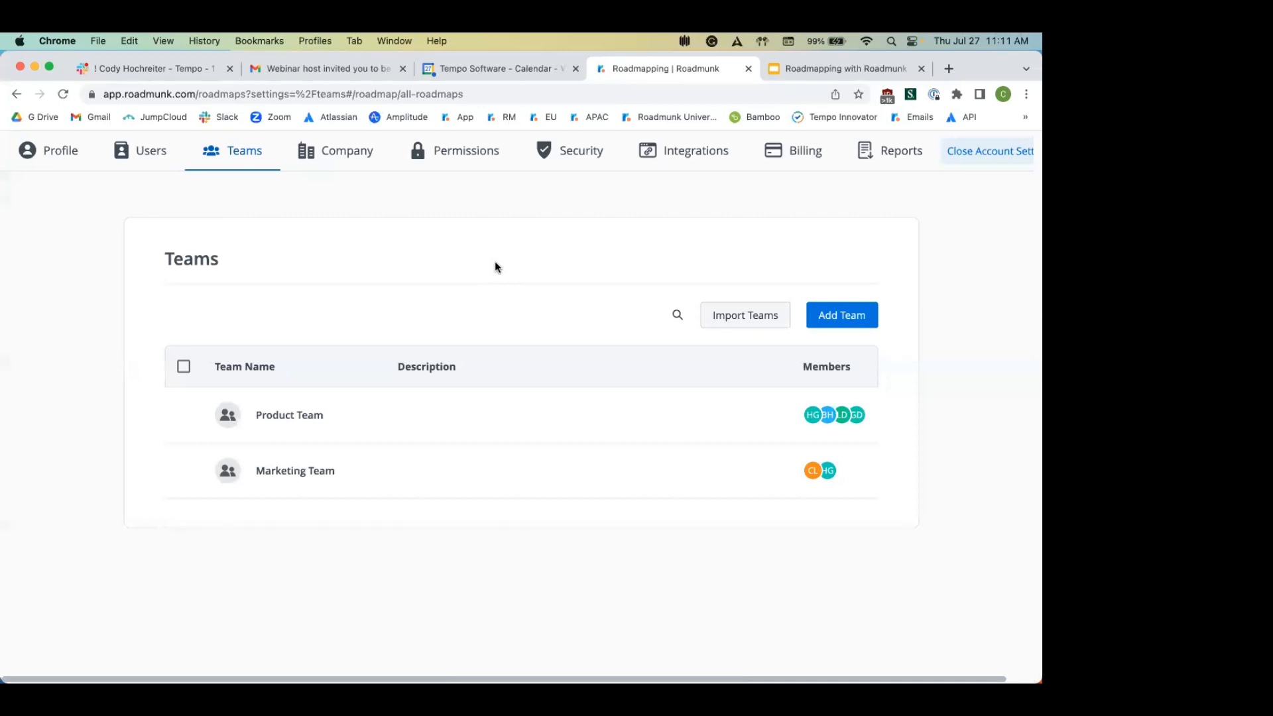
left_click(698, 156)
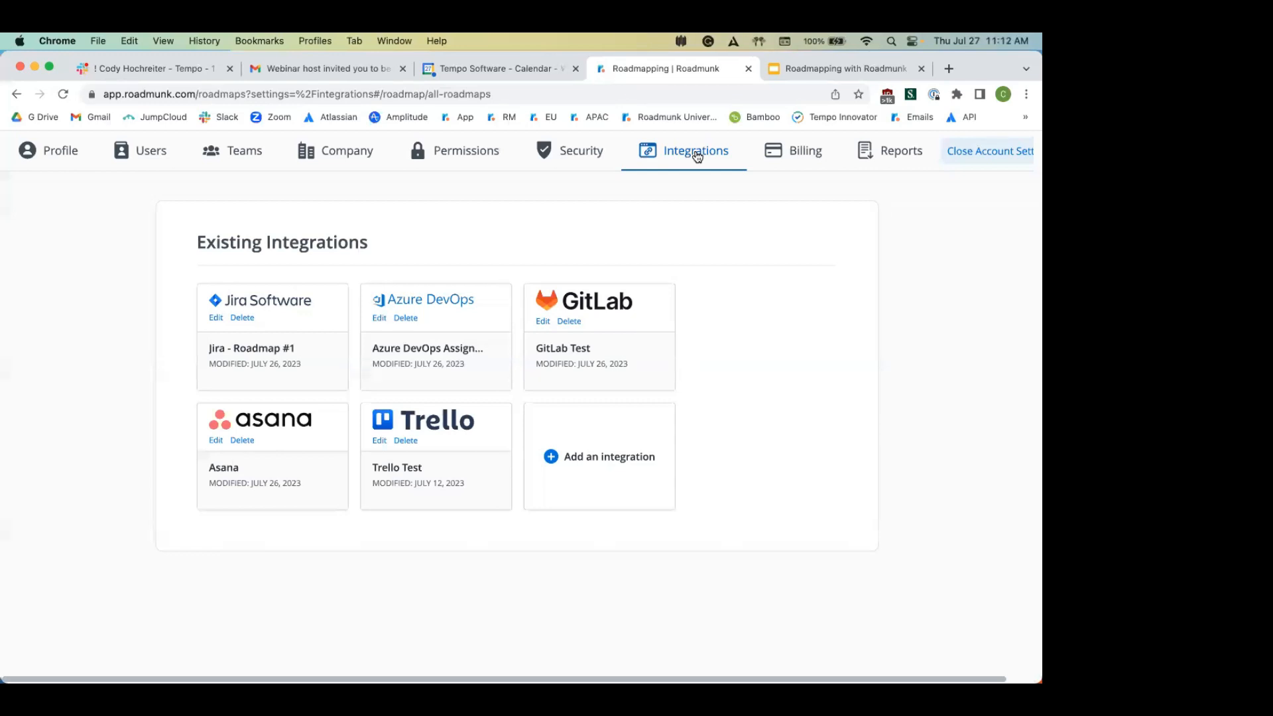
left_click(956, 151)
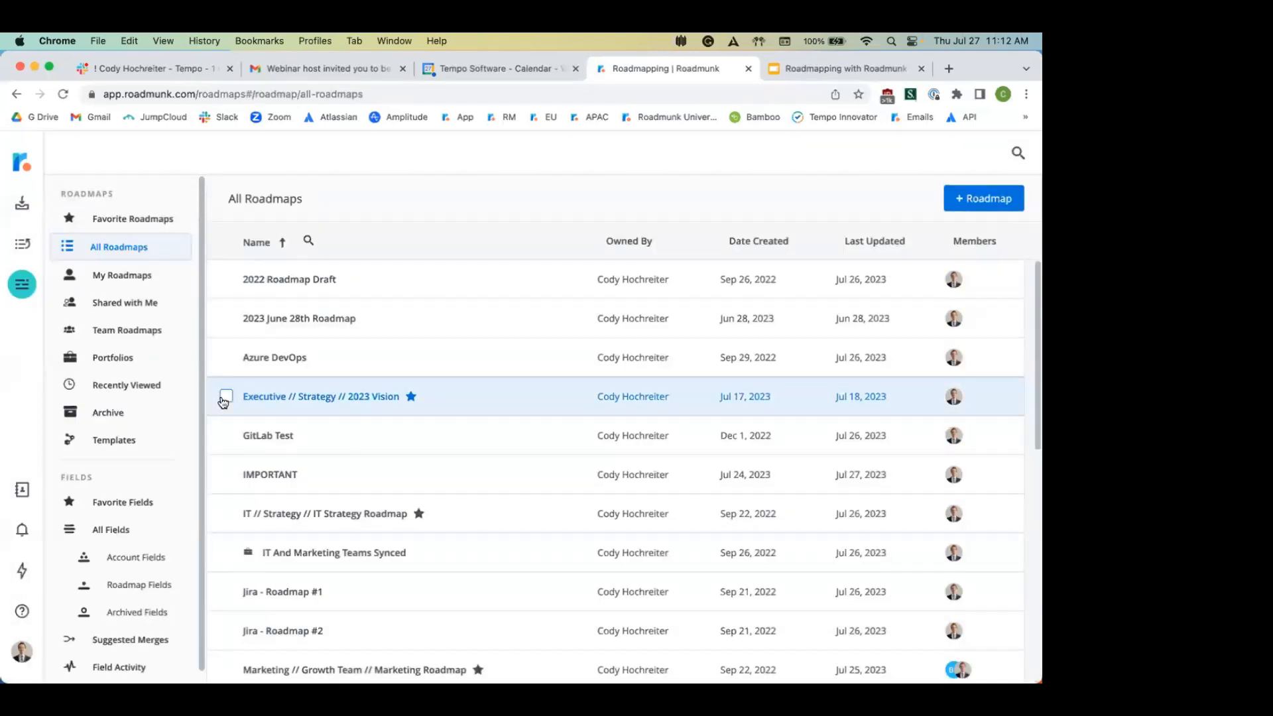
Step: Open the Help Center knowledge base in a new browser tab, view it, and return to Roadmunk
left_click(24, 613)
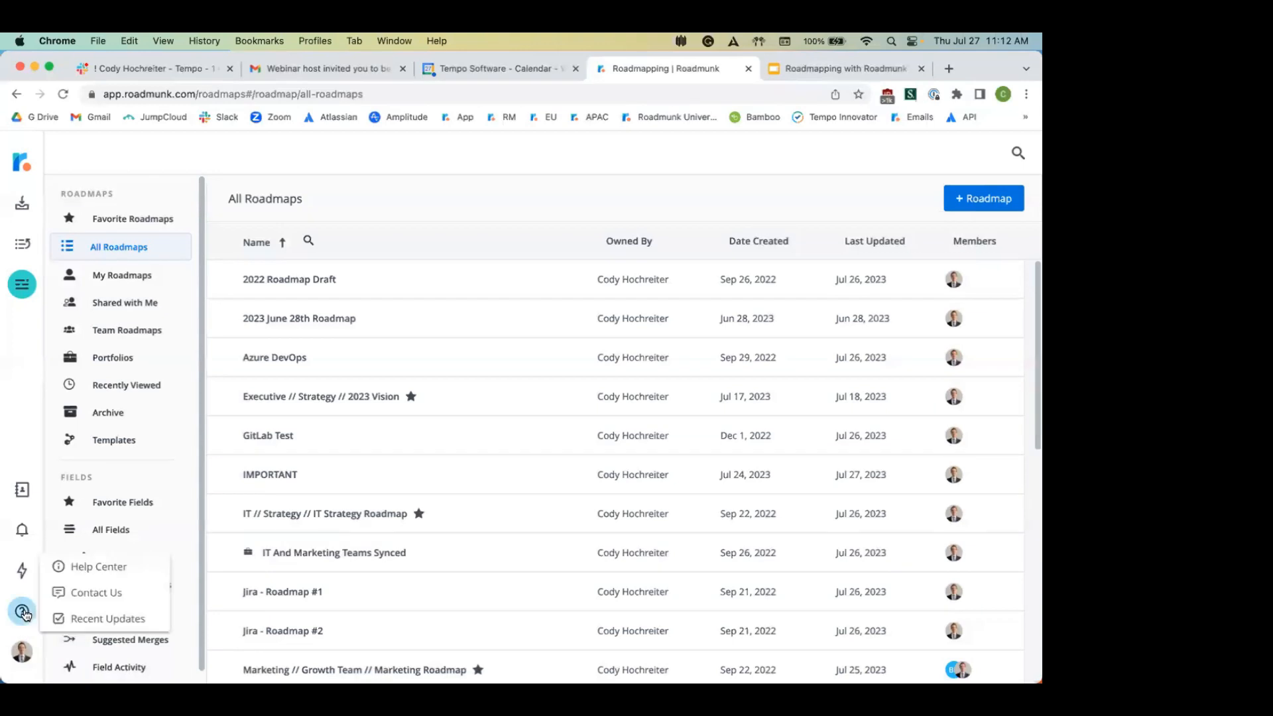
right_click(103, 569)
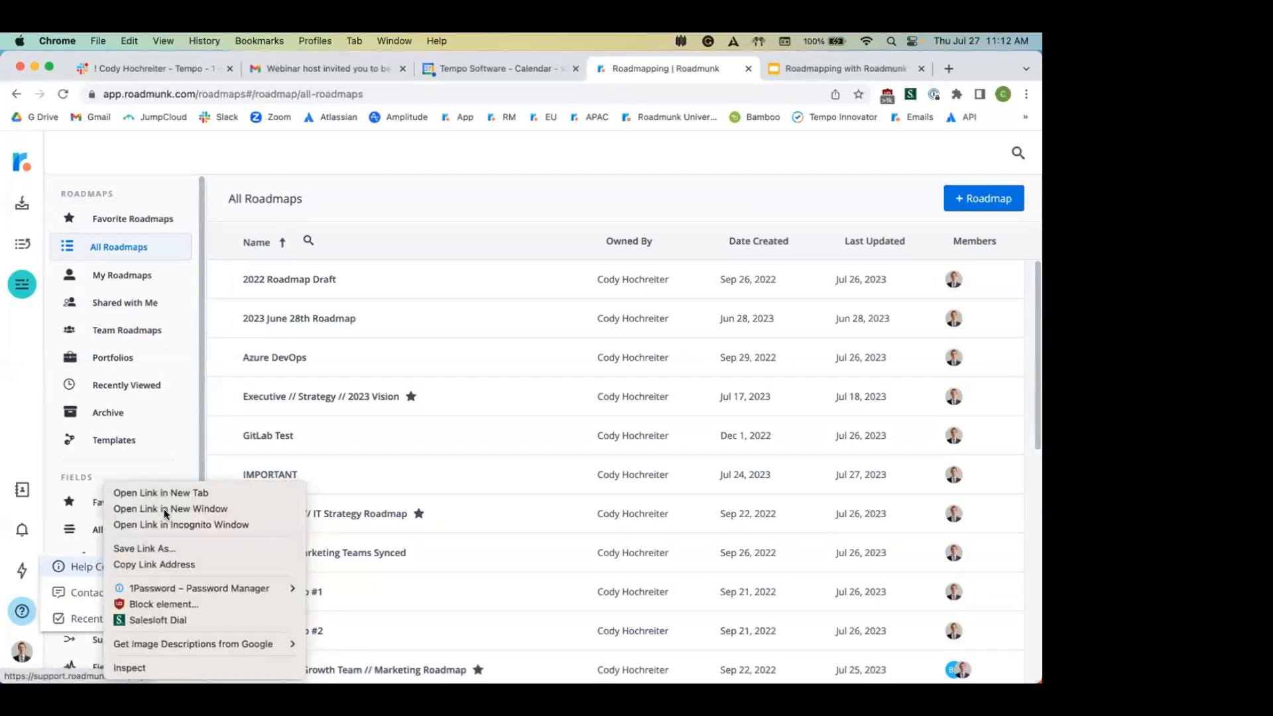
left_click(159, 493)
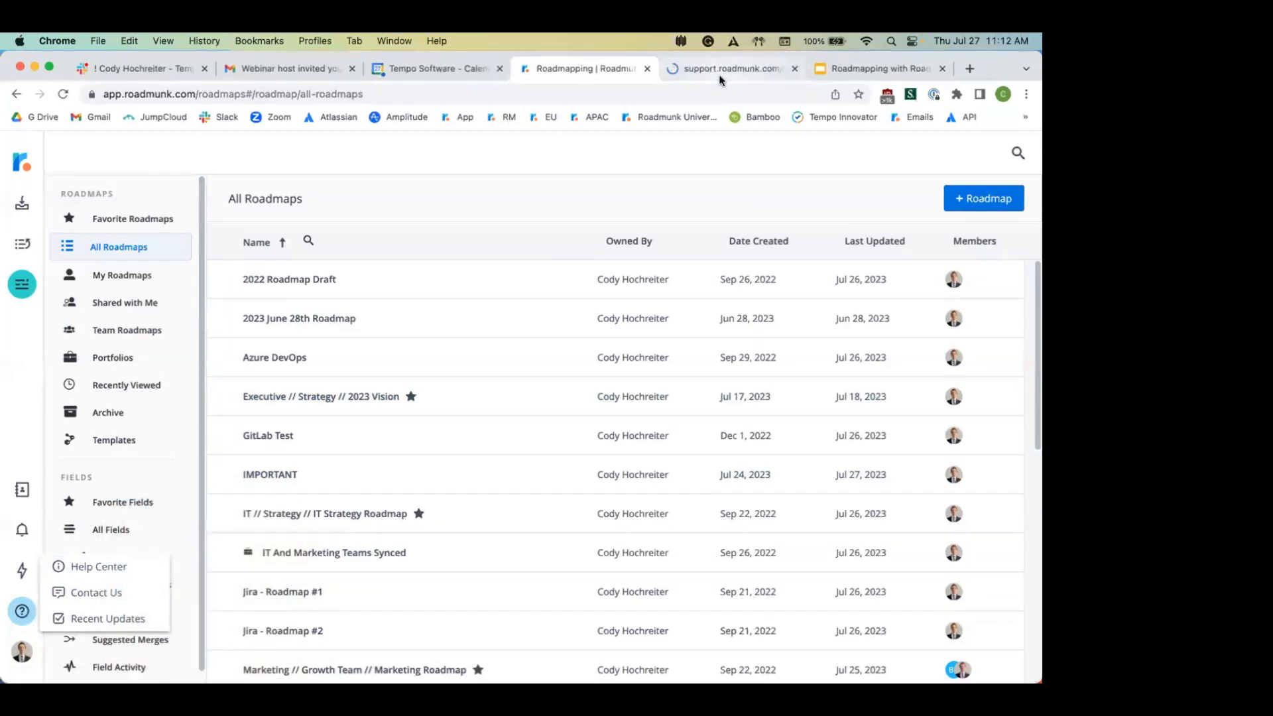
left_click(719, 70)
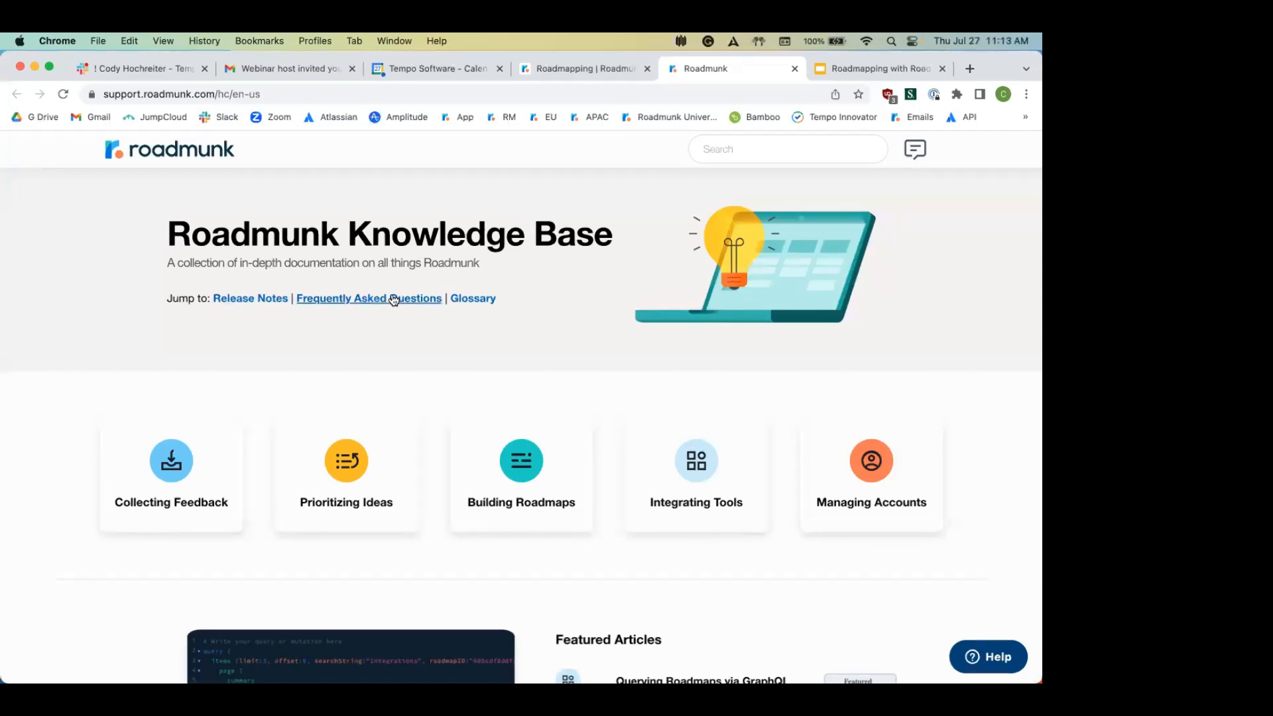
left_click(572, 75)
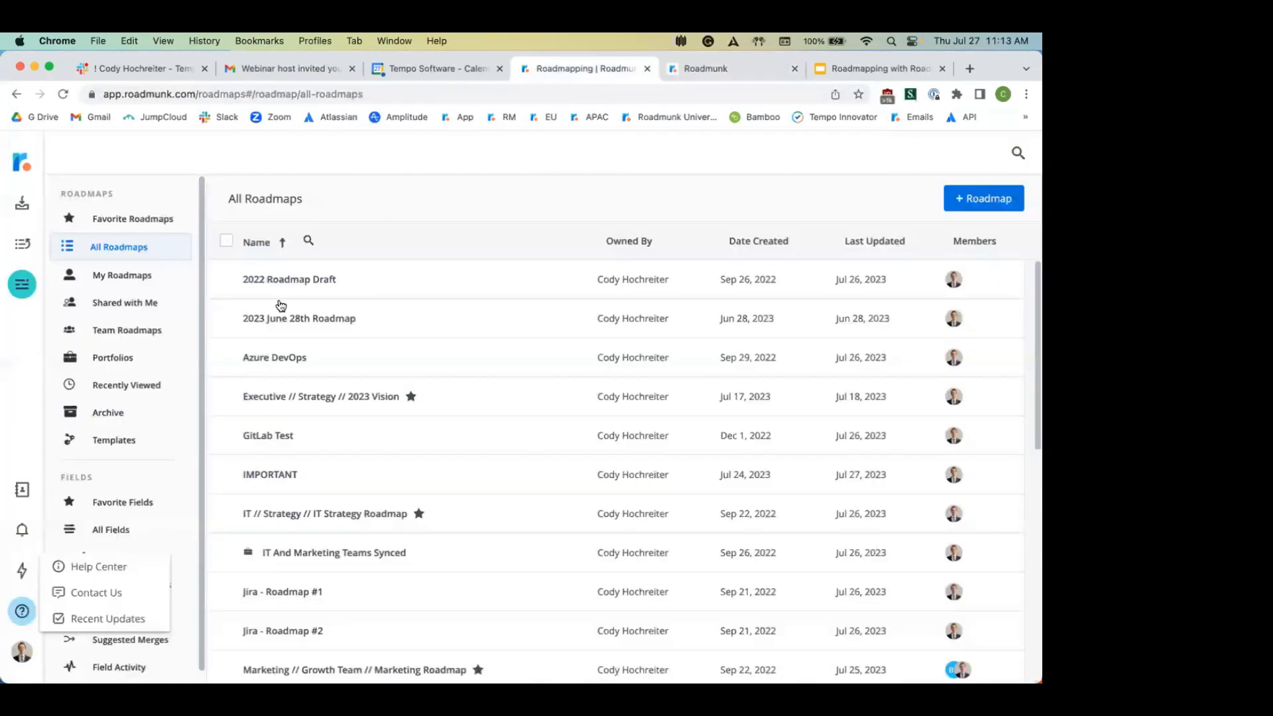
left_click(20, 568)
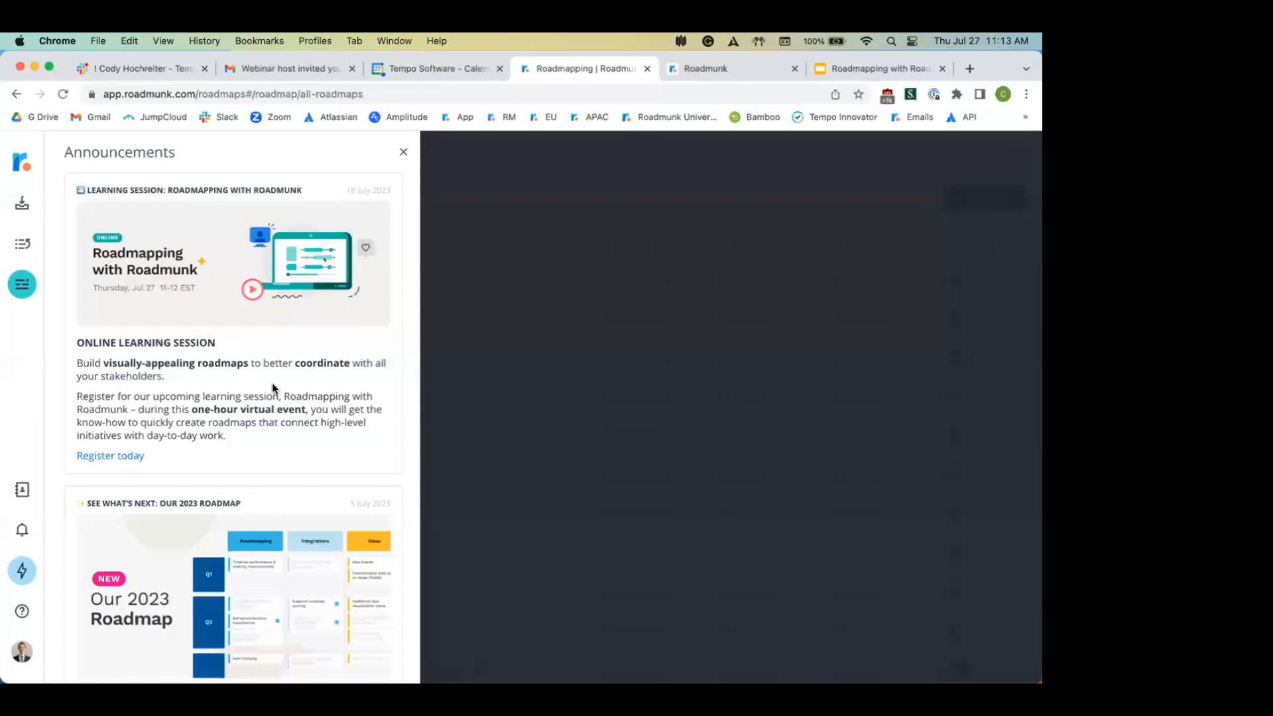
scroll(272, 388, "down", 2)
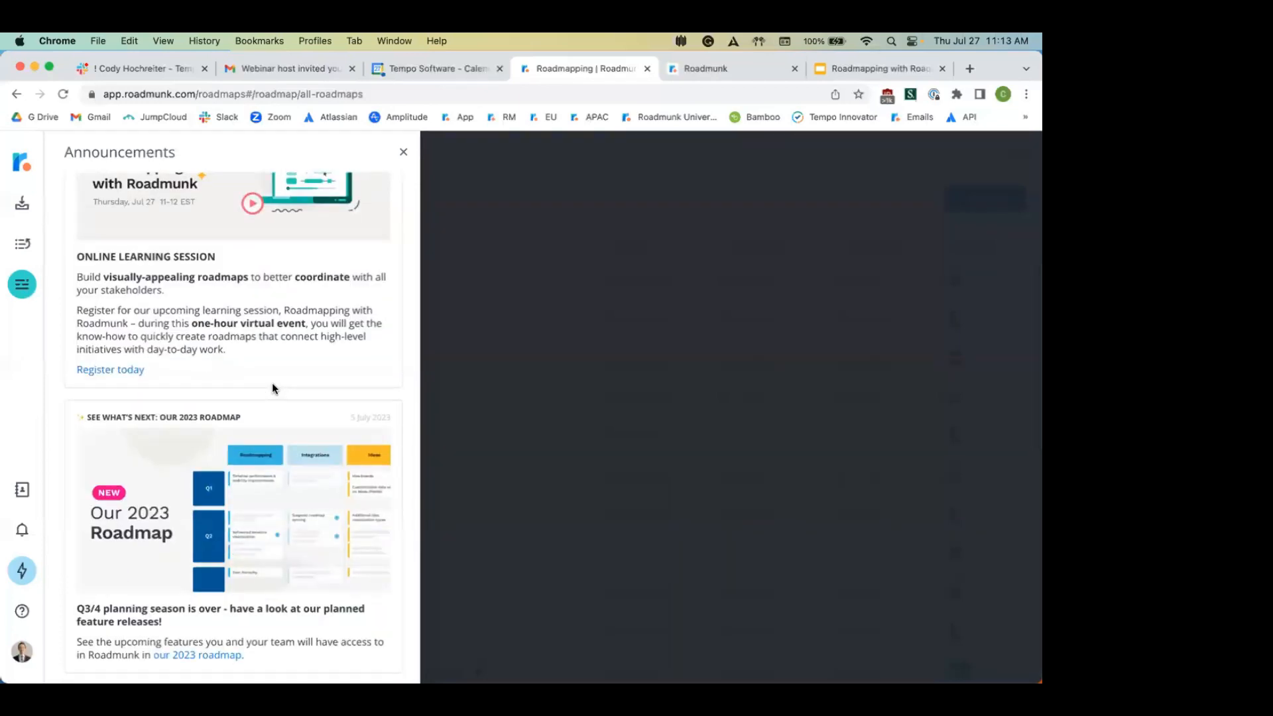
scroll(273, 386, "up", 2)
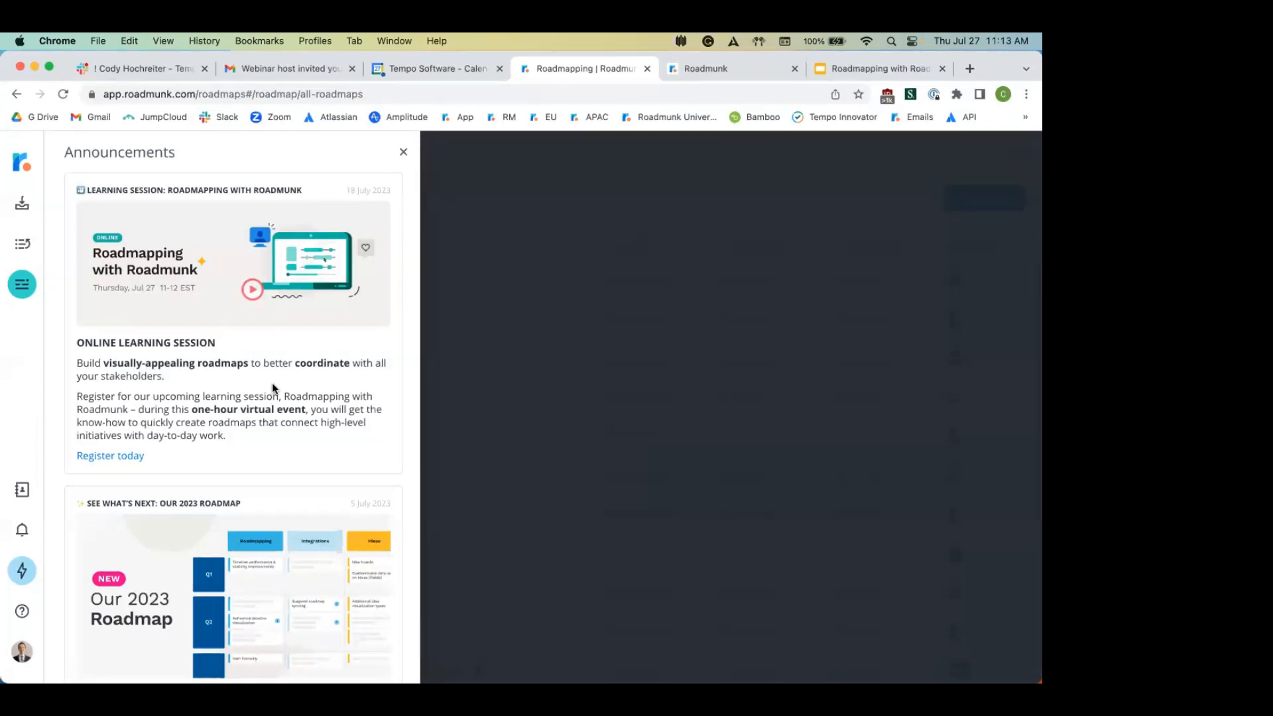
left_click(404, 152)
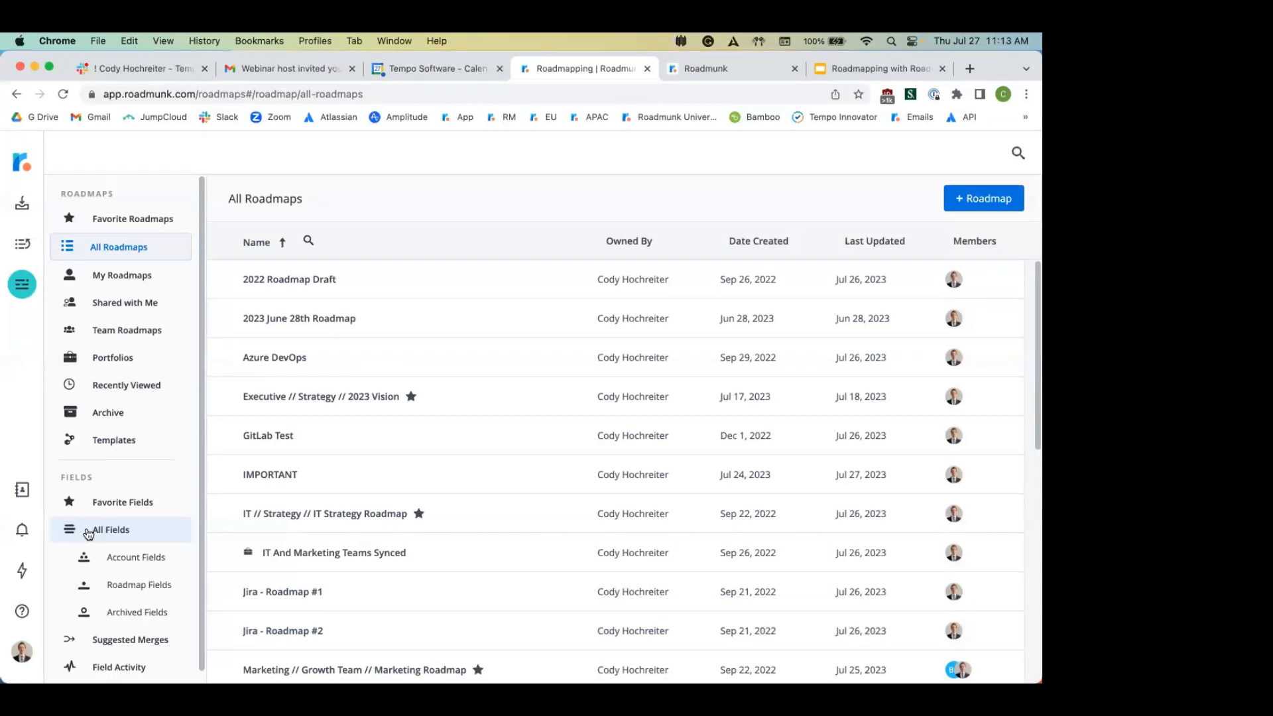
left_click(147, 560)
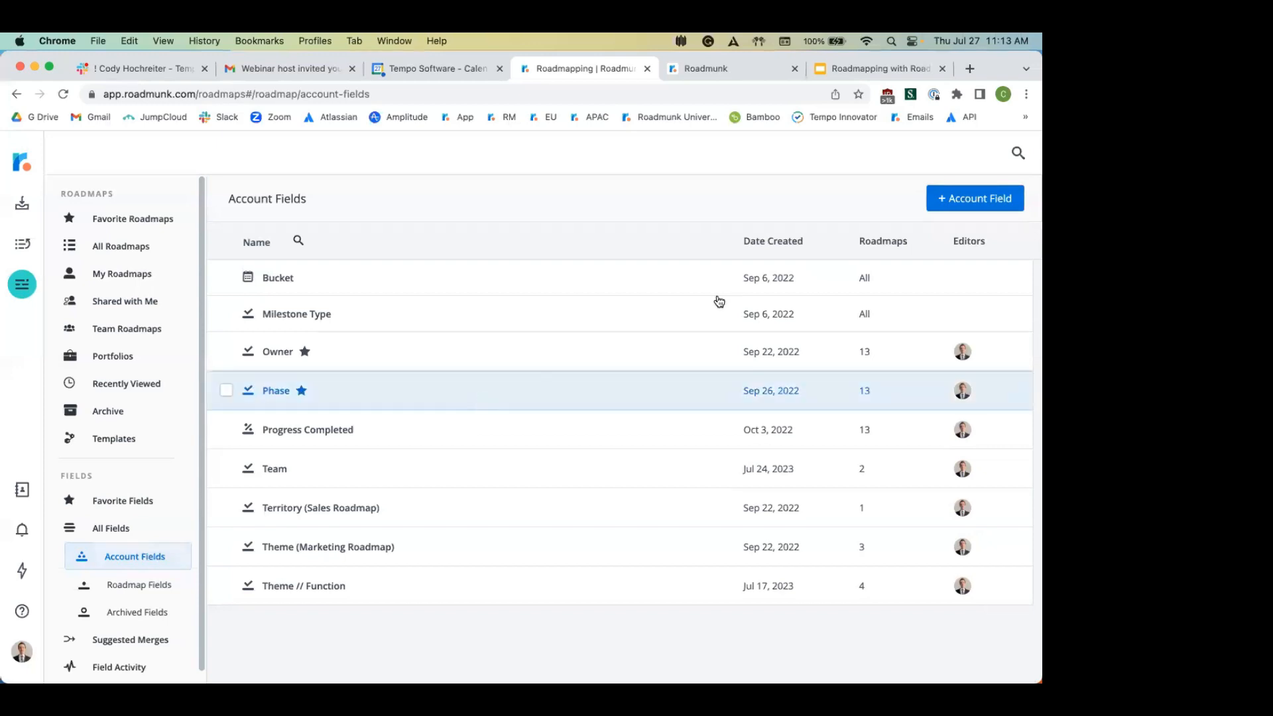
left_click(955, 199)
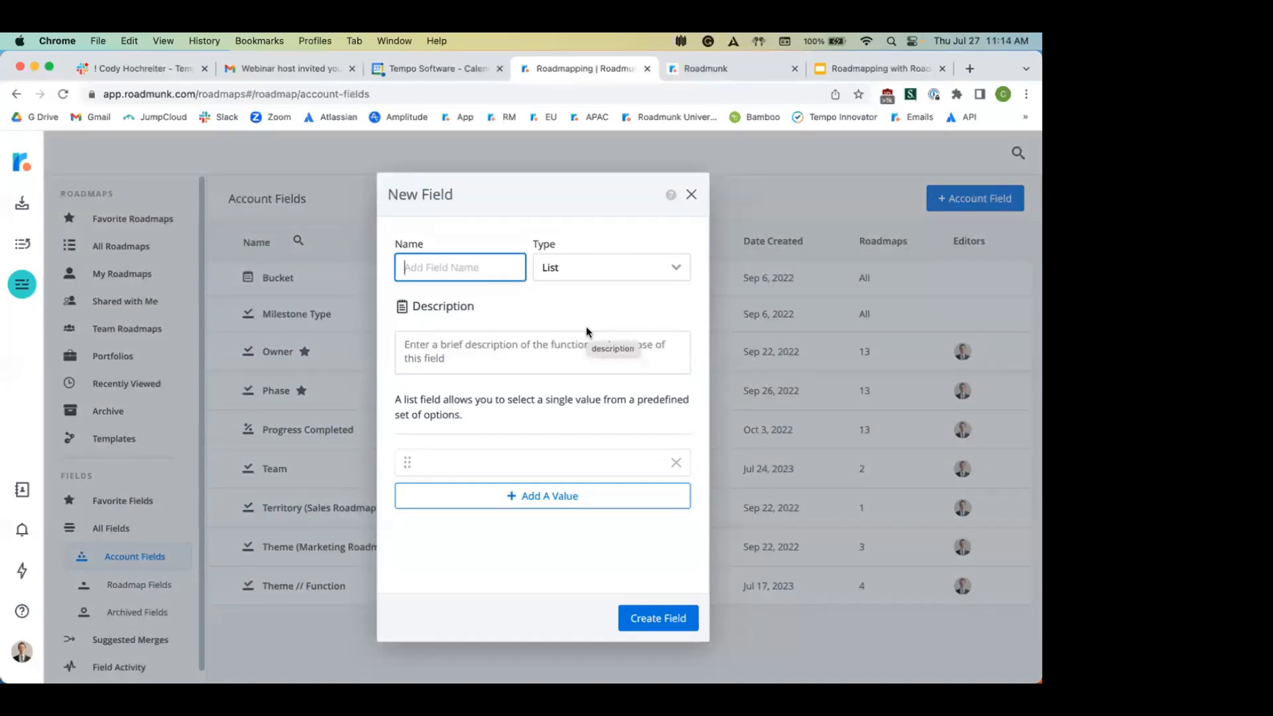
left_click(690, 196)
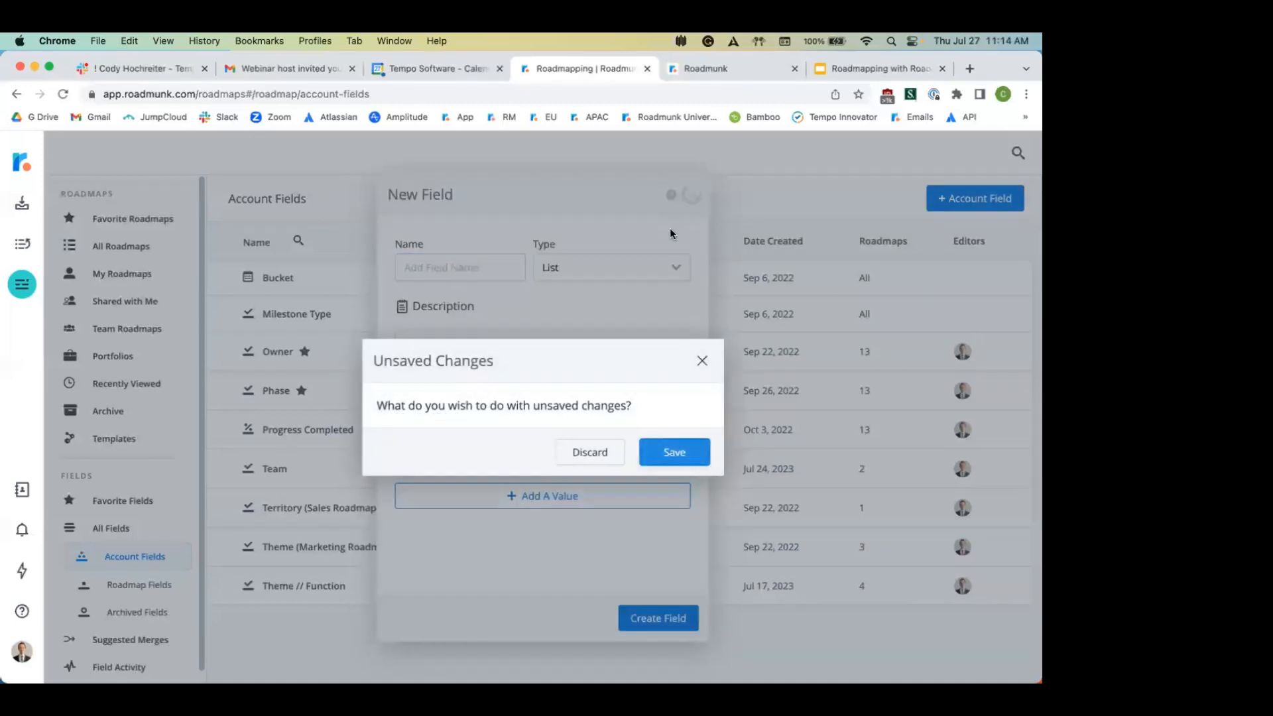
left_click(596, 454)
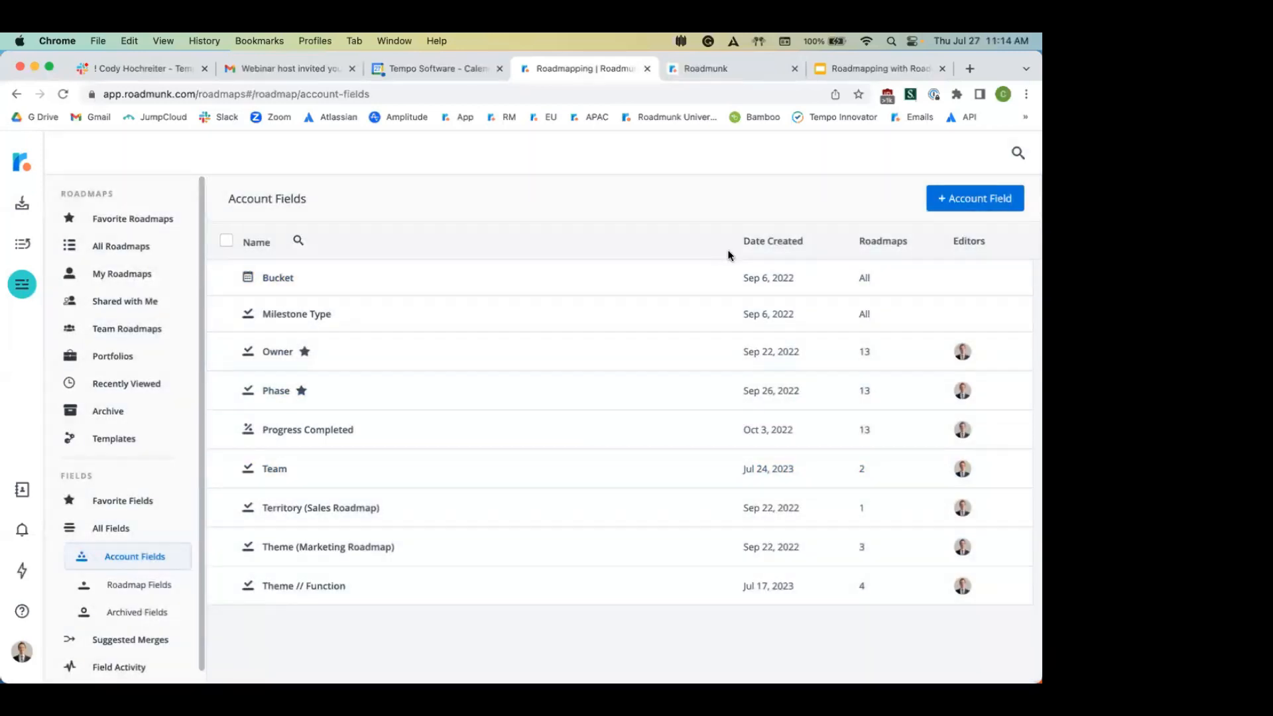
left_click(136, 249)
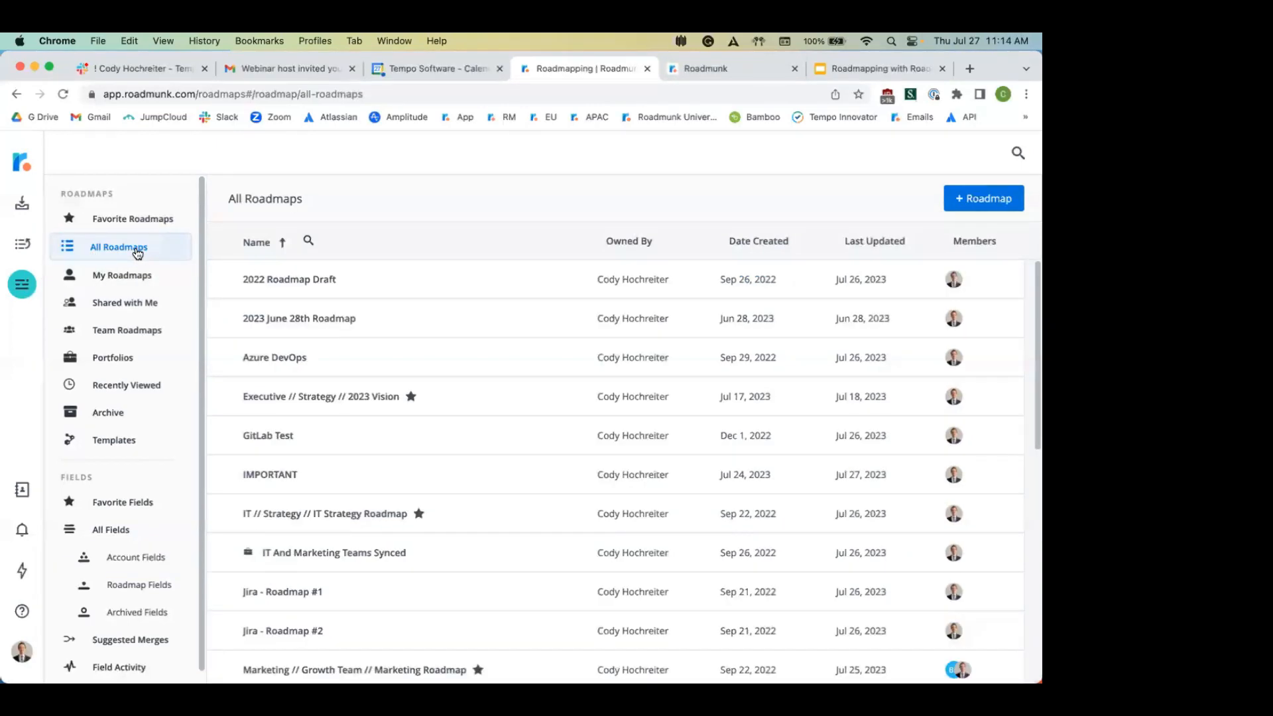
Step: Create a blank roadmap titled 'Product Development // Product Team // Product Plan 2023'
left_click(975, 204)
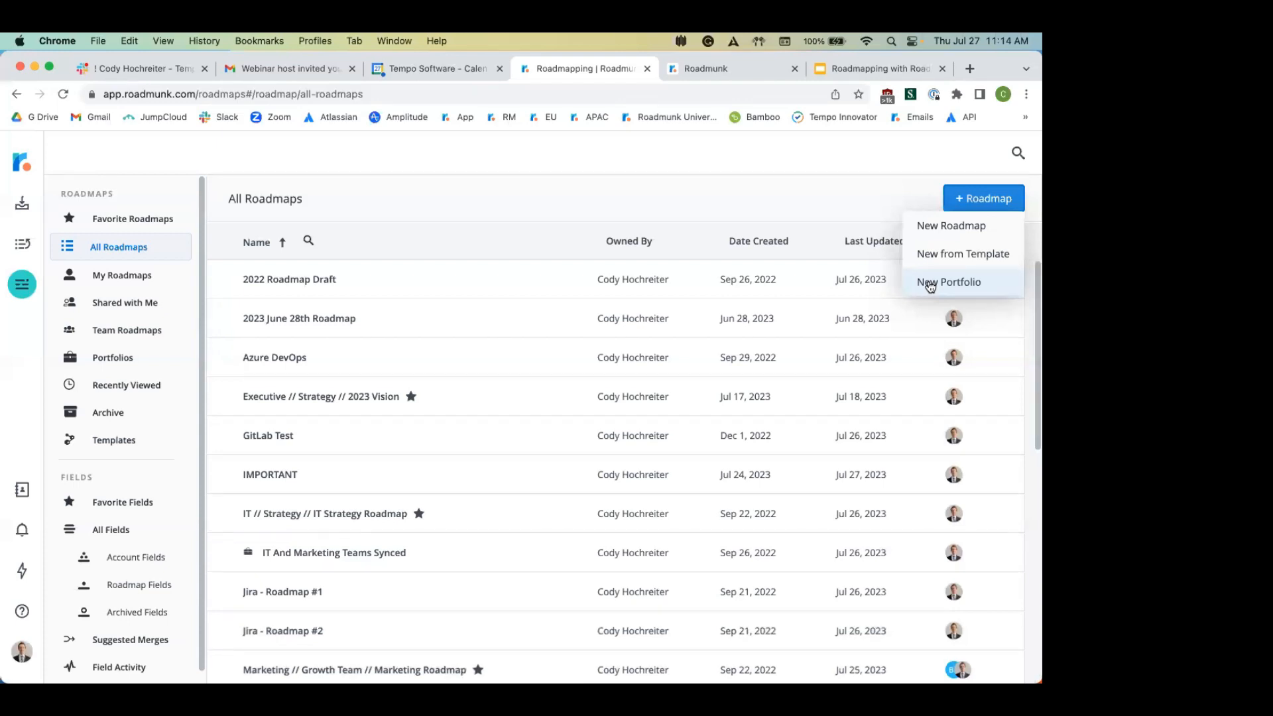
left_click(945, 224)
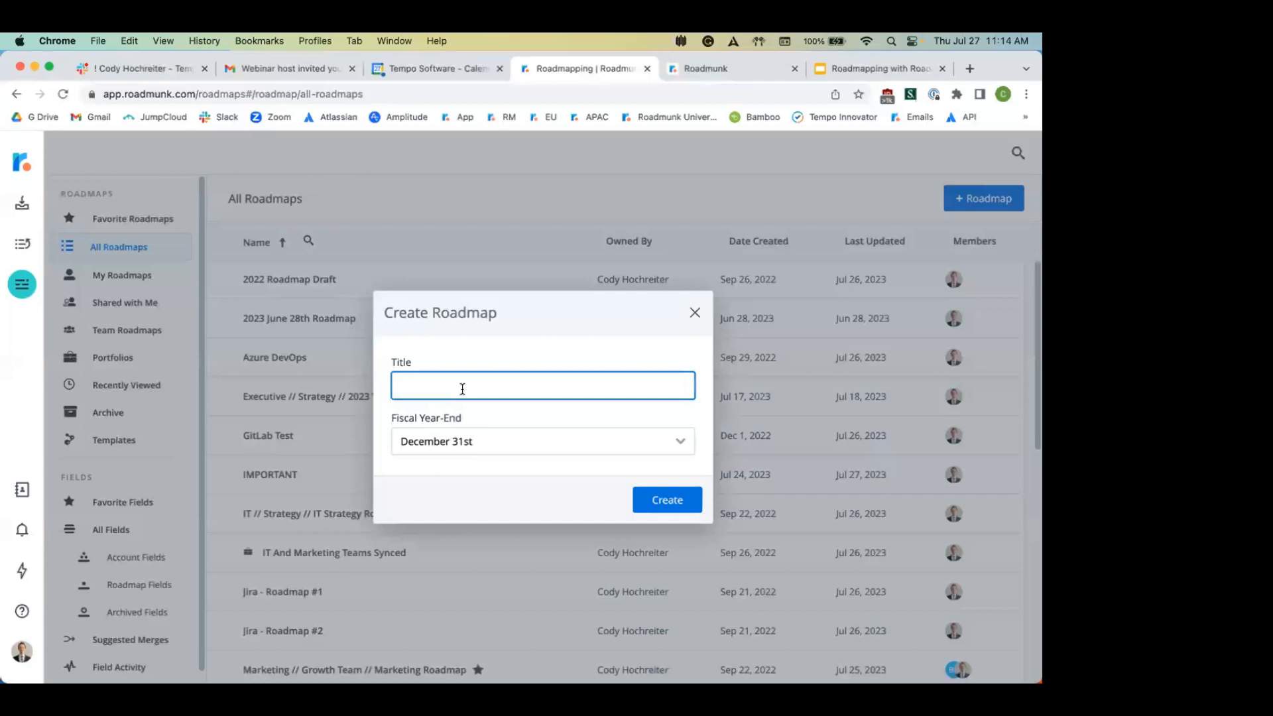
type("Product Development // Product Team")
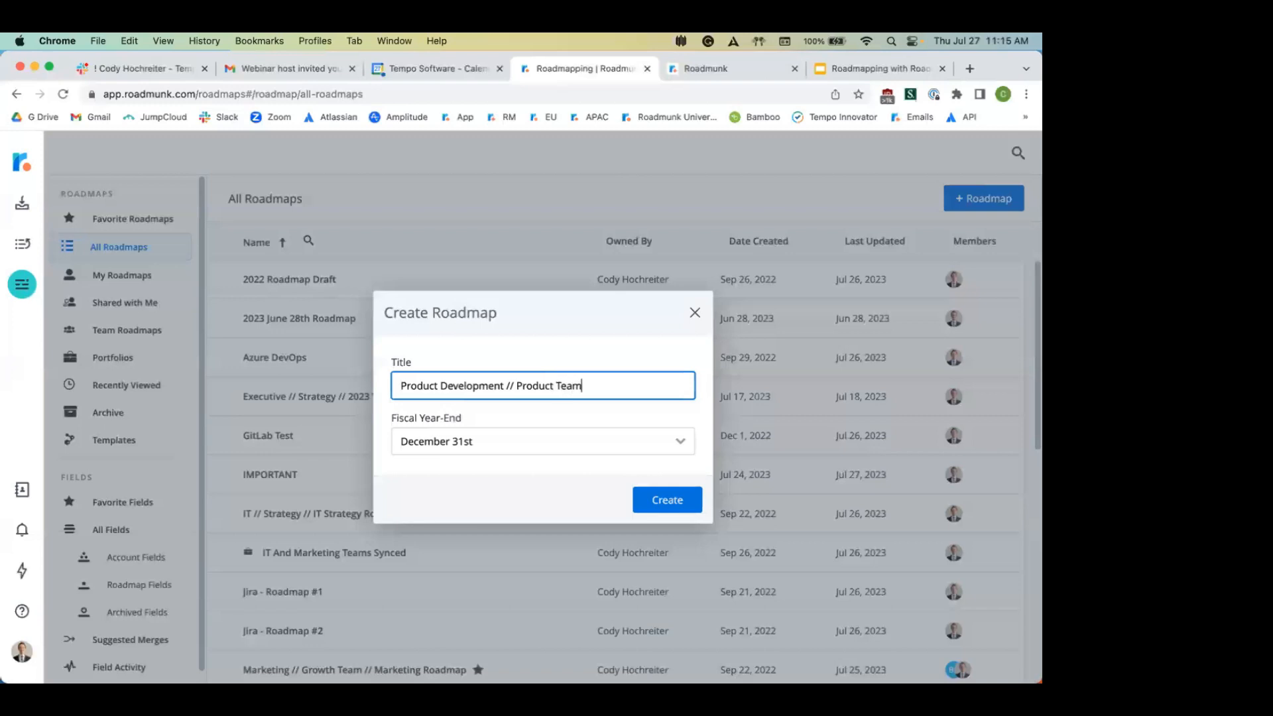
type(" // Product Plan 2023")
left_click(653, 498)
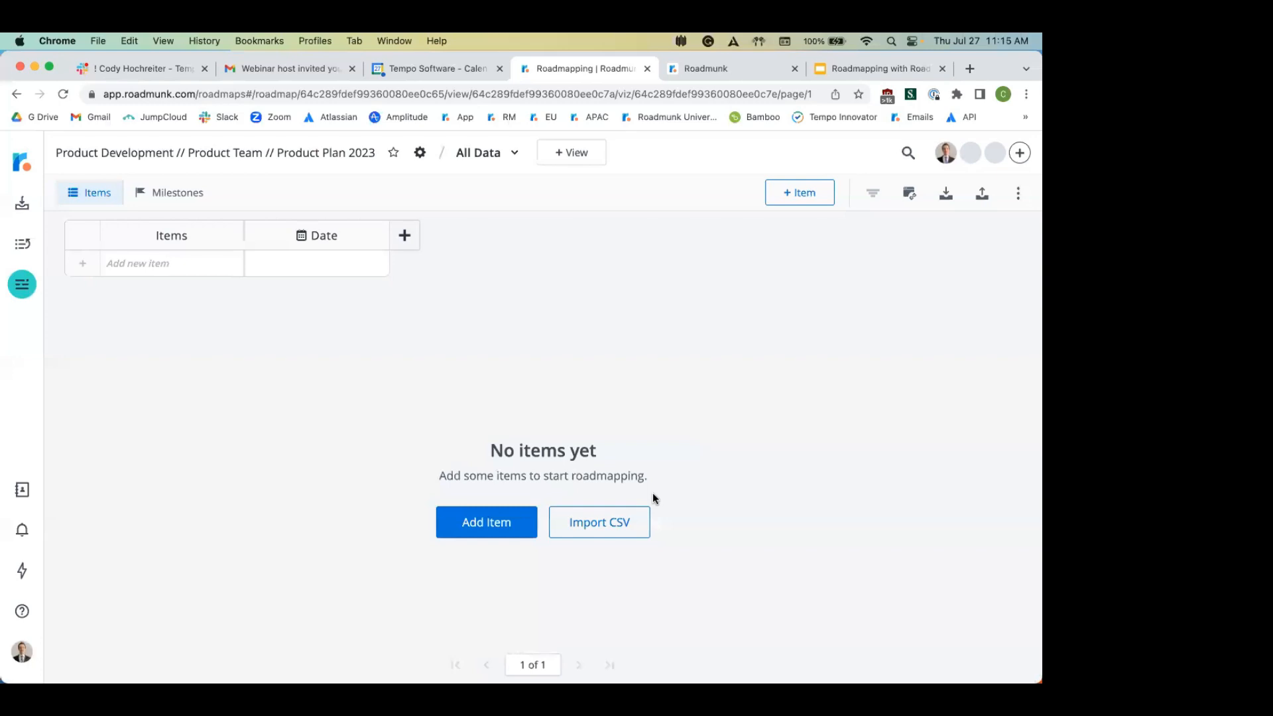
Step: Discard an unsaved new item, then preview and close the Jira integration setup wizard
left_click(788, 192)
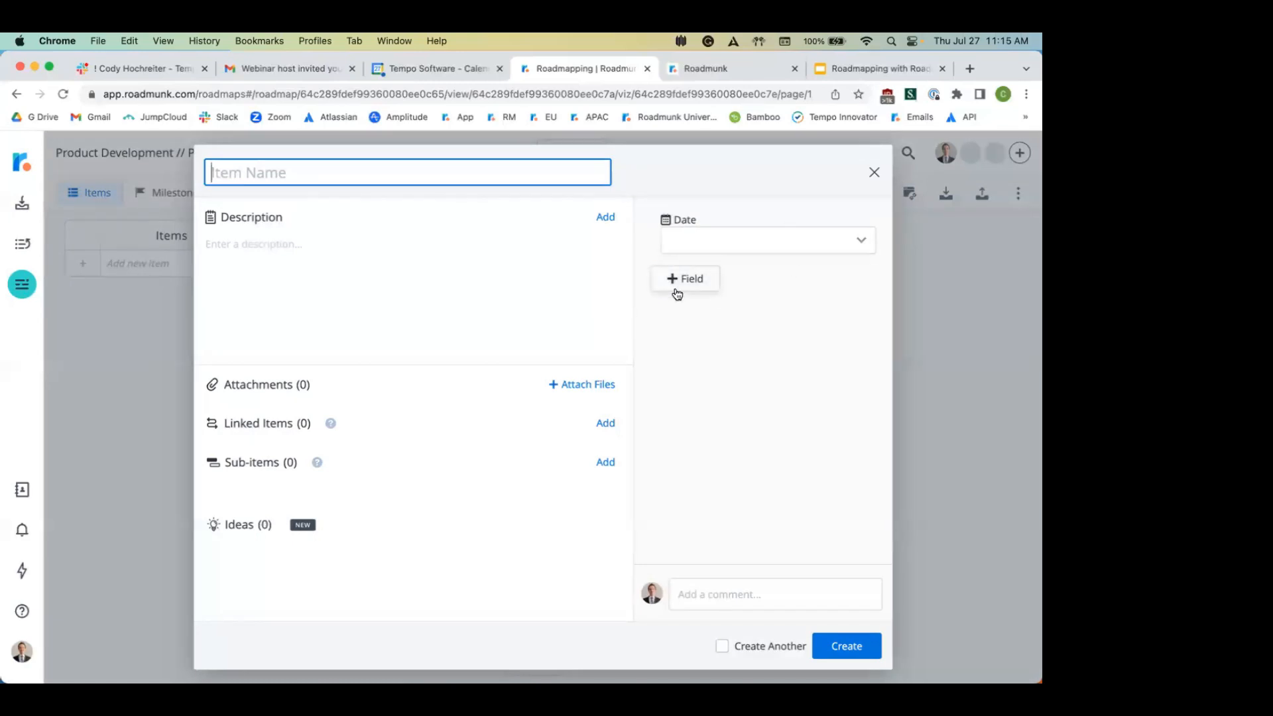
left_click(871, 172)
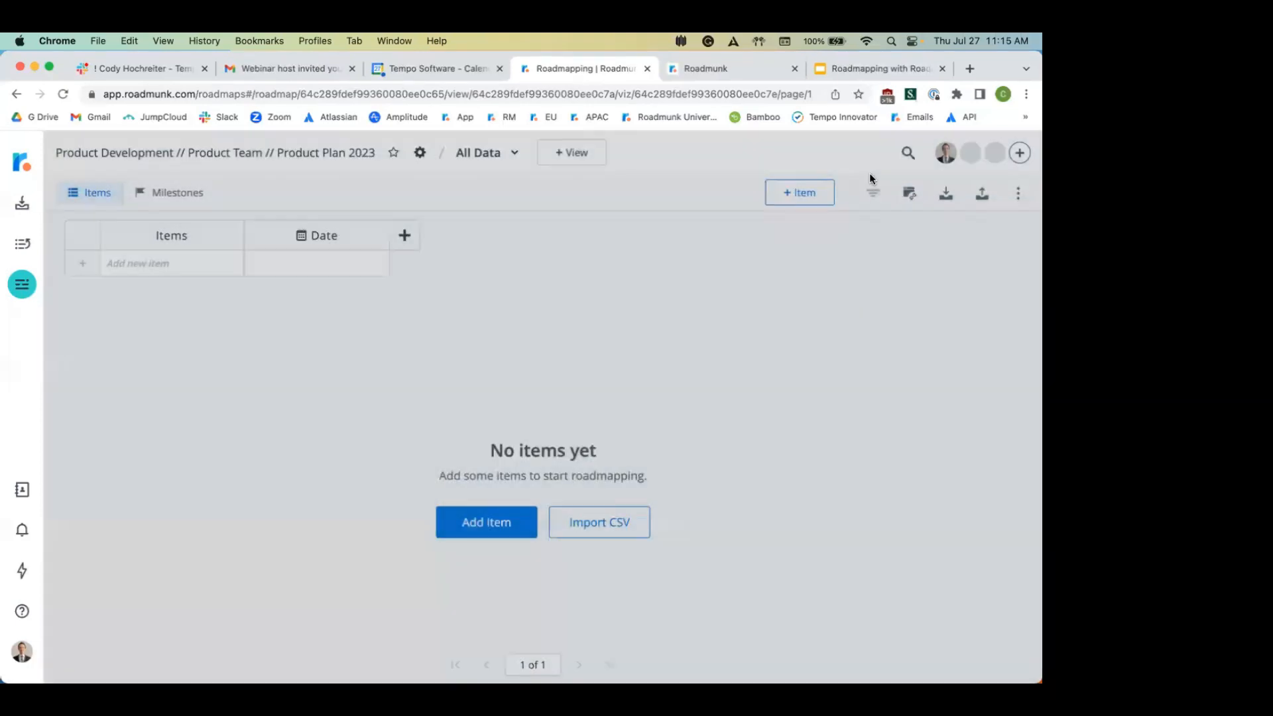
left_click(914, 193)
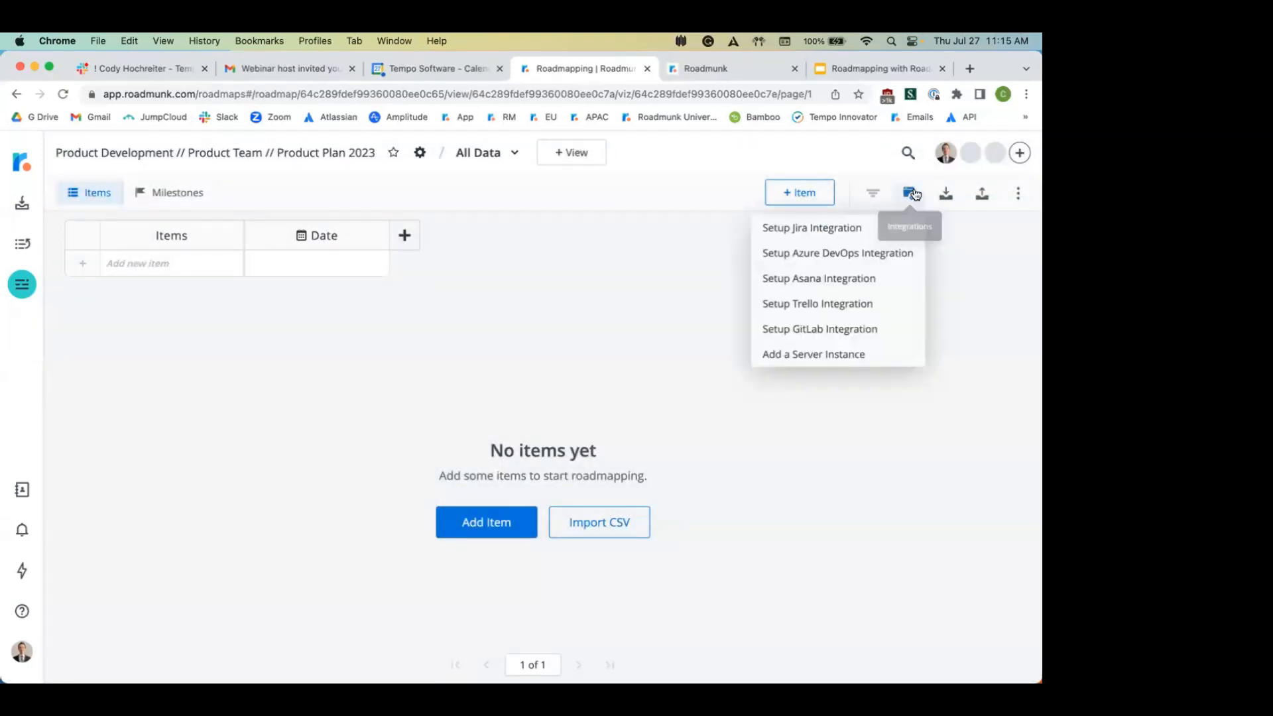
left_click(837, 232)
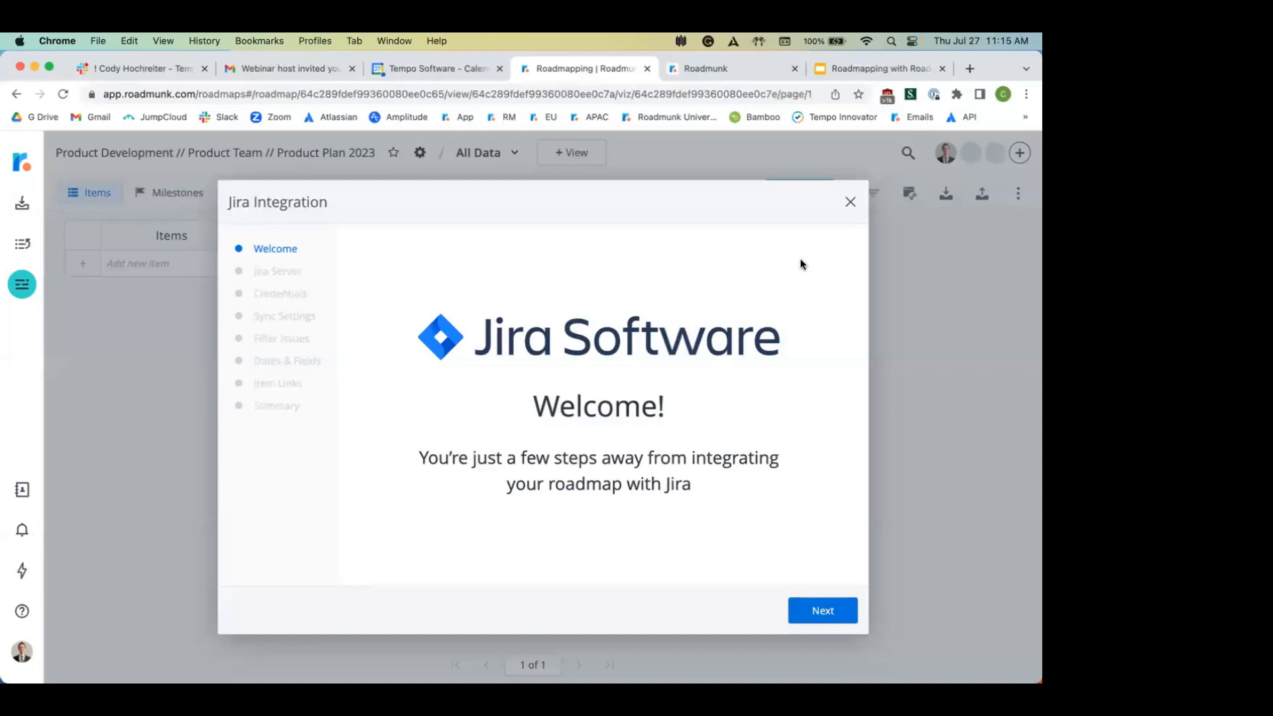
left_click(851, 201)
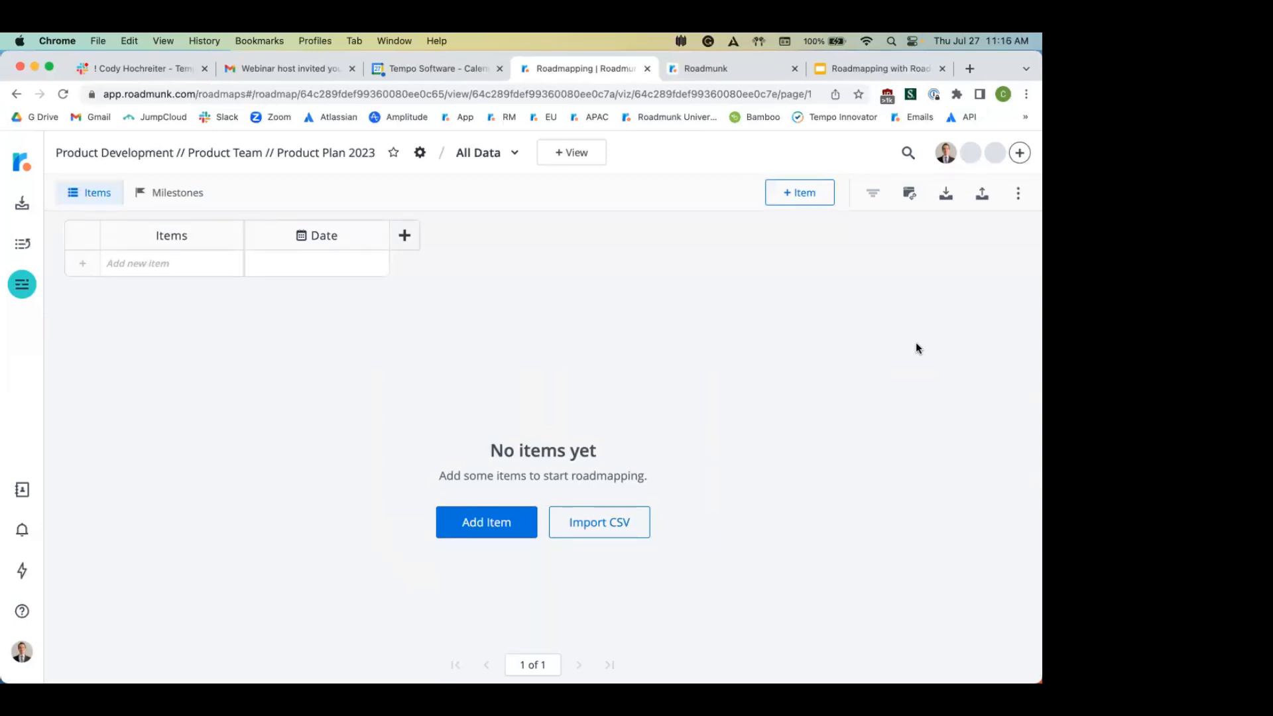
left_click(945, 196)
Step: Import from CSV by uploading the Product Plan 2023 Items file from Downloads
left_click(903, 229)
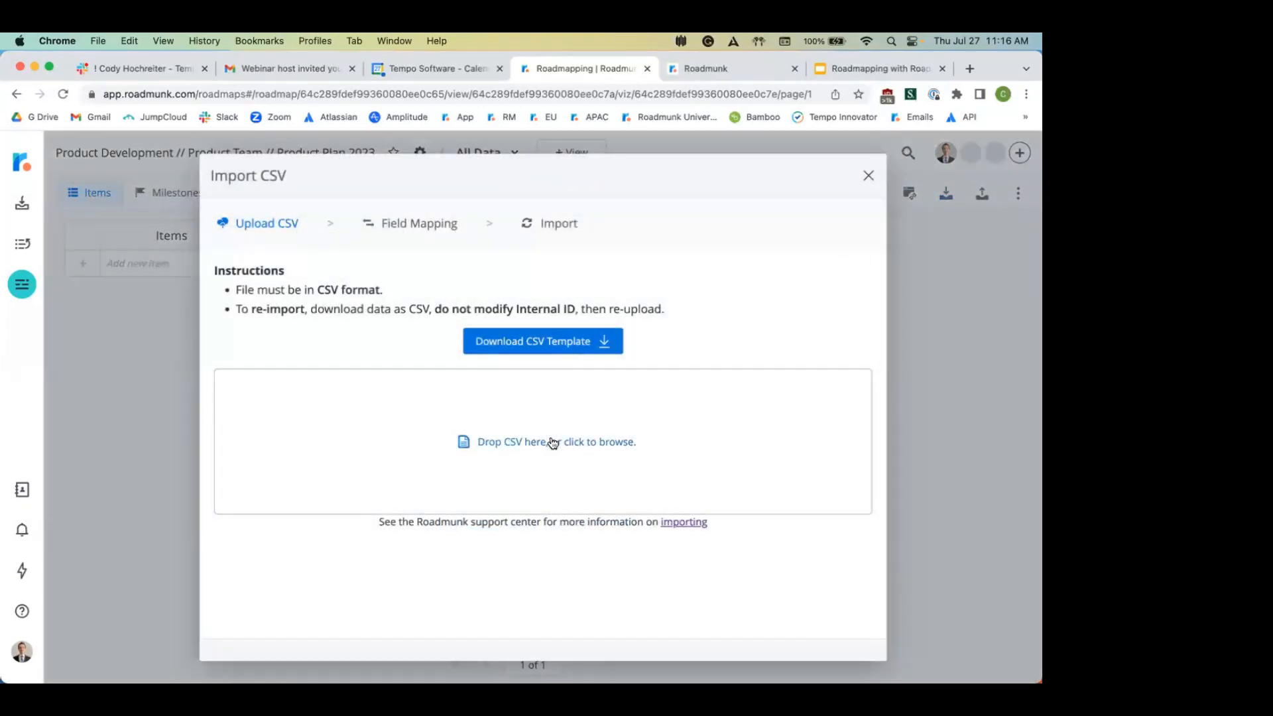
left_click(552, 443)
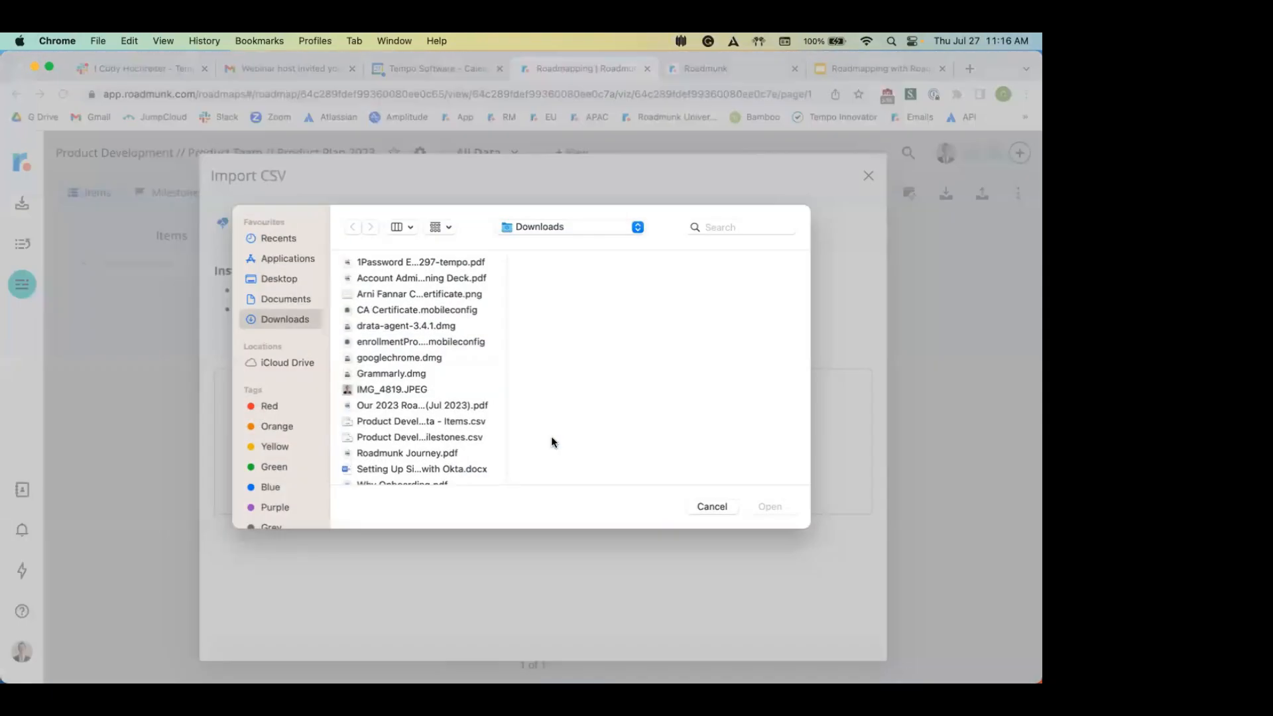
scroll(406, 383, "down", 1)
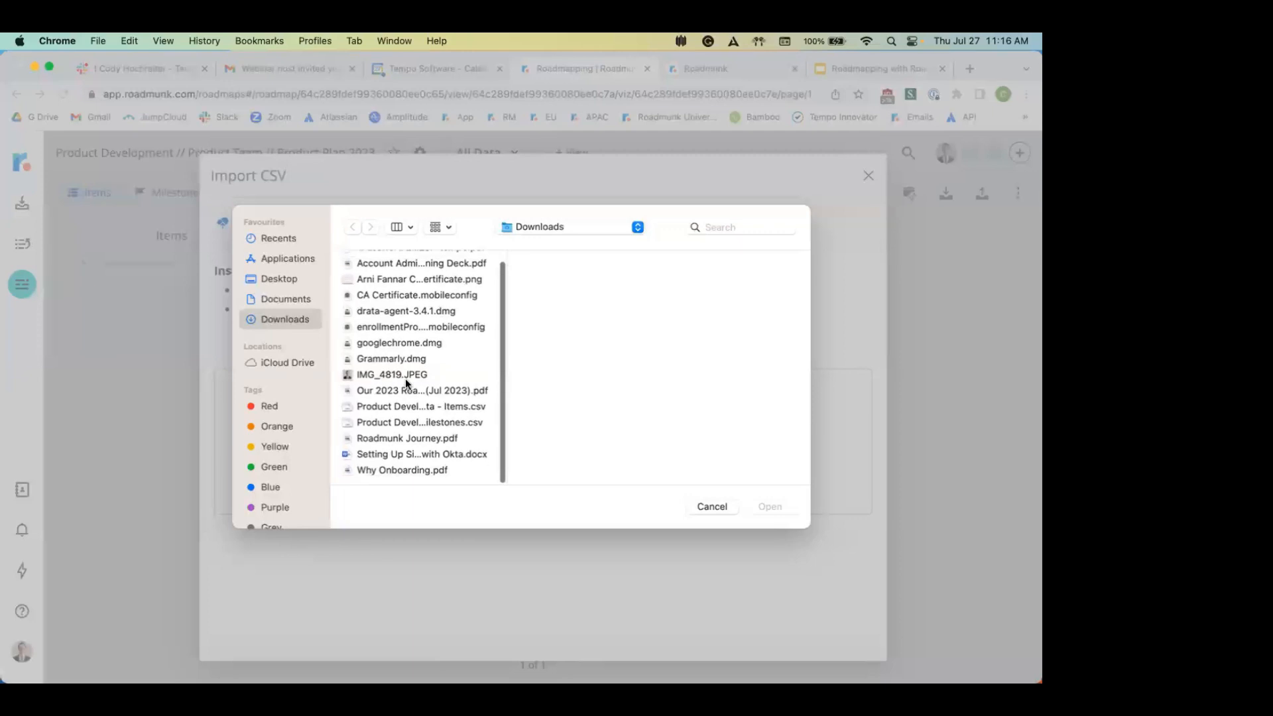
left_click(429, 406)
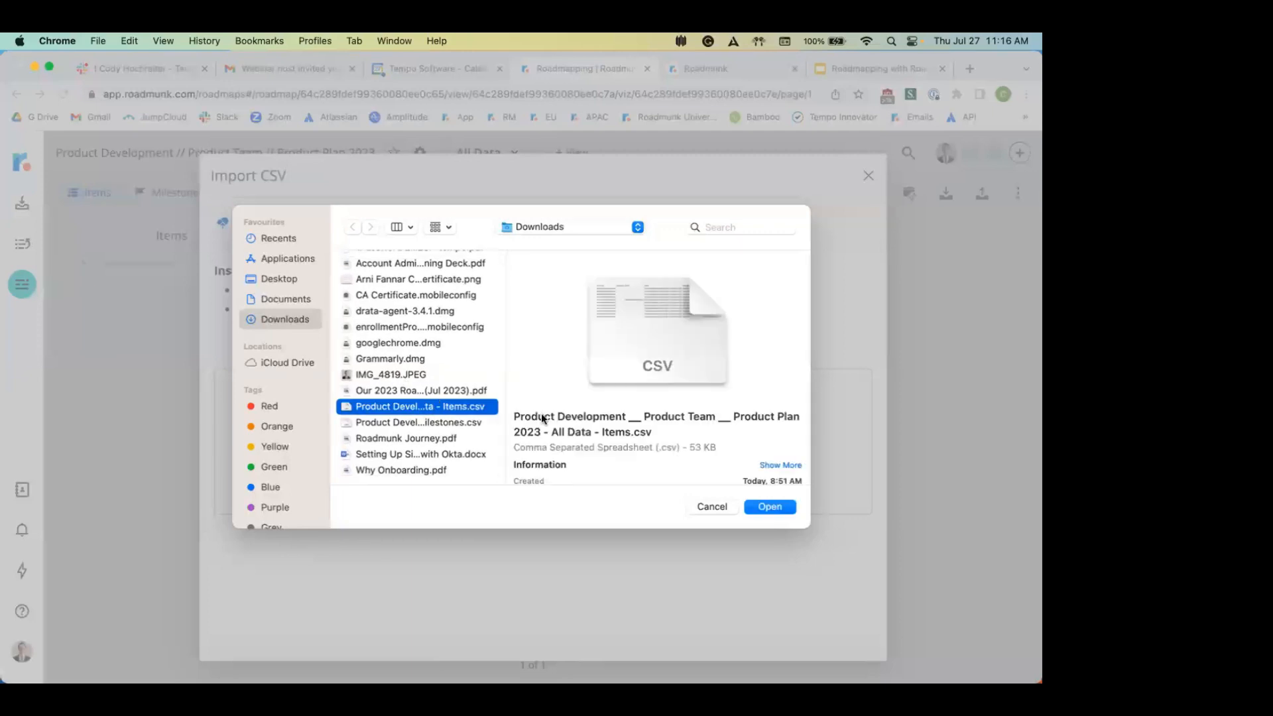
left_click(770, 508)
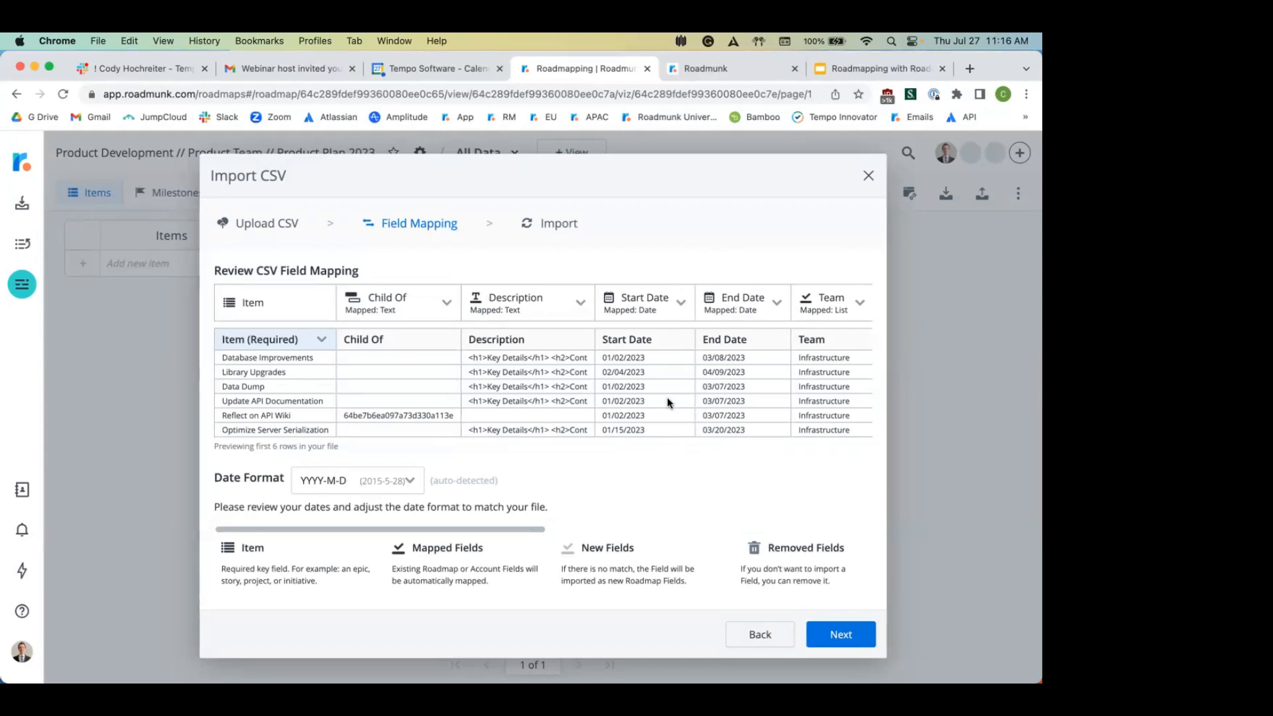
Step: Map the Bucket column to Do Not Import and import the 40 unmatched items as new
scroll(667, 397, "right", 5)
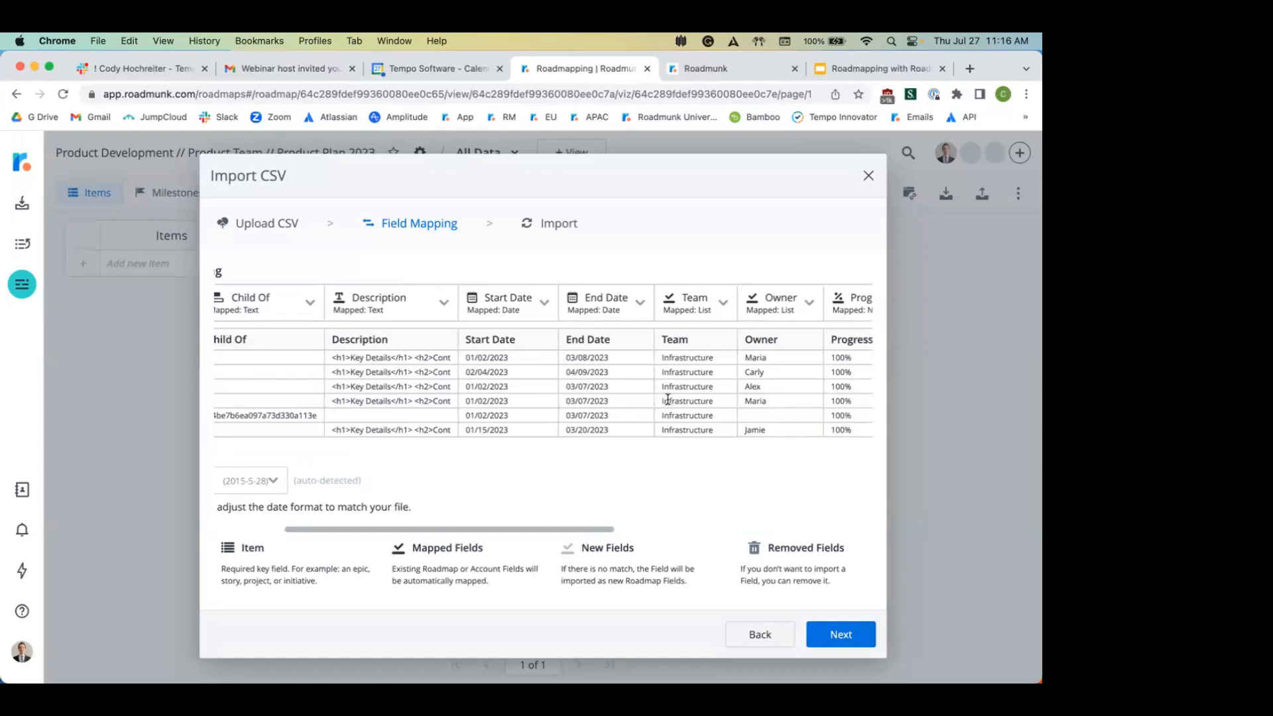
scroll(667, 398, "right", 5)
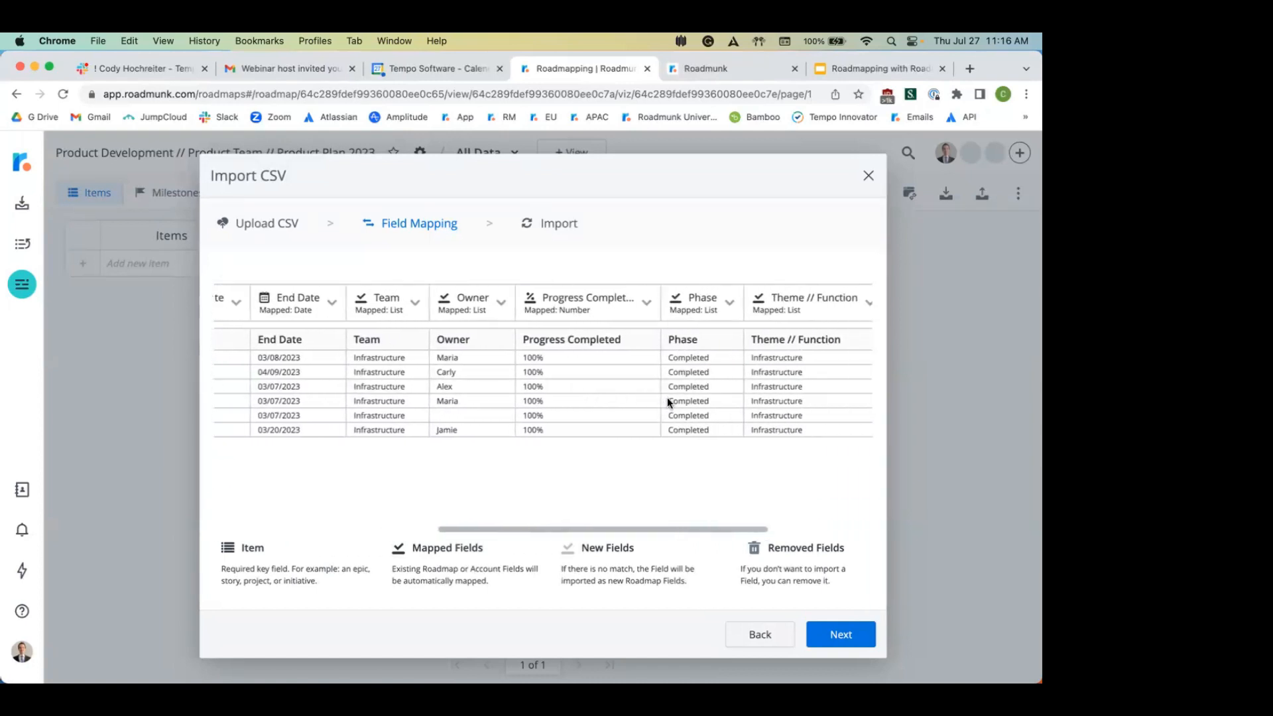
scroll(668, 398, "right", 3)
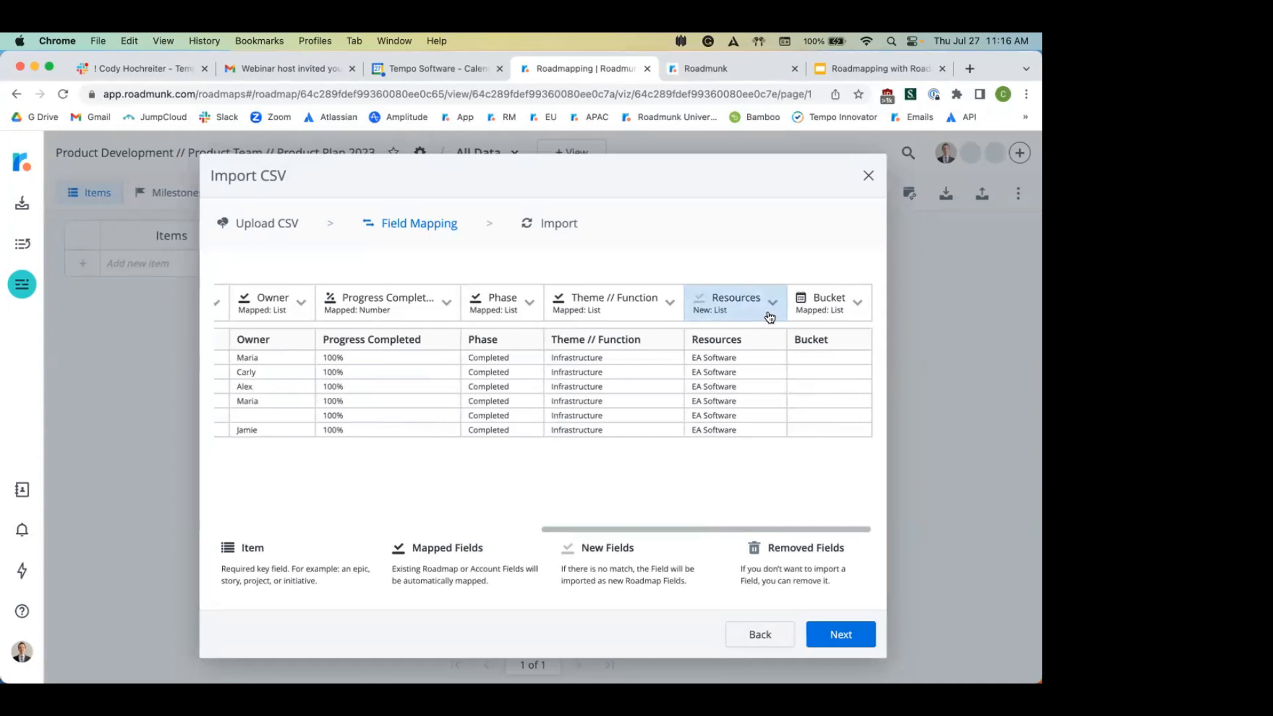
left_click(860, 305)
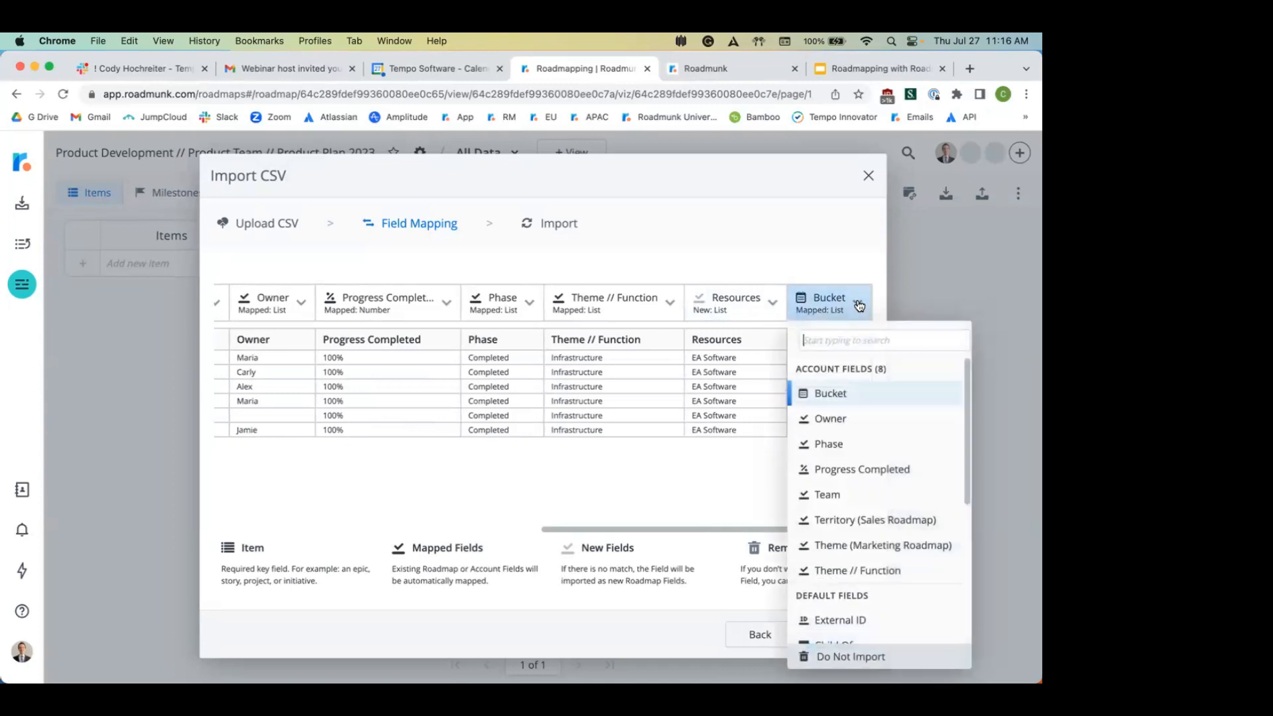
left_click(887, 663)
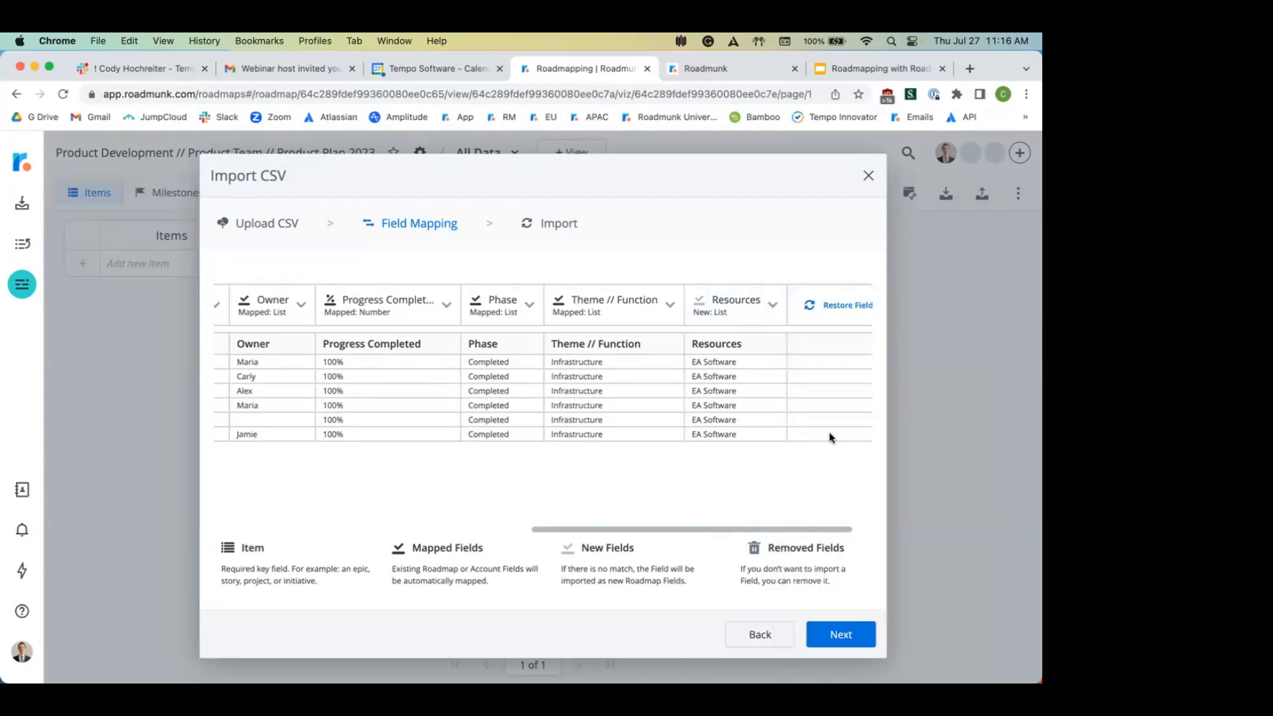
left_click_drag(767, 176, 759, 128)
left_click(844, 605)
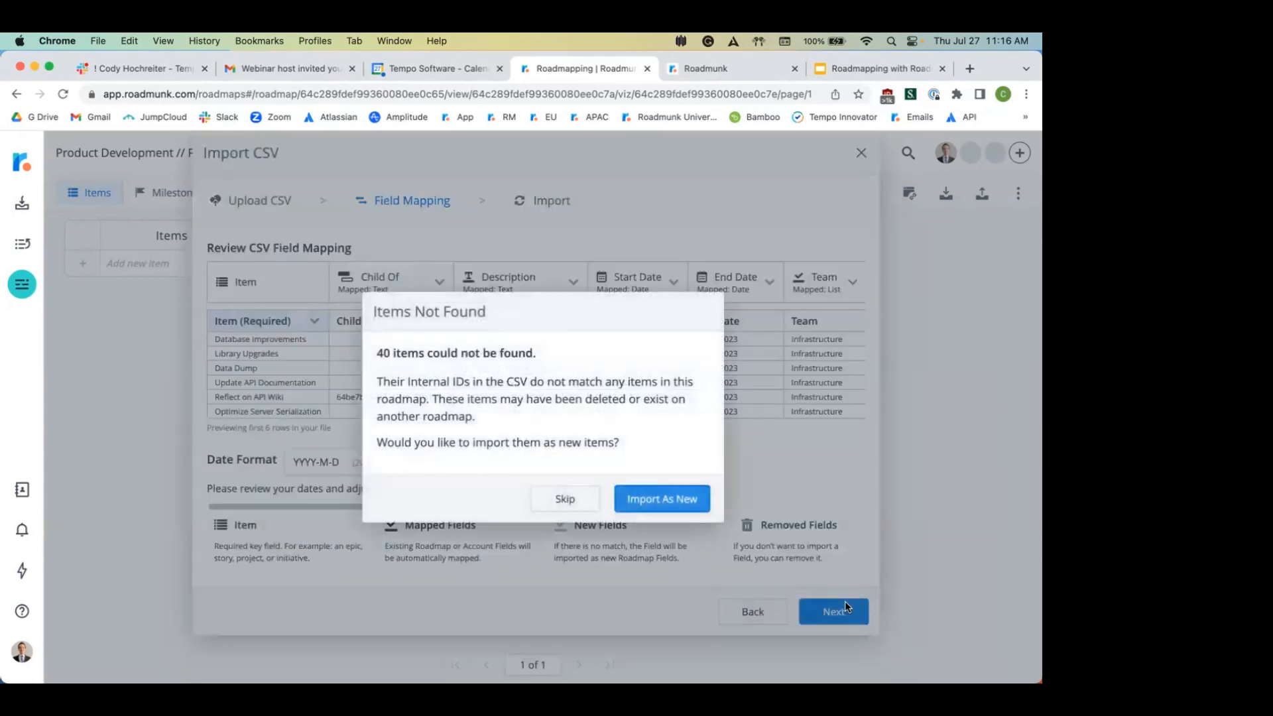
left_click(684, 502)
Step: Choose Update & Overwrite All and review the populated Items table's columns
left_click(545, 522)
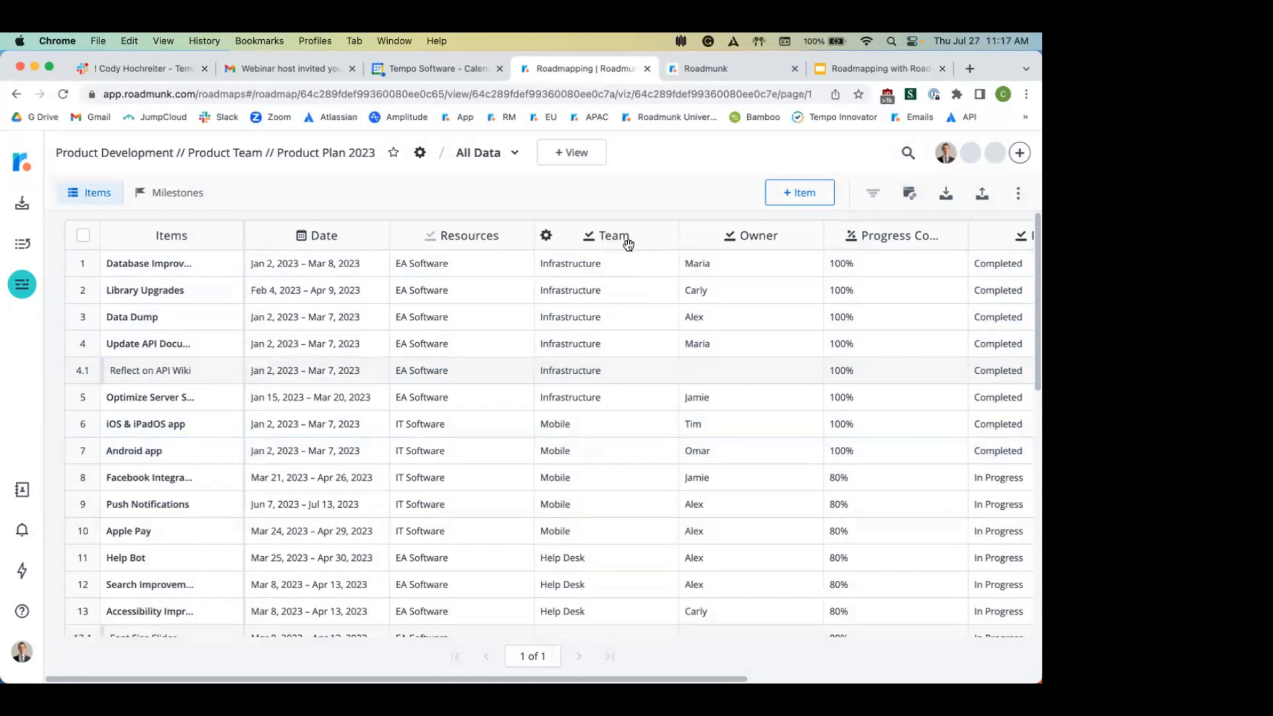
scroll(628, 244, "right", 3)
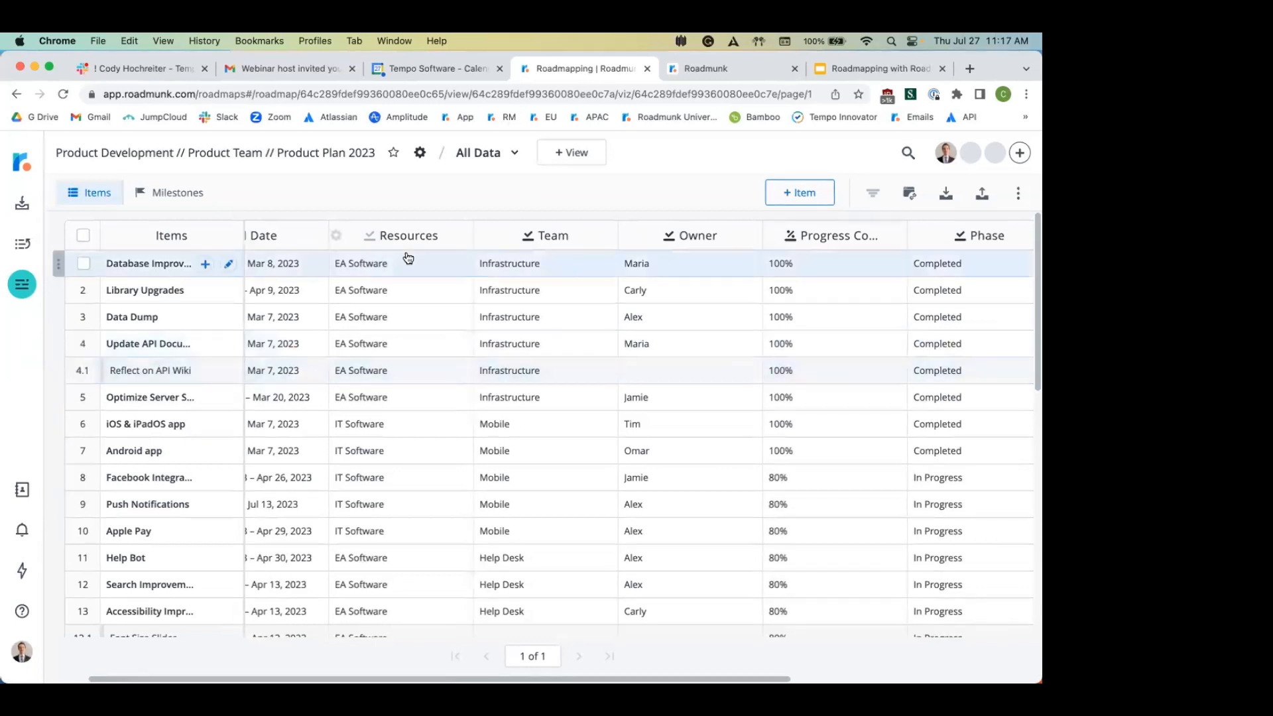
Step: Promote the Resources field (EA, IT, DT Software) from a roadmap field to an Account Field
left_click(341, 237)
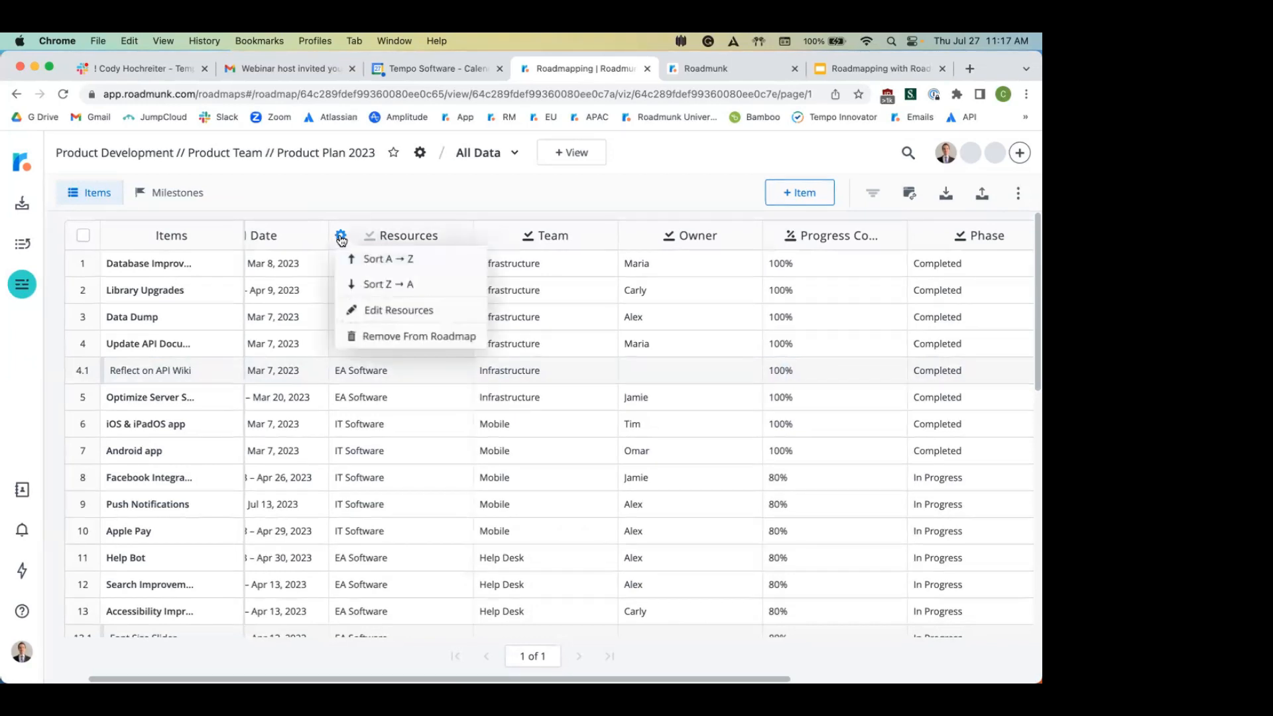
left_click(417, 311)
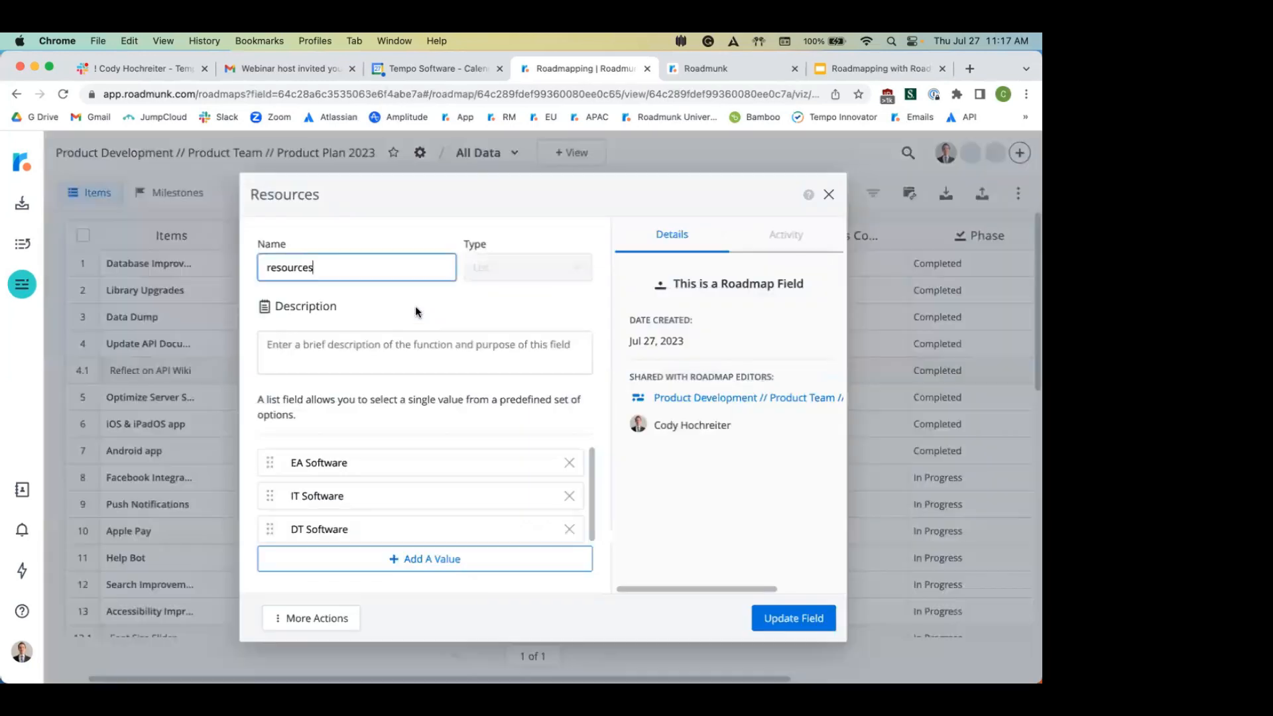
left_click_drag(674, 284, 802, 287)
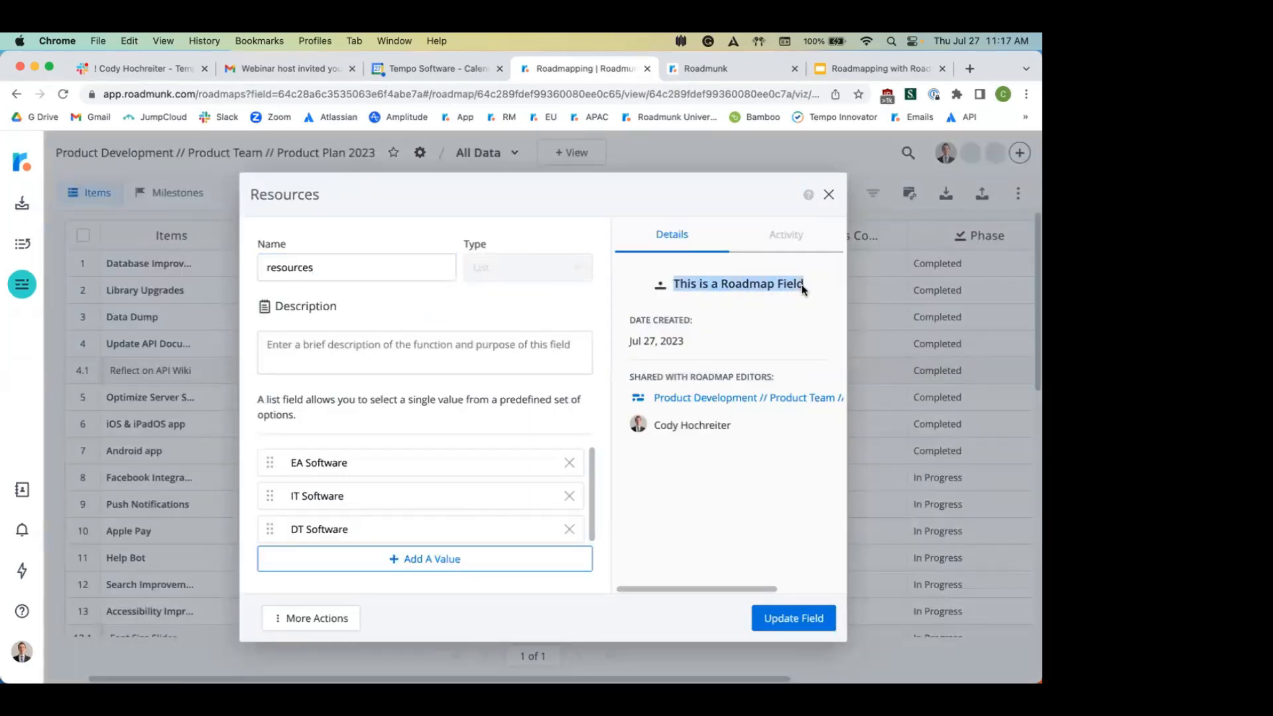
left_click(760, 329)
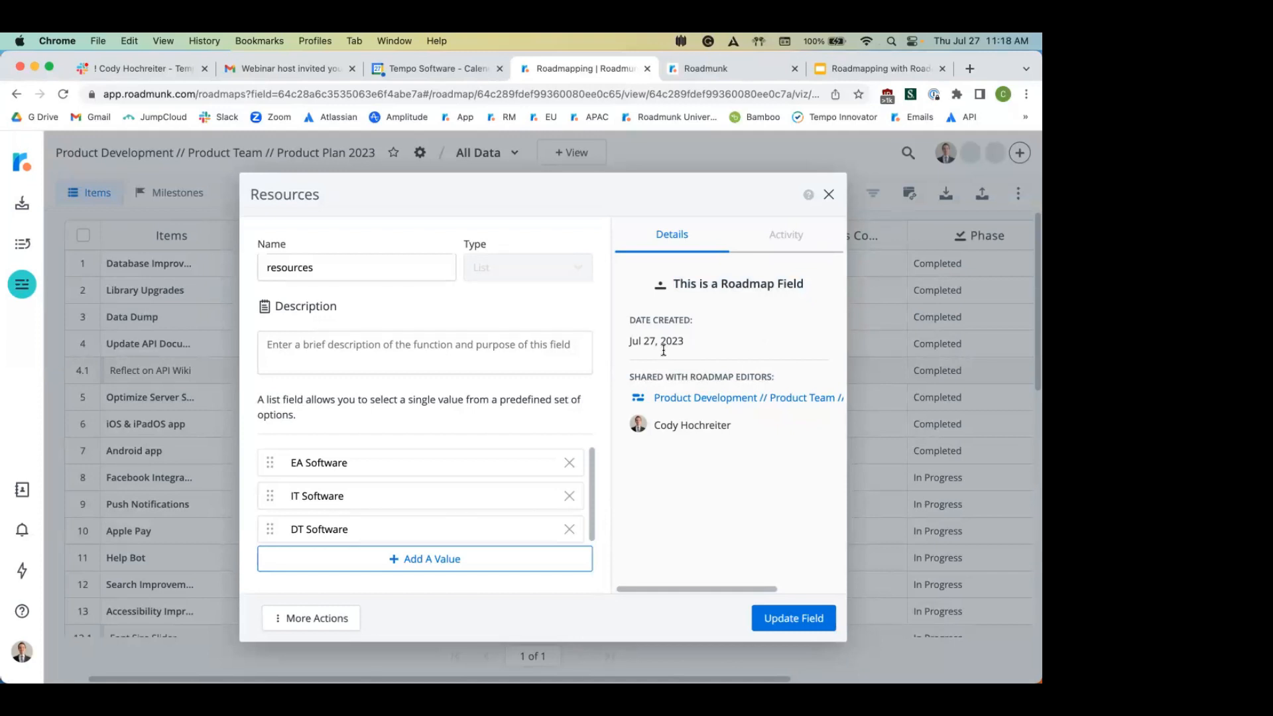
left_click_drag(549, 210, 548, 179)
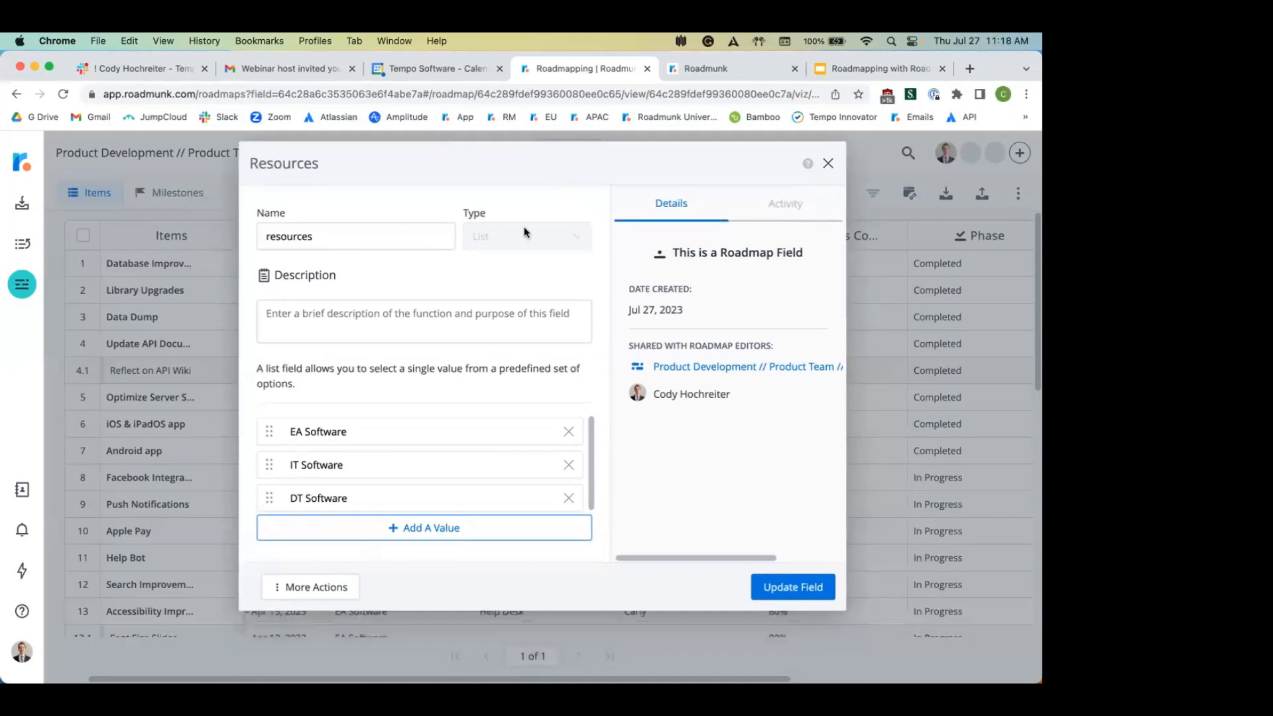
left_click(332, 589)
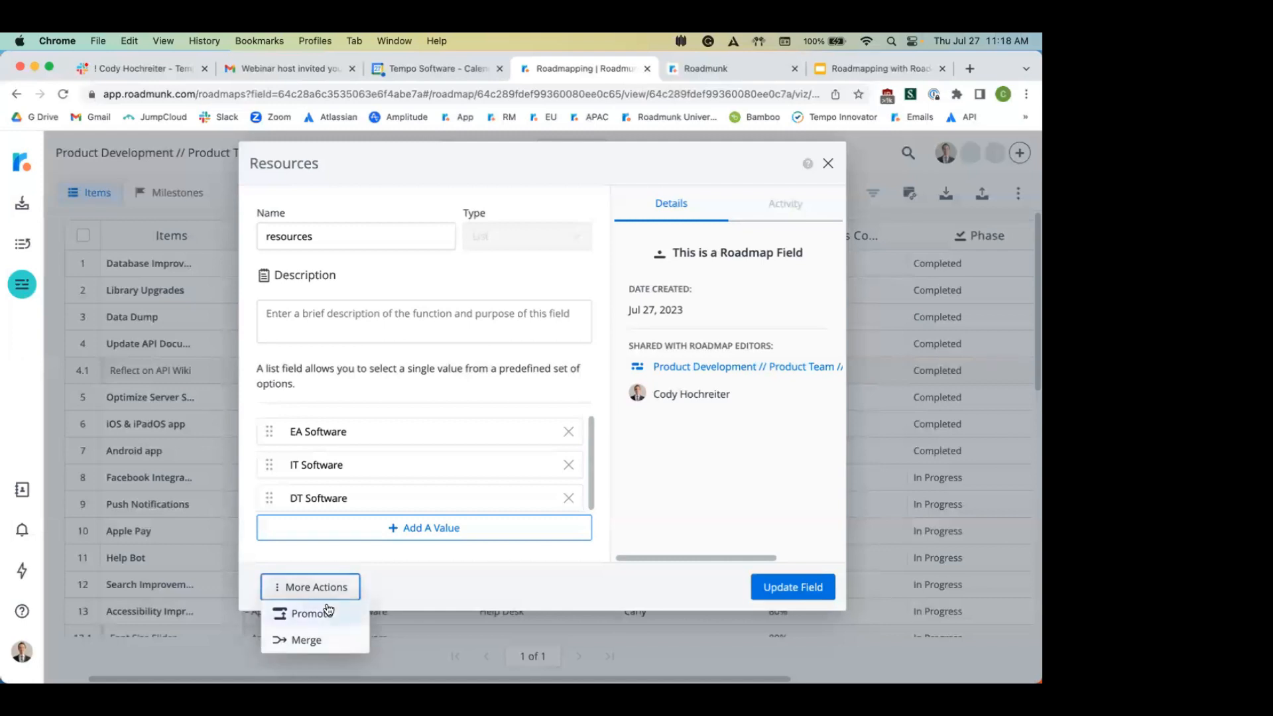
left_click(324, 608)
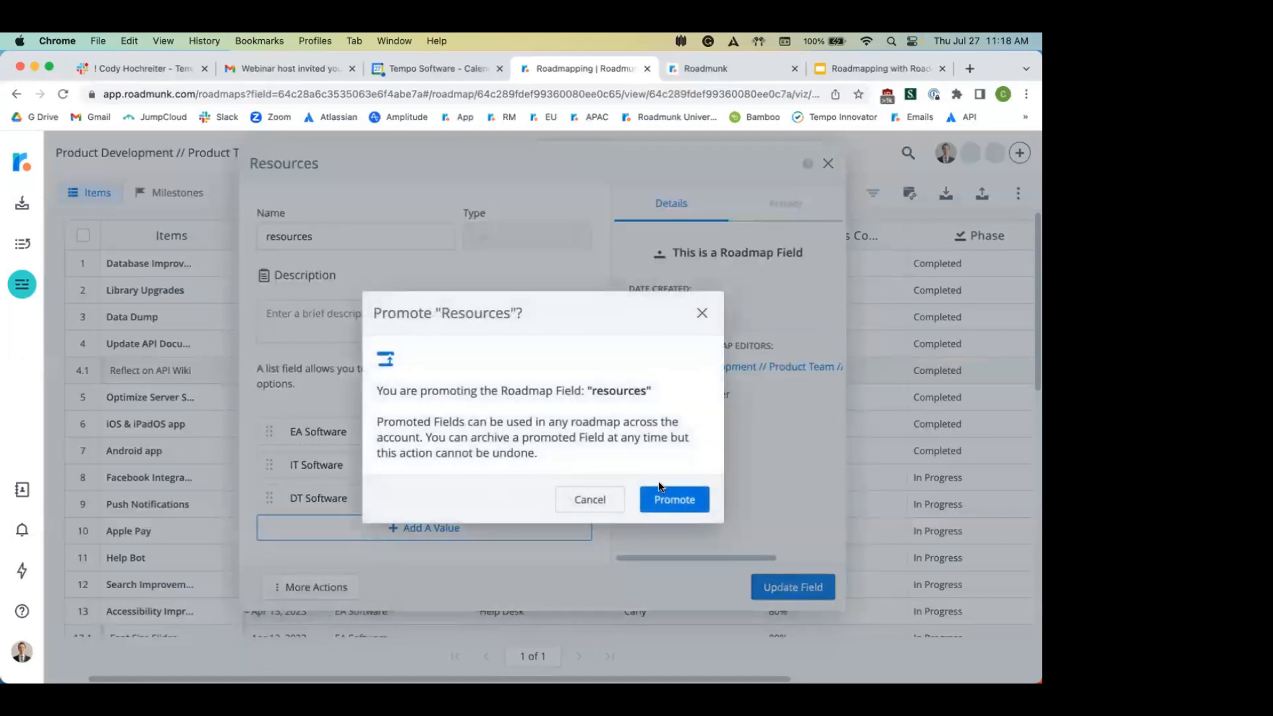
left_click(683, 506)
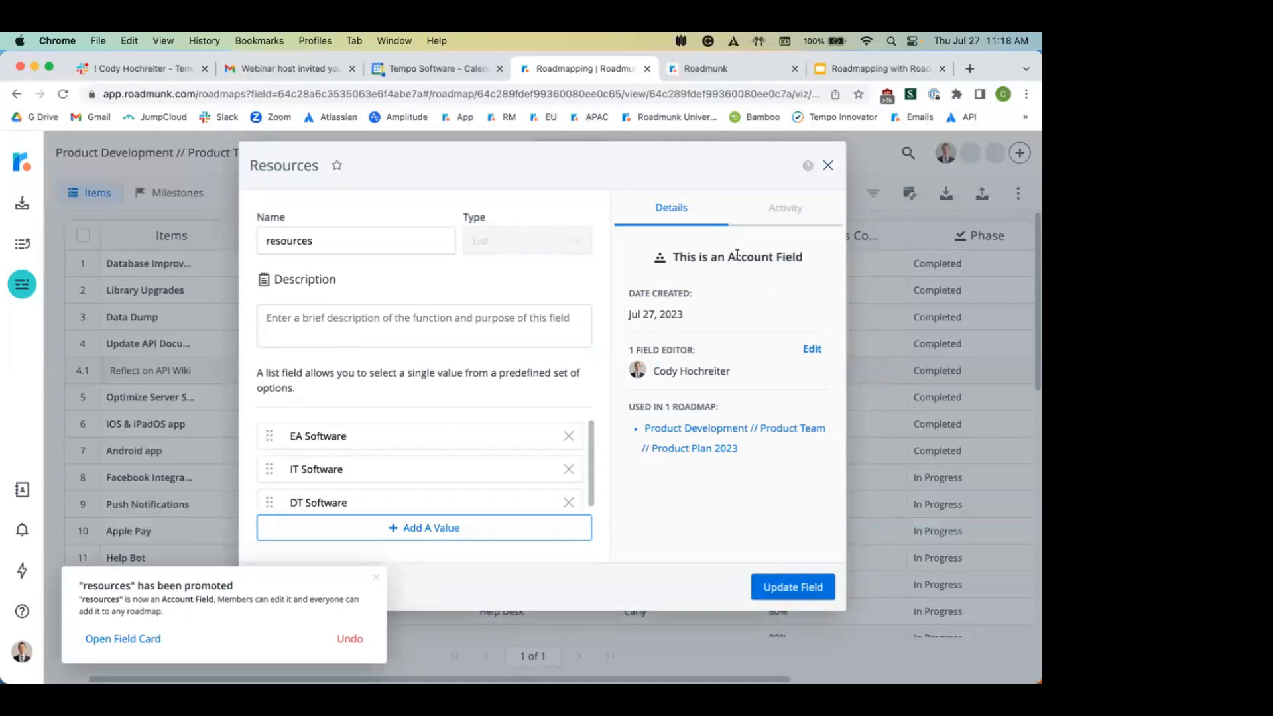
left_click_drag(730, 254, 805, 259)
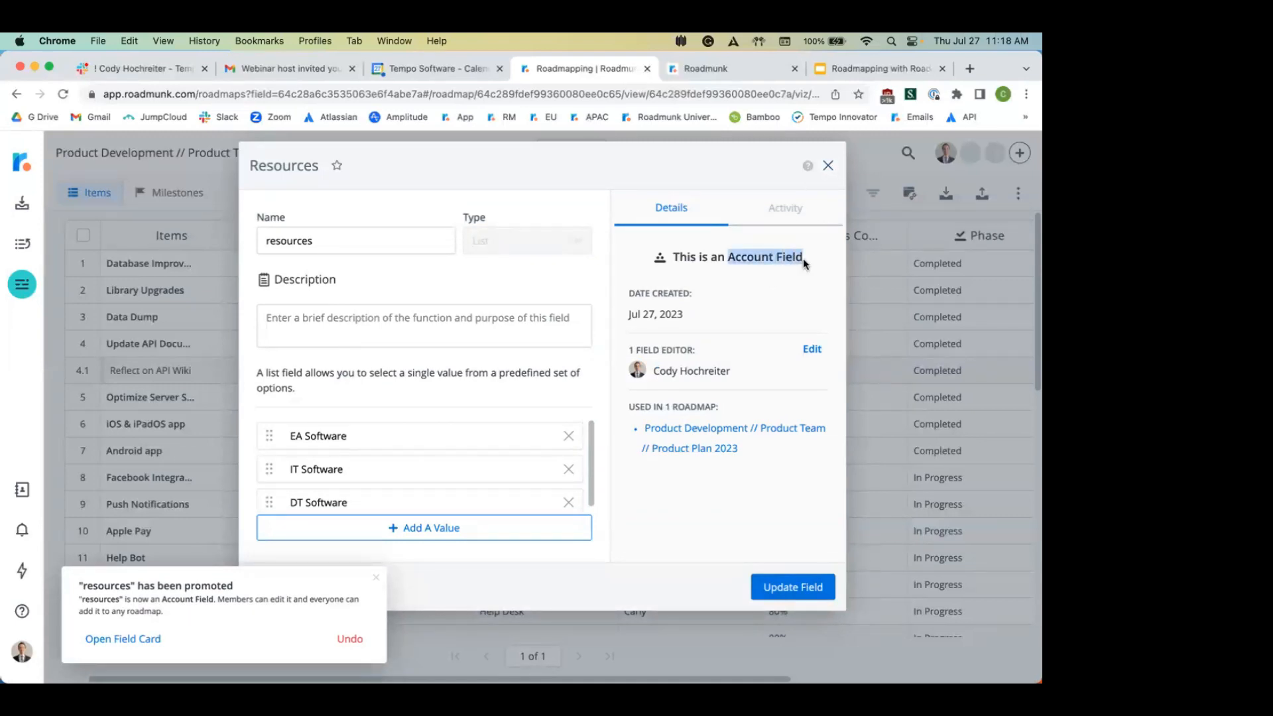
left_click(827, 166)
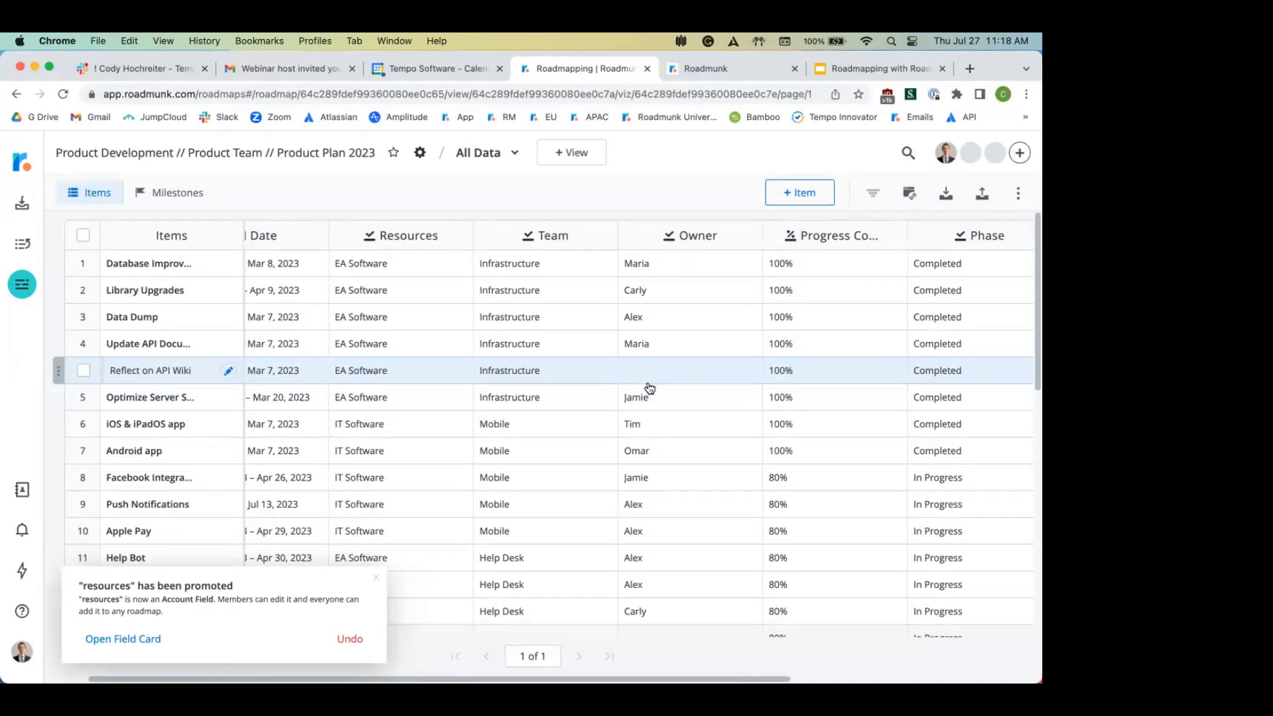
Step: Scroll the items table back to the top-left and open the Database Improvements item card
scroll(810, 356, "right", 3)
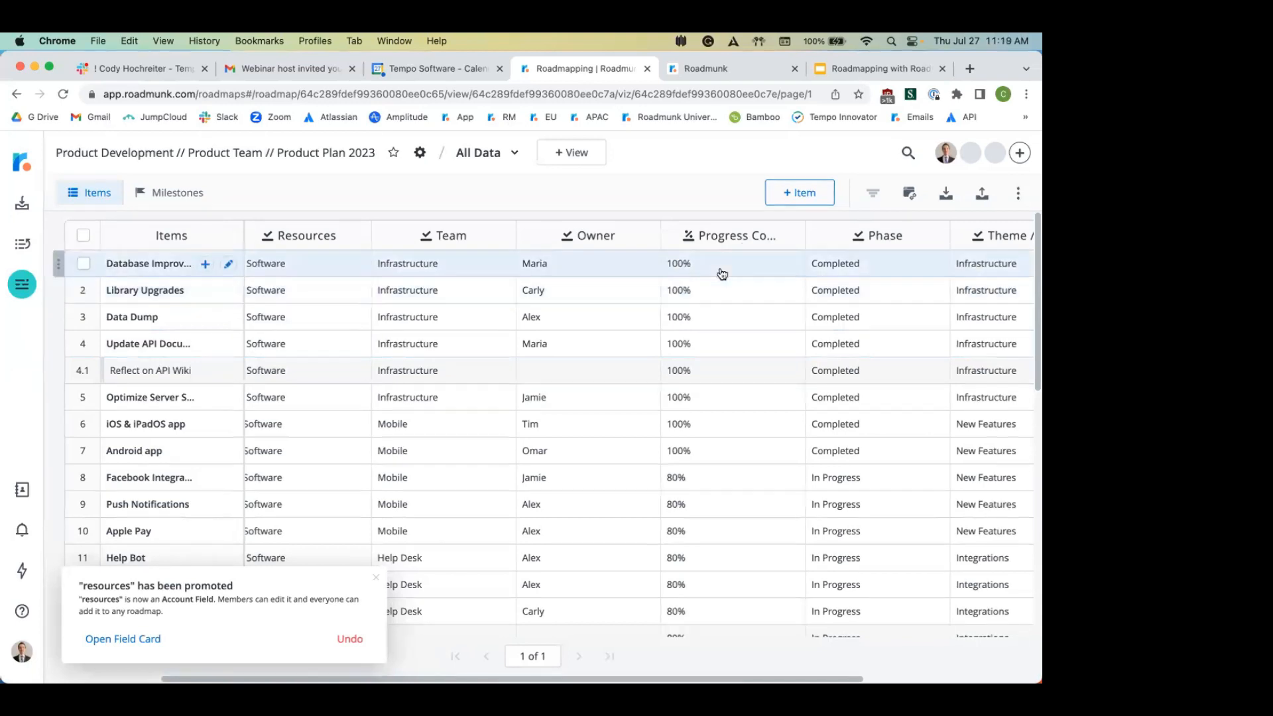
scroll(722, 278, "down", 2)
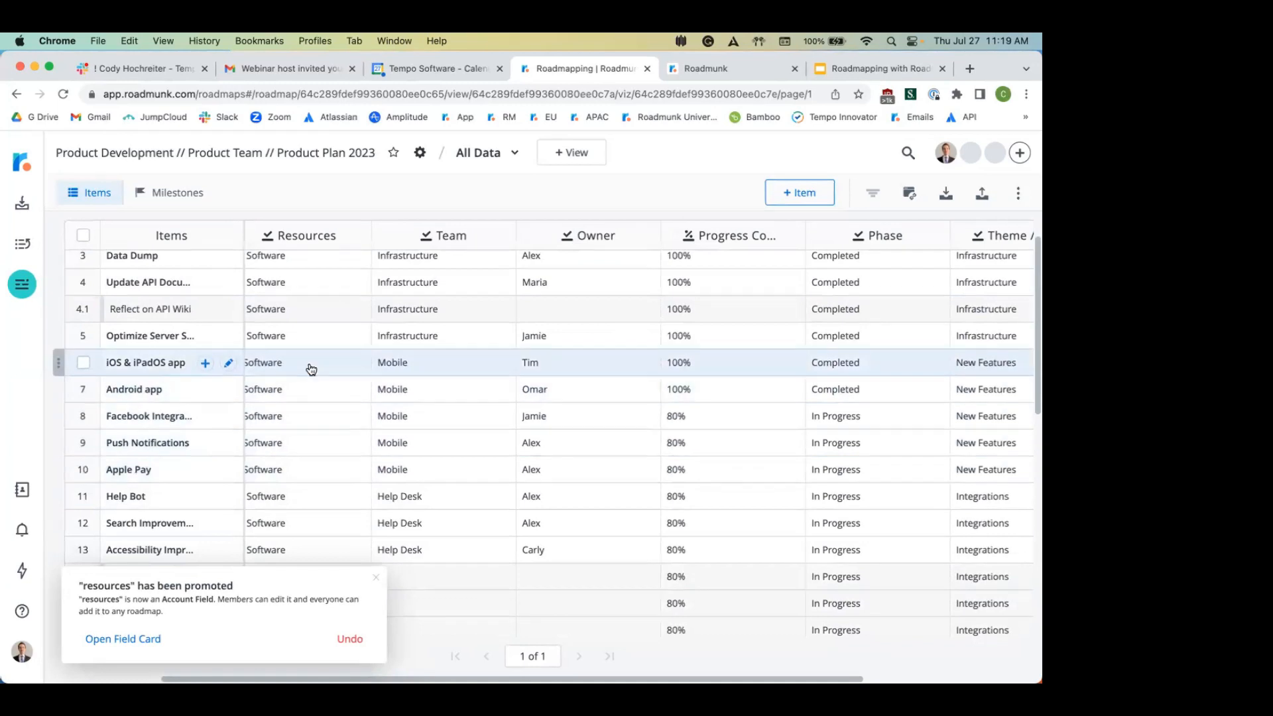
scroll(311, 369, "up", 2)
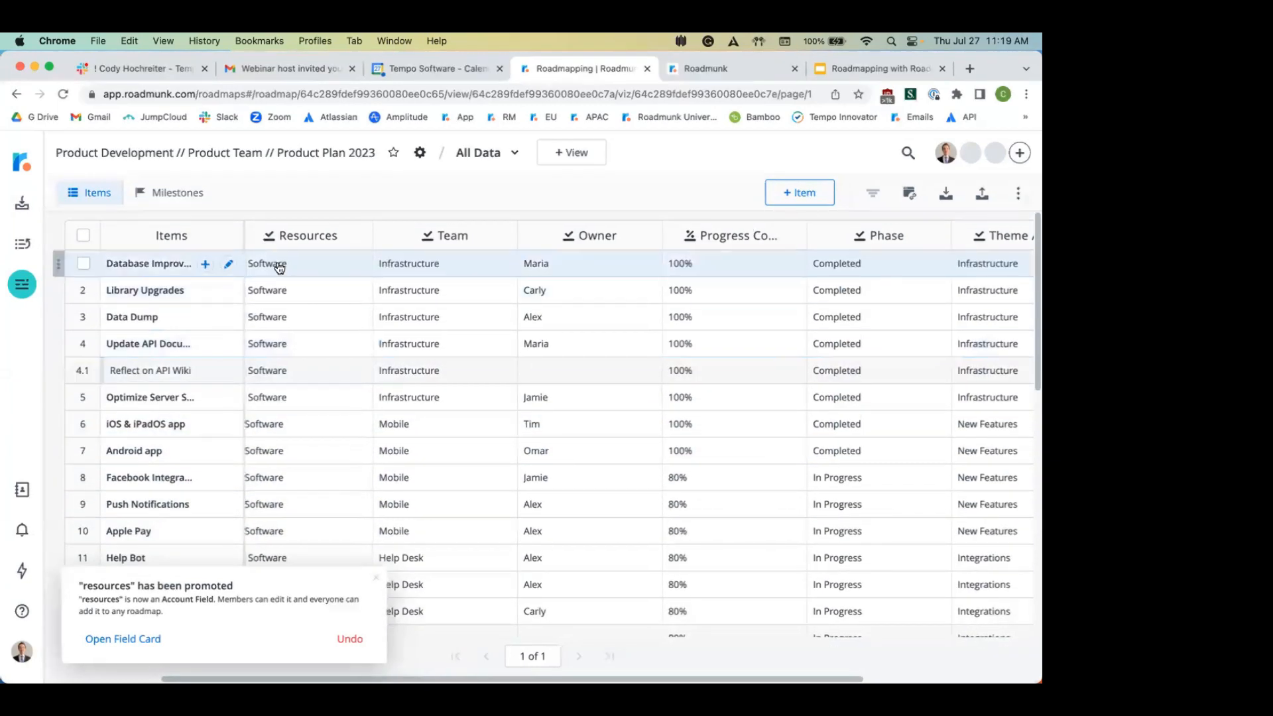
scroll(279, 267, "left", 3)
scroll(279, 267, "left", 2)
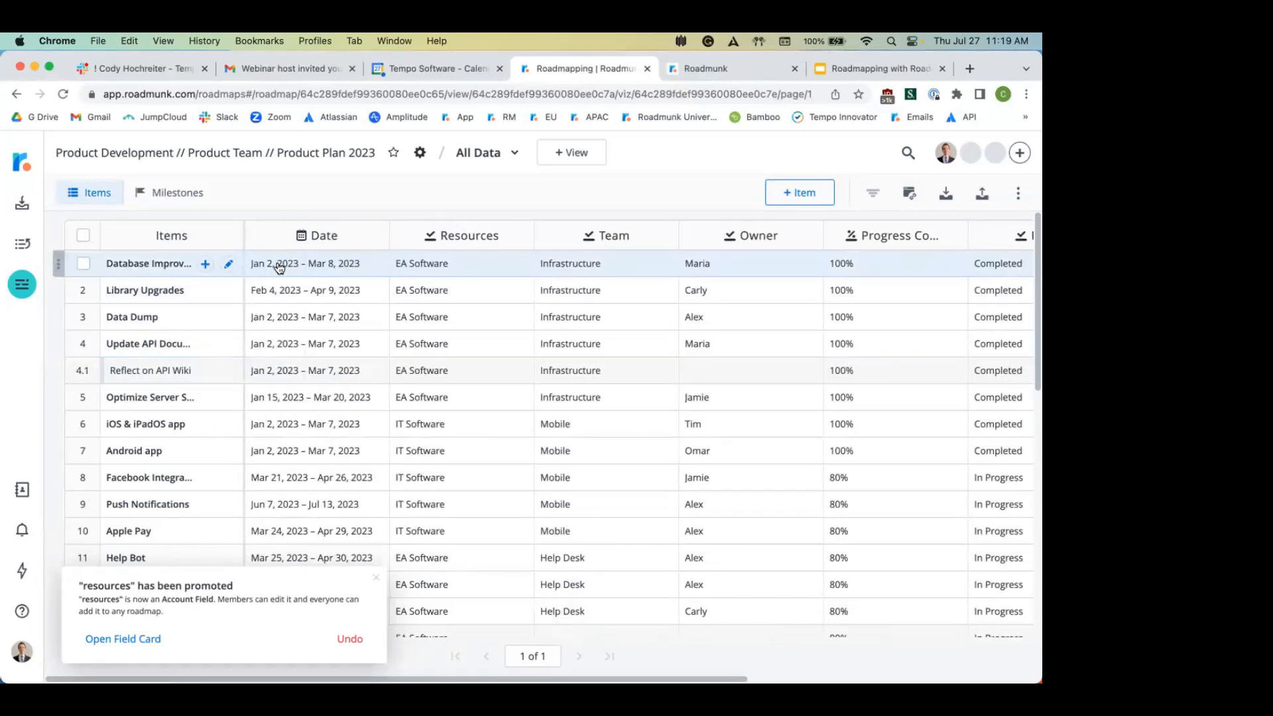
left_click(150, 262)
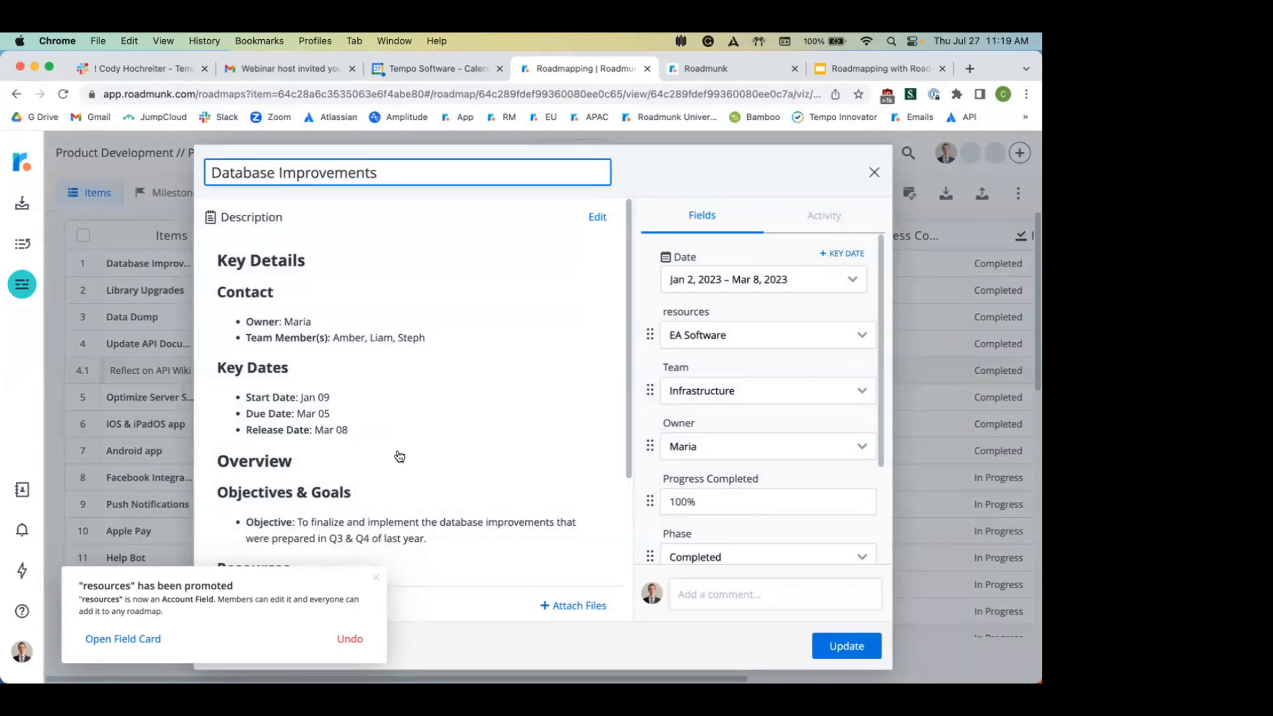
scroll(400, 456, "down", 2)
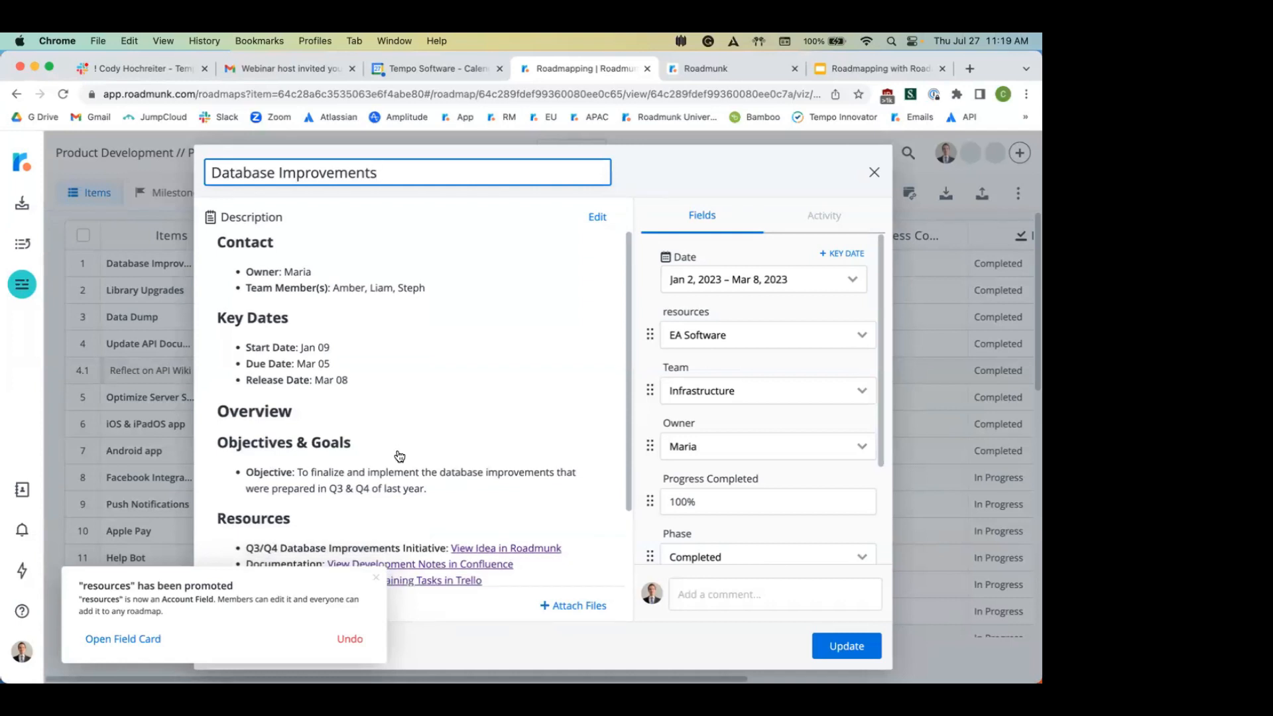
scroll(399, 456, "down", 1)
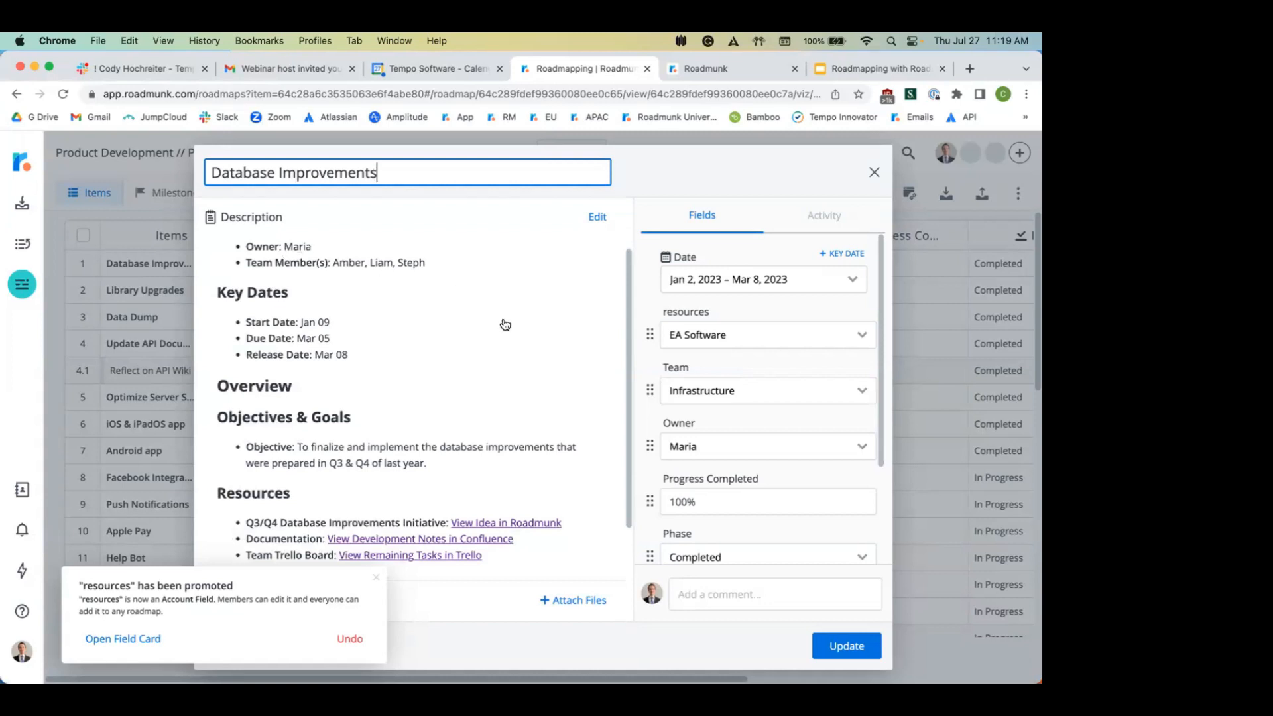
scroll(505, 325, "down", 2)
scroll(505, 325, "down", 3)
scroll(354, 305, "up", 2)
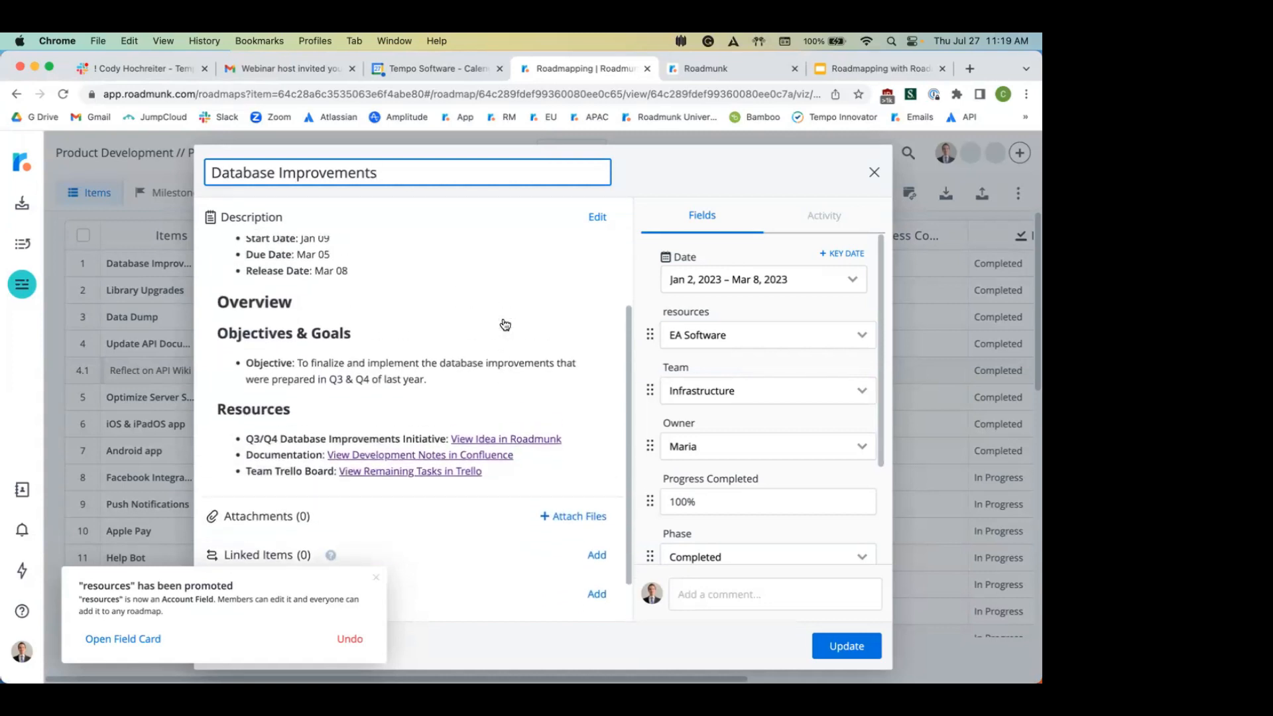
scroll(384, 302, "down", 2)
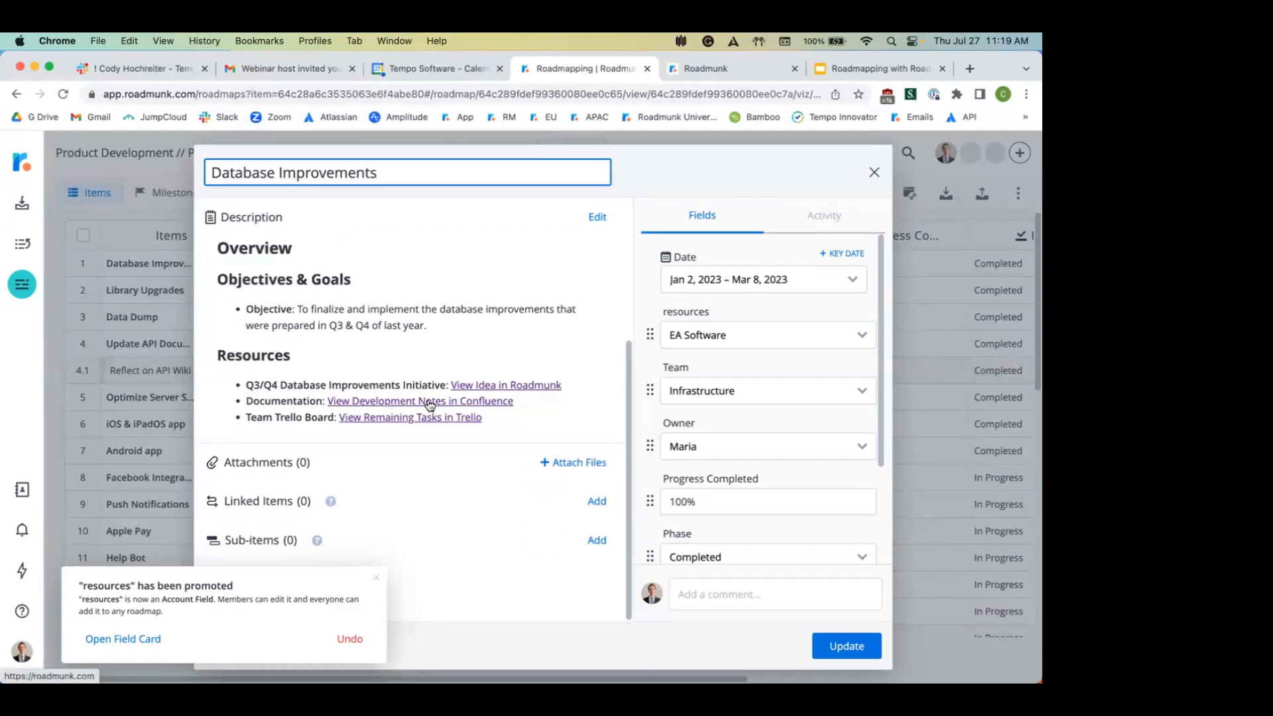
scroll(430, 404, "up", 3)
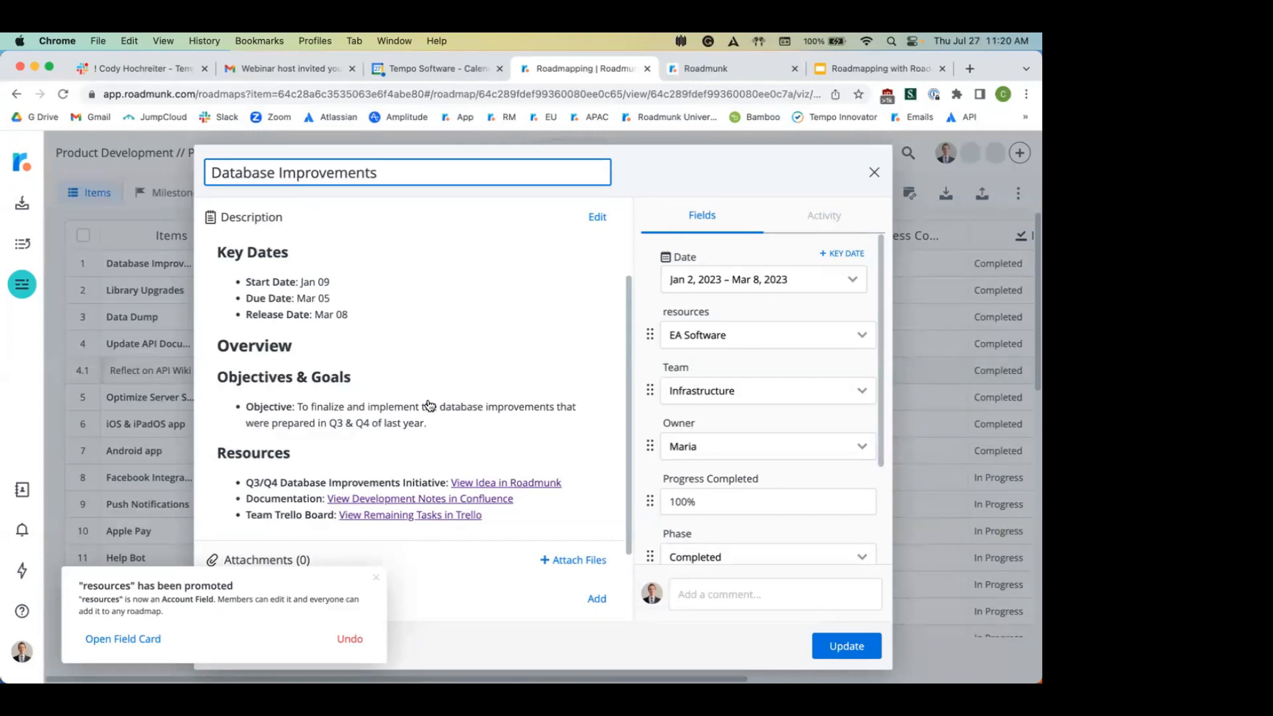
scroll(521, 397, "up", 2)
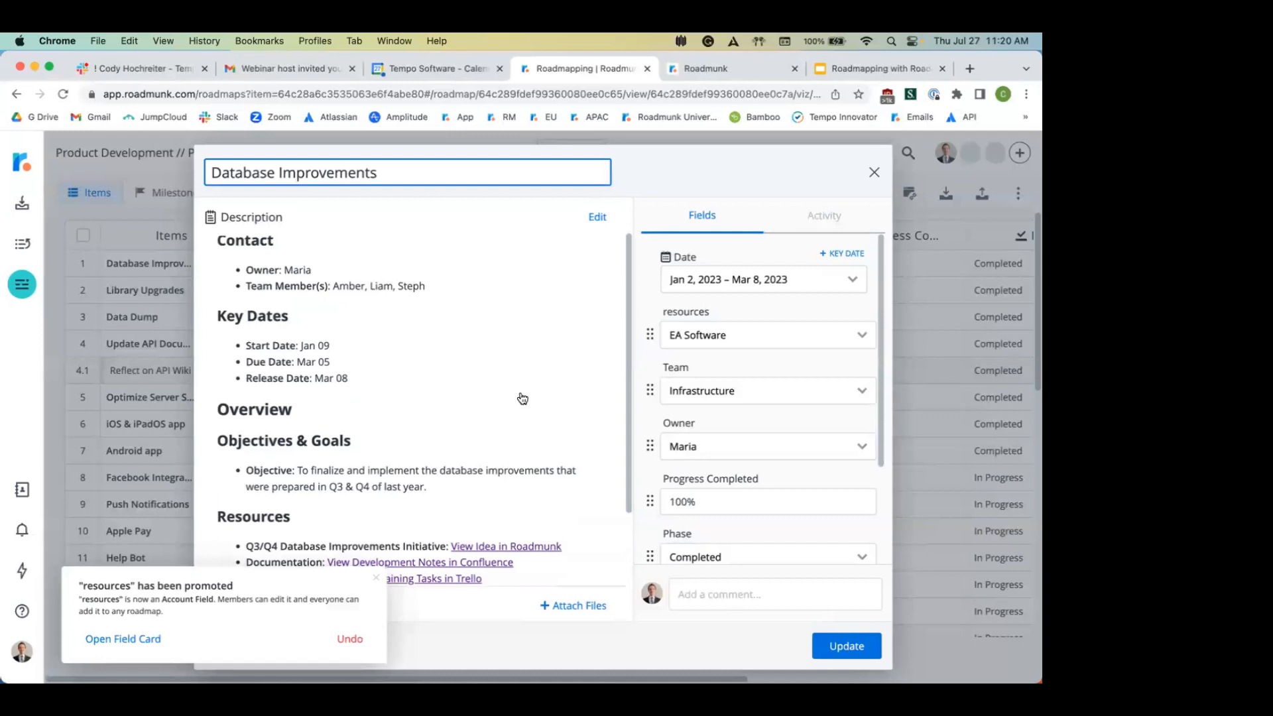
scroll(392, 344, "down", 2)
scroll(393, 346, "down", 1)
scroll(392, 346, "up", 1)
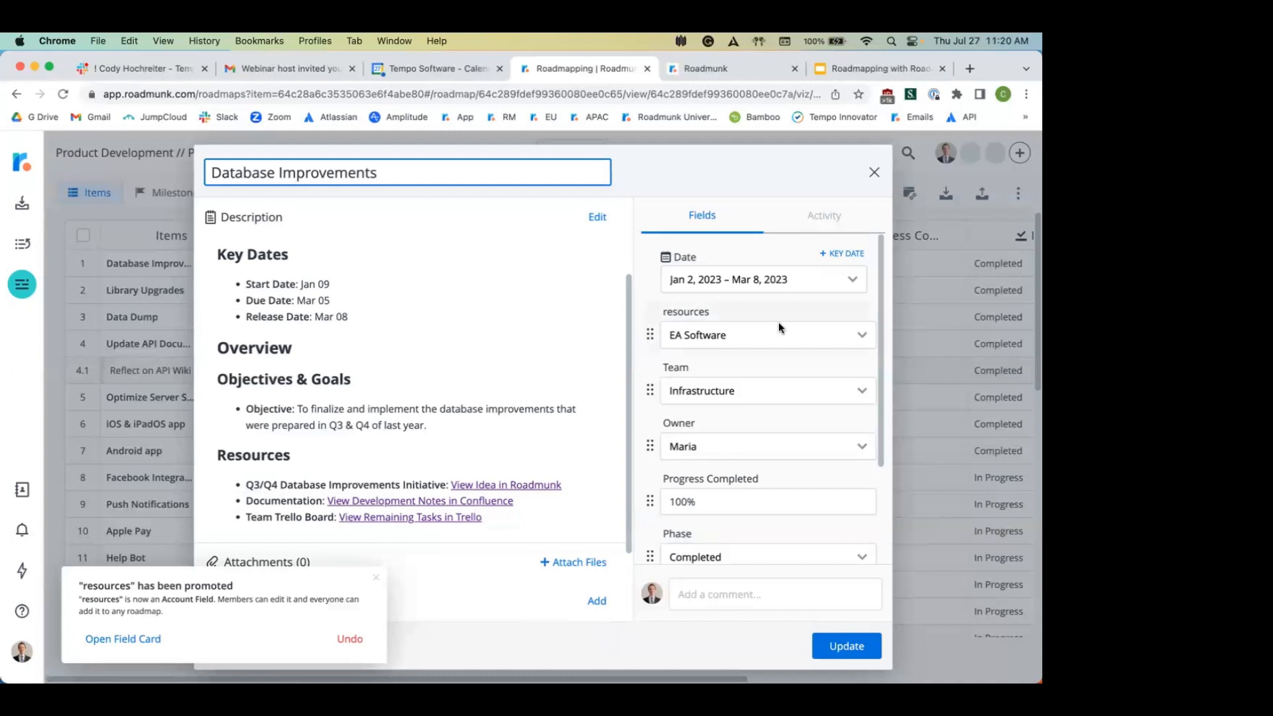
Step: Add a key date named Phase on Jan 9, 2023
left_click(836, 258)
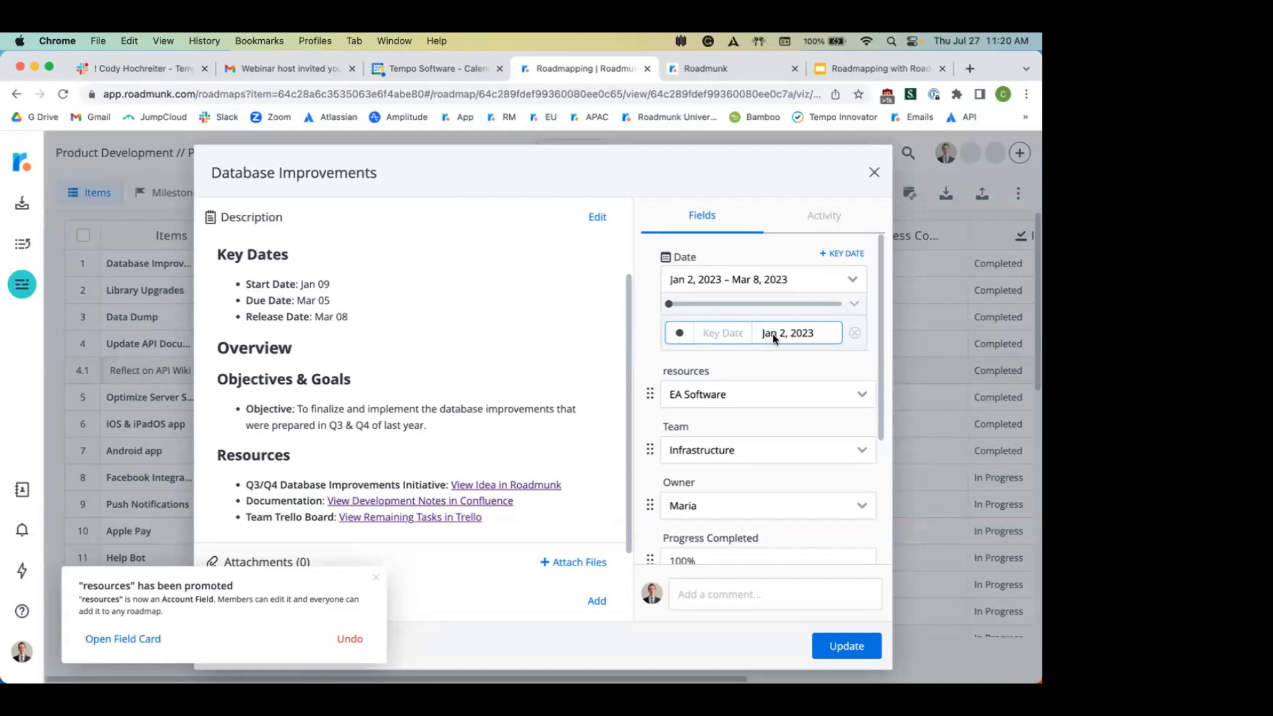
type("Phase")
left_click(789, 336)
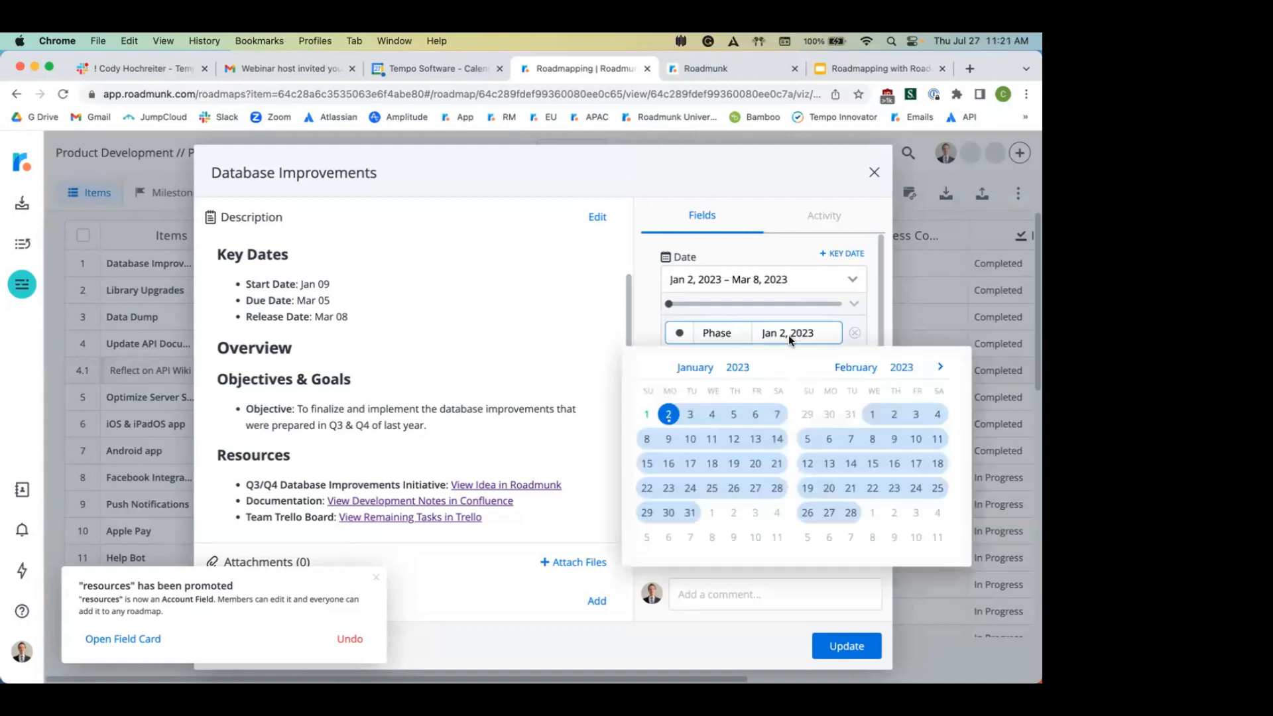
left_click(670, 438)
Step: Add a second key date named Phase 2 on Mar 5, 2023
left_click(840, 256)
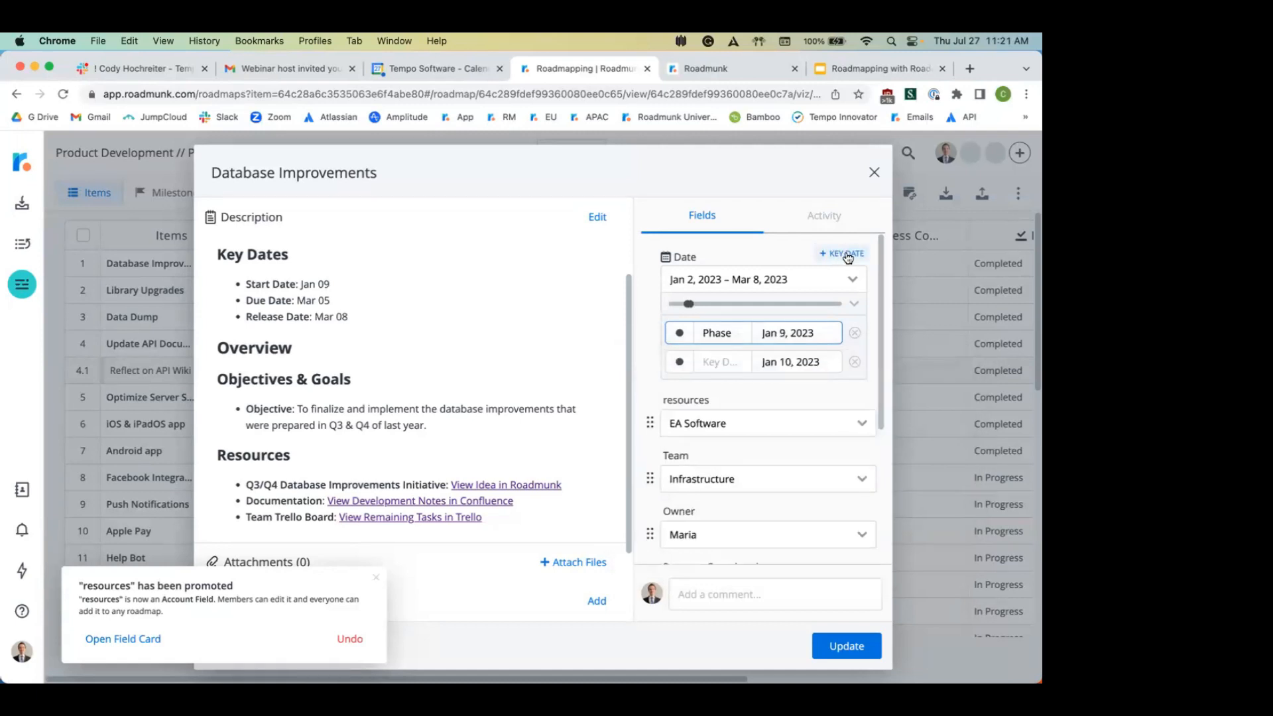
left_click(722, 358)
type("Phase 2")
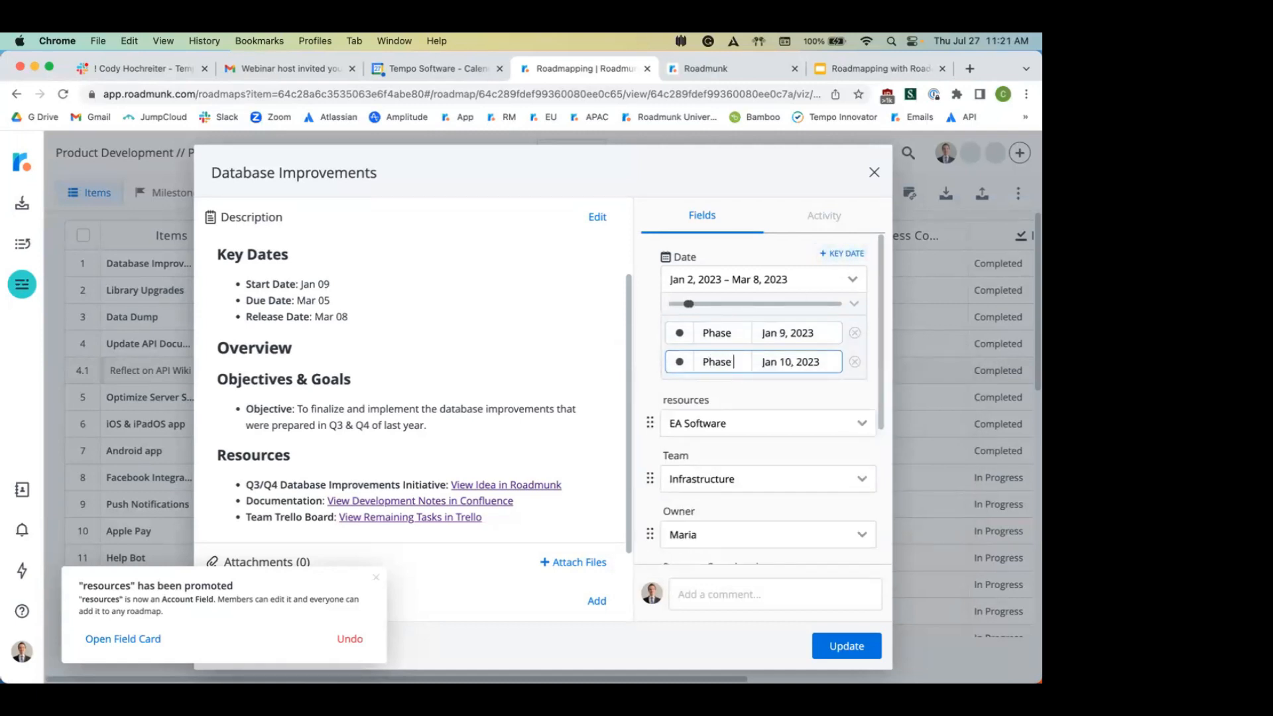
left_click(786, 358)
left_click(941, 396)
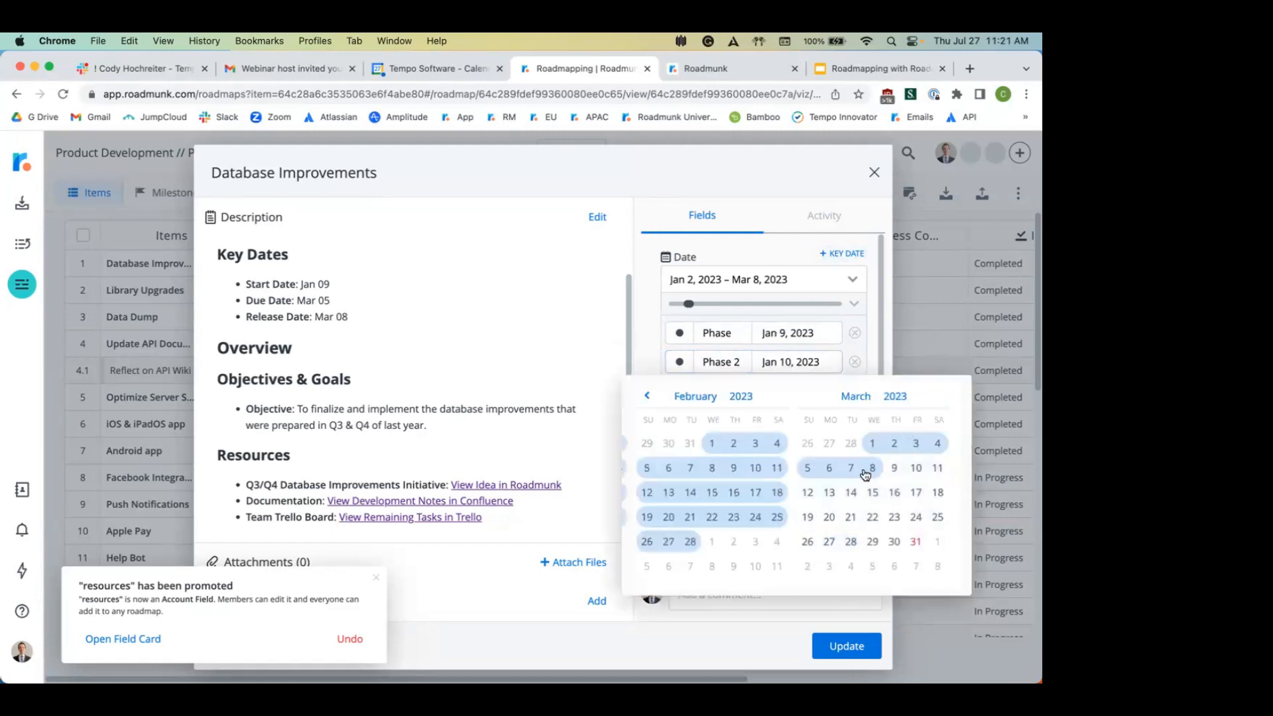
left_click(808, 468)
left_click(745, 330)
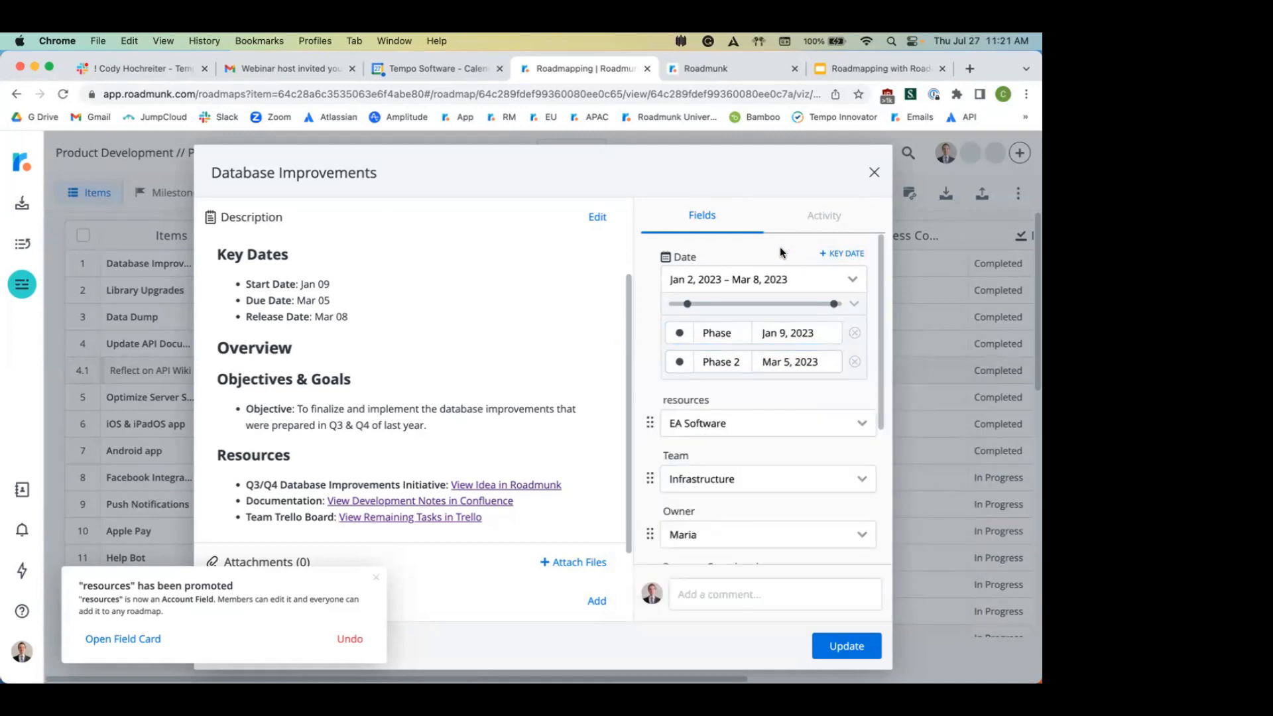
left_click(717, 595)
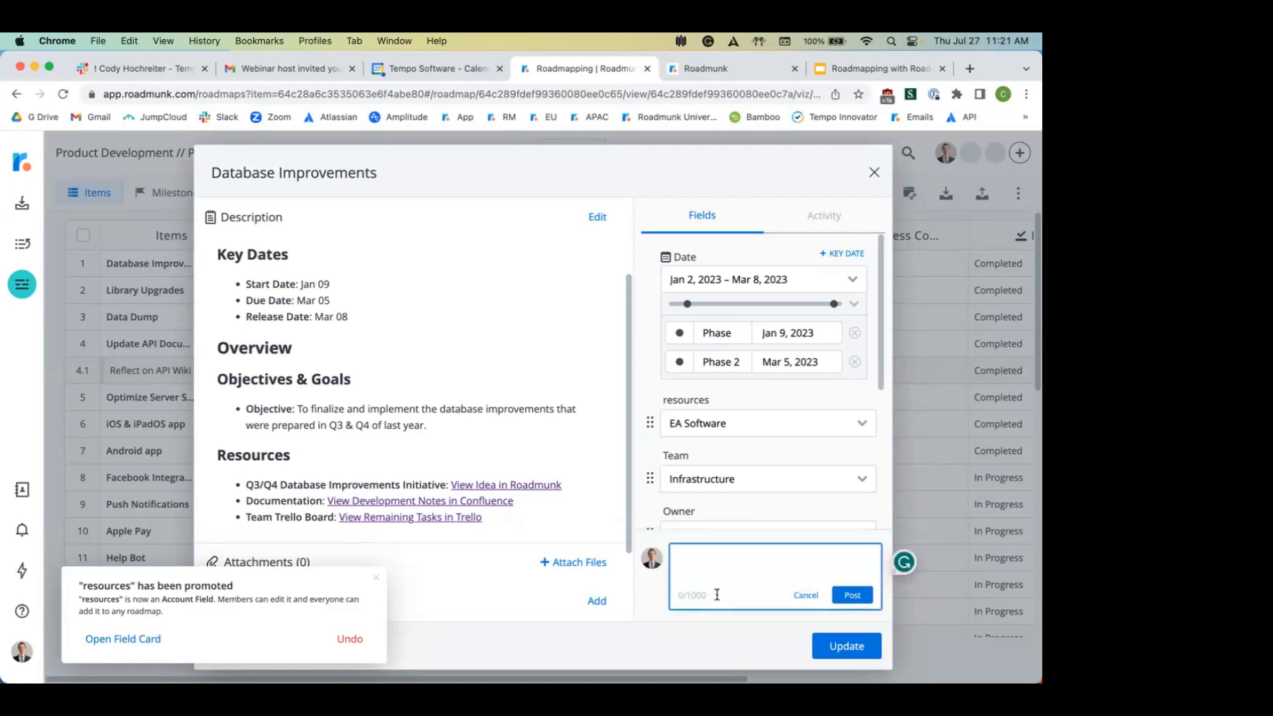
Step: Post a comment tagging a teammate that asks whether a colleague should take this over, then close the card
type("@")
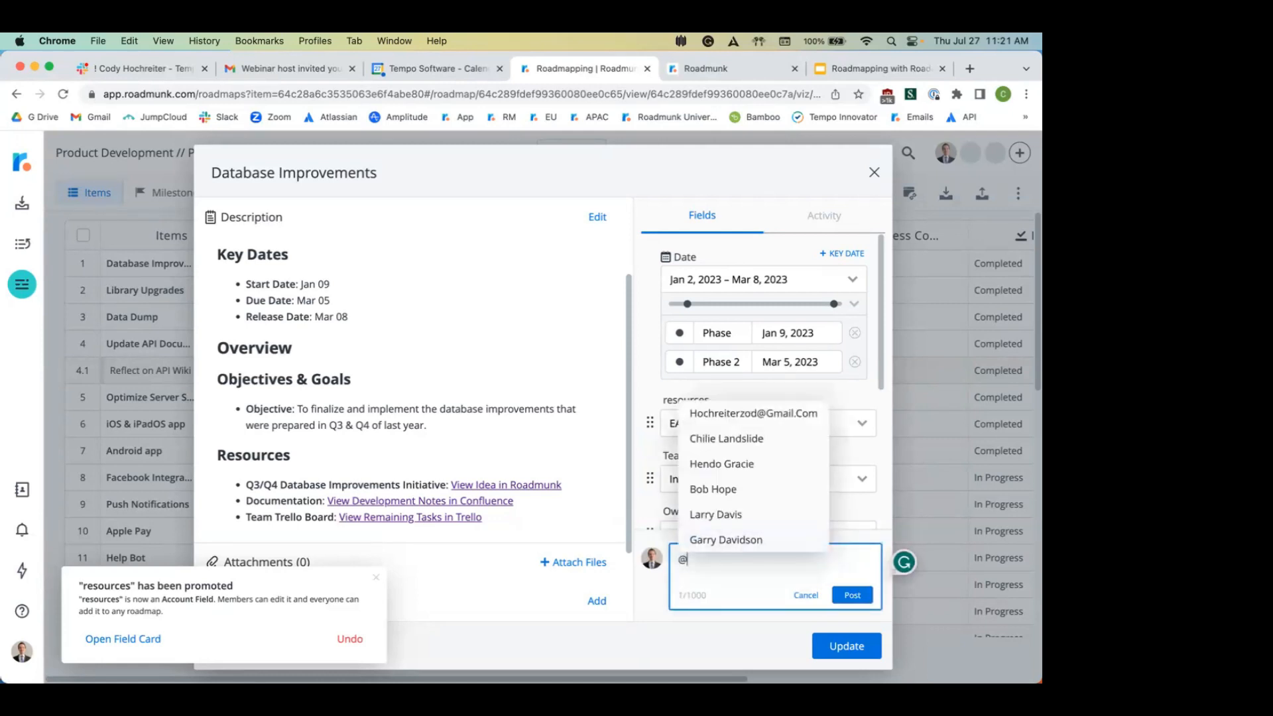
left_click(758, 464)
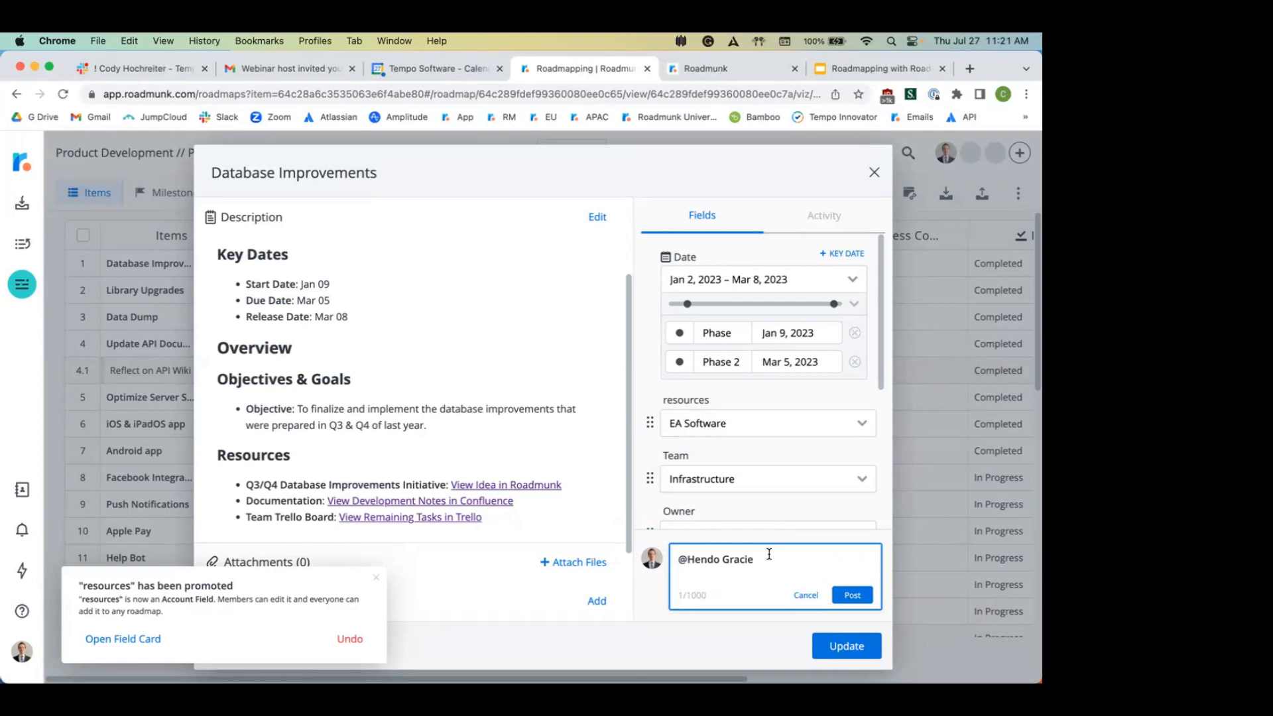
type("Should Omar work on this instead?")
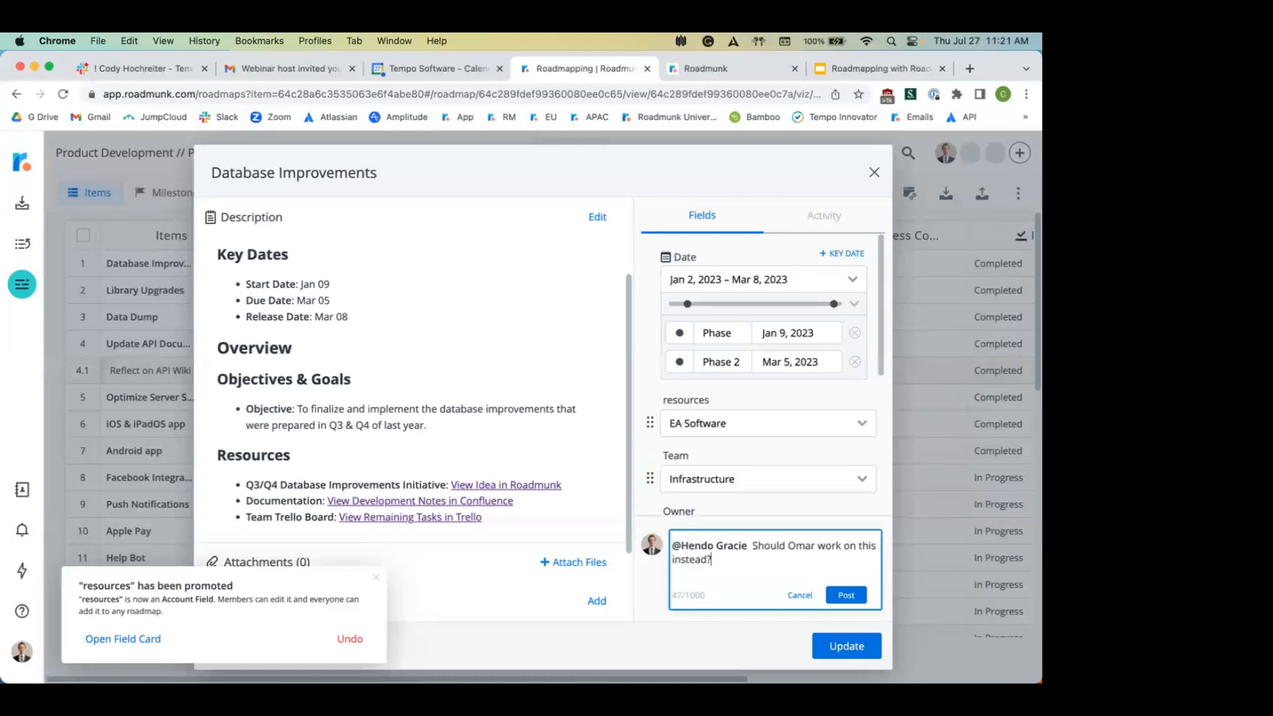
left_click(847, 595)
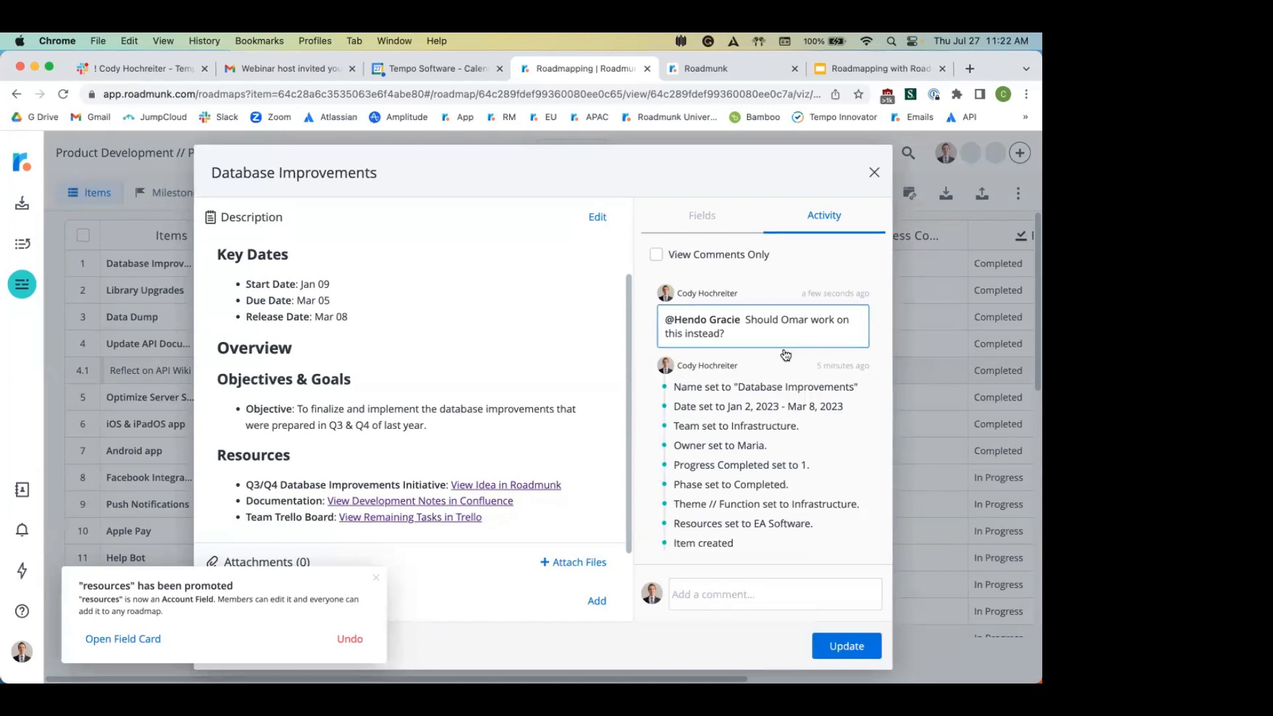
left_click(874, 172)
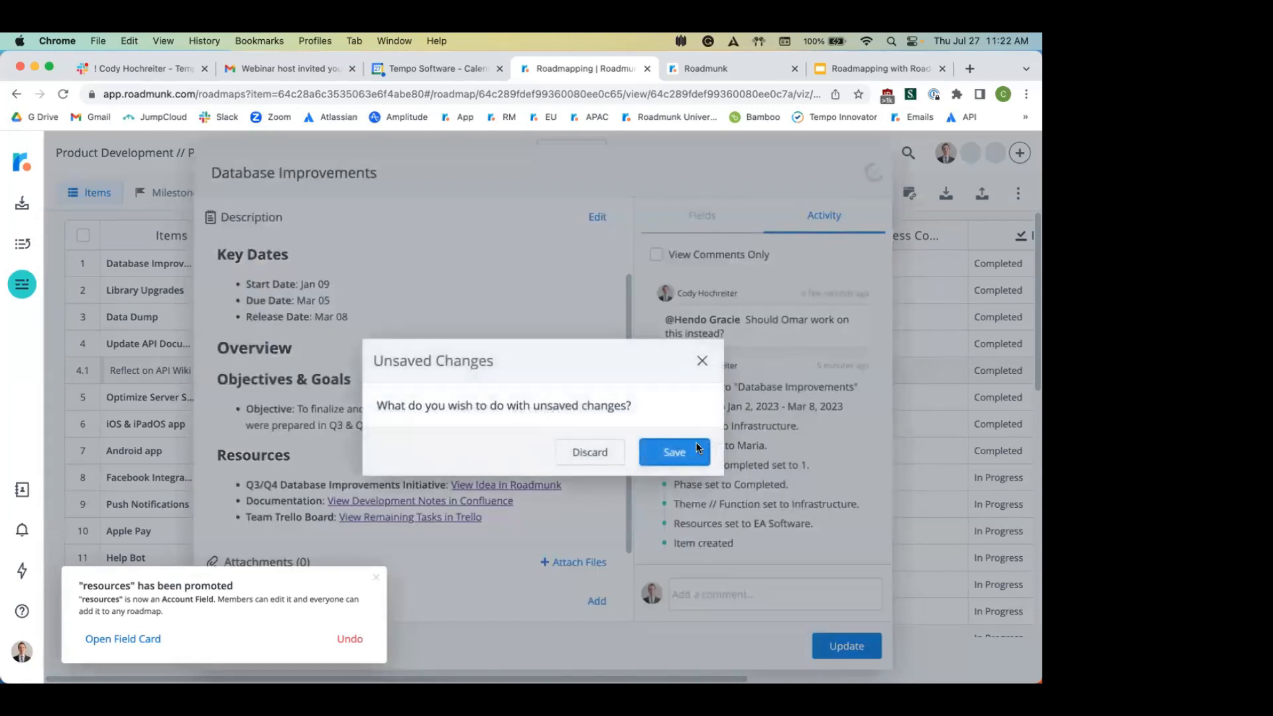
Step: Save the Database Improvements changes and switch to the empty Milestones list
left_click(675, 452)
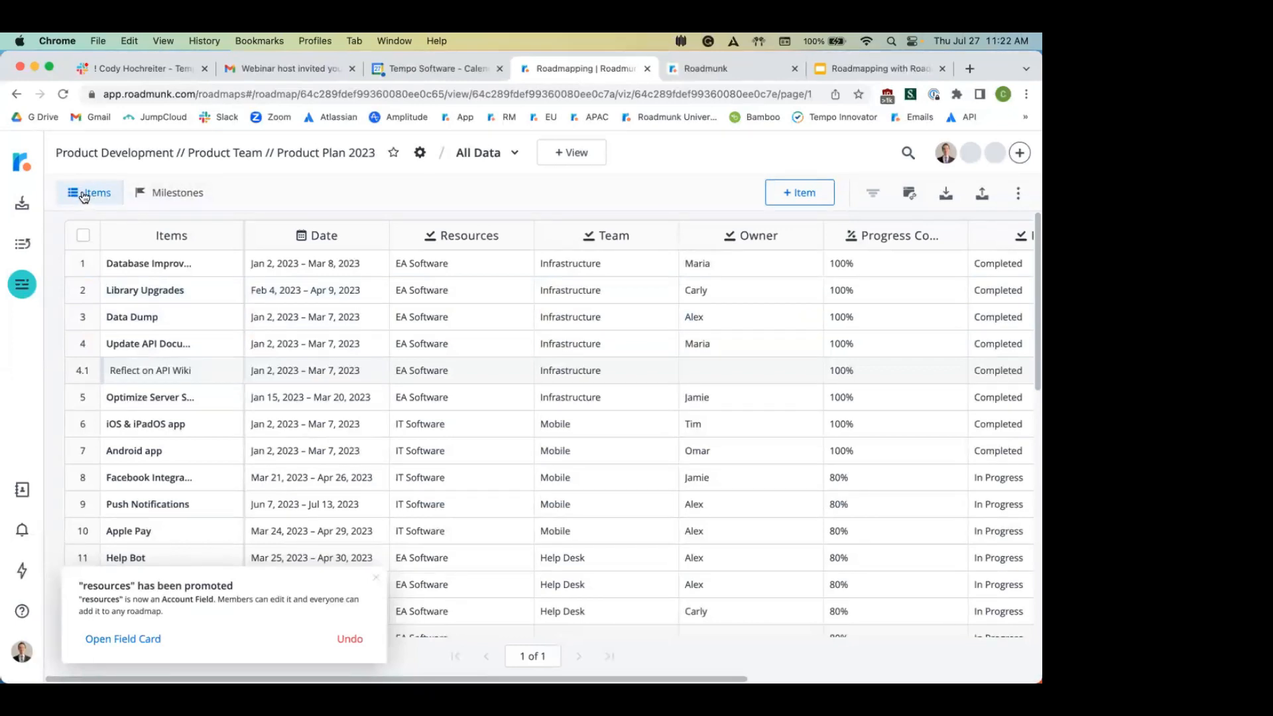
left_click(169, 193)
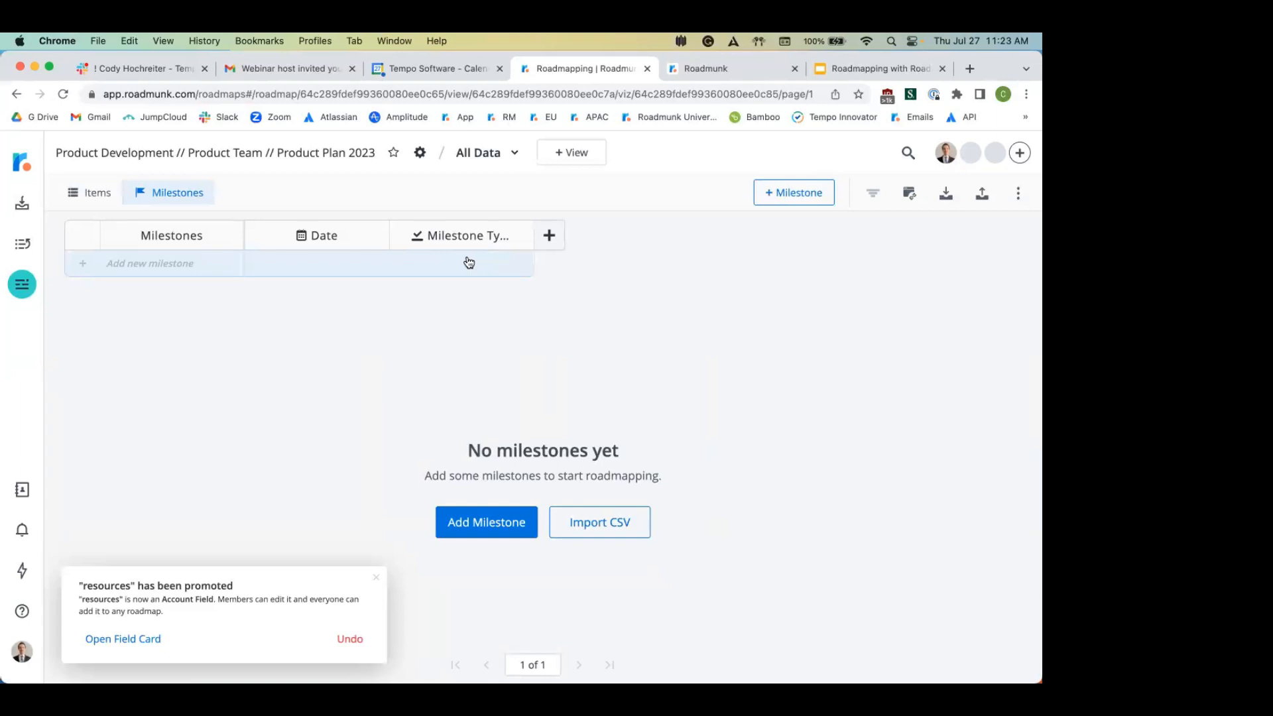
Step: Upload the milestones CSV file through the Import CSV option
left_click(946, 197)
left_click(901, 229)
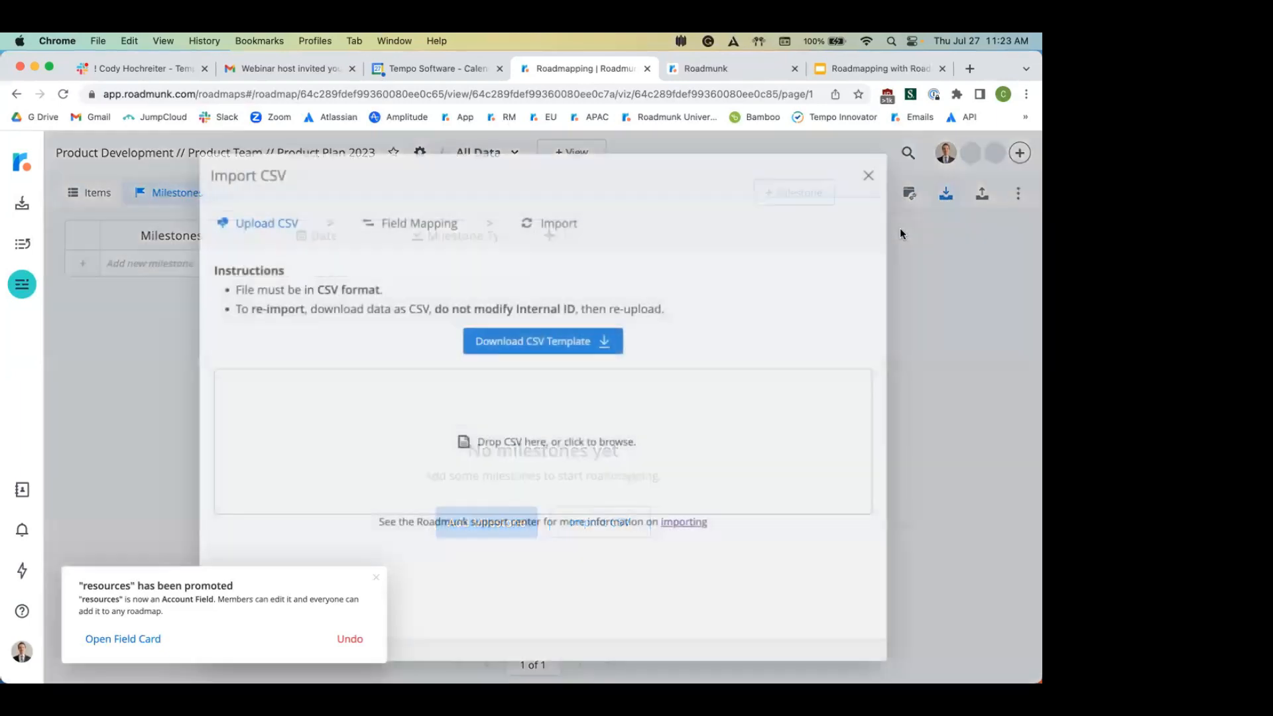
left_click(535, 441)
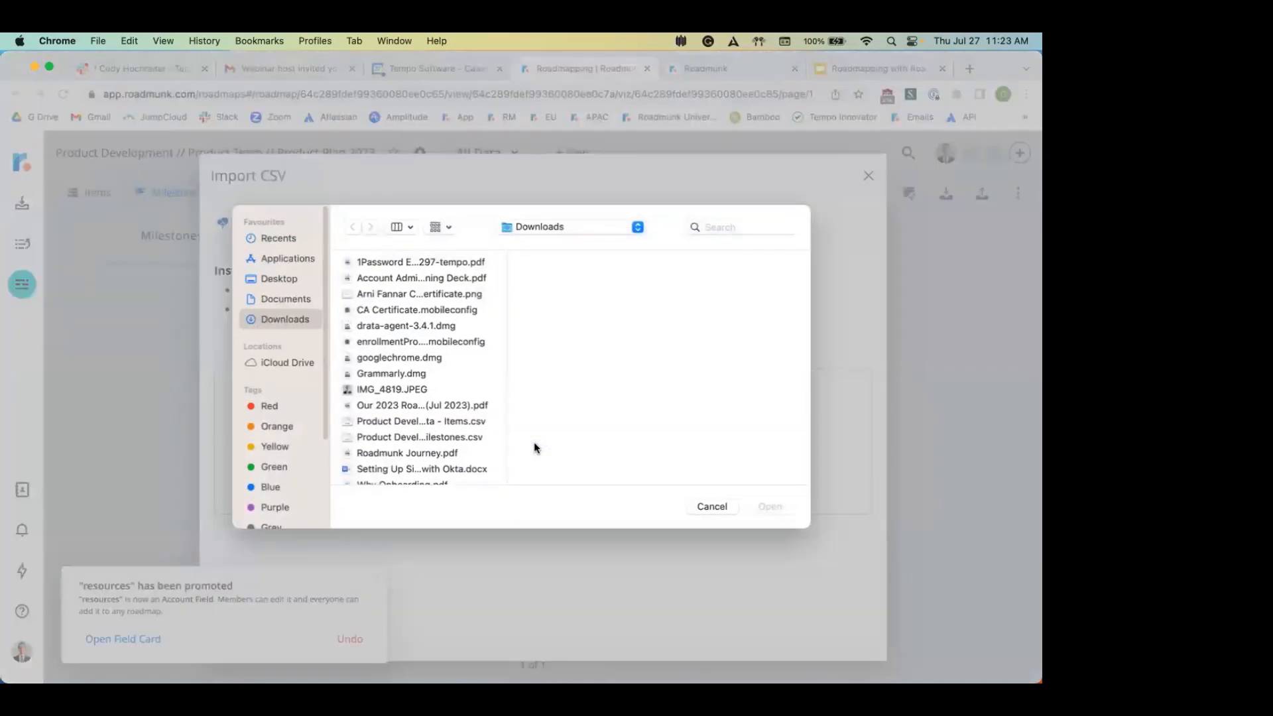
scroll(401, 378, "down", 1)
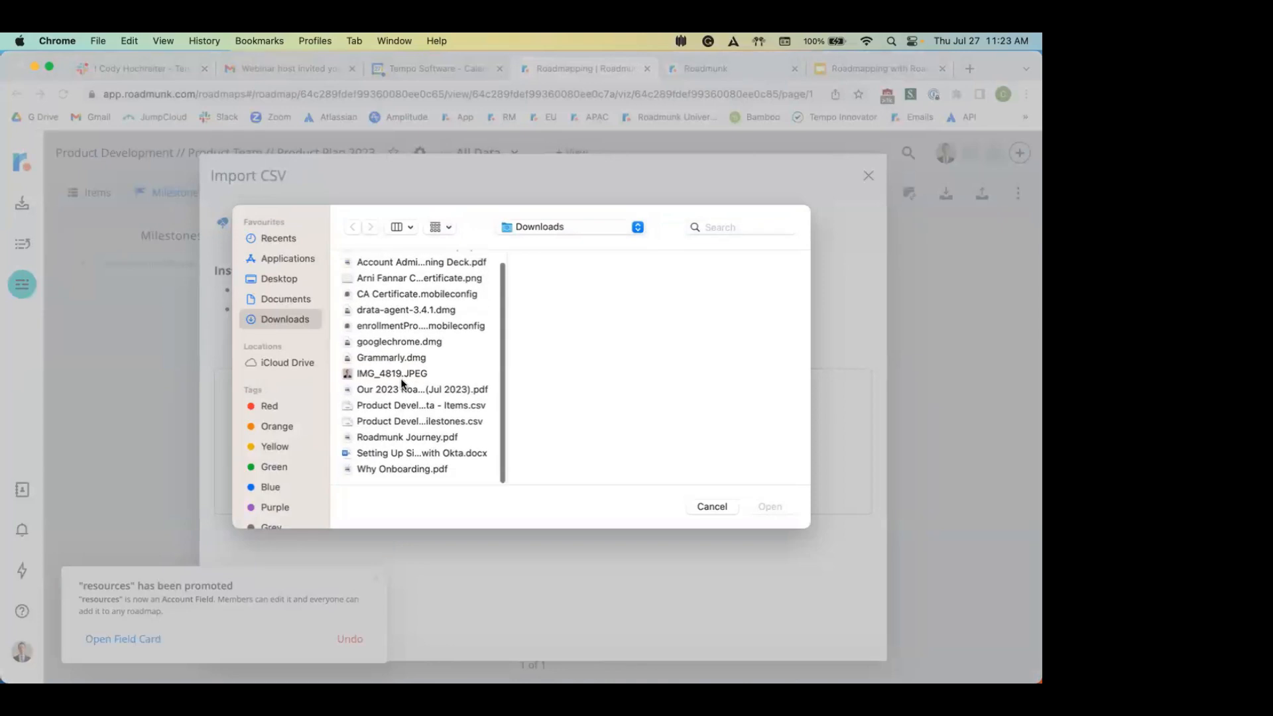
left_click(428, 421)
left_click(770, 506)
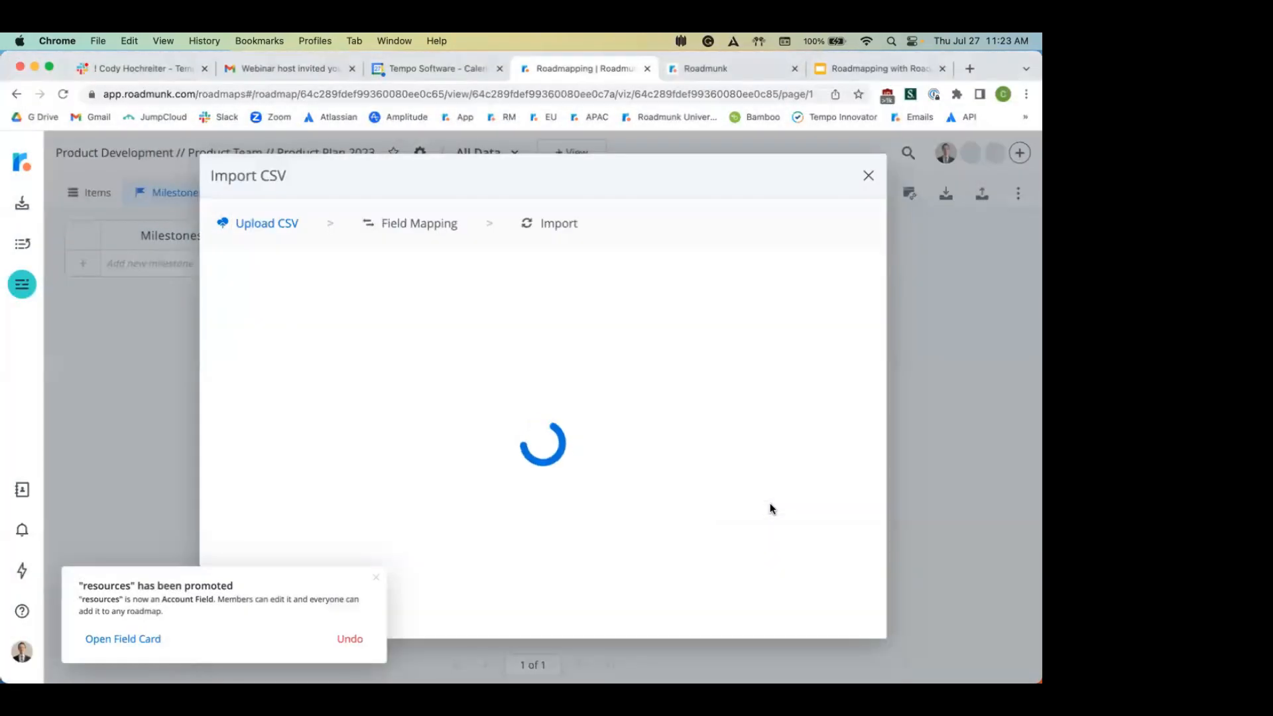
Step: Accept the field mapping and import the four milestones as new, overwriting existing data
scroll(699, 373, "right", 5)
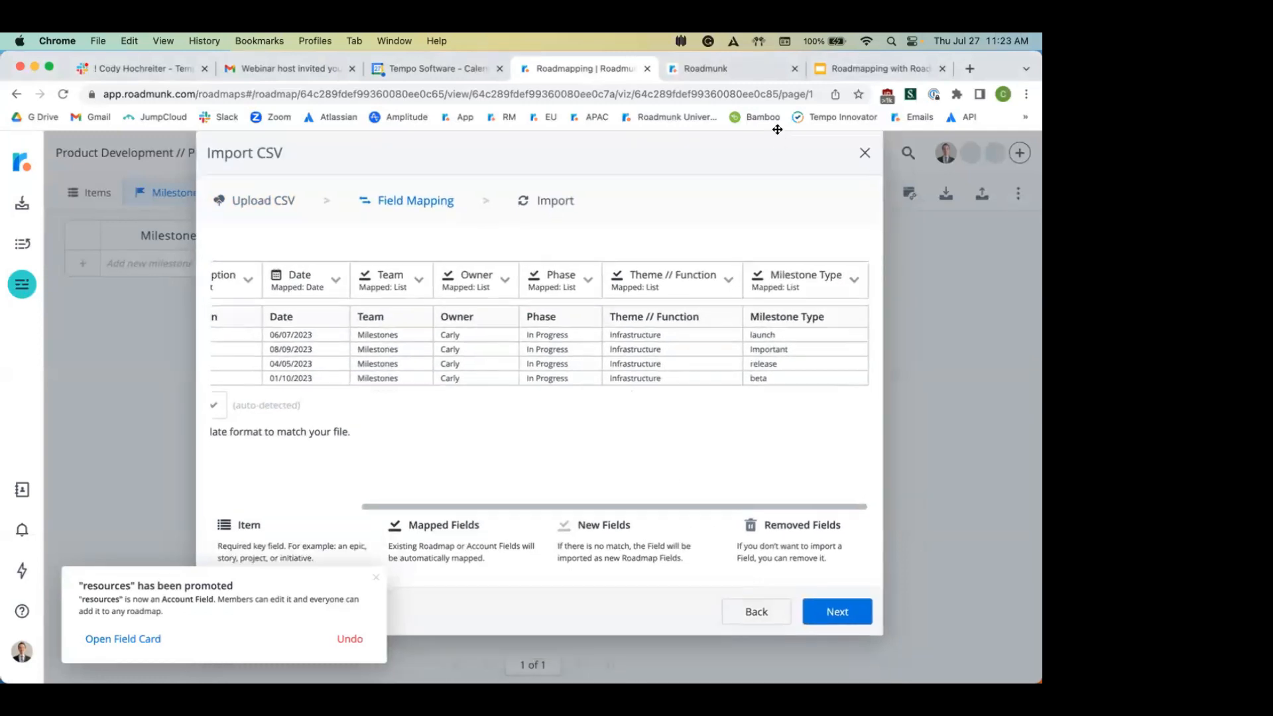
left_click(839, 604)
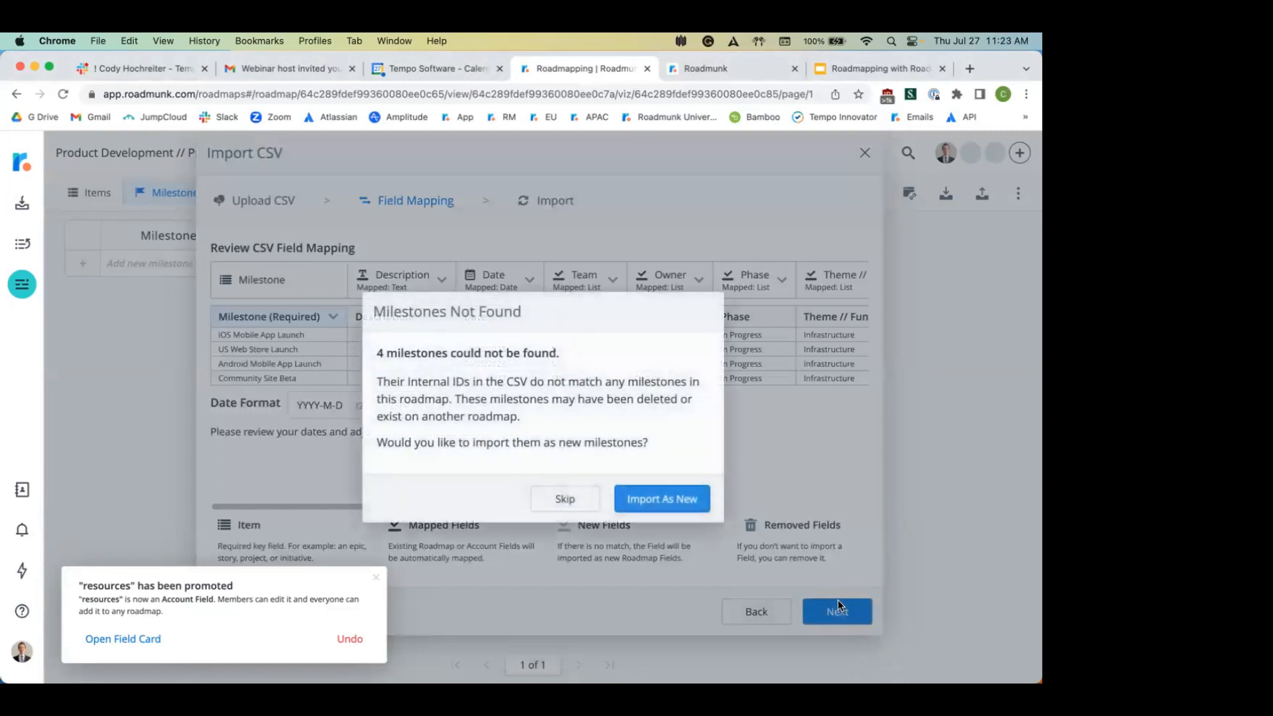
left_click(683, 502)
left_click(556, 520)
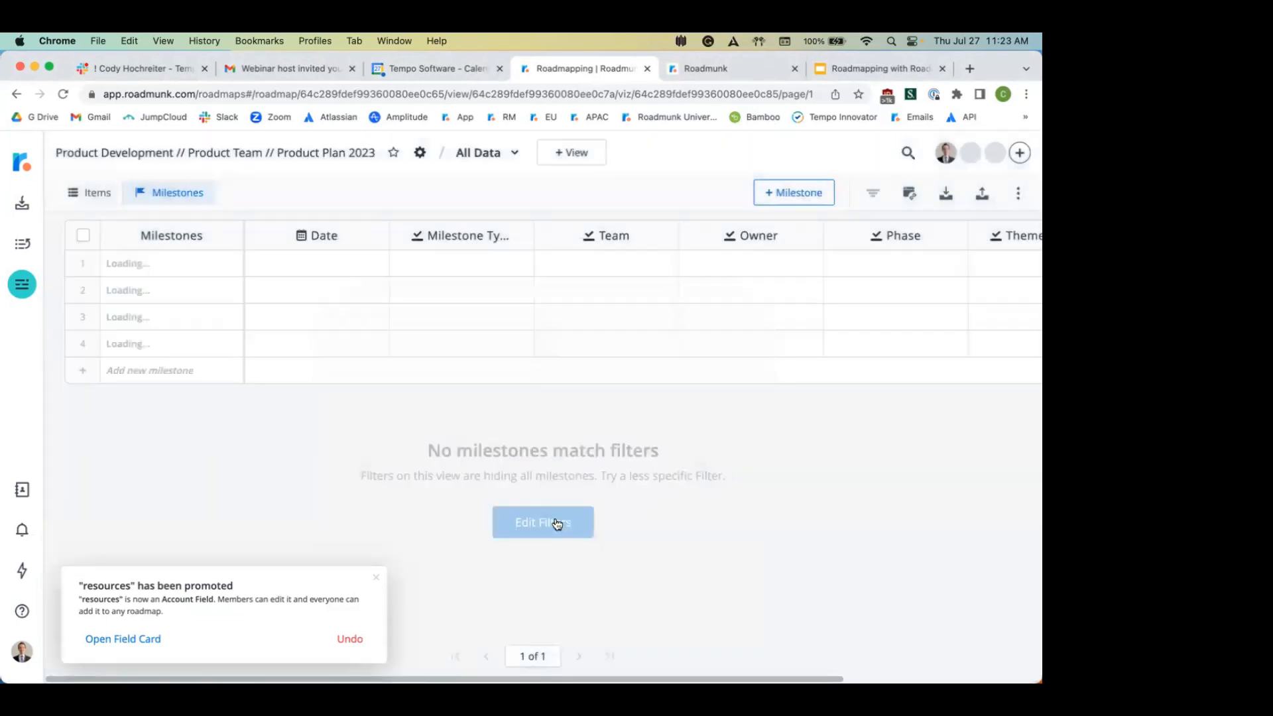
Step: Dismiss the field-promotion notice, inspect the first milestone's type options, then start a new view
left_click(374, 575)
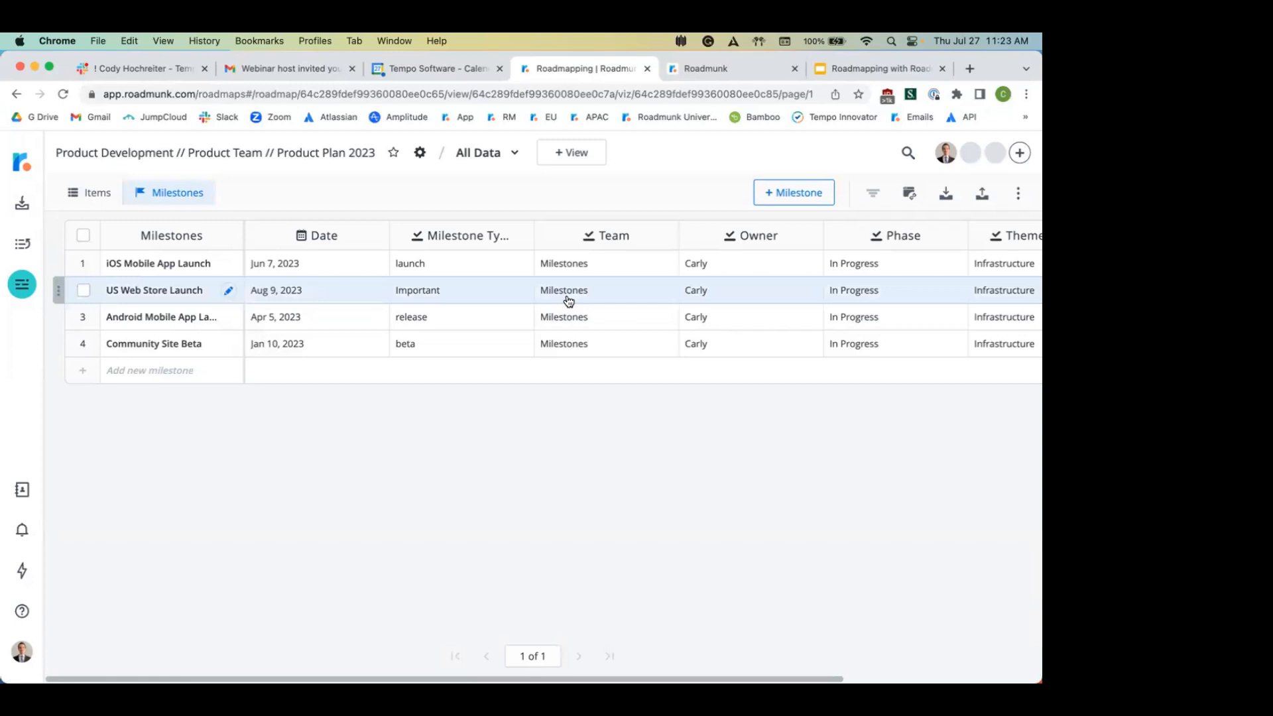
left_click(432, 266)
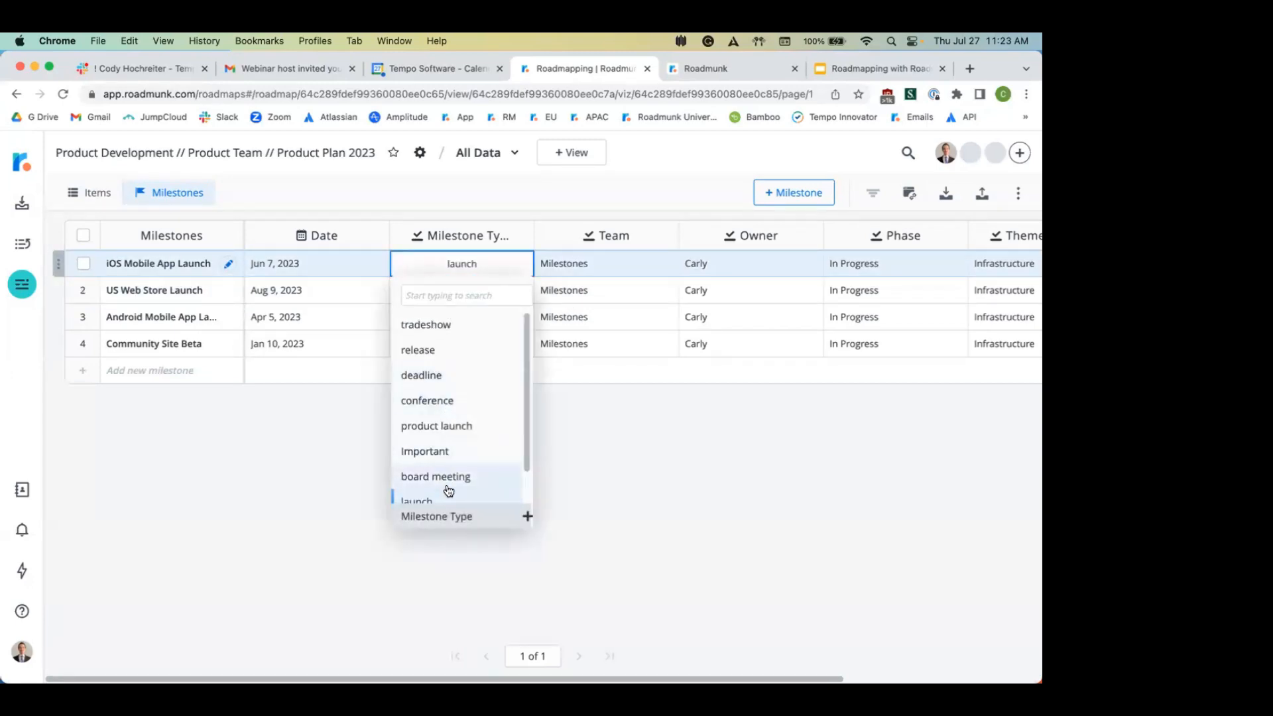
scroll(449, 491, "down", 1)
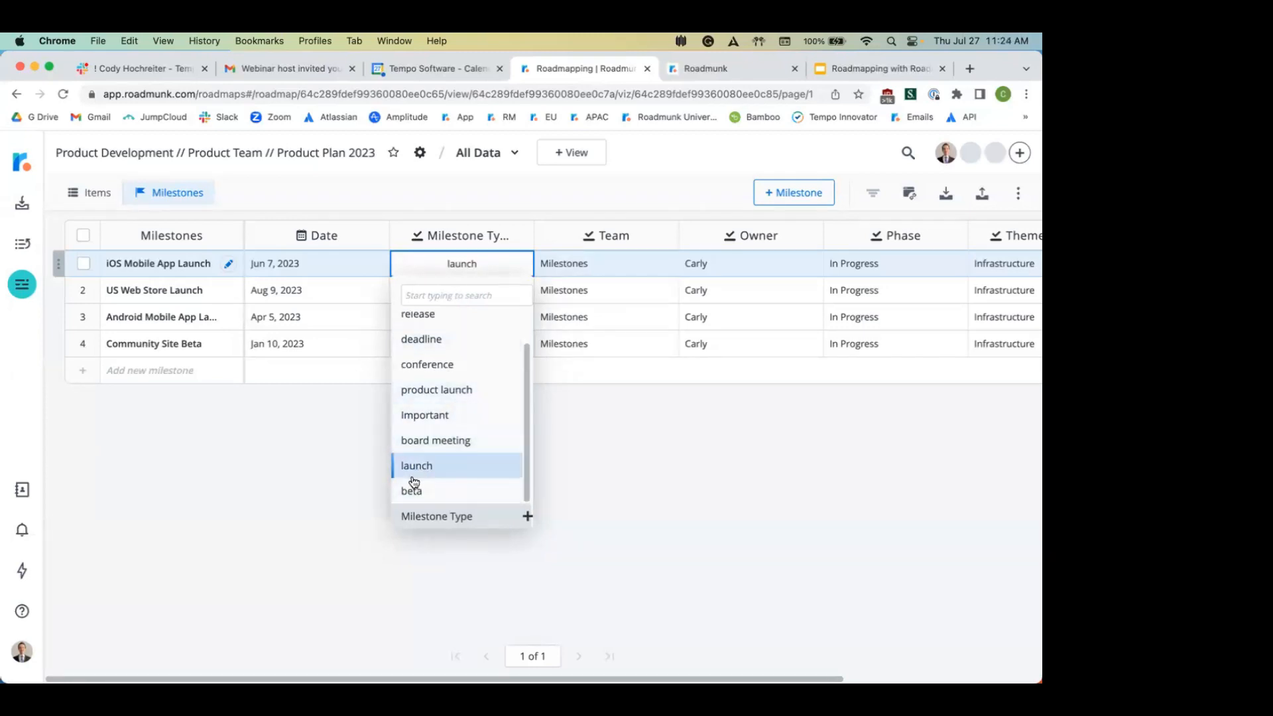
left_click(789, 499)
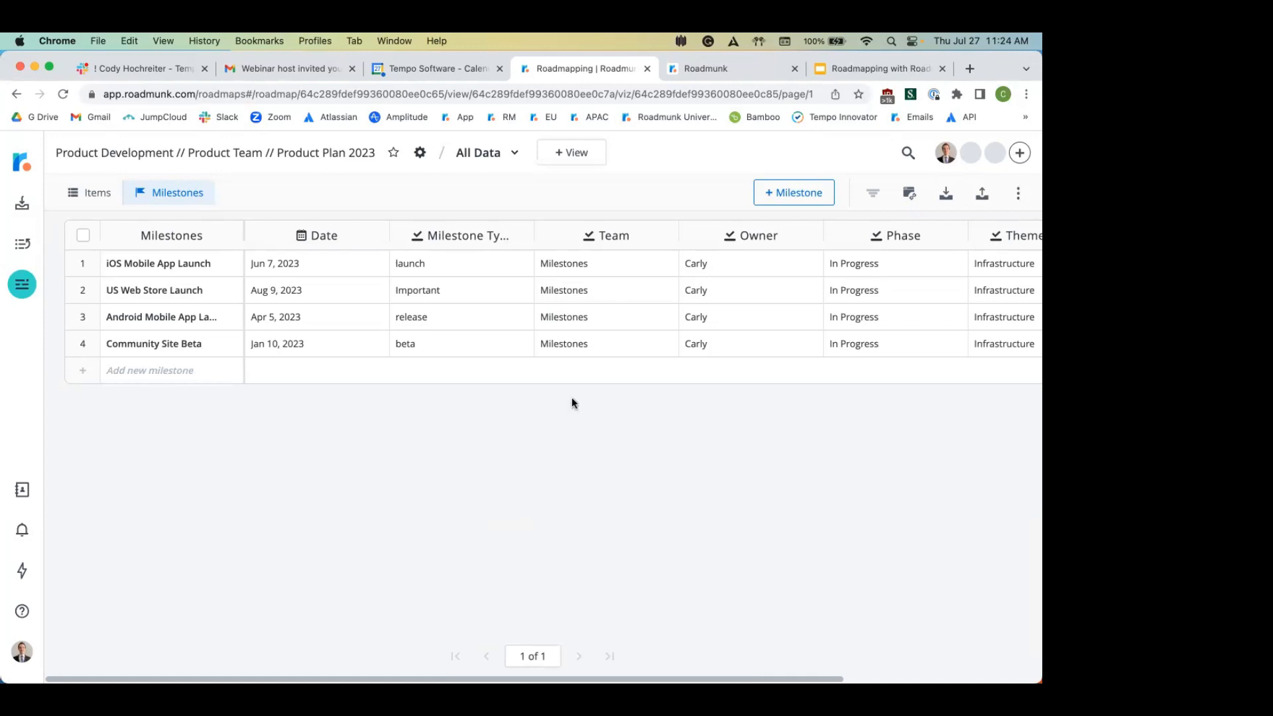
left_click(573, 154)
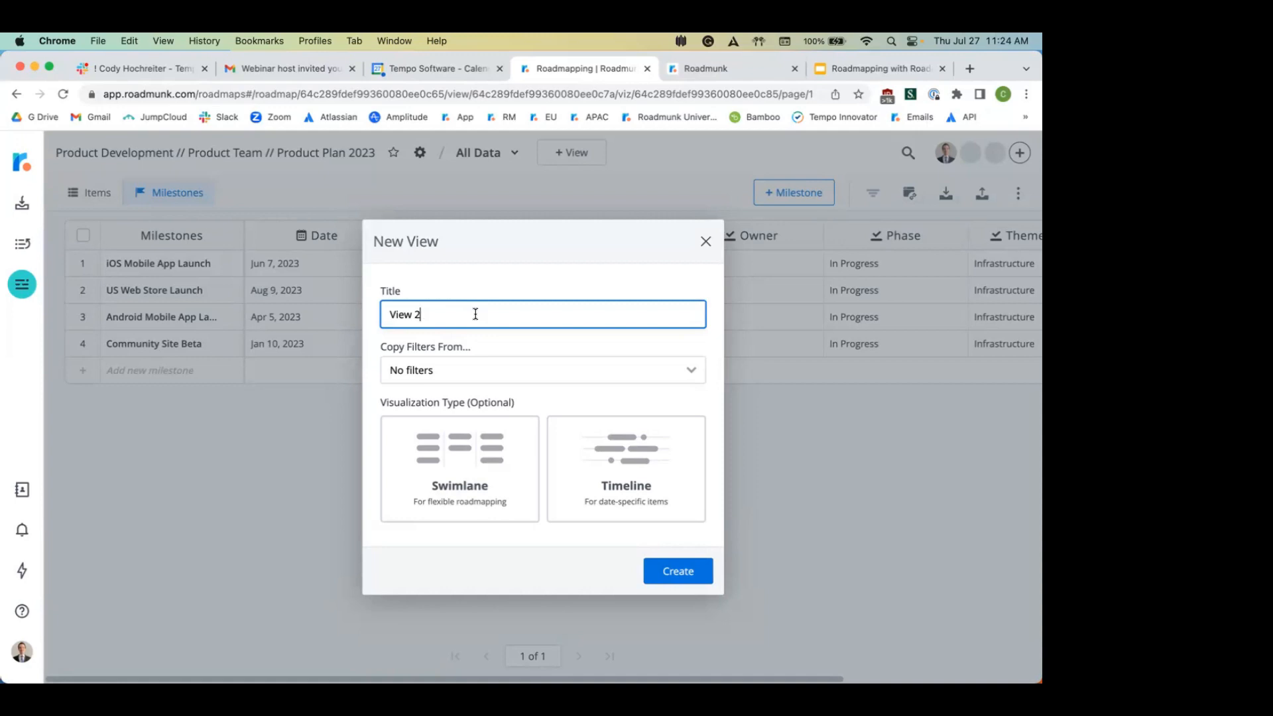
Step: Title the new view 'Timeline by Theme // Owner' and create it as a Timeline
triple_click(476, 314)
type("Timeline by Theme // Owner")
left_click(590, 425)
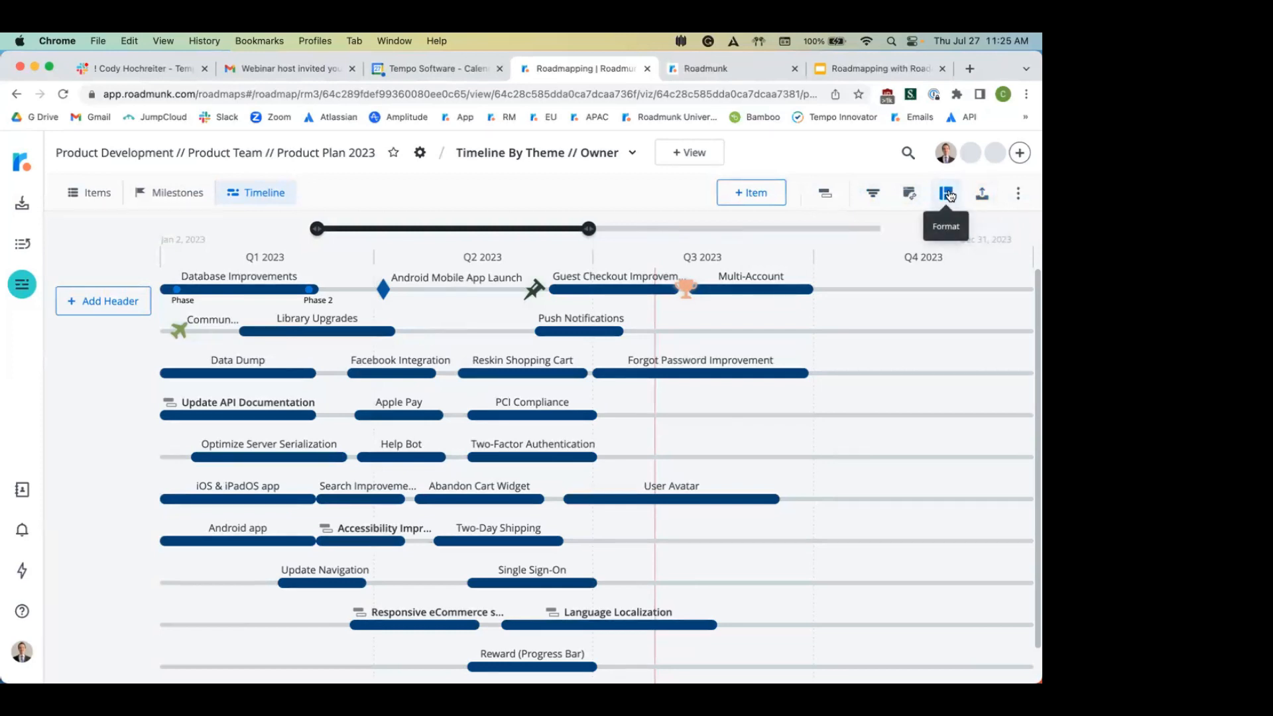
Step: Set the timeline header to Theme // Function and the subheader to Owner
left_click(949, 195)
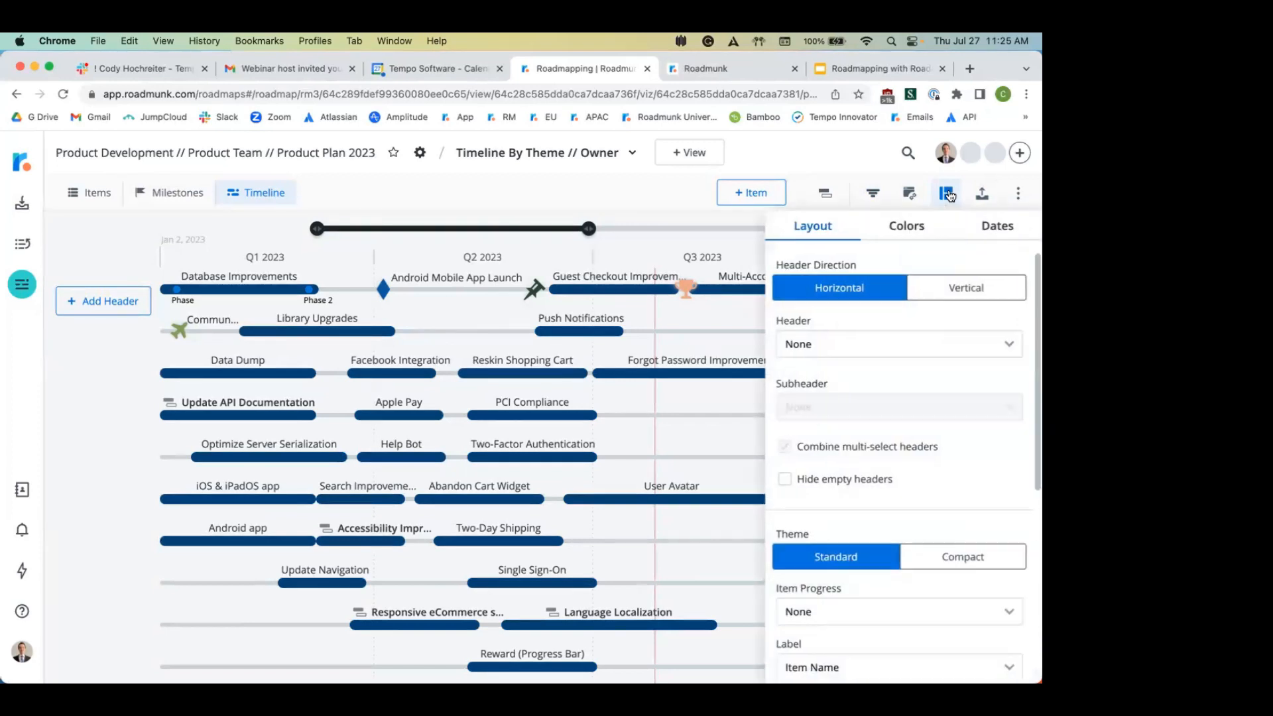
left_click(898, 355)
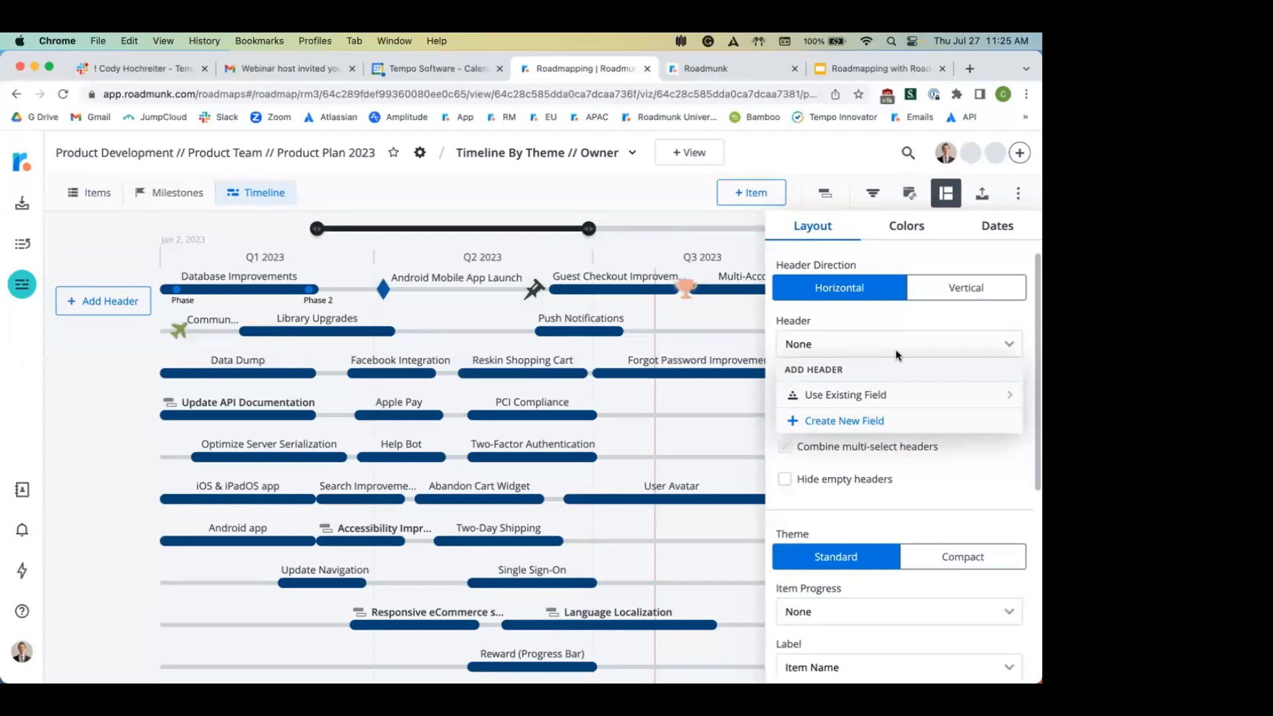
left_click(855, 395)
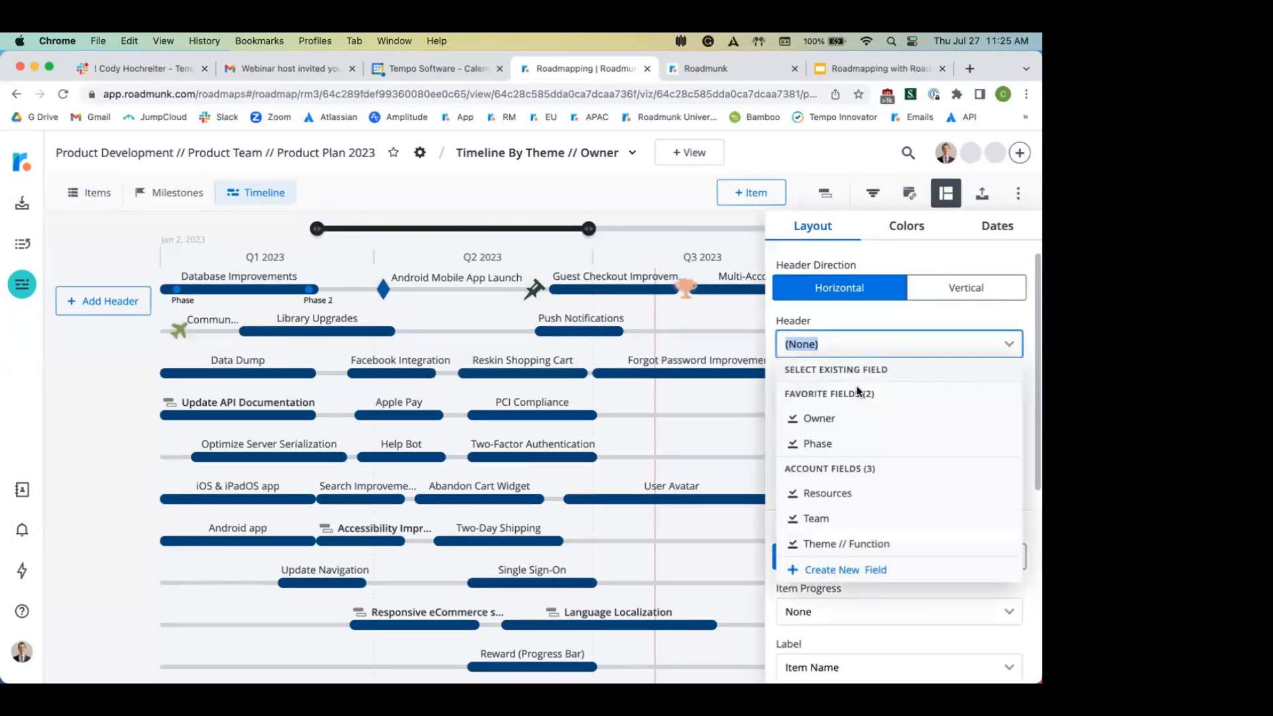
left_click(849, 544)
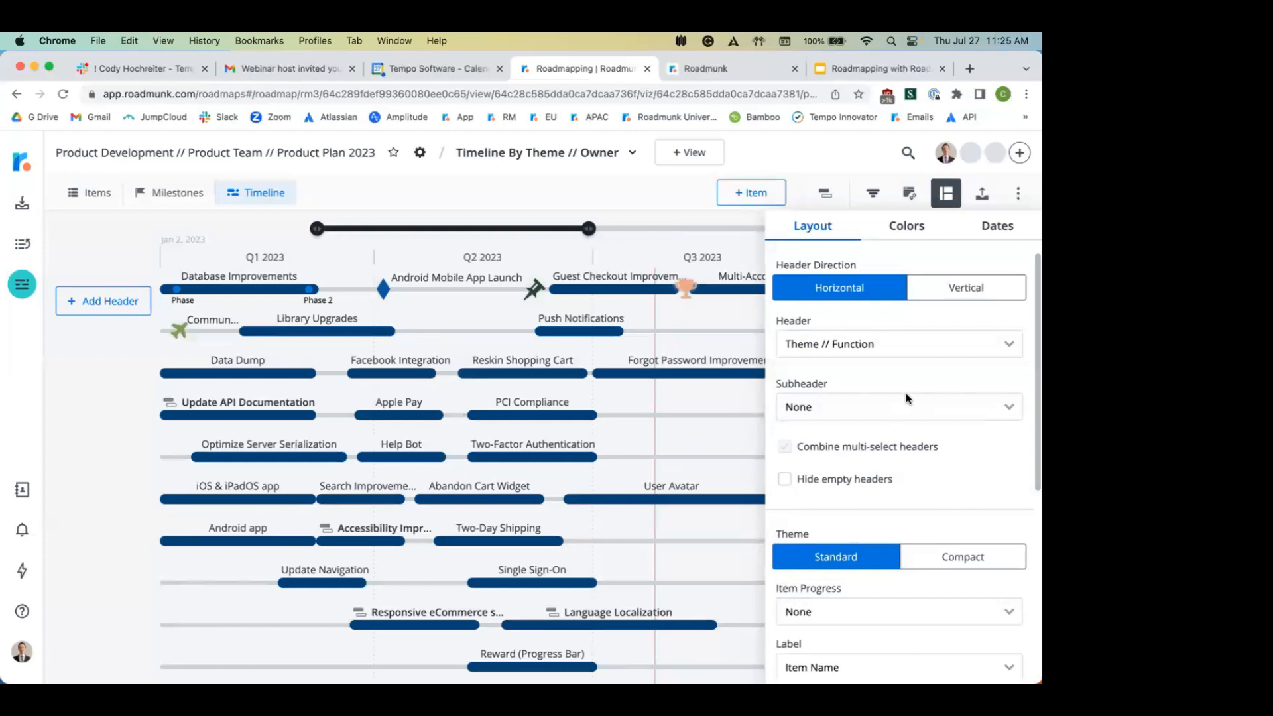
left_click(897, 407)
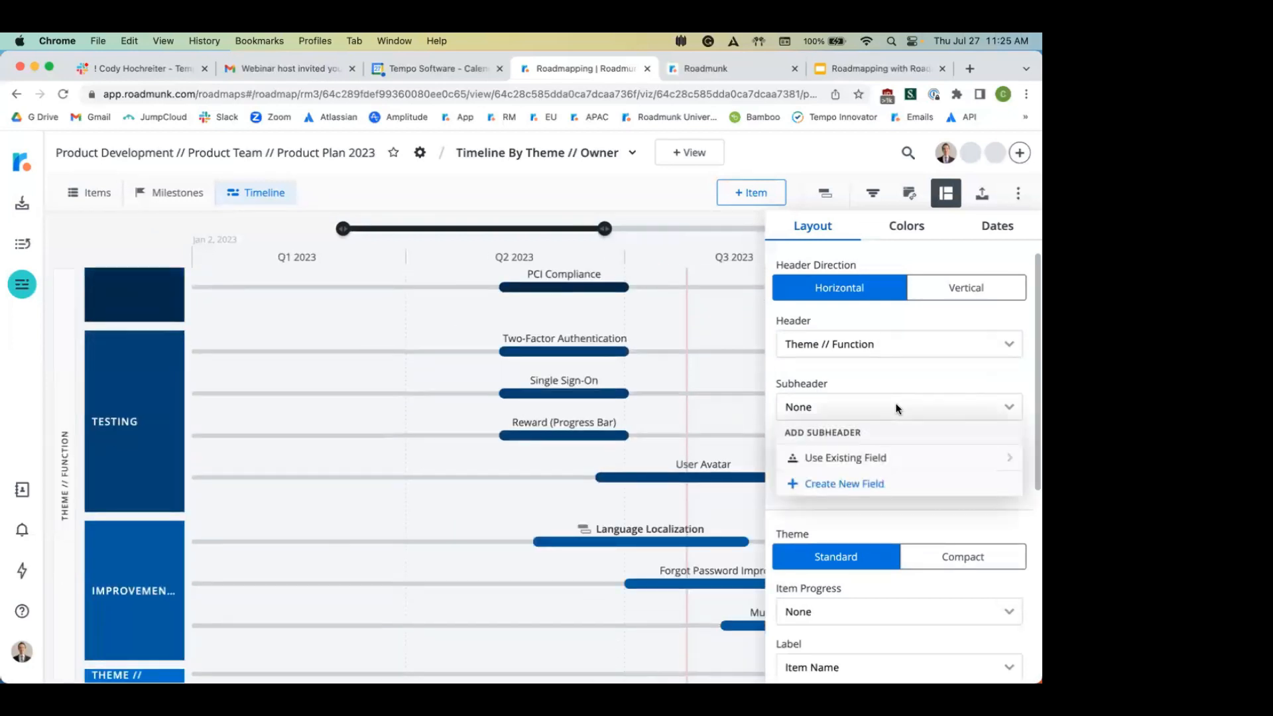
left_click(858, 457)
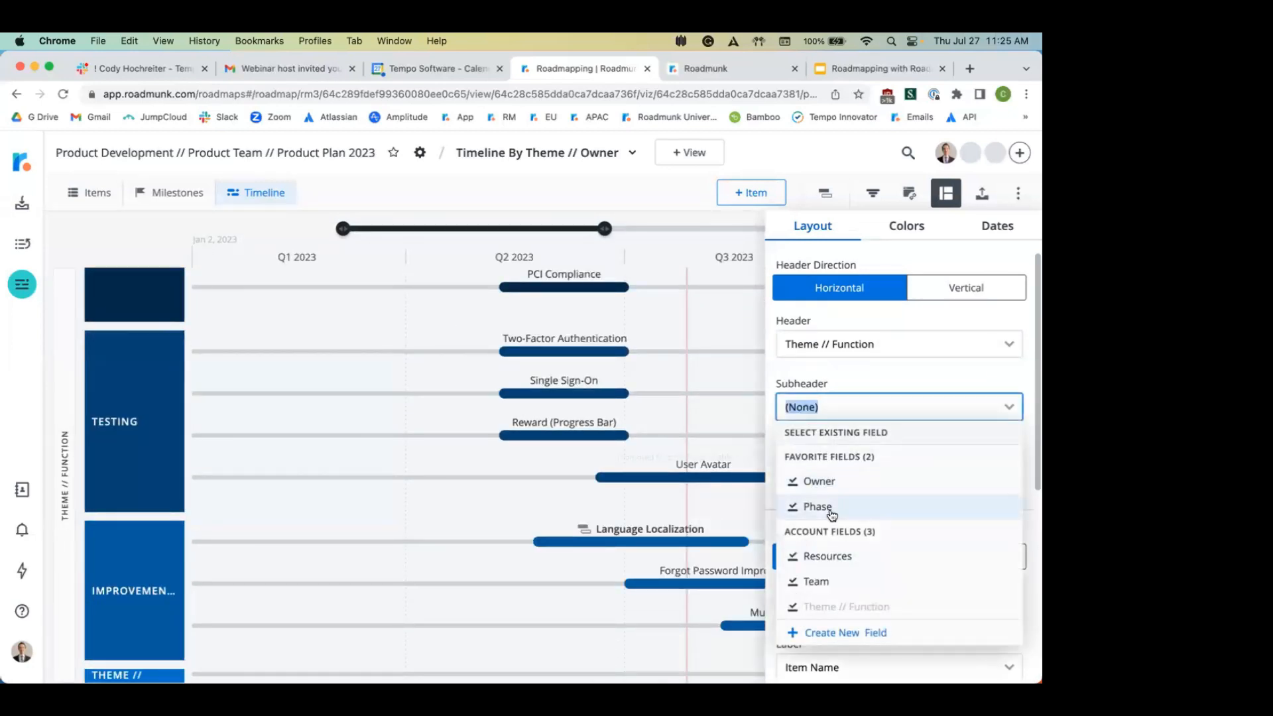
left_click(860, 488)
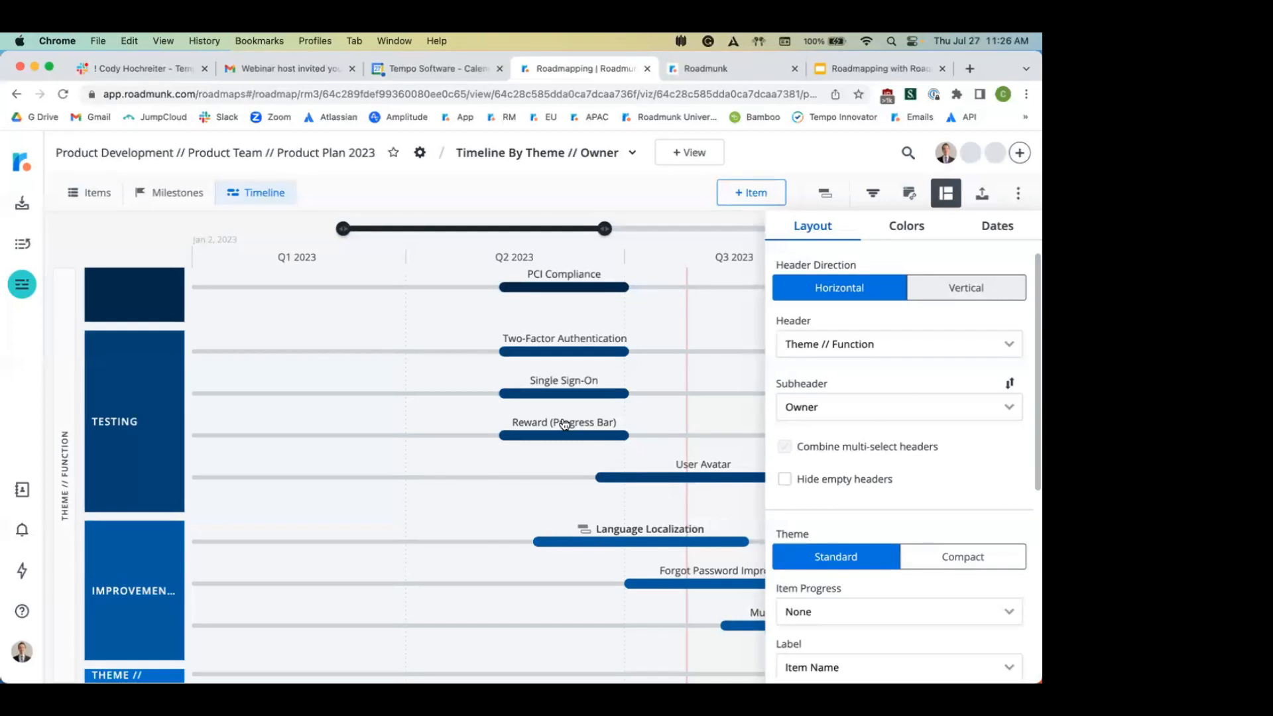
Step: Hide empty headers and show header labels vertically
scroll(563, 420, "down", 5)
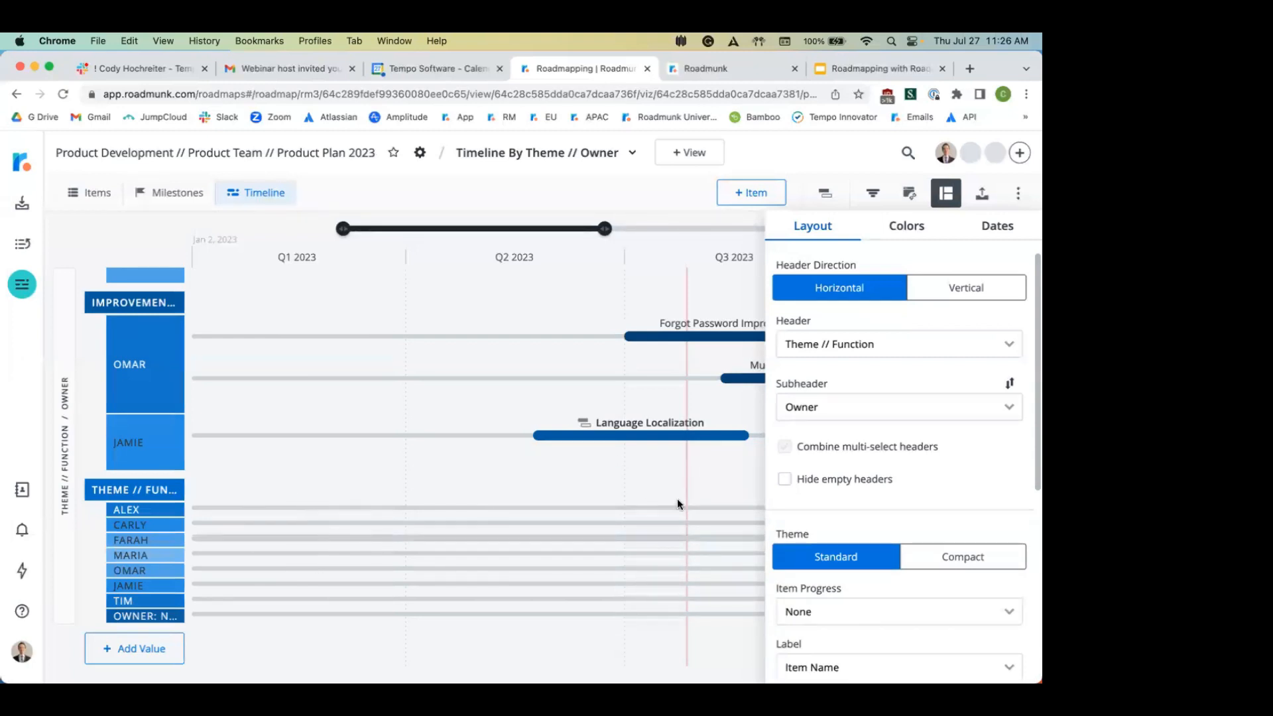
left_click(825, 482)
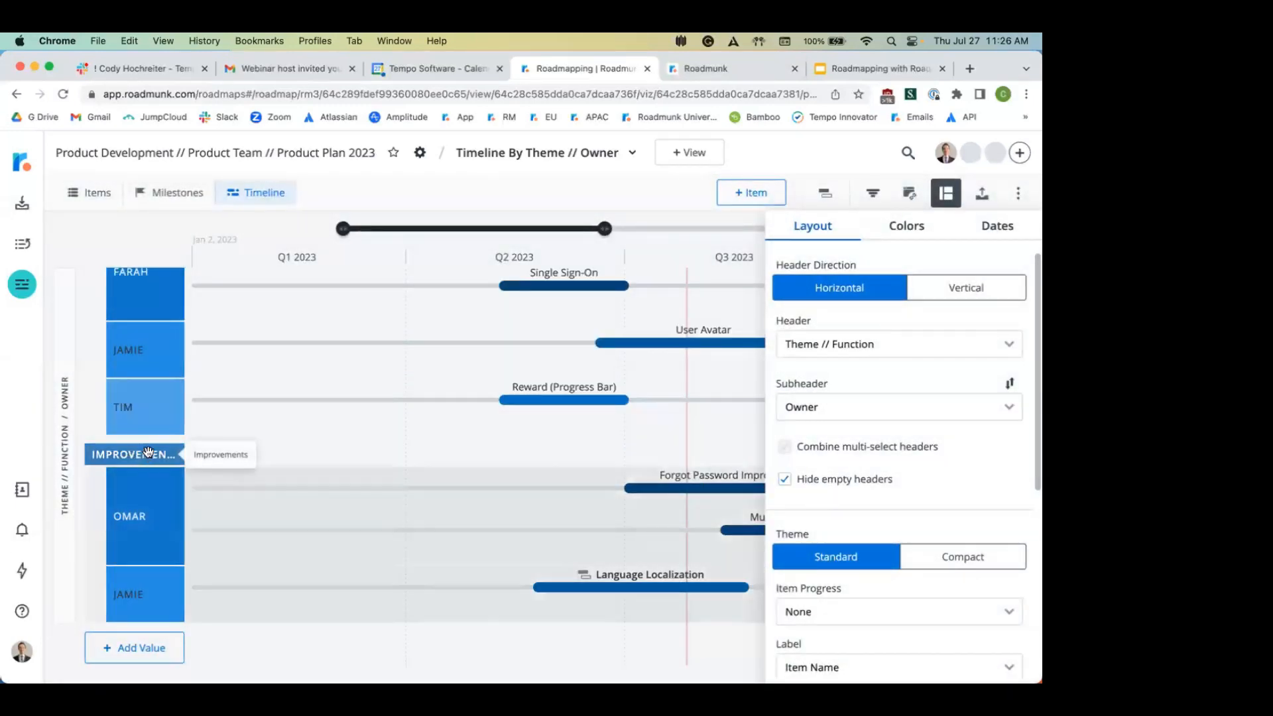
left_click(967, 287)
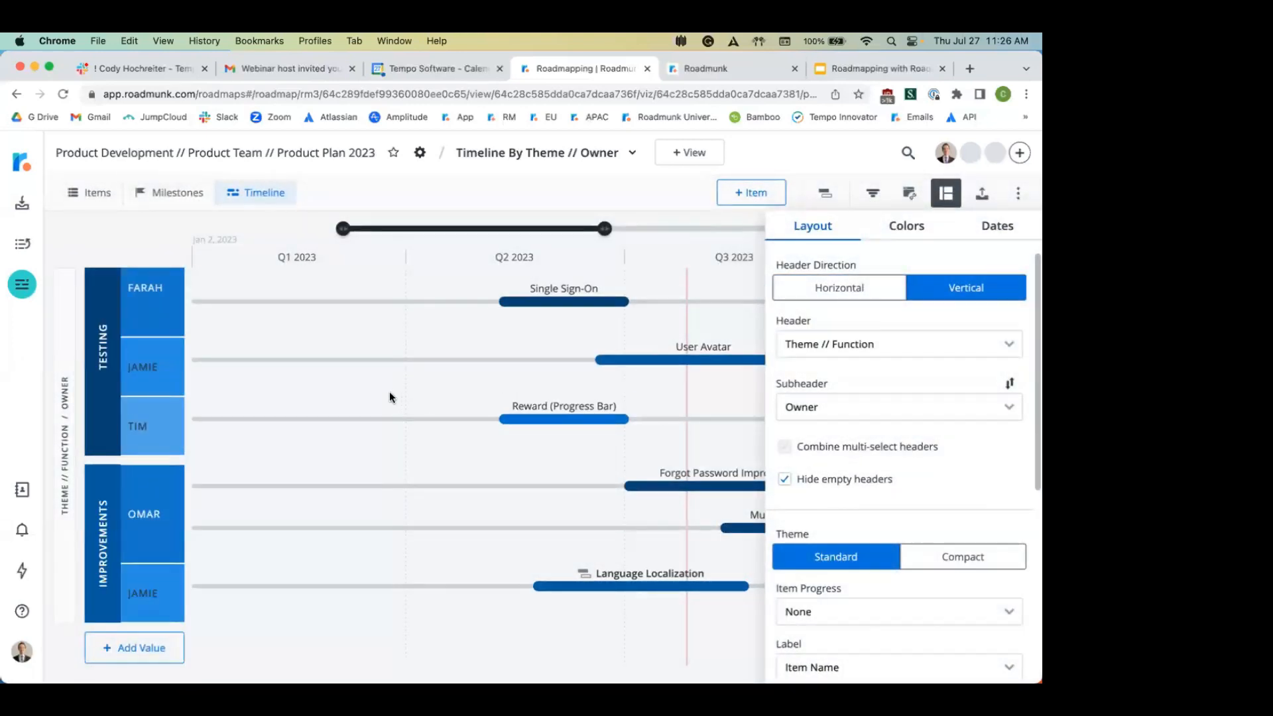
scroll(388, 391, "up", 10)
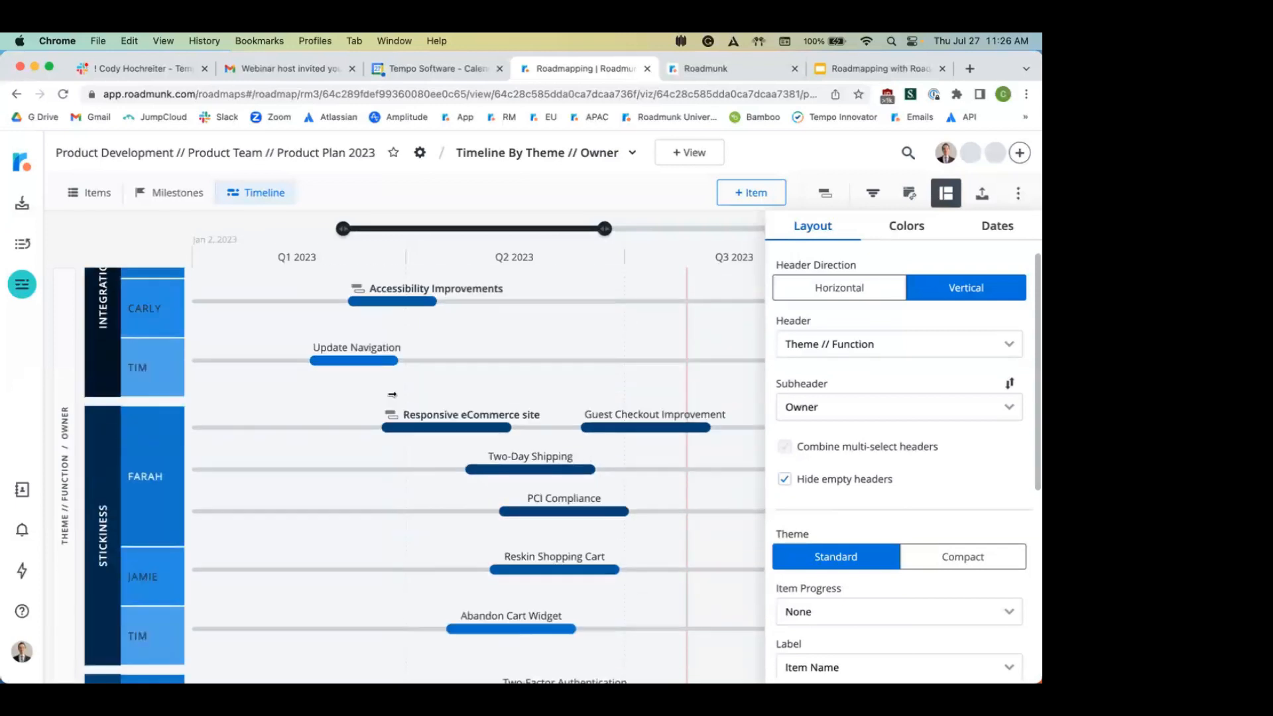
left_click(581, 383)
scroll(581, 382, "up", 7)
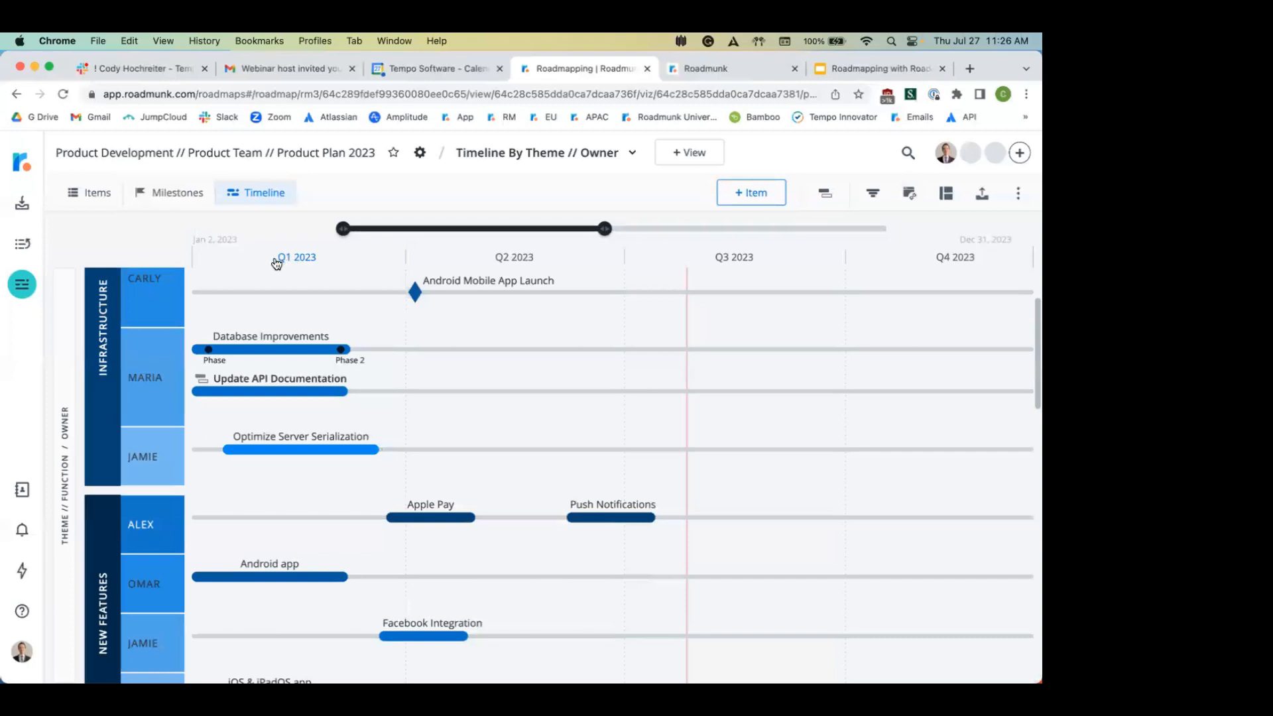
Step: Split Q1, Q2, Q3 and Q4 2023 into months, then reopen the Format layout settings
left_click(309, 260)
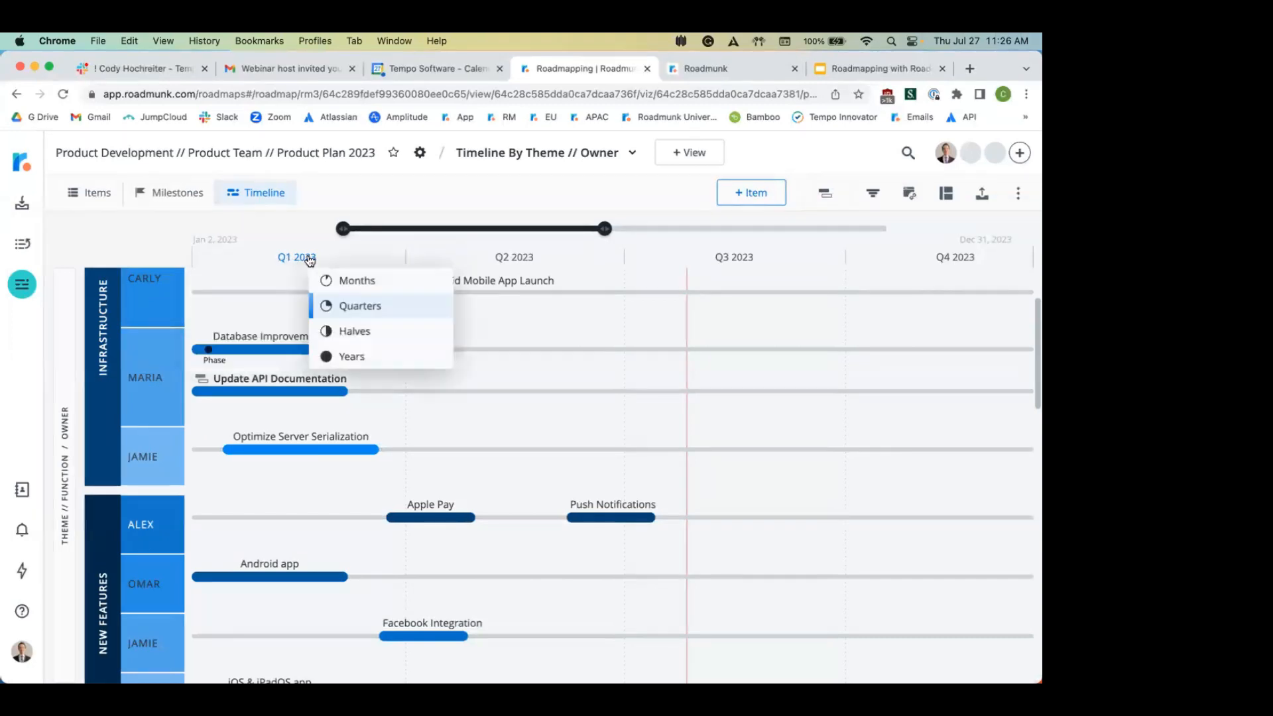
left_click(351, 277)
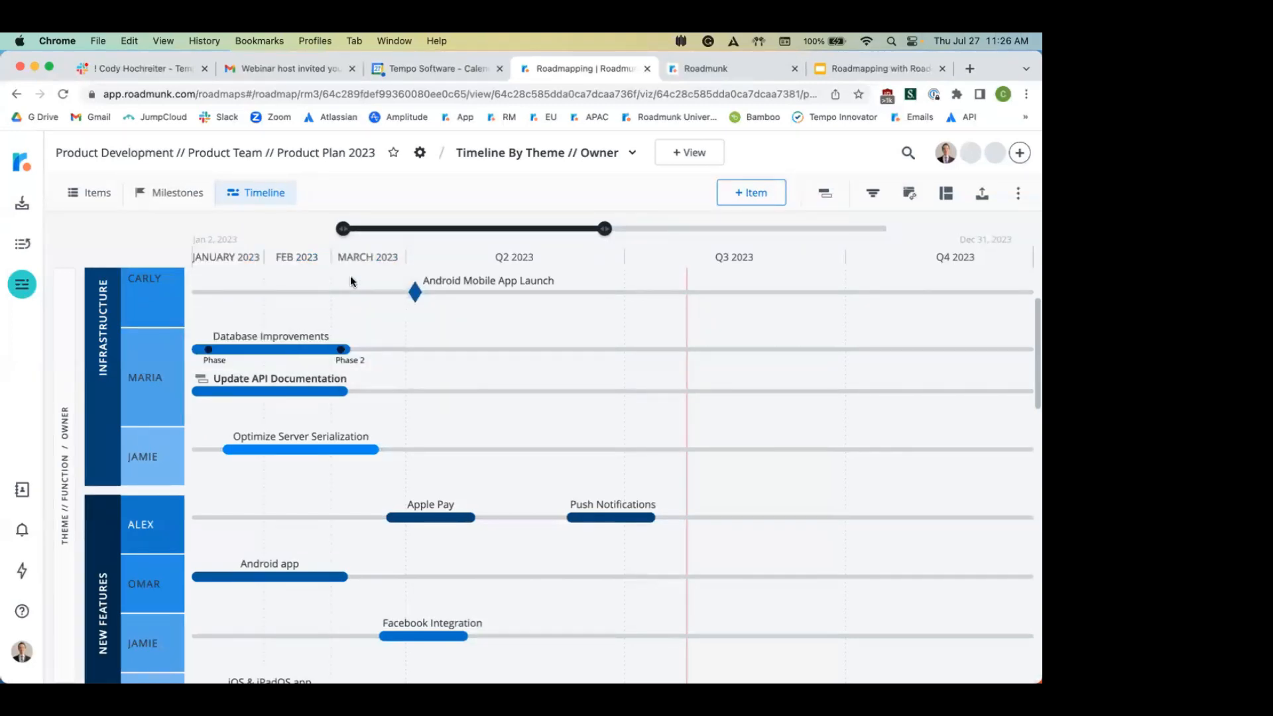
left_click(504, 259)
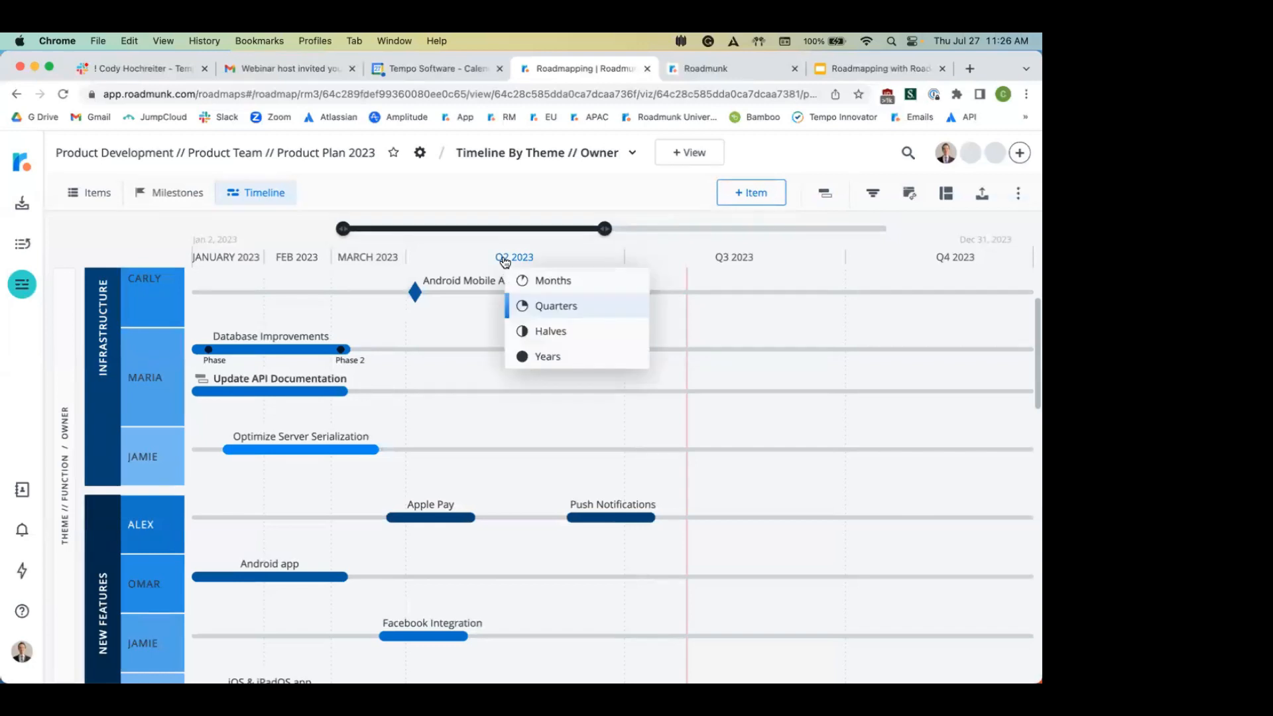
left_click(579, 280)
left_click(736, 258)
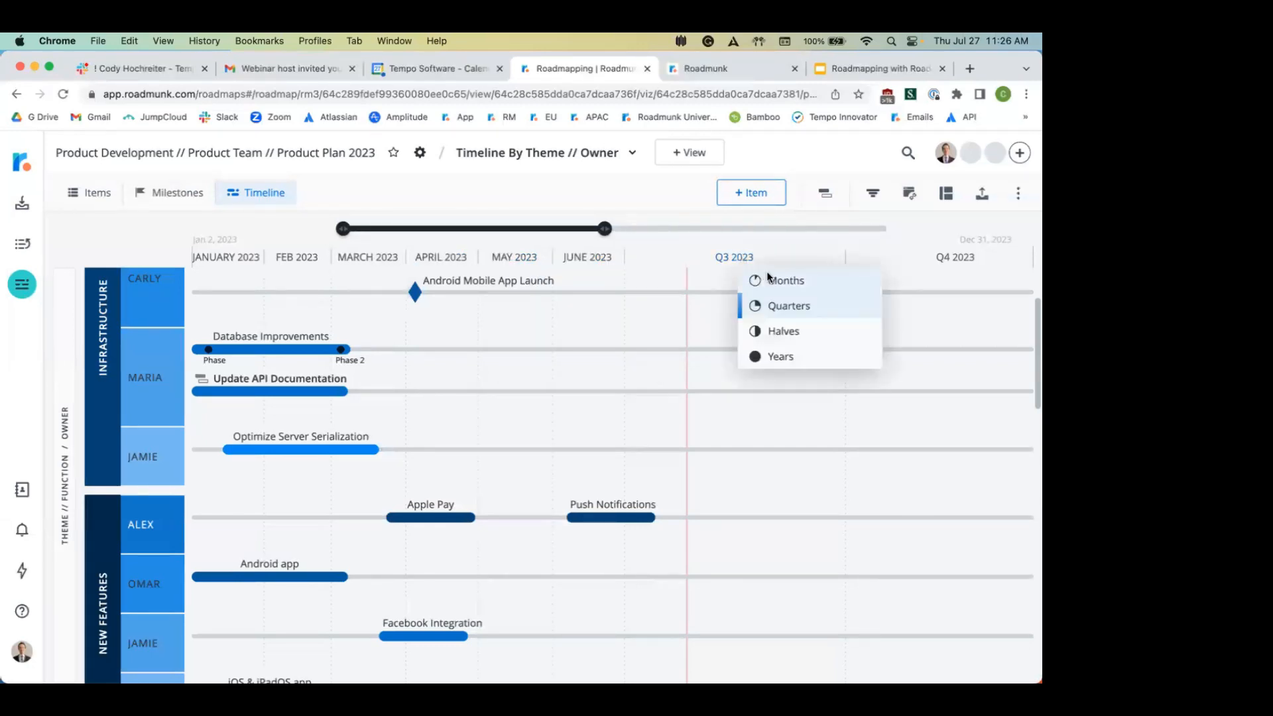
left_click(764, 280)
left_click(964, 259)
left_click(923, 280)
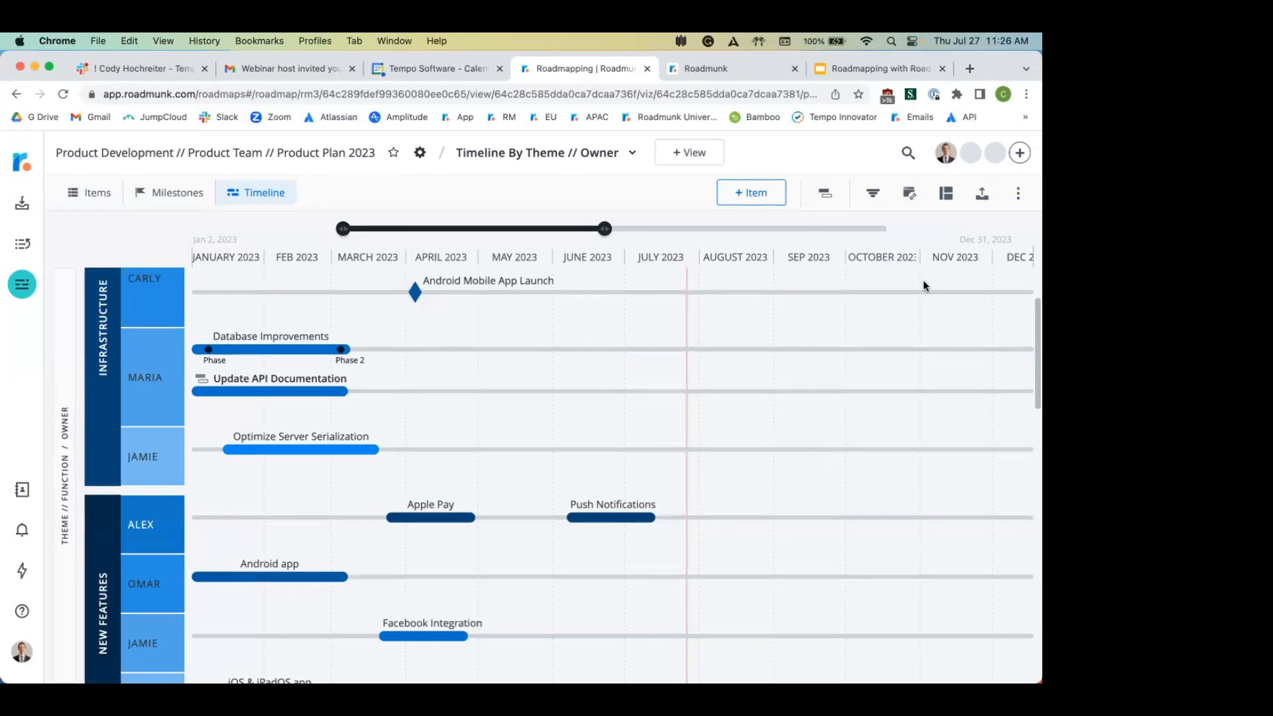
left_click(946, 193)
scroll(972, 404, "down", 5)
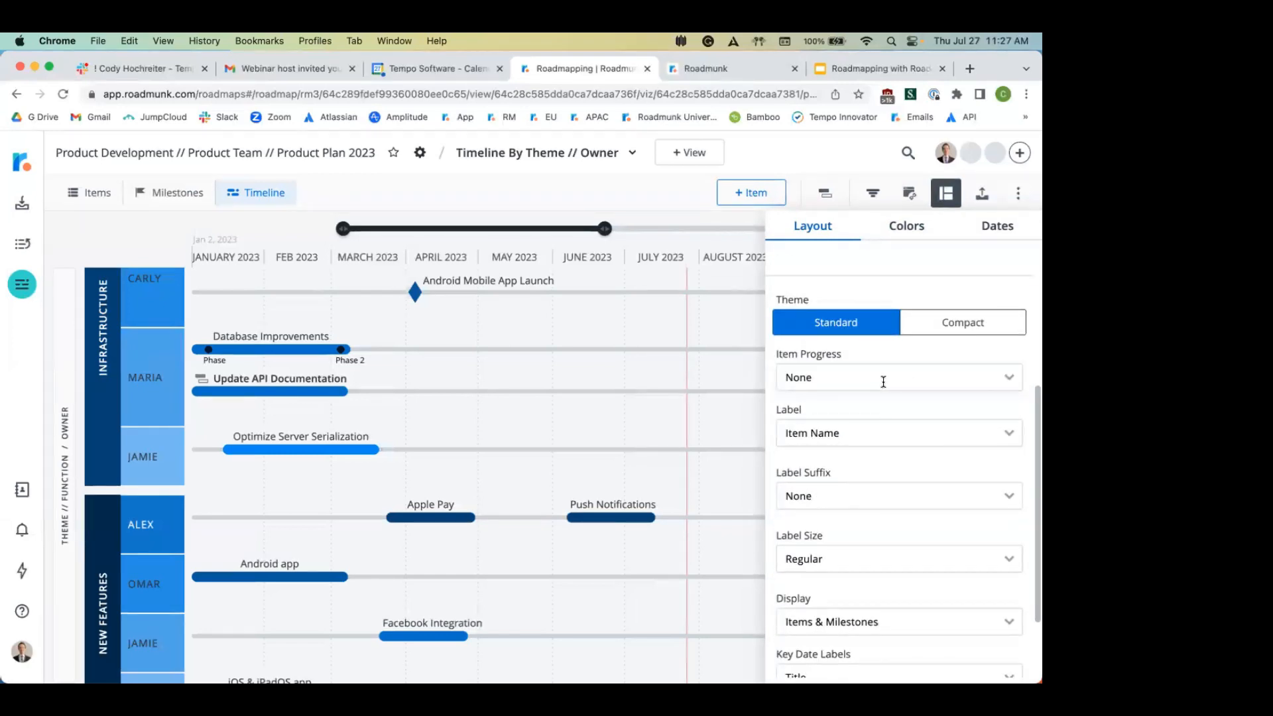
Step: Set Item Progress to Progress Completed, review the Display options, and go to Colors
left_click(882, 381)
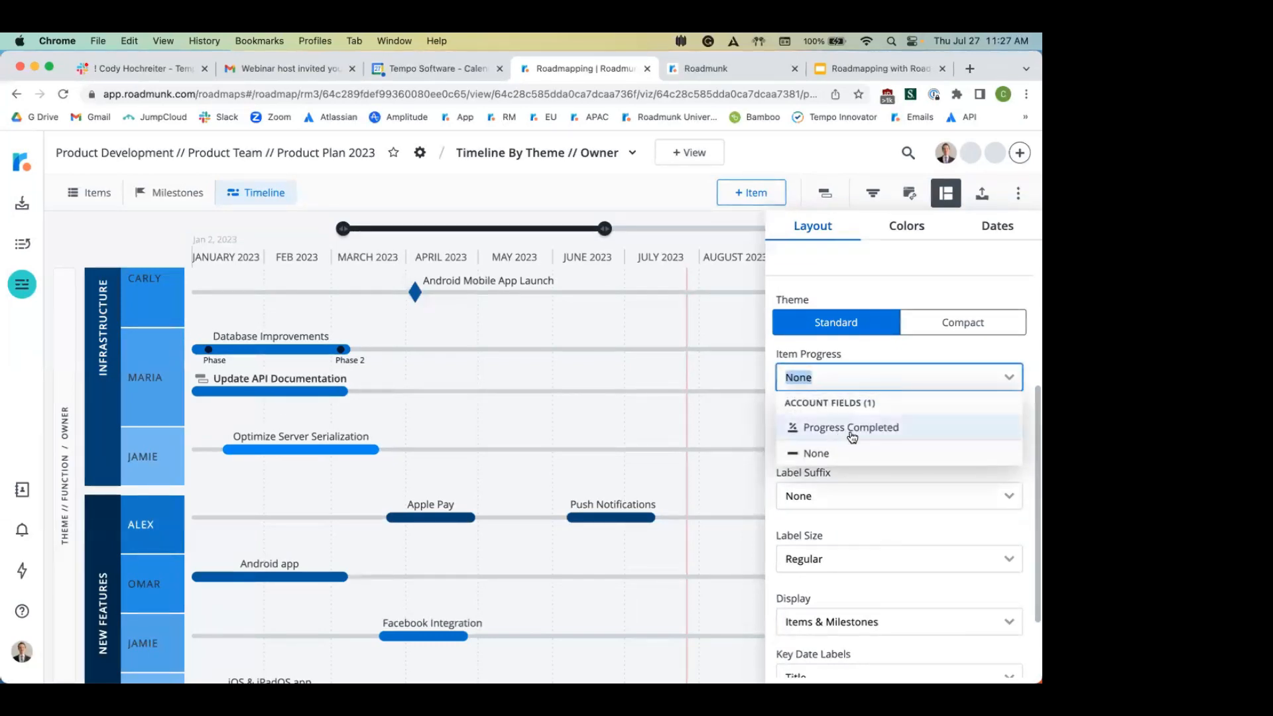
left_click(884, 426)
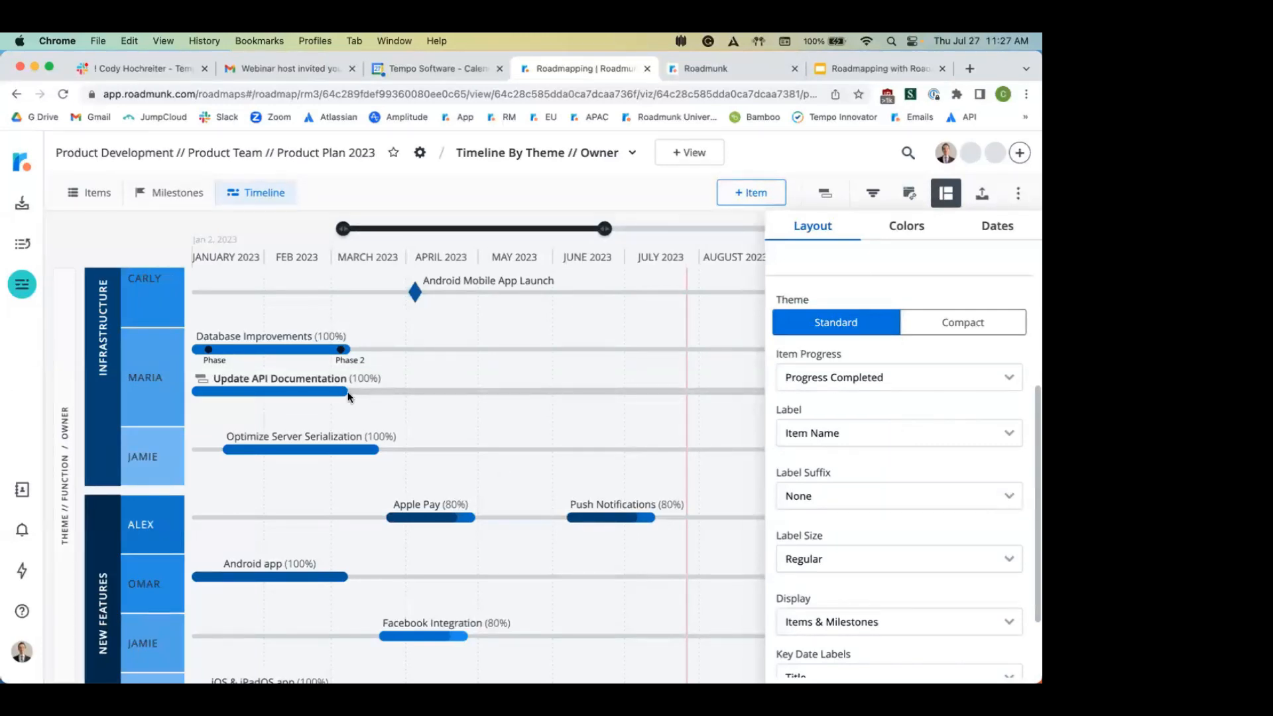
mouse_move(272, 385)
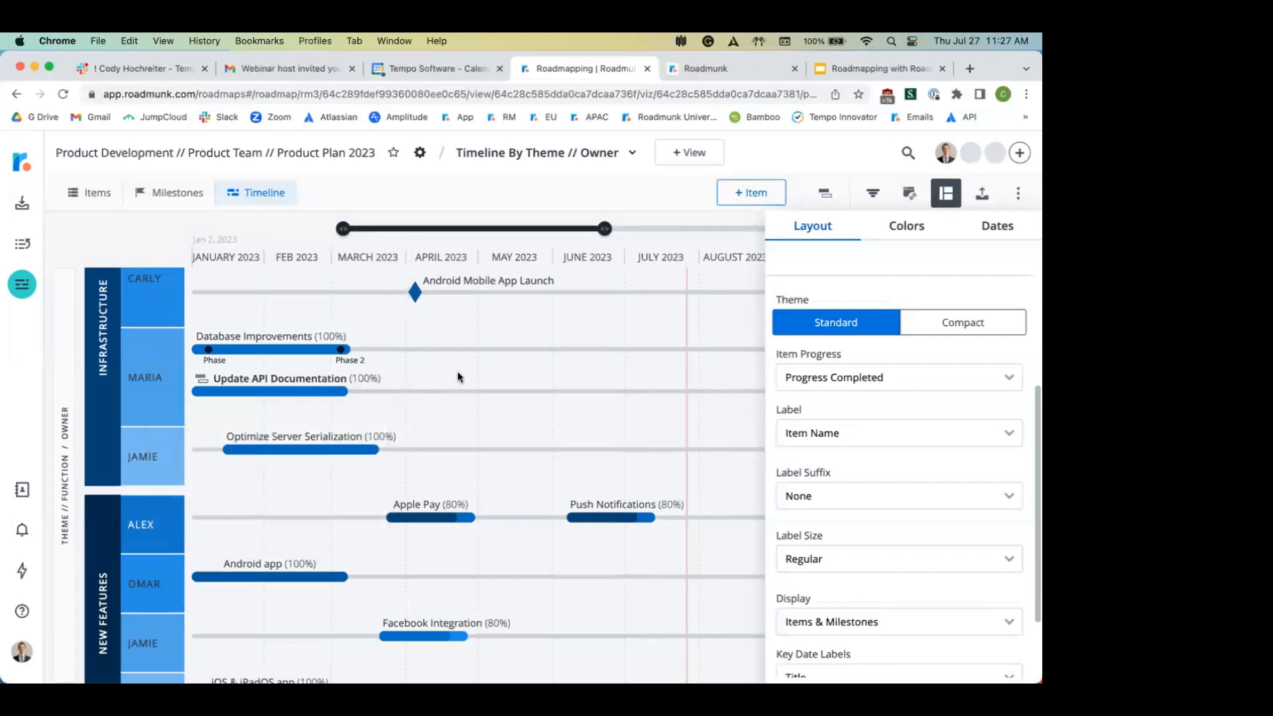
mouse_move(416, 509)
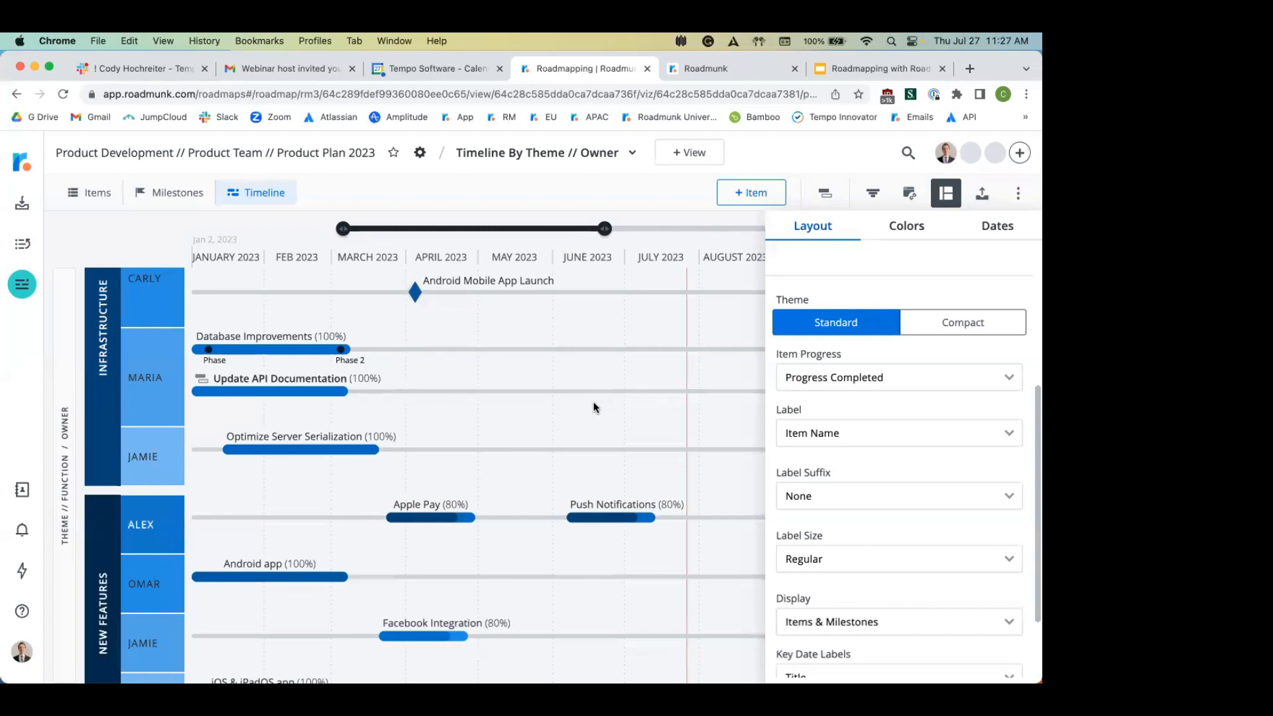
scroll(946, 420, "down", 3)
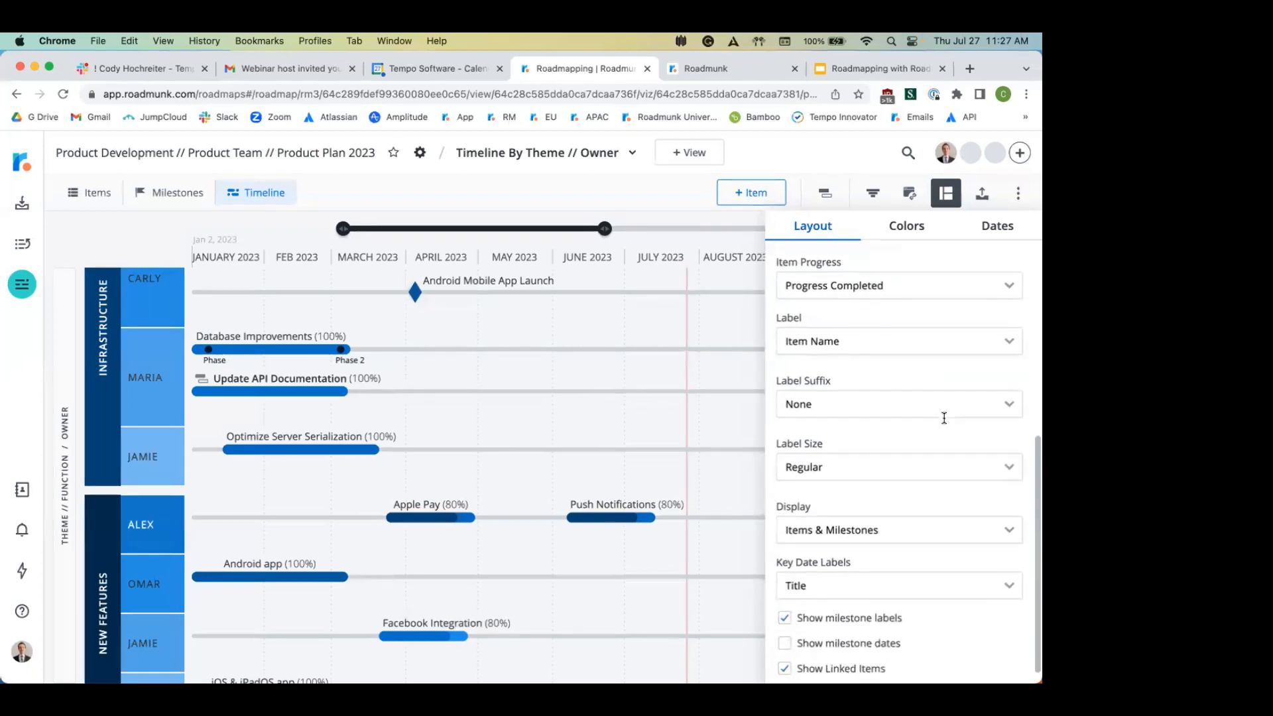
left_click(856, 526)
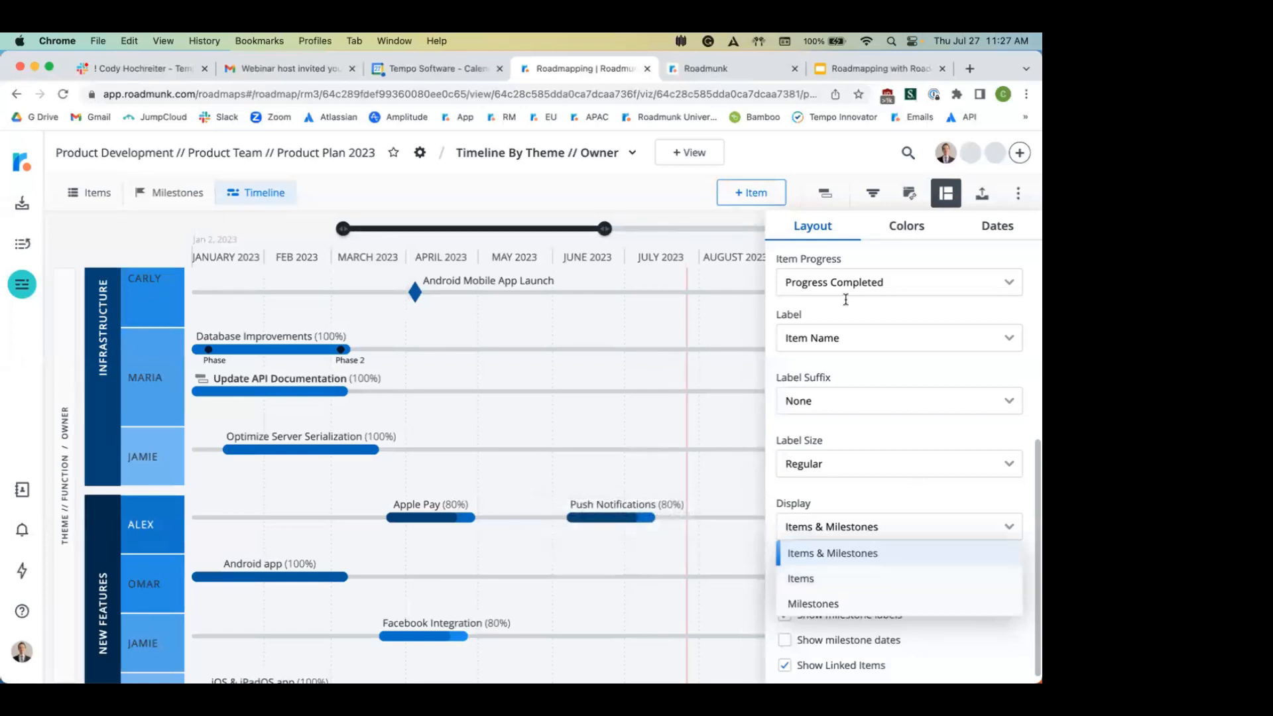
scroll(873, 290, "up", 4)
scroll(872, 290, "up", 3)
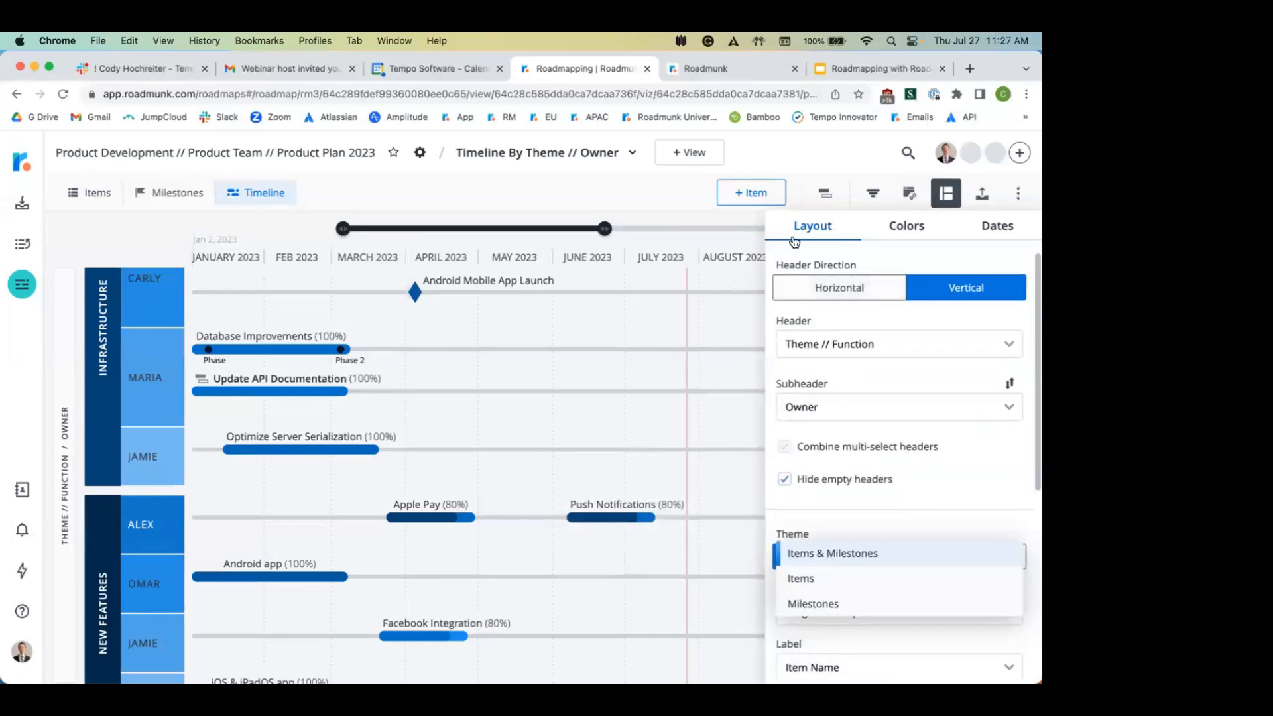
left_click(906, 227)
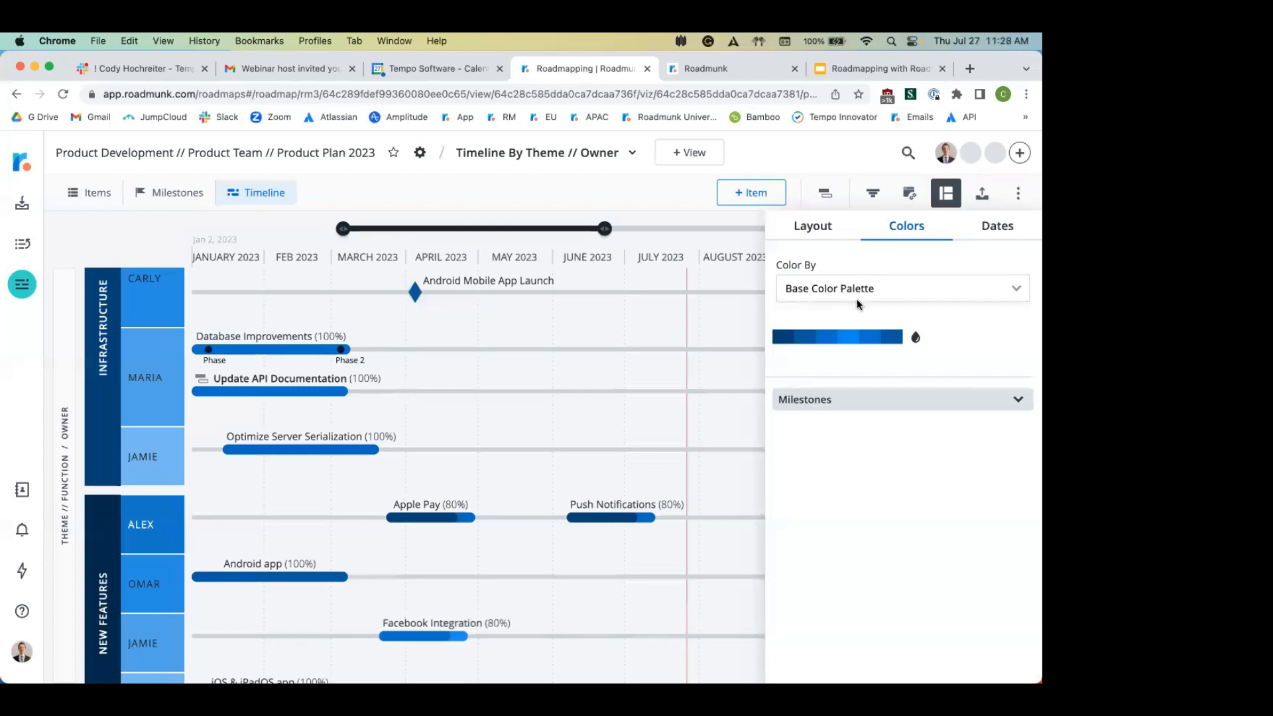
Step: Colour the timeline by Phase using the Citrus palette
left_click(916, 340)
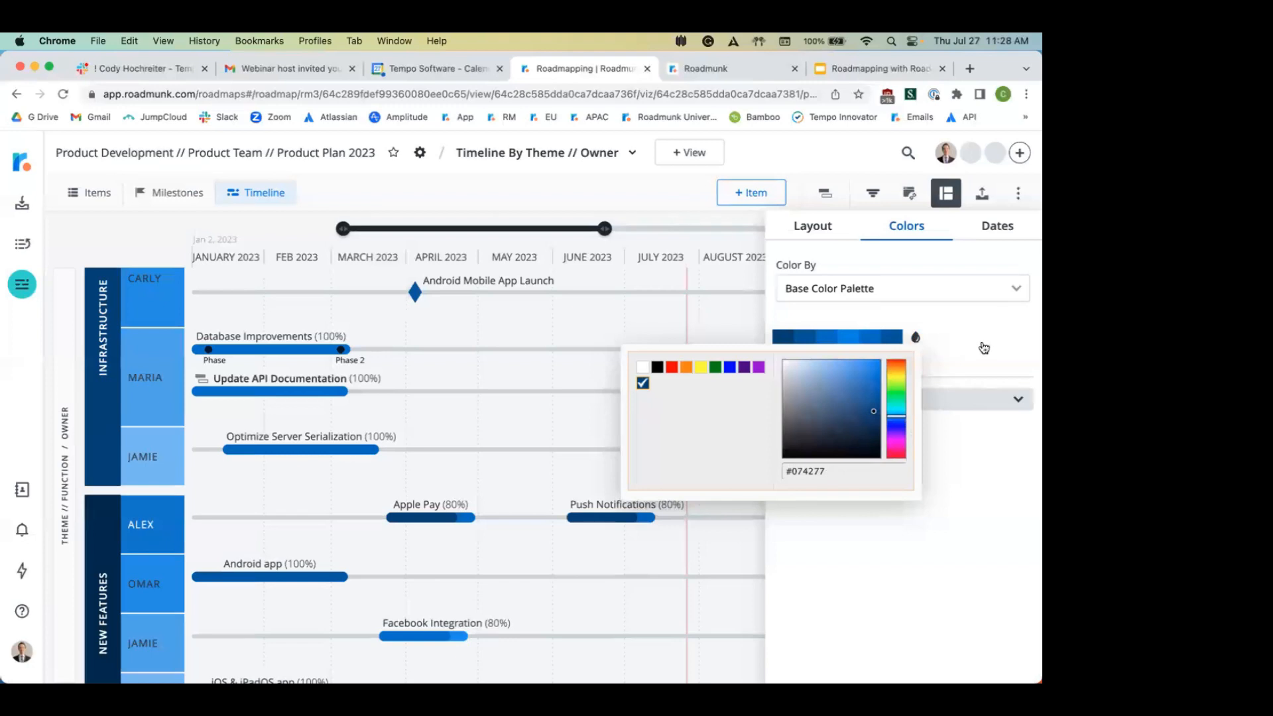
left_click(954, 289)
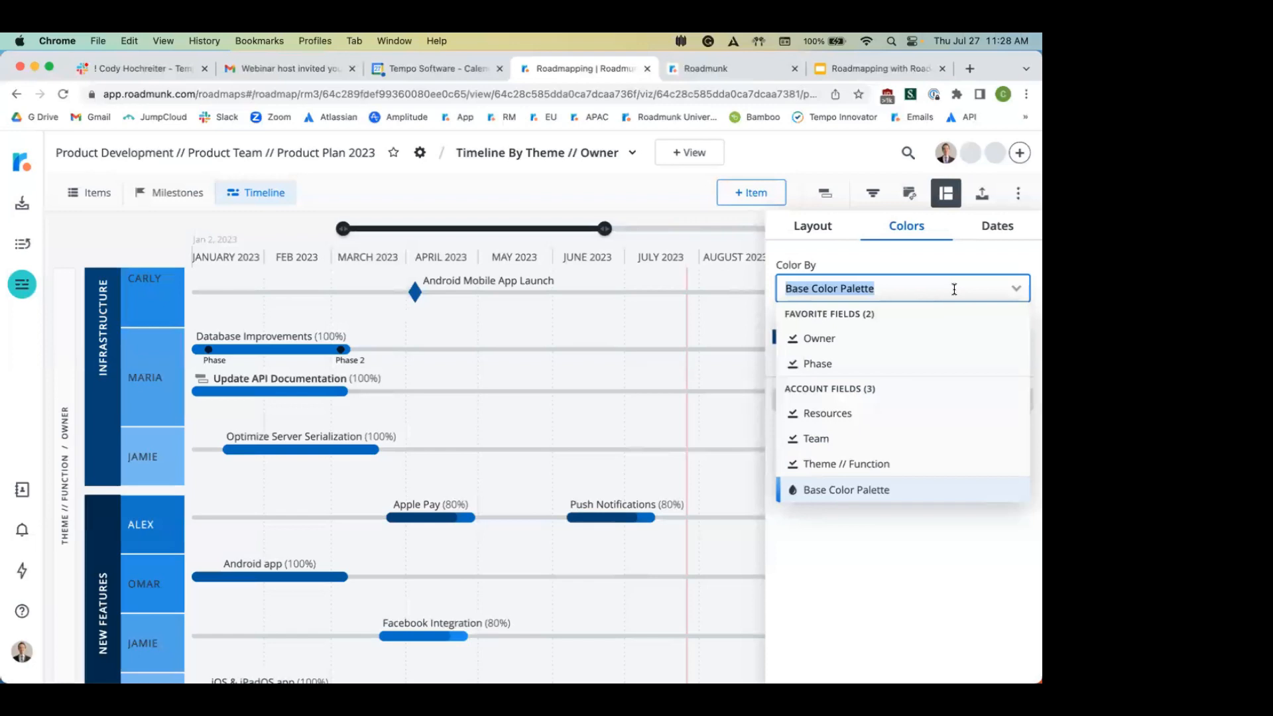
left_click(847, 362)
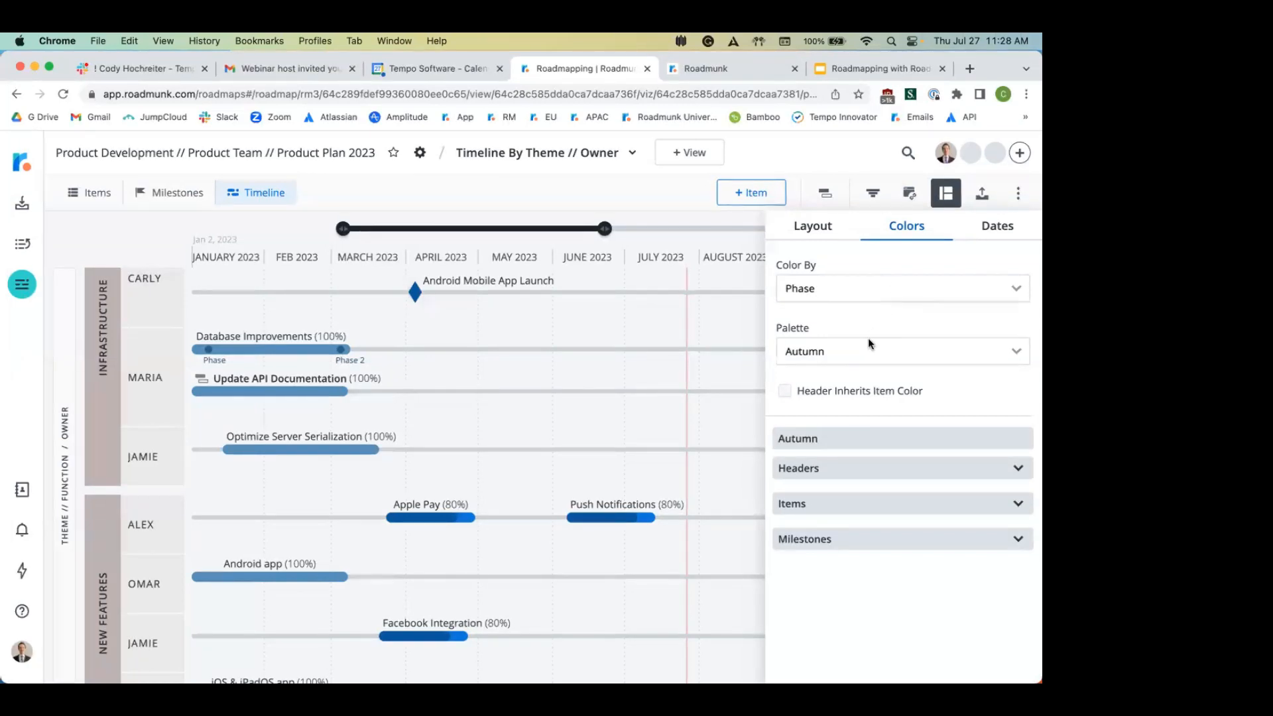
left_click(869, 342)
left_click(844, 380)
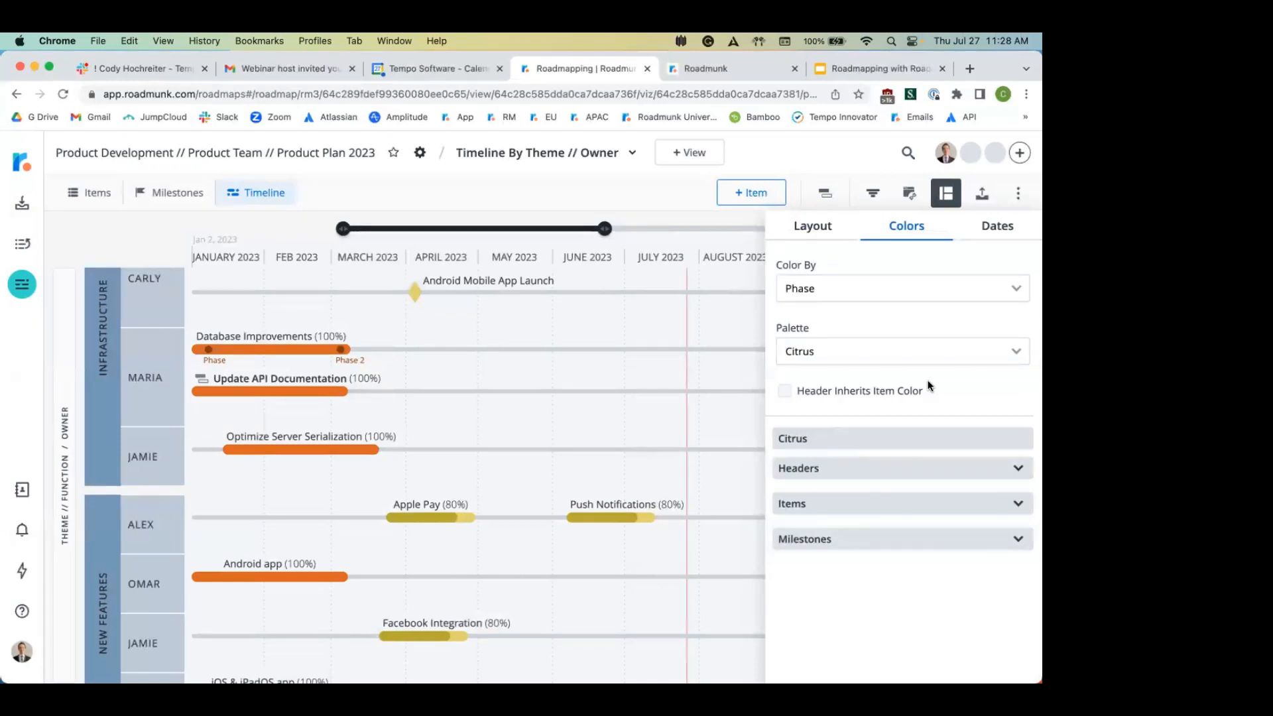
Step: Make theme headers salmon, Completed items purple, and In Progress items green ahead of Backlog
left_click(835, 475)
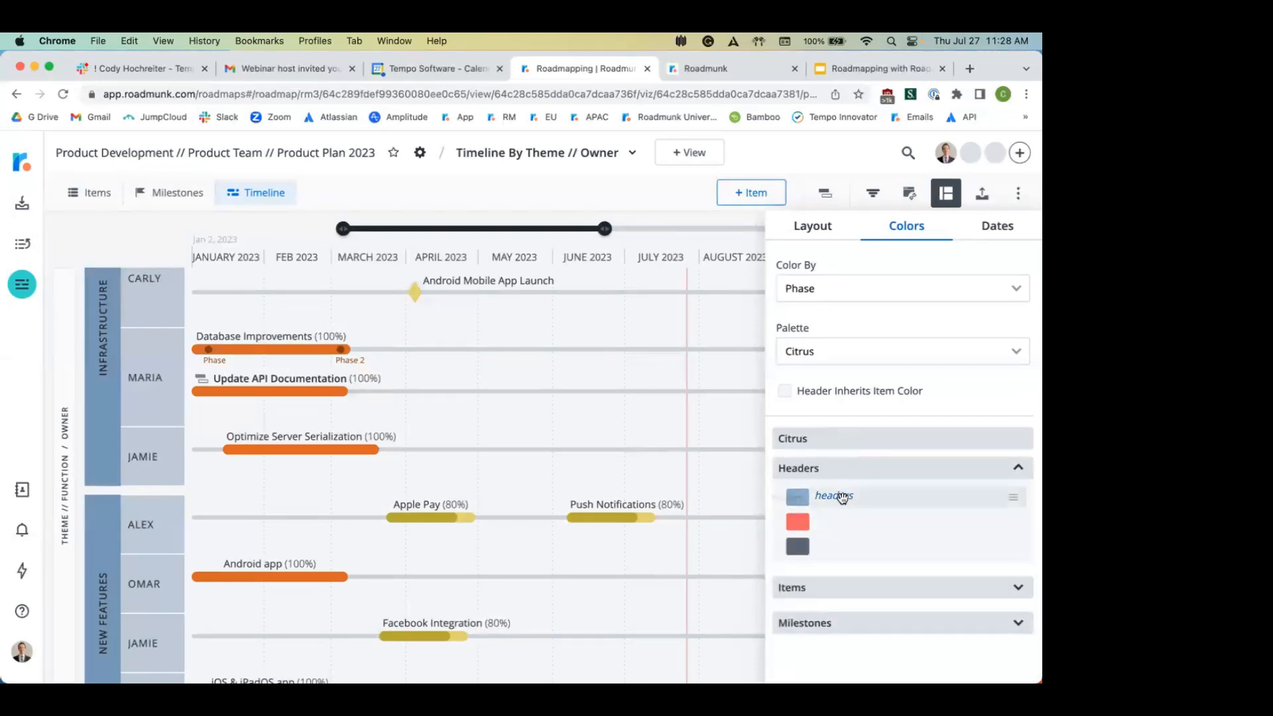
left_click_drag(842, 498, 845, 524)
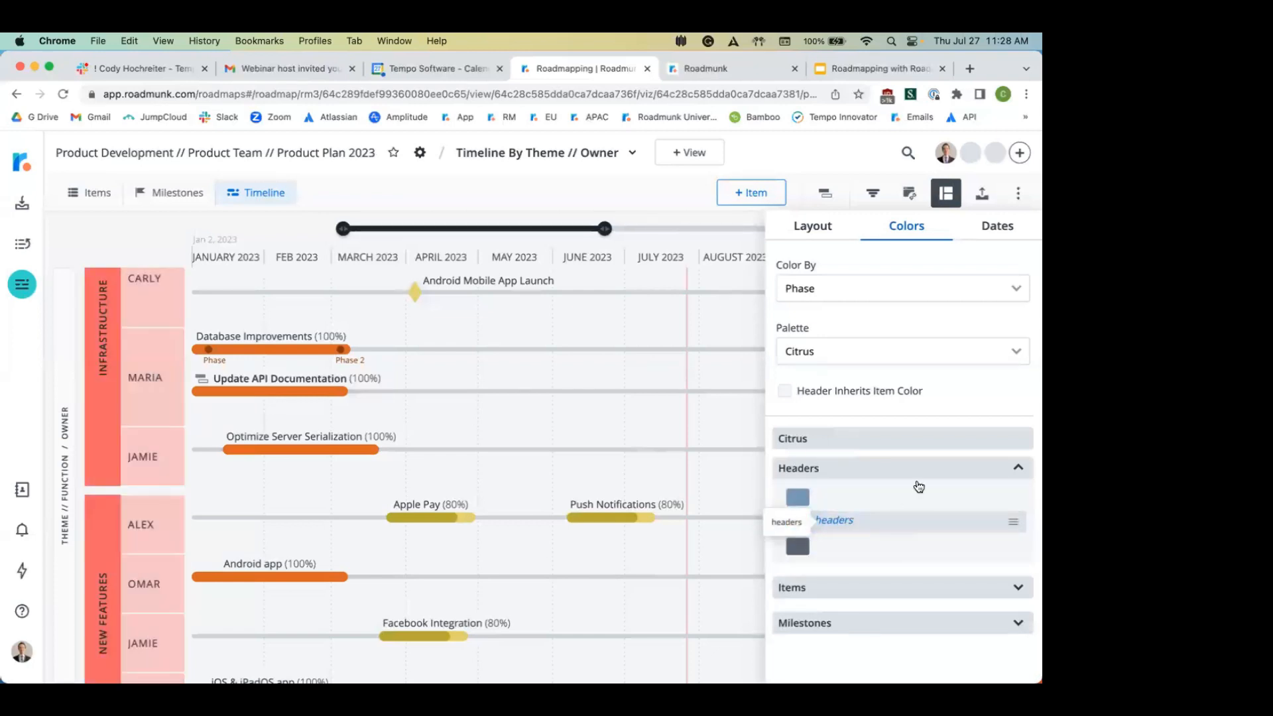
left_click(886, 590)
scroll(886, 590, "down", 5)
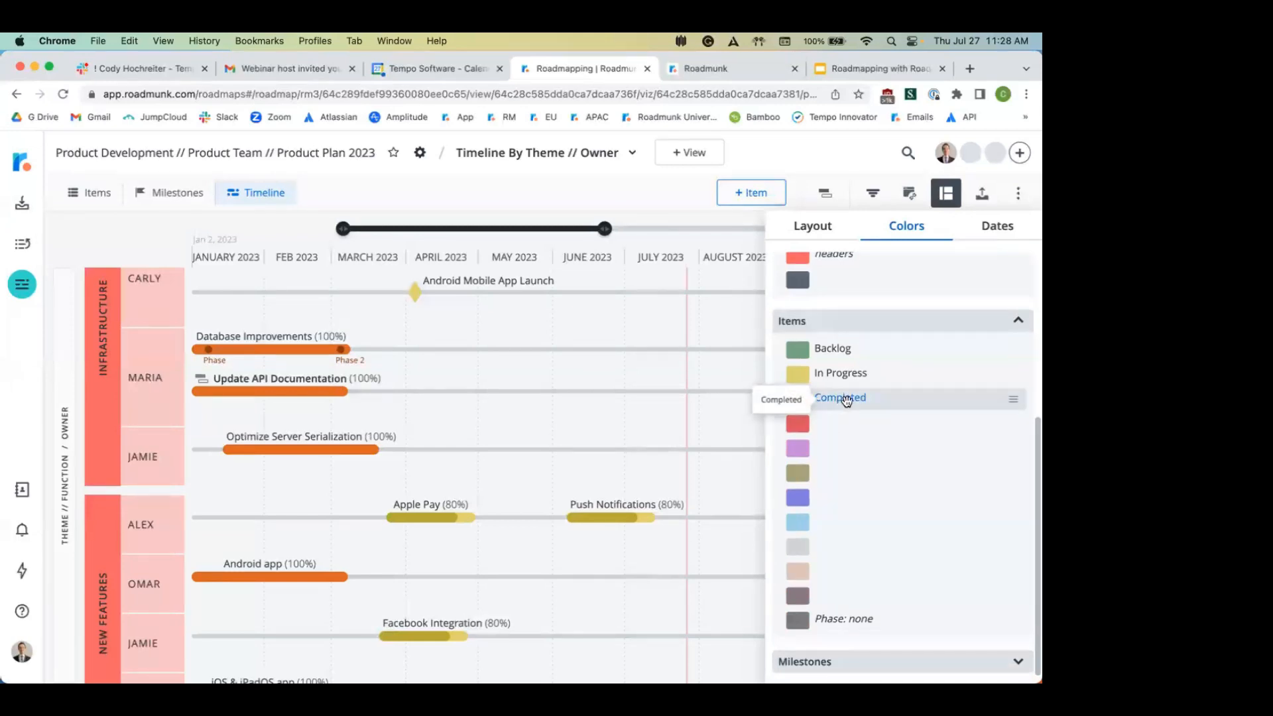
left_click_drag(846, 400, 850, 454)
mouse_move(884, 349)
left_mouse_down()
mouse_move(886, 399)
mouse_move(853, 372)
mouse_move(861, 347)
left_mouse_up()
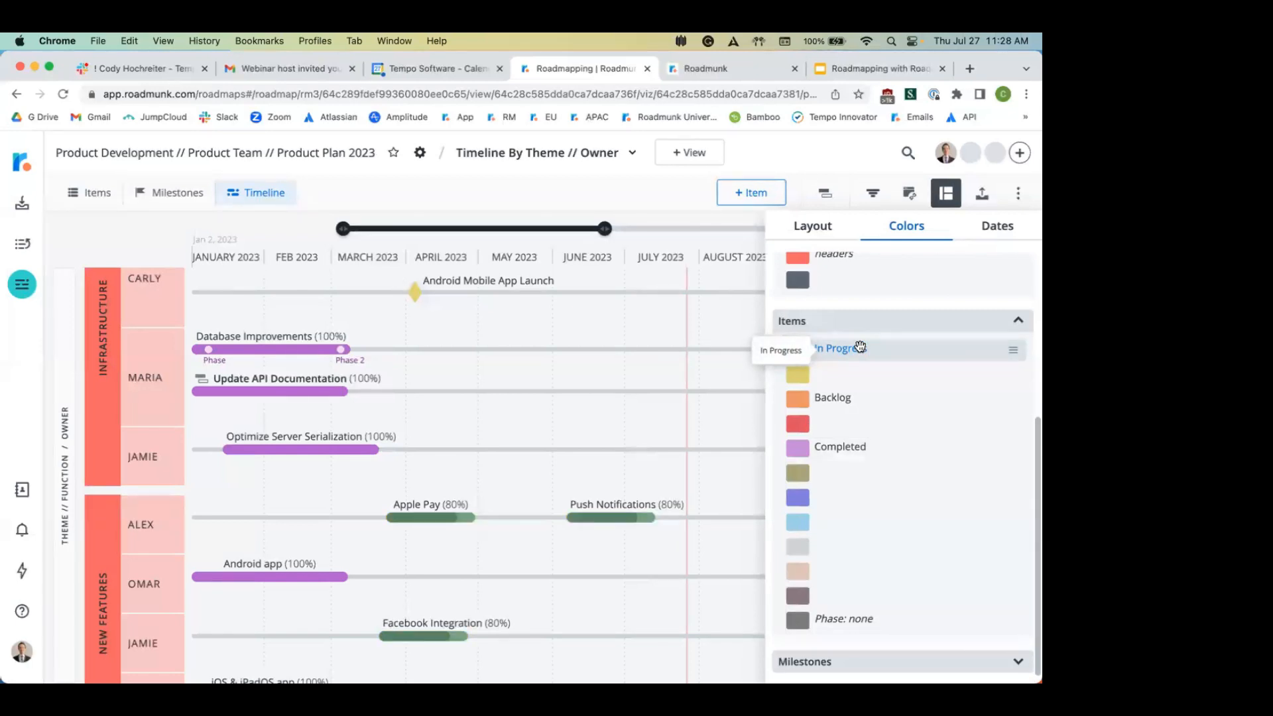
scroll(915, 438, "up", 3)
scroll(915, 438, "down", 3)
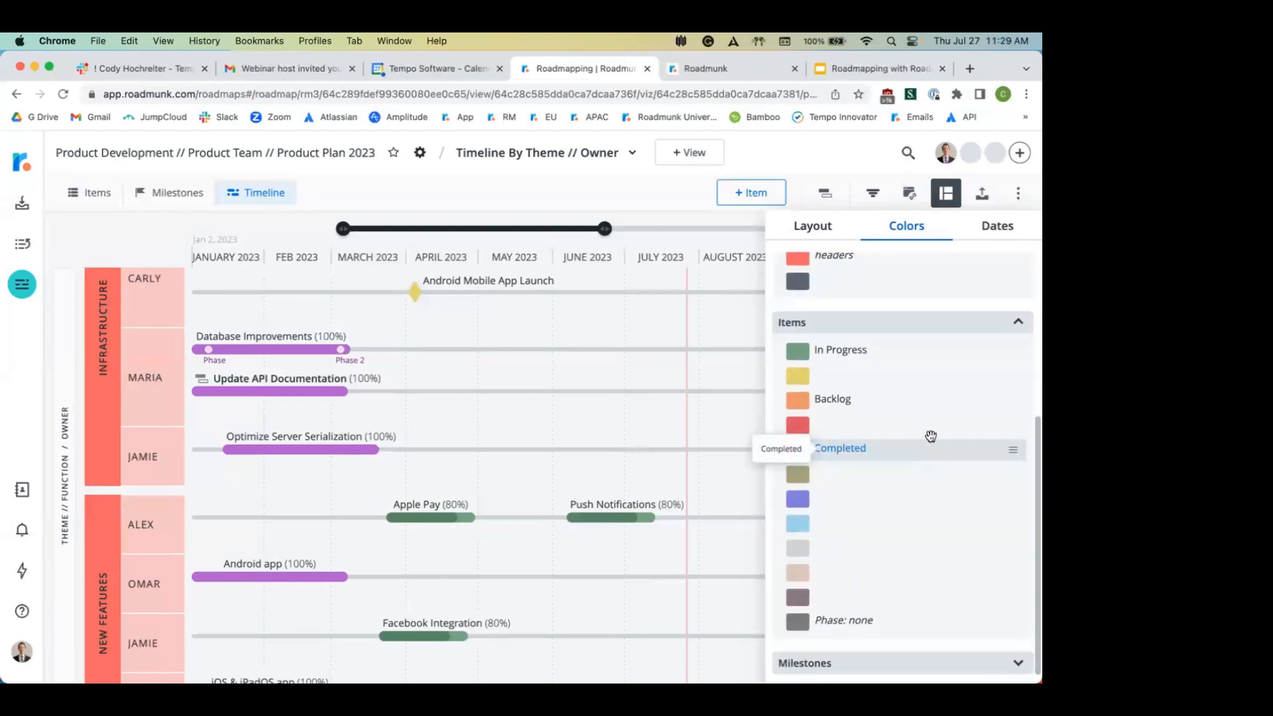
left_click(883, 332)
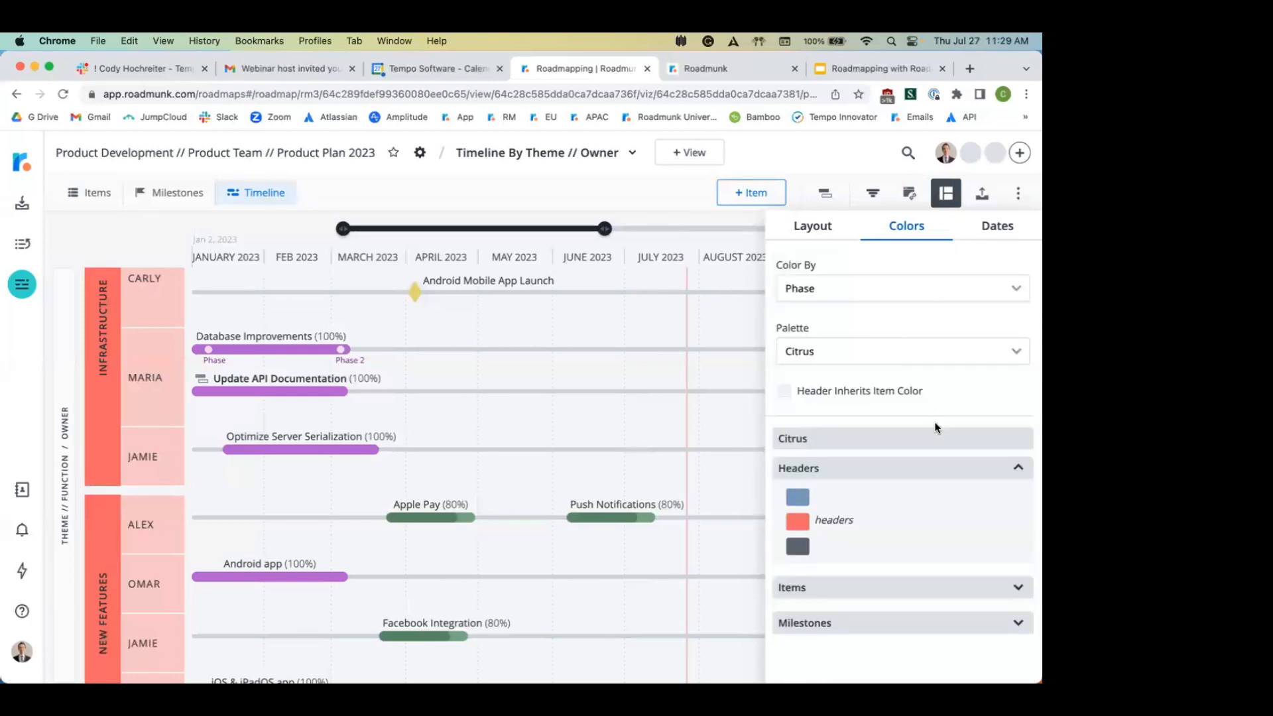
left_click(997, 620)
Step: Give Release milestones a green airplane icon and close the settings panel
scroll(994, 622, "down", 1)
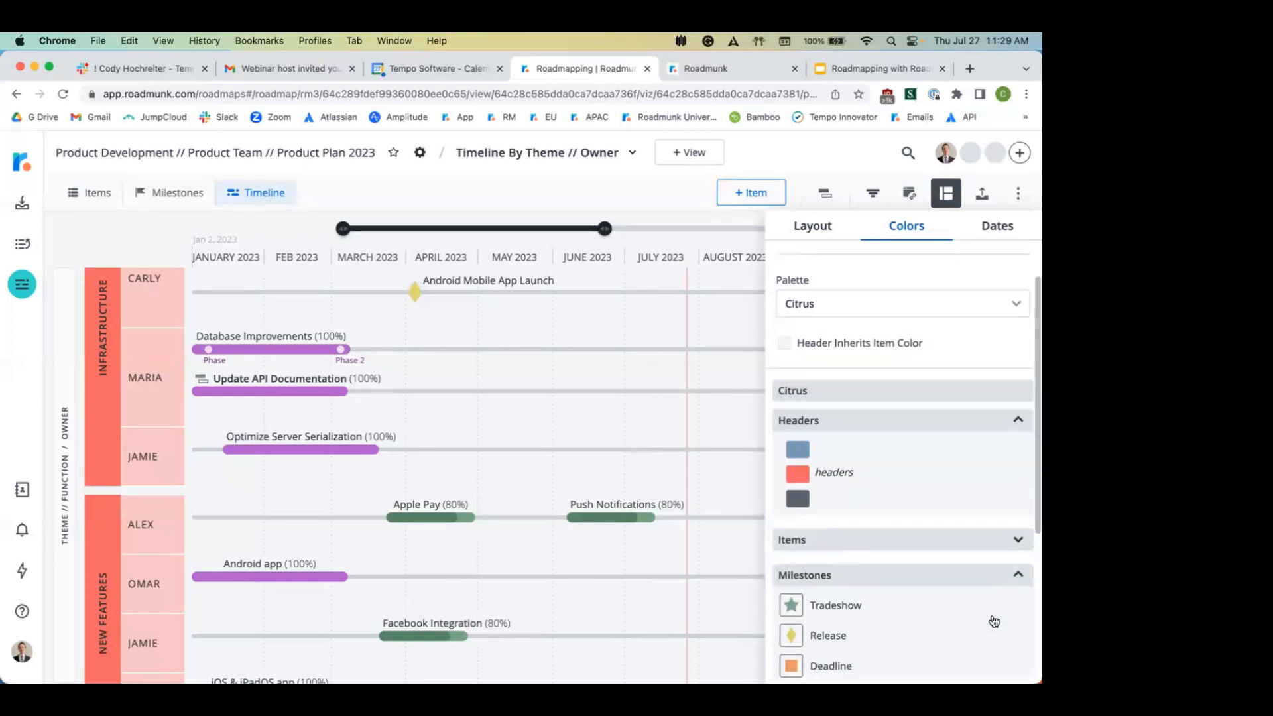
scroll(995, 621, "down", 4)
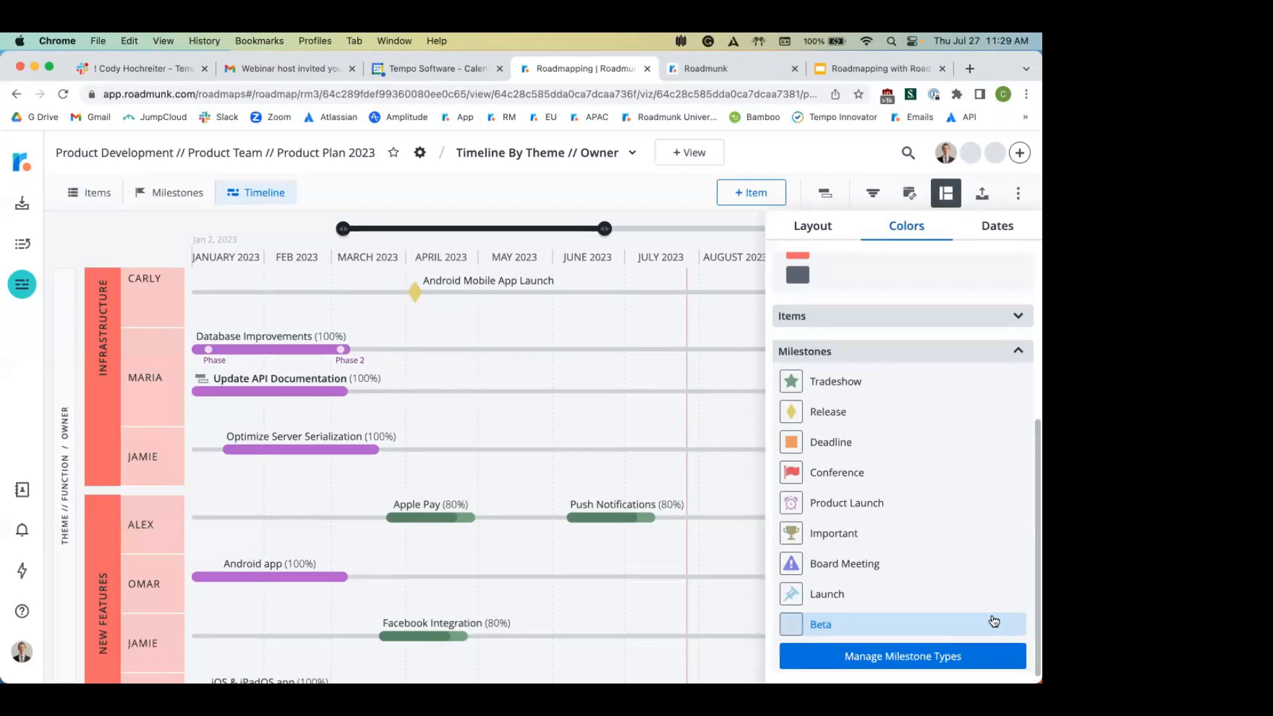
left_click(850, 422)
left_click(643, 479)
left_click(484, 421)
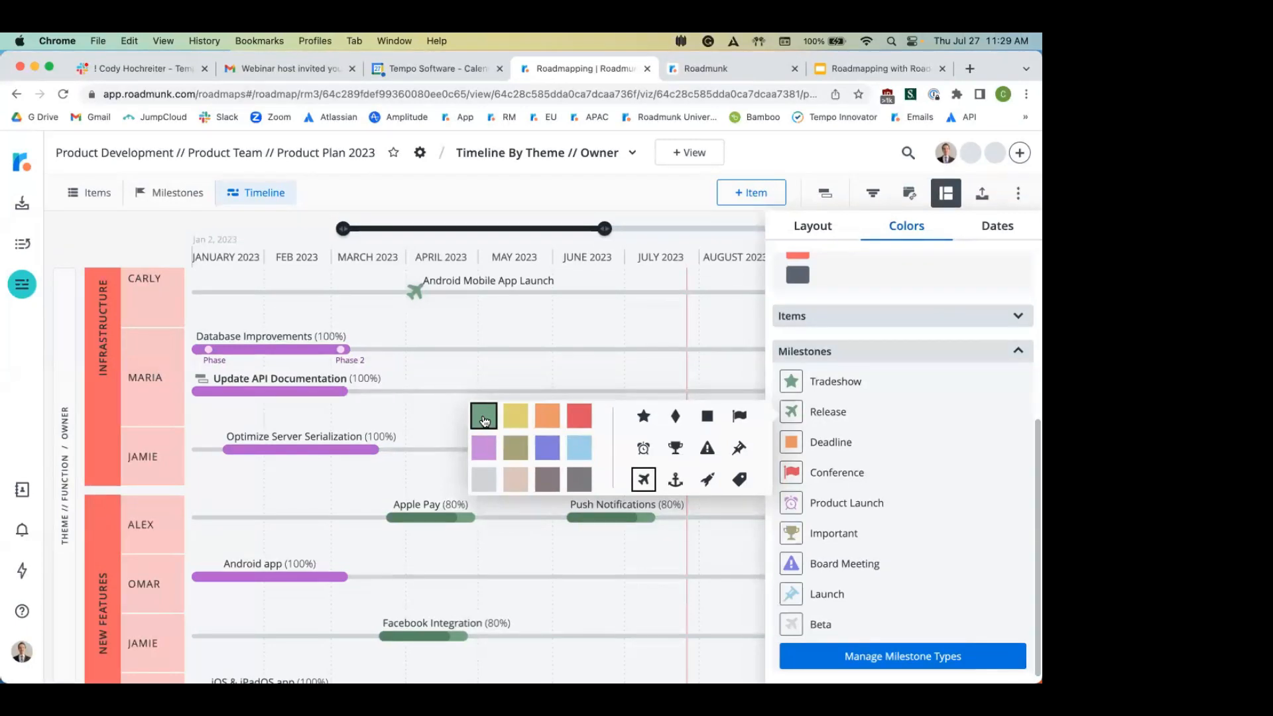
left_click(535, 332)
scroll(633, 449, "up", 3)
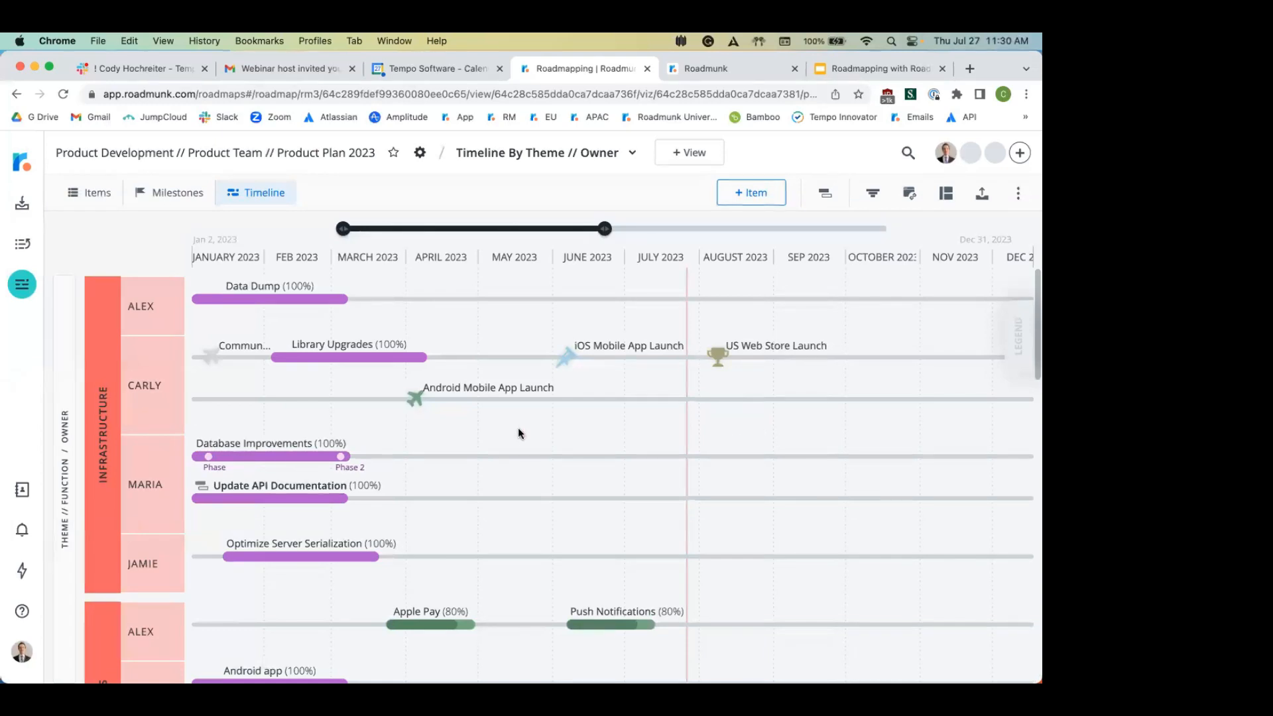
mouse_move(240, 494)
left_click(257, 488)
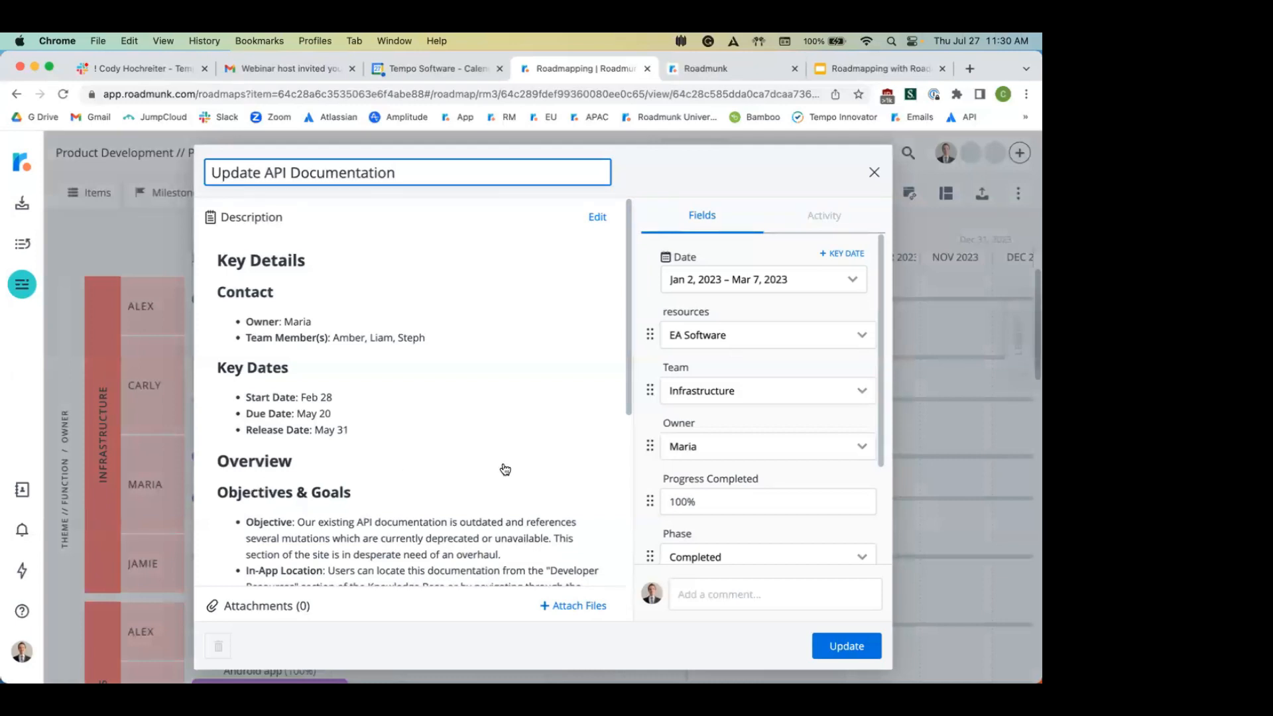
scroll(504, 467, "down", 10)
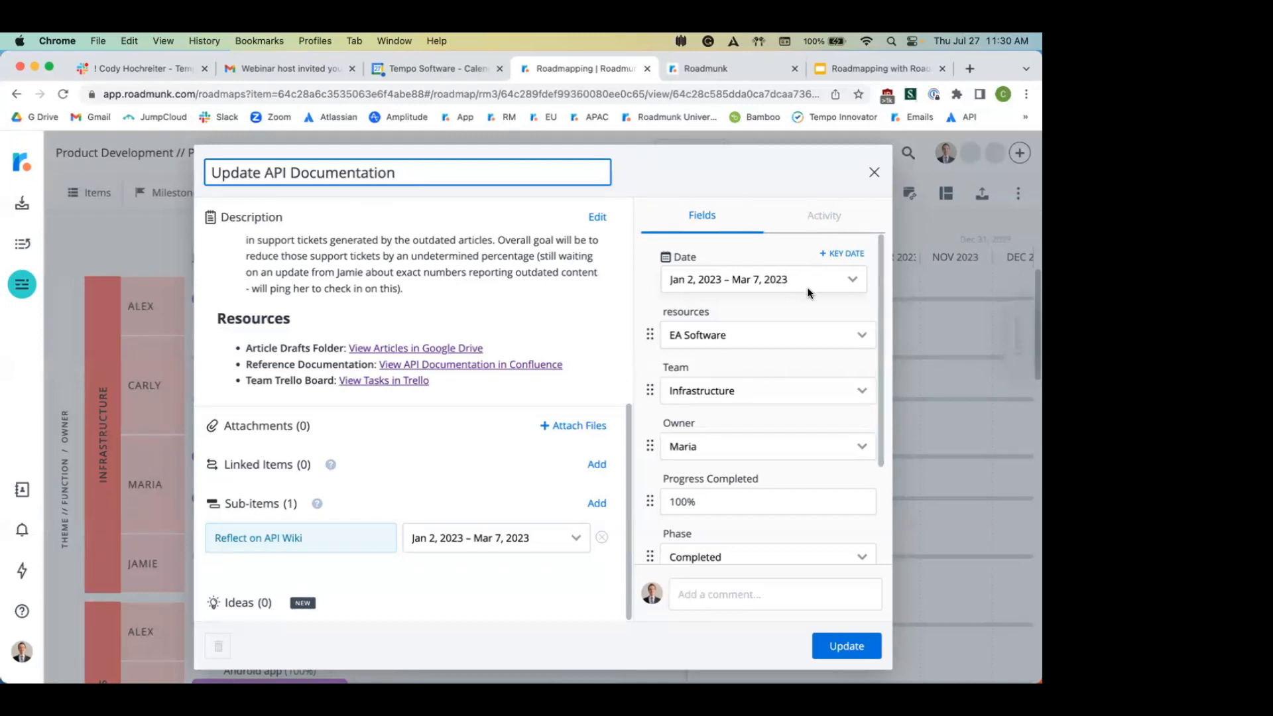
left_click(874, 173)
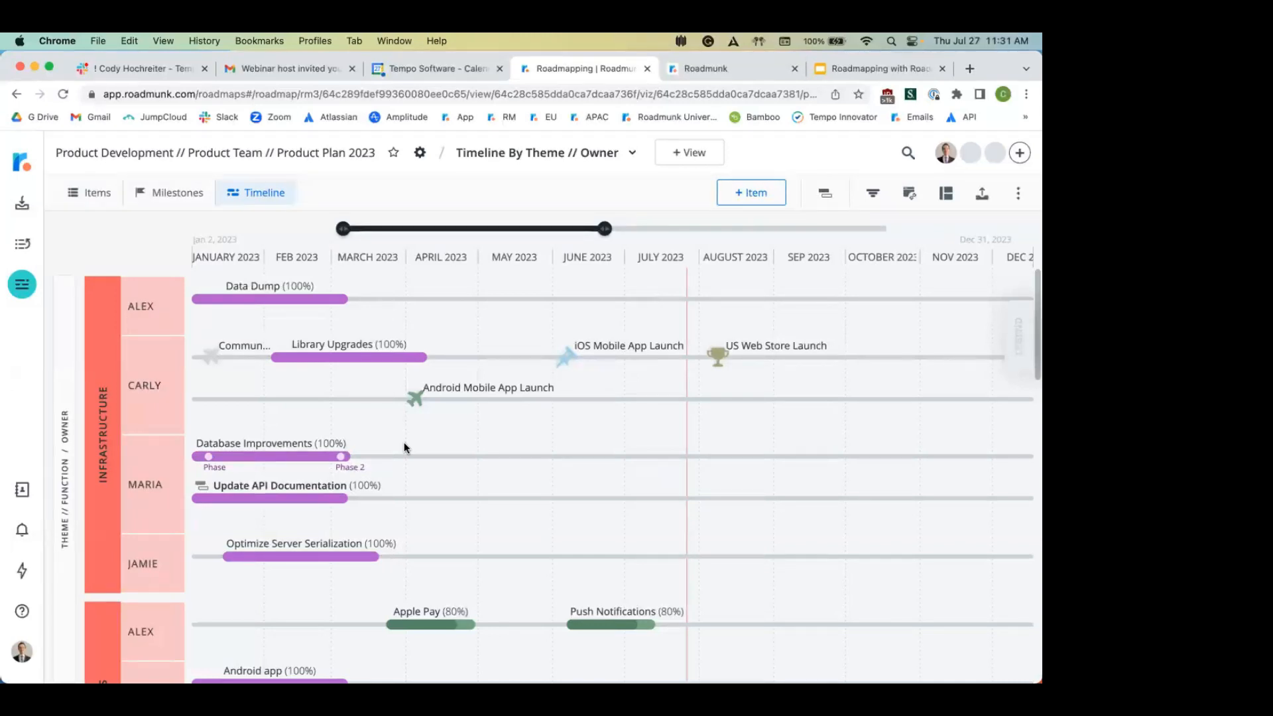
left_click(825, 193)
scroll(783, 445, "down", 15)
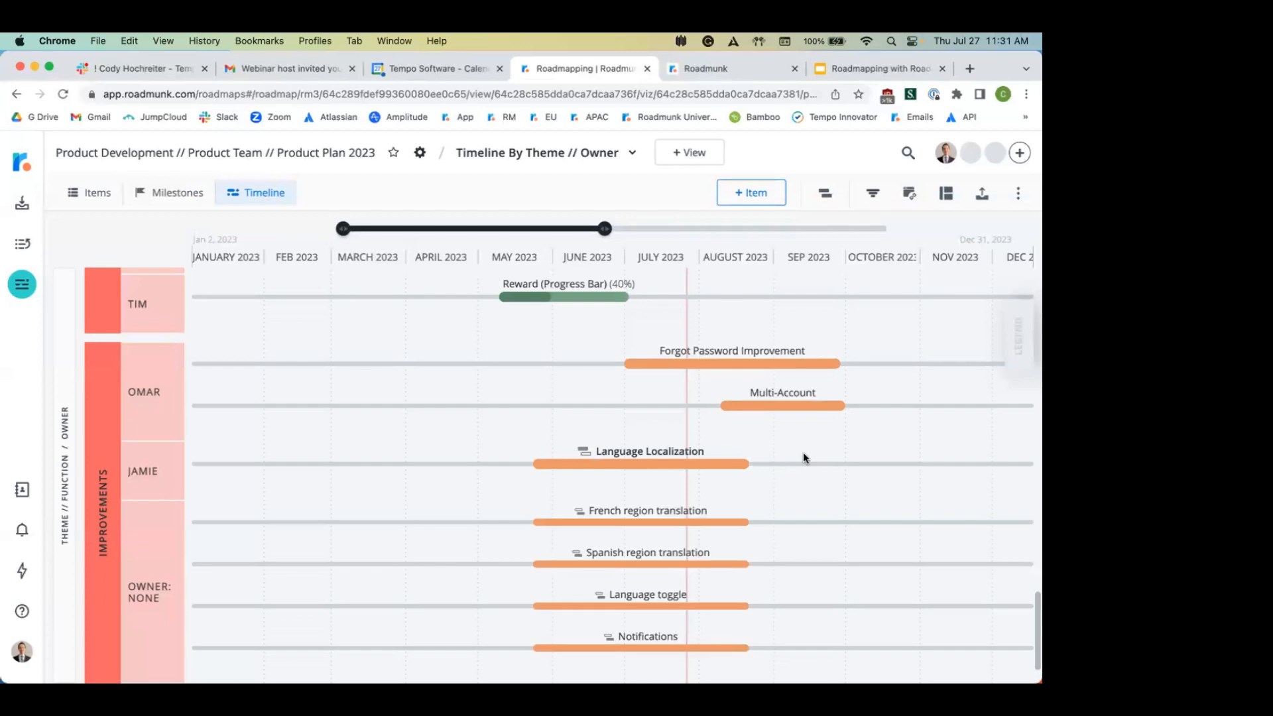
scroll(802, 452, "down", 2)
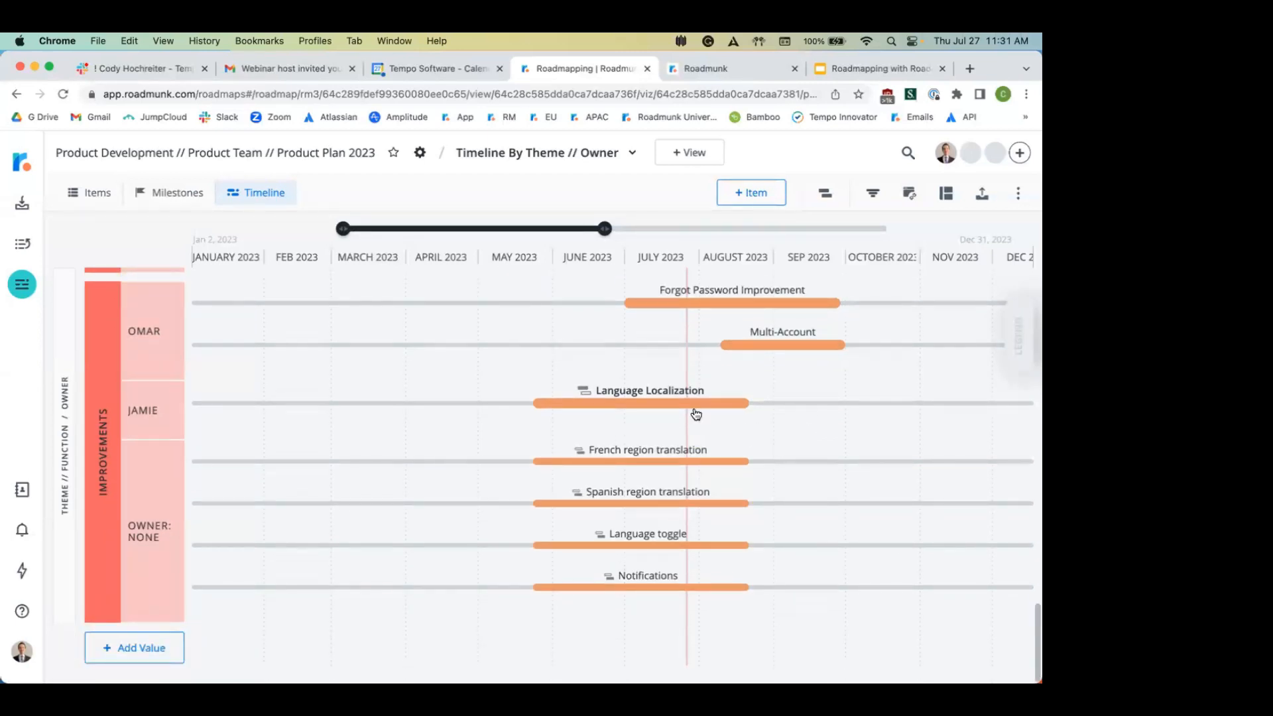
mouse_move(683, 400)
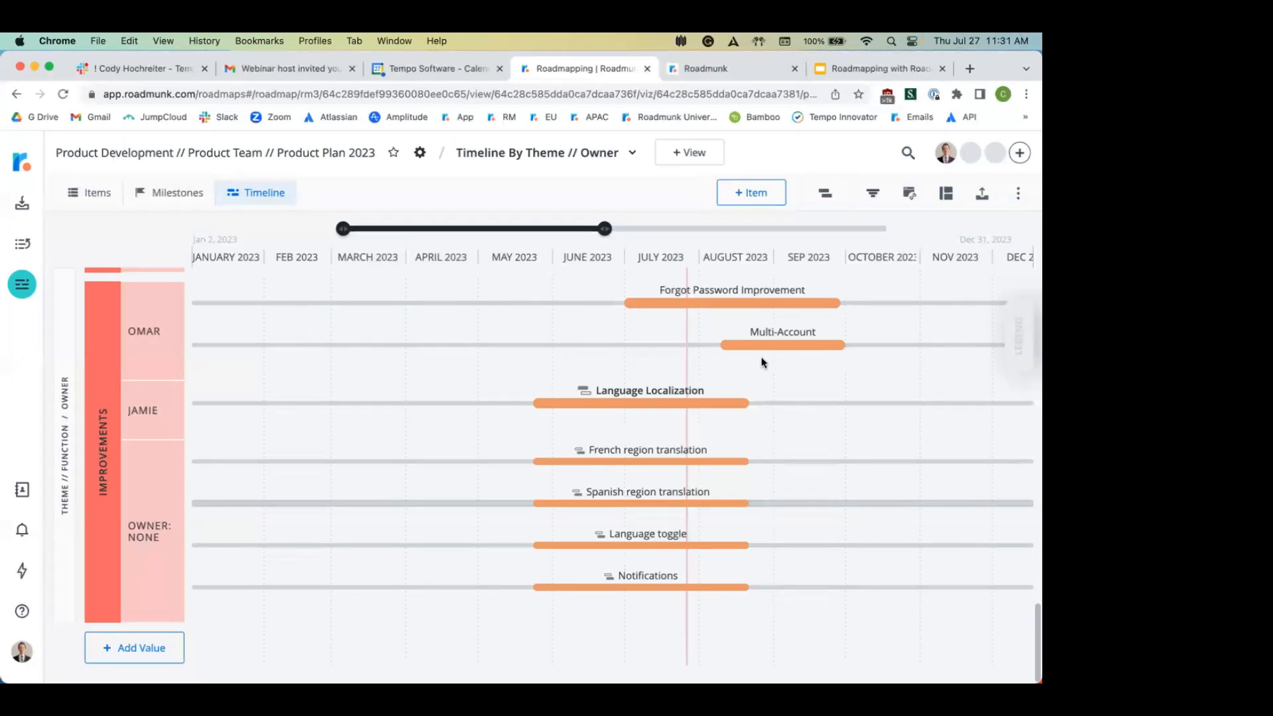
left_click(825, 194)
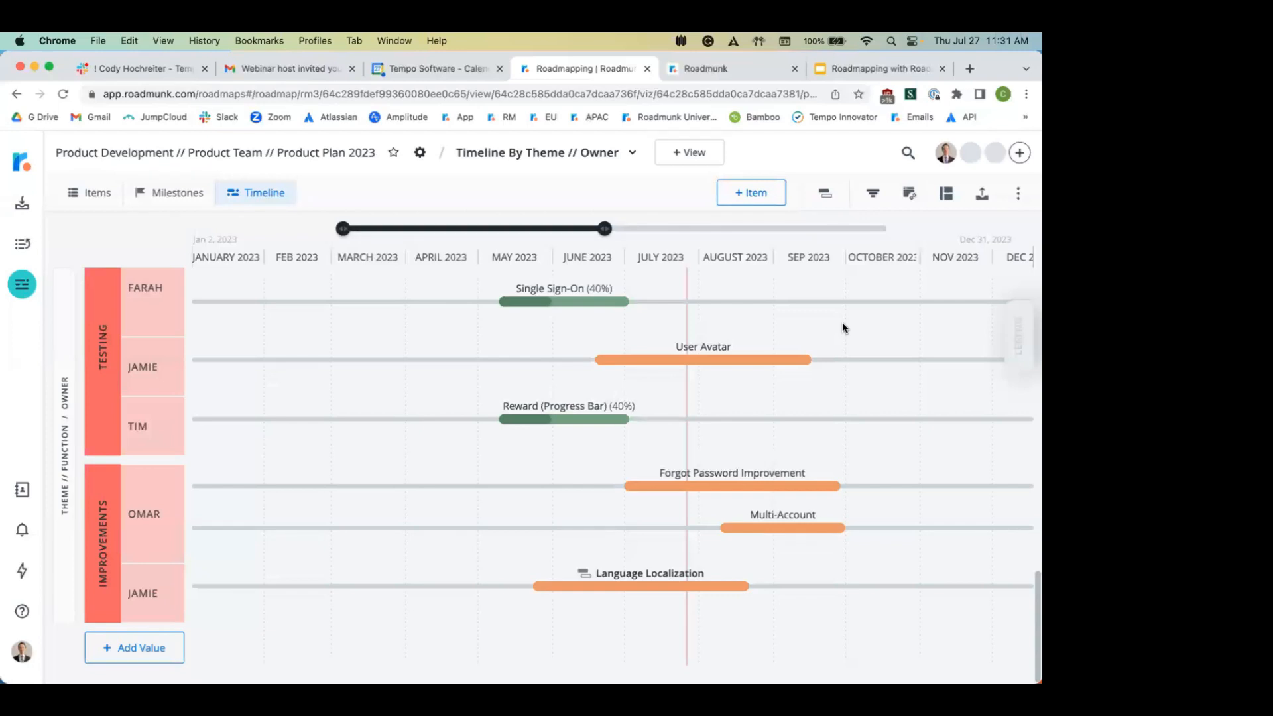
Step: Show the phase colour legend, then collapse it again
left_click(1022, 341)
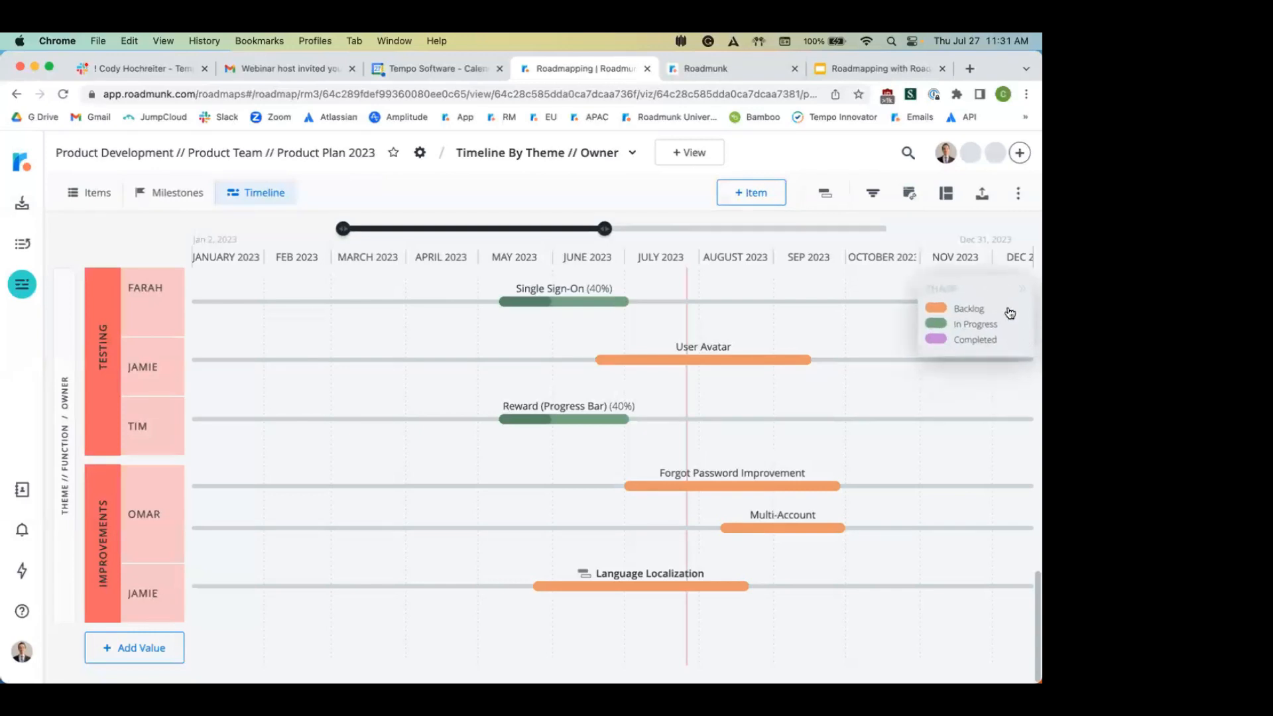
left_click(977, 289)
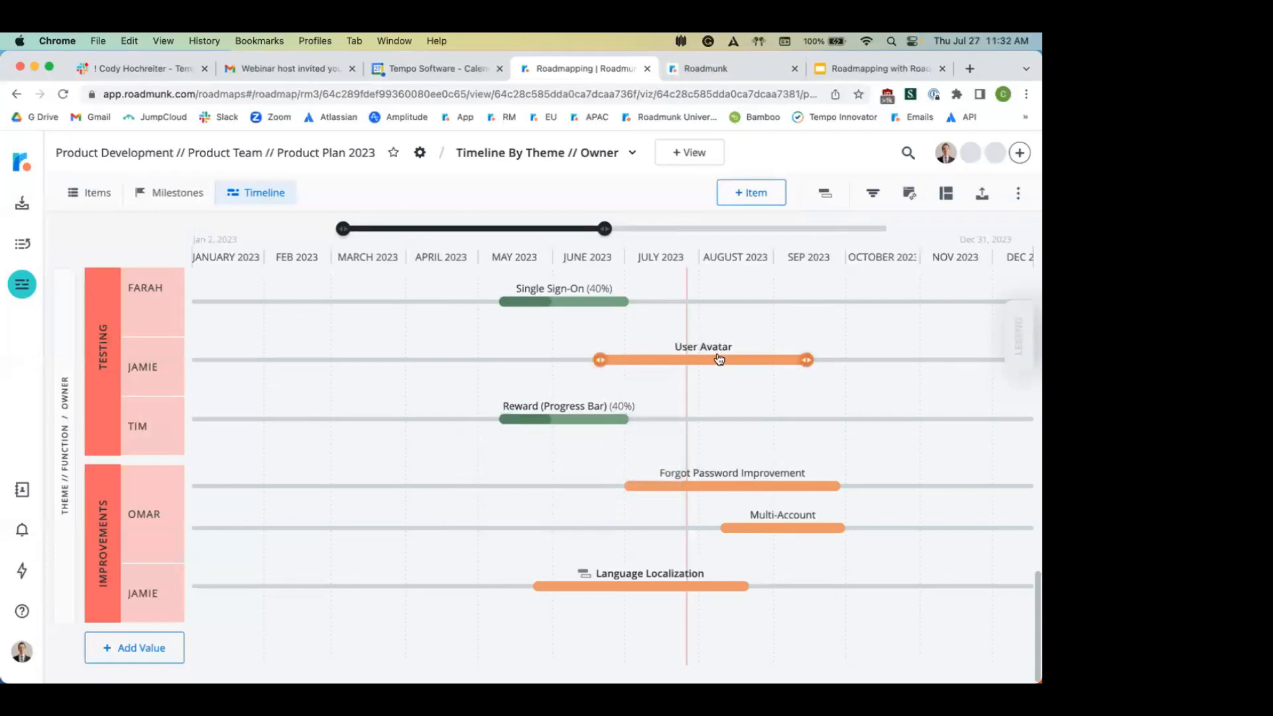
mouse_move(720, 358)
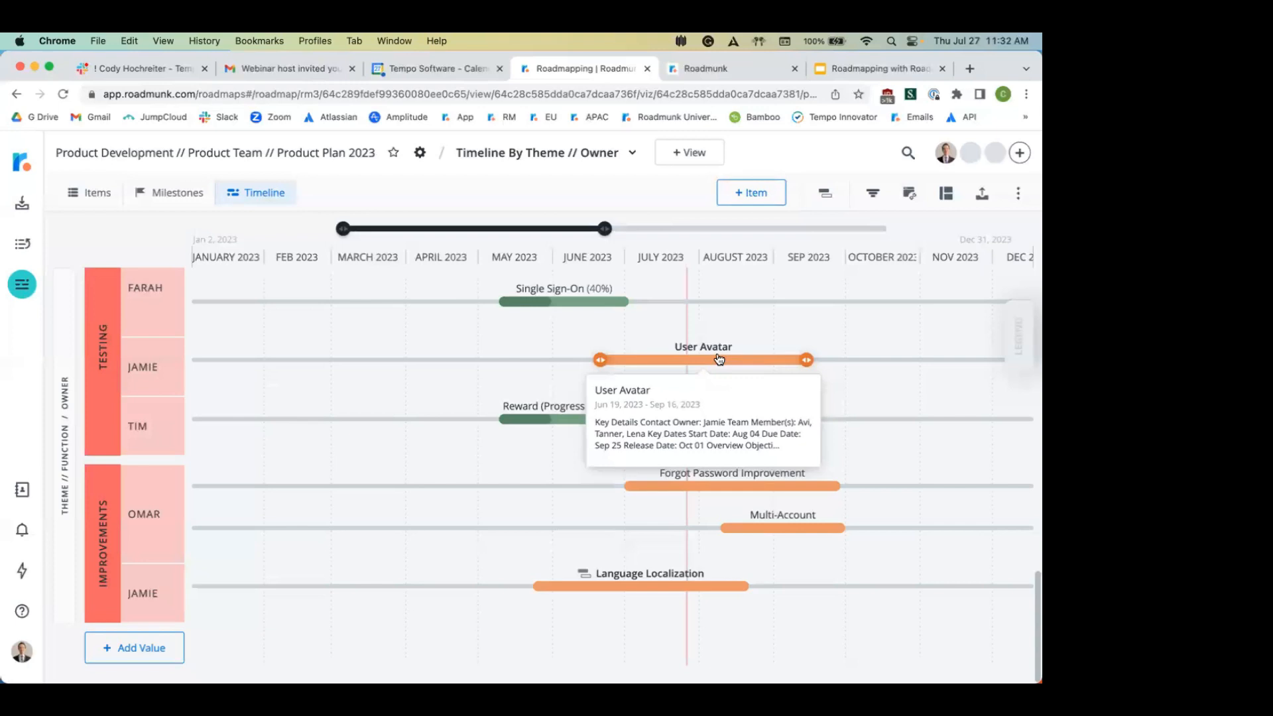
Step: In User Avatar's details, add Reward (Progress Bar) as a linked item found by searching 'reward'
left_click(718, 359)
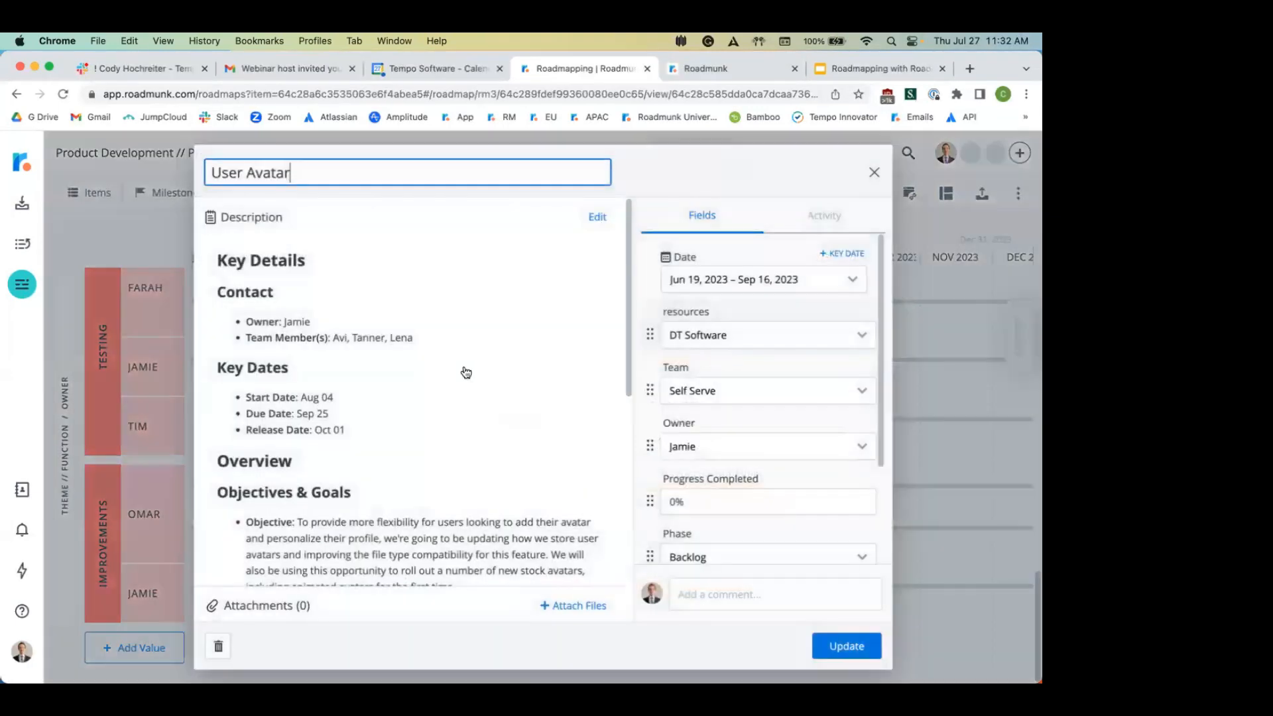
scroll(405, 381, "down", 5)
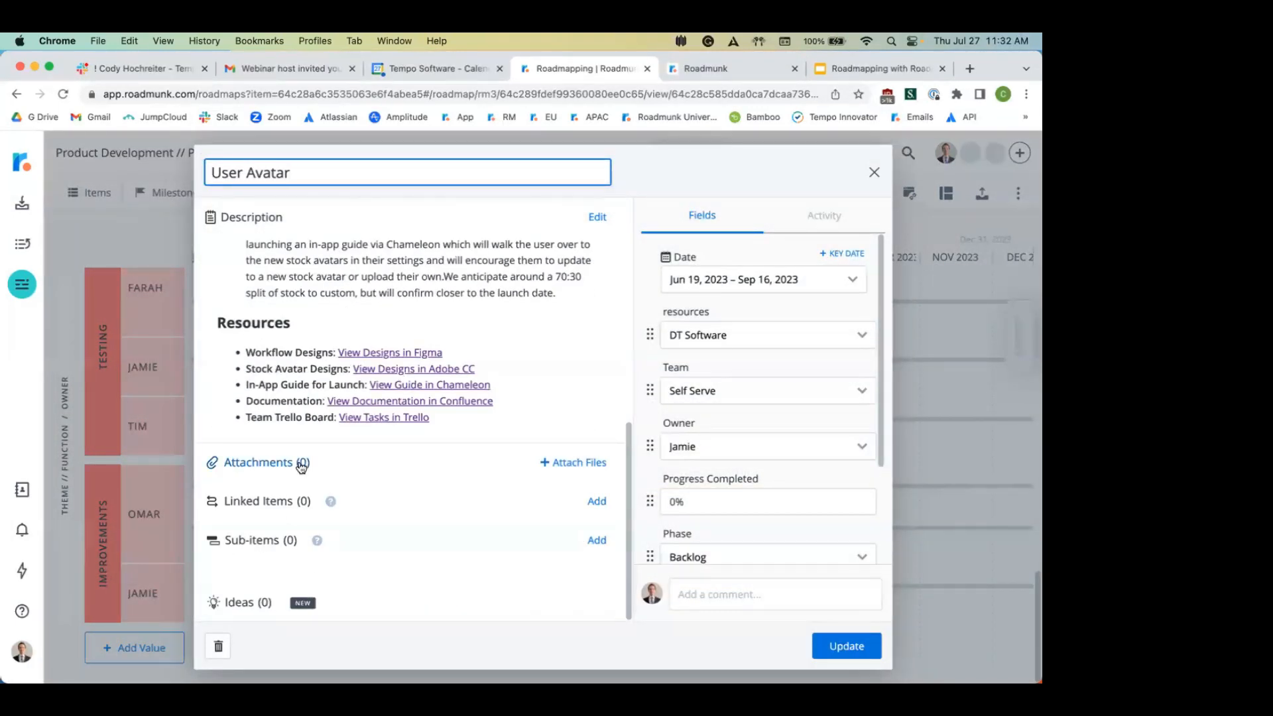
left_click(597, 501)
type("reward")
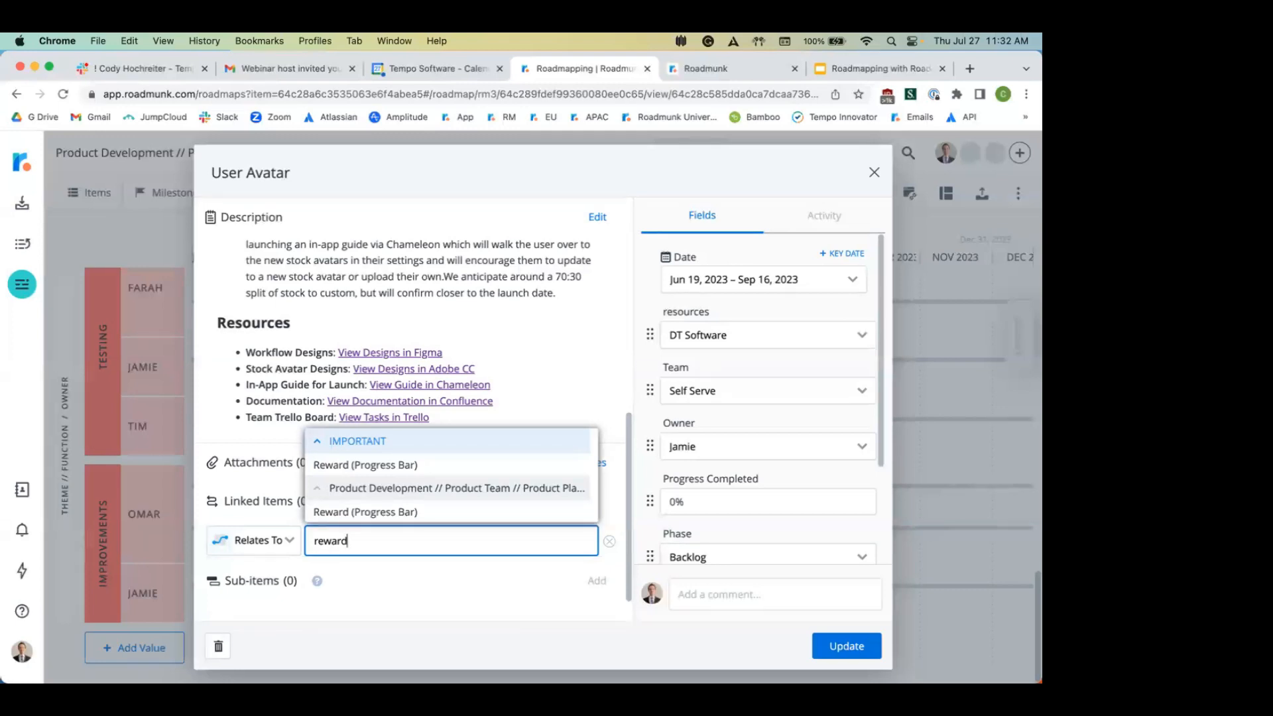
left_click(382, 512)
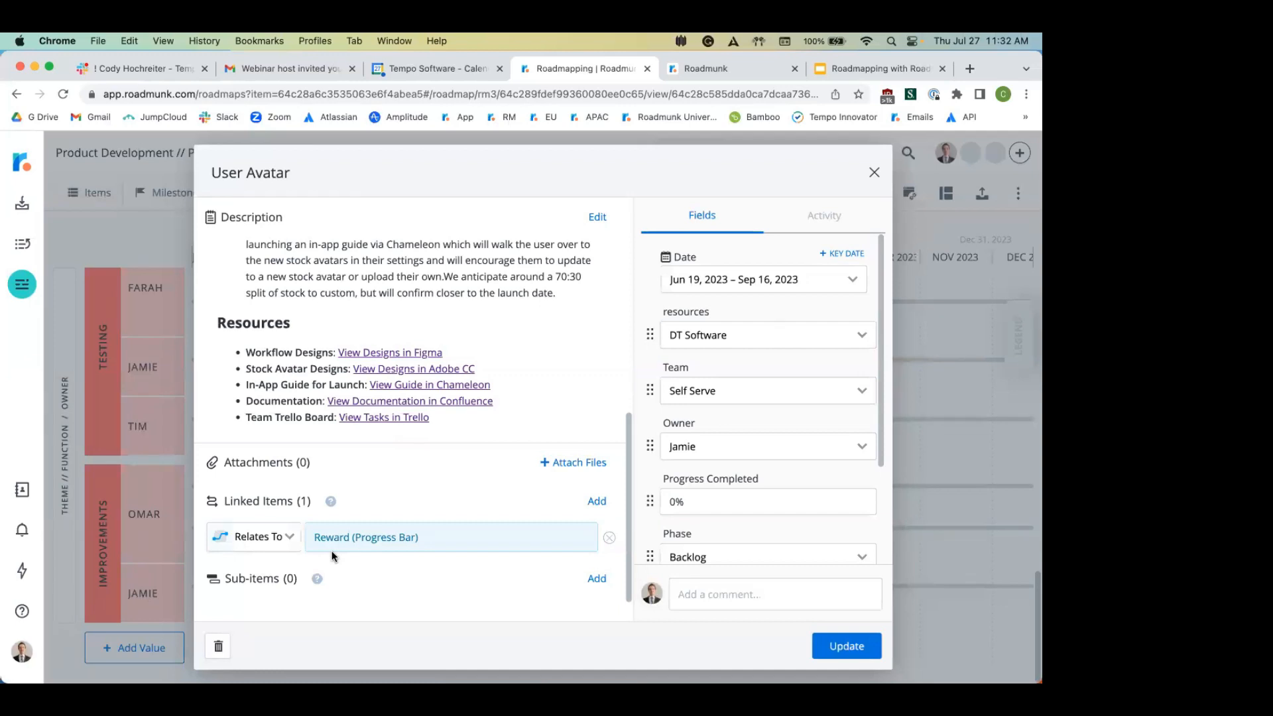
left_click(268, 538)
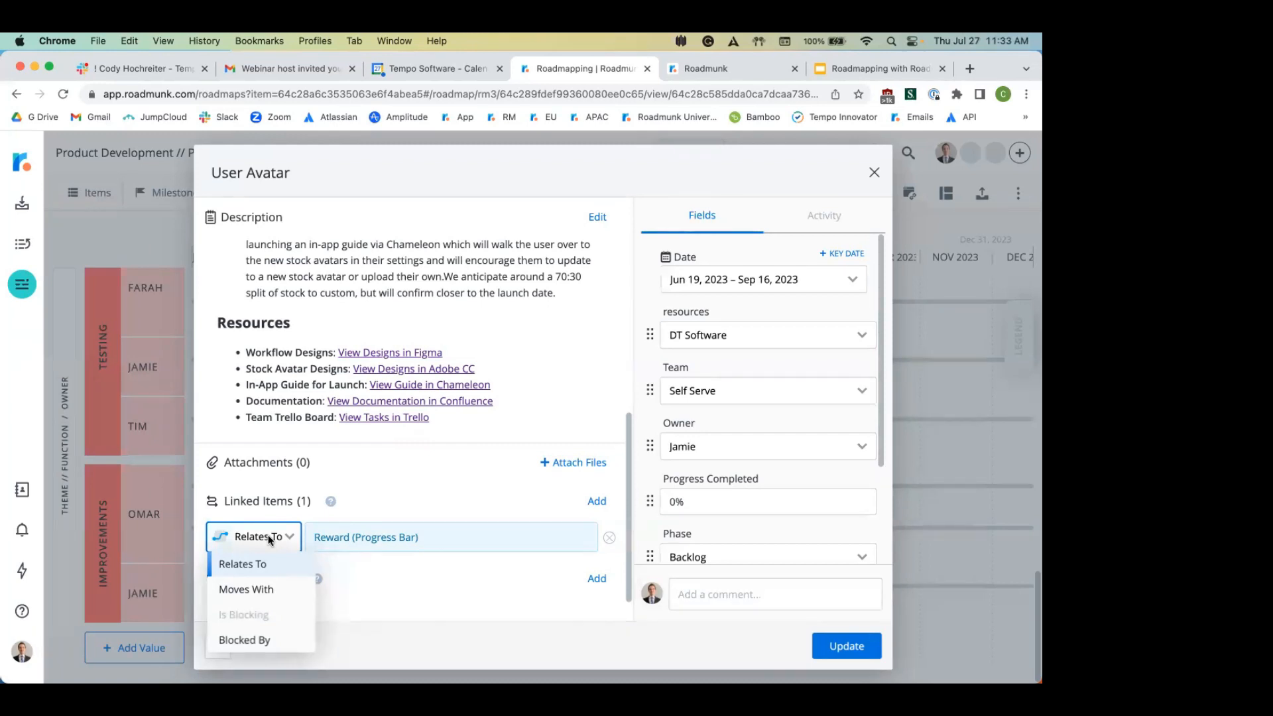
Step: Change the Reward link type to Moves With, then to Blocked By, leaving Linked Items (0)
left_click(272, 594)
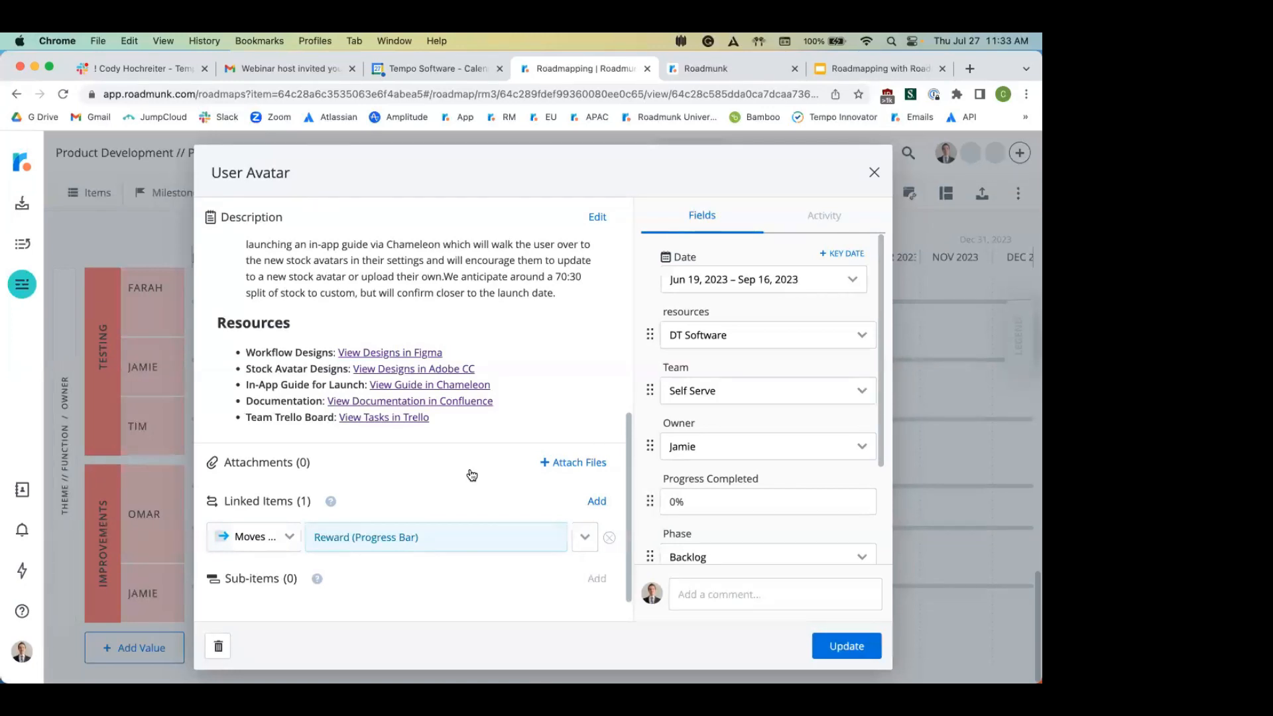
left_click(268, 543)
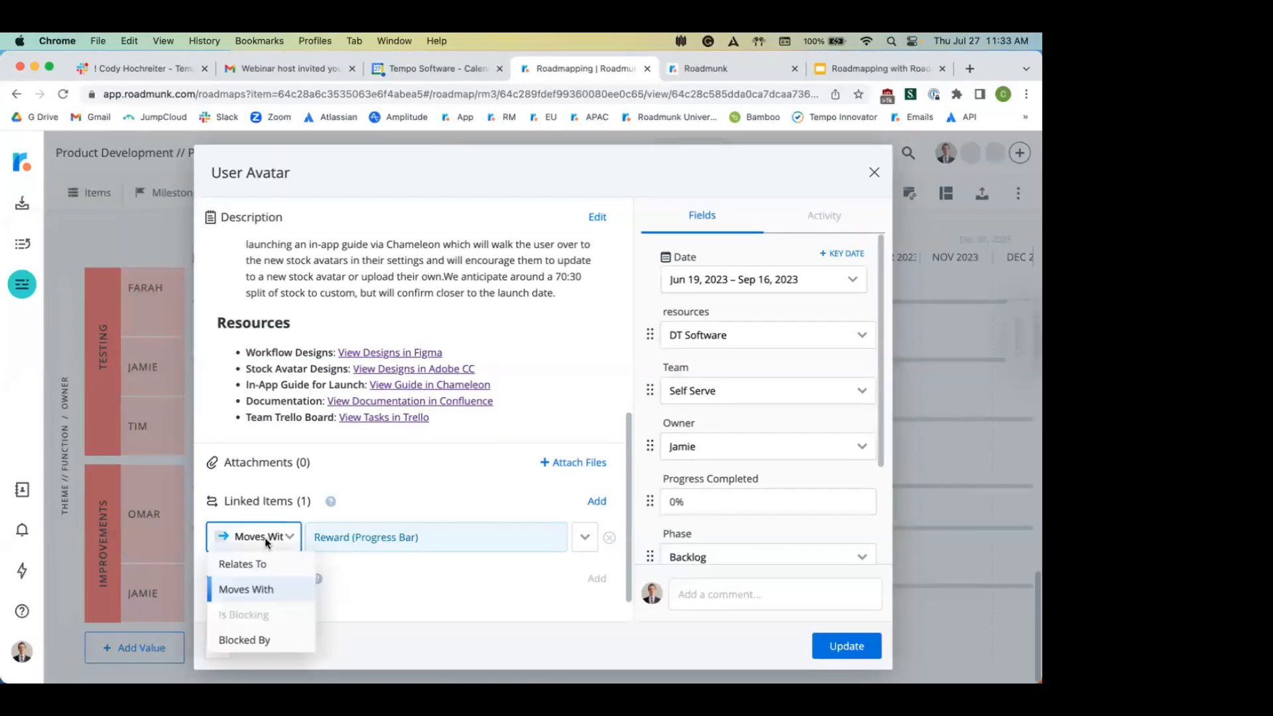
left_click(221, 641)
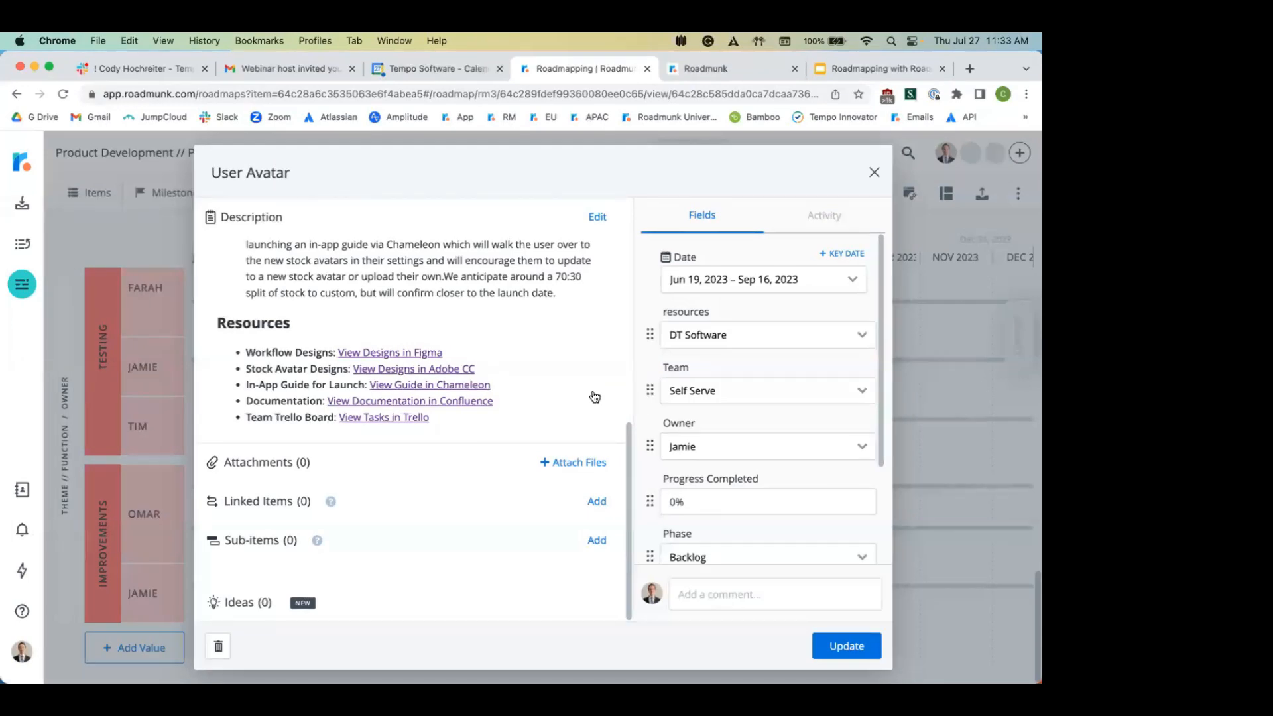
left_click_drag(782, 173, 771, 114)
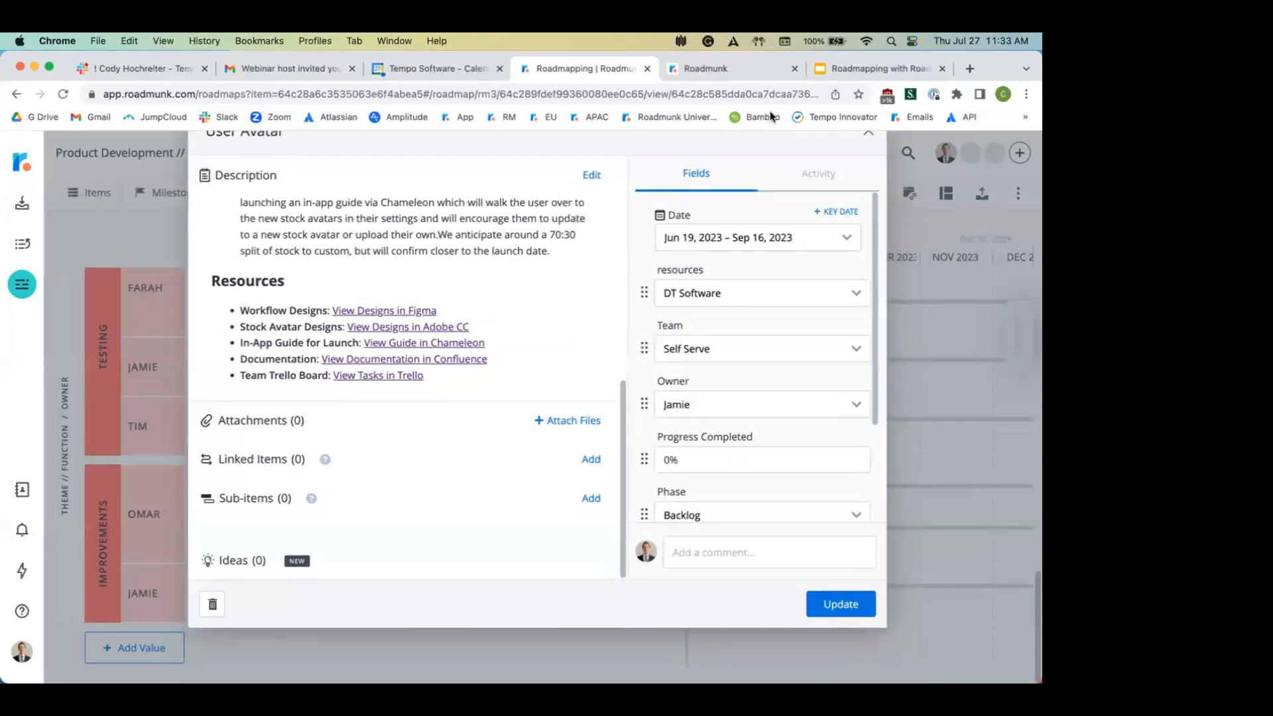
Step: Re-link Reward (Progress Bar) as Blocked By, update User Avatar, and close its details
left_click(592, 460)
left_click(344, 524)
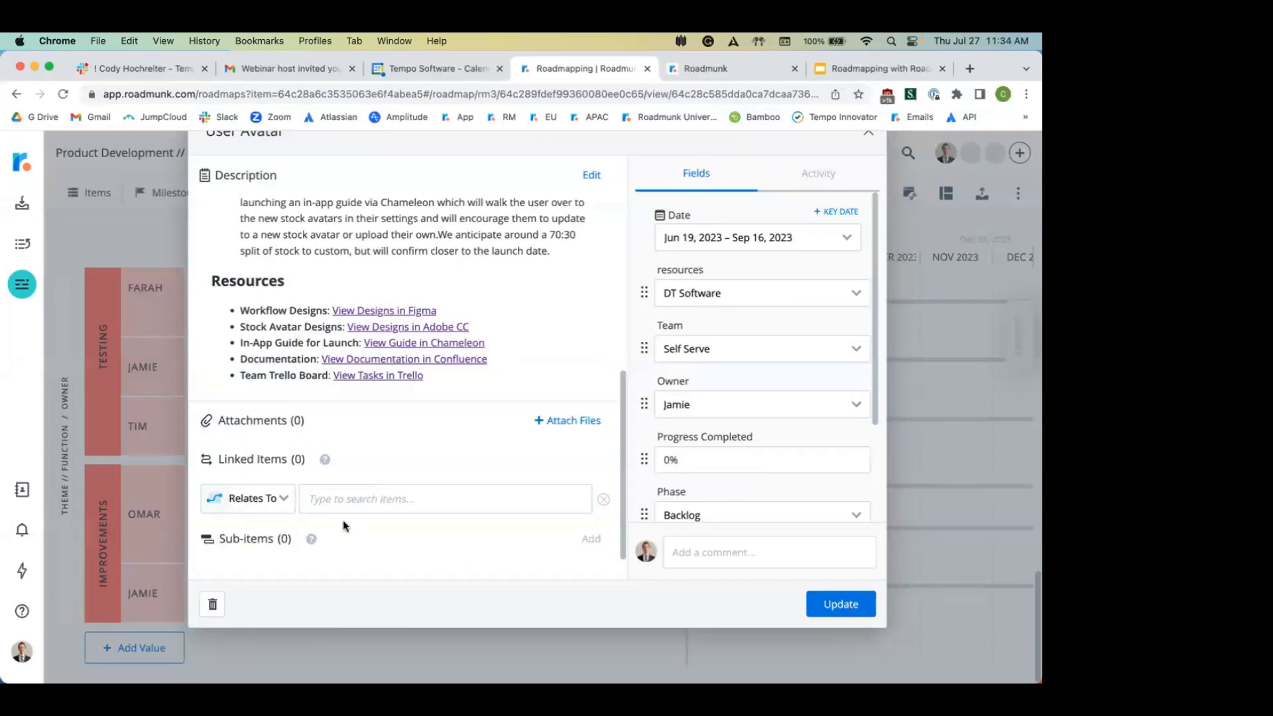
left_click(406, 506)
type("reward")
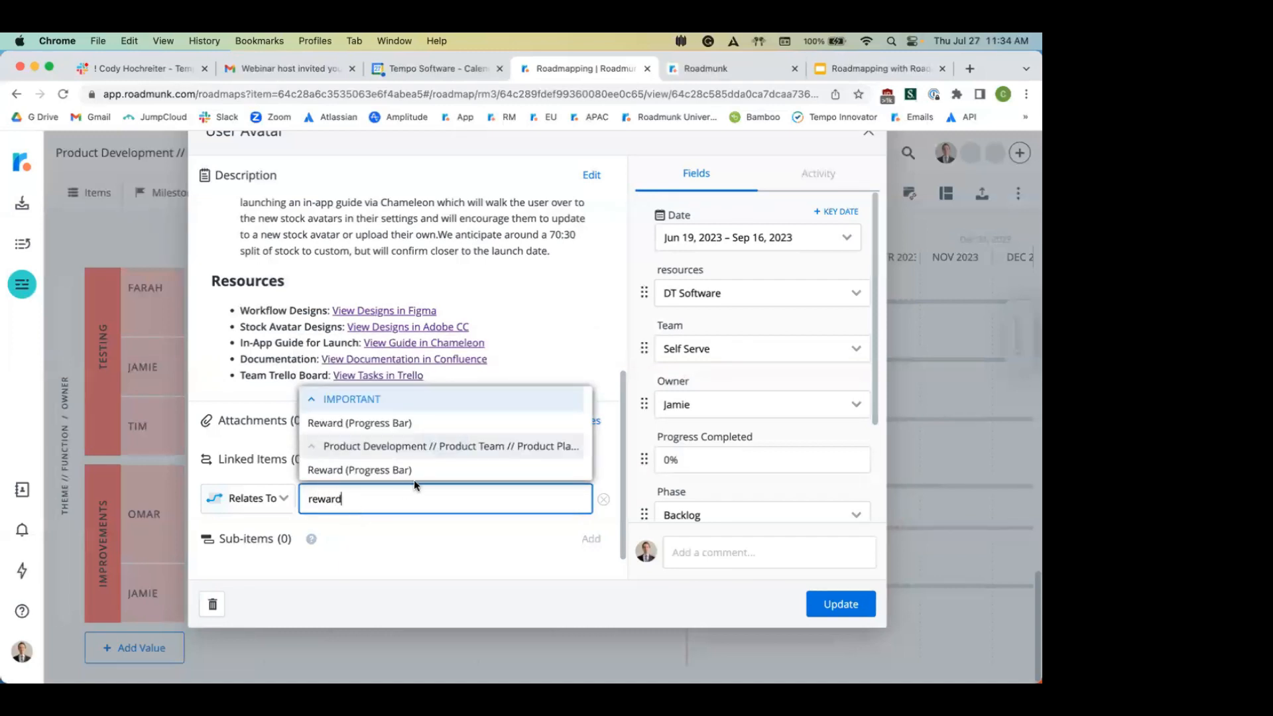
left_click(418, 471)
left_click(261, 502)
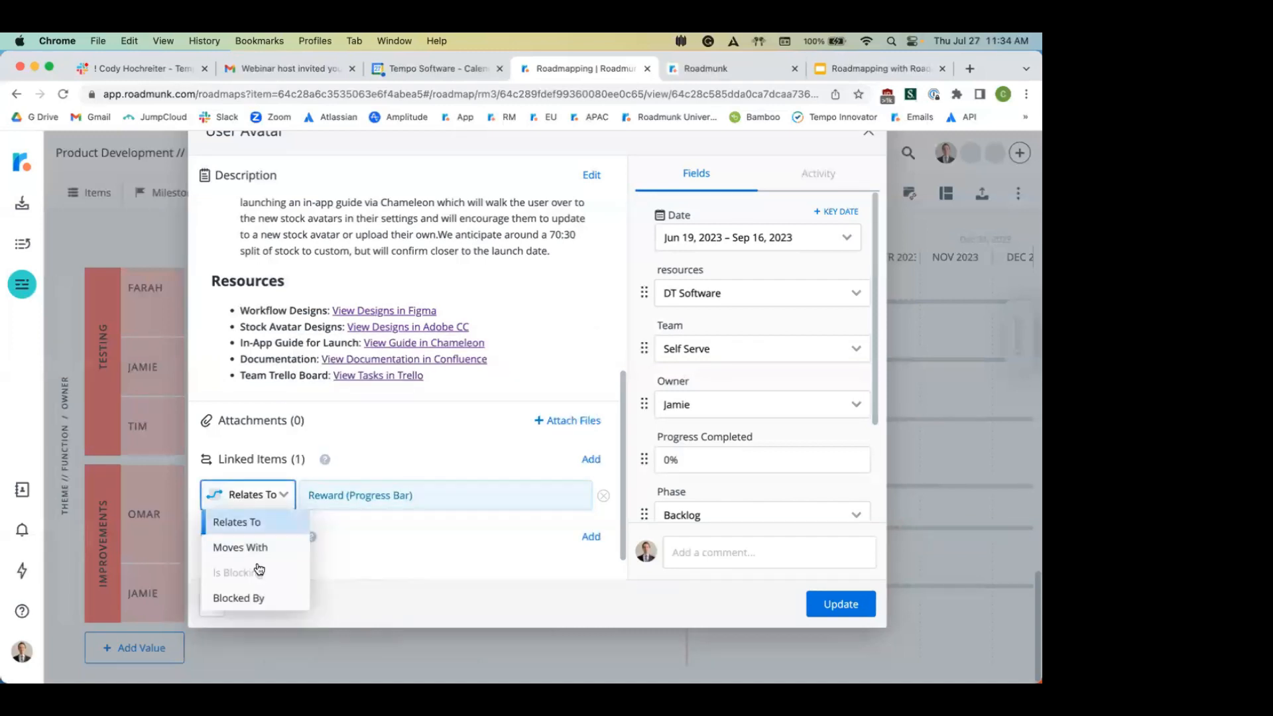
left_click(226, 597)
left_click(837, 603)
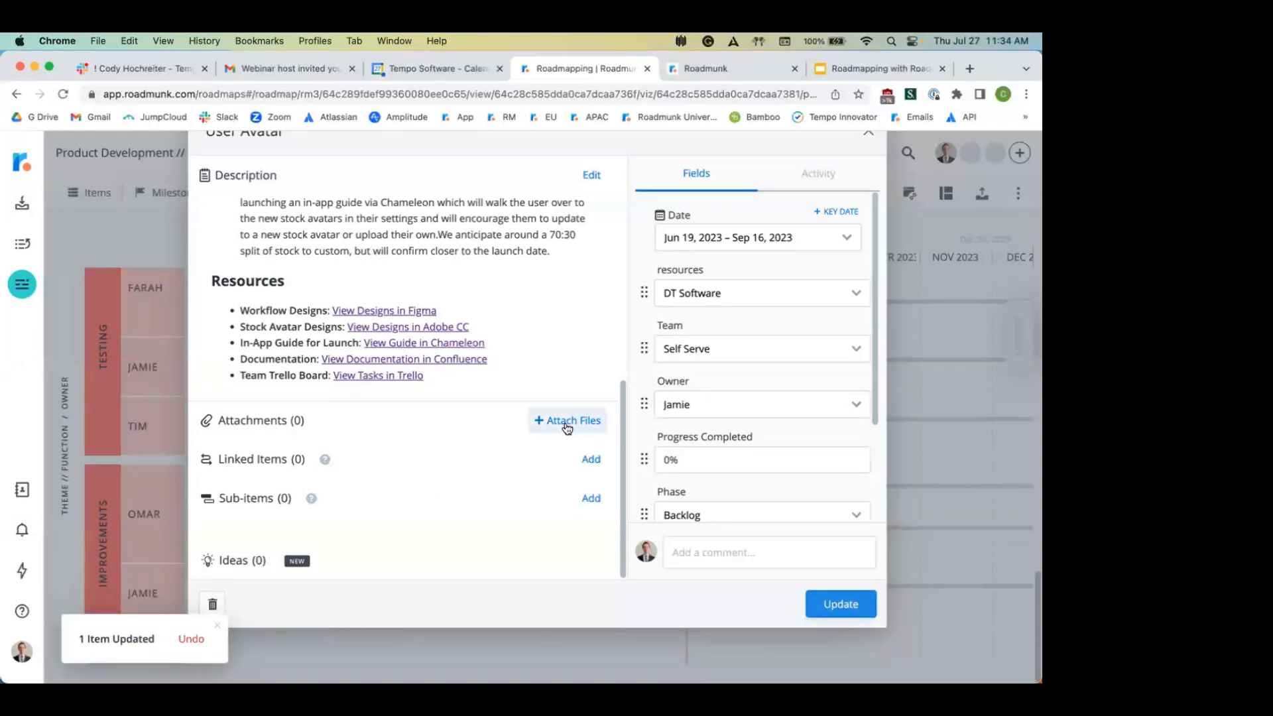
left_click(869, 133)
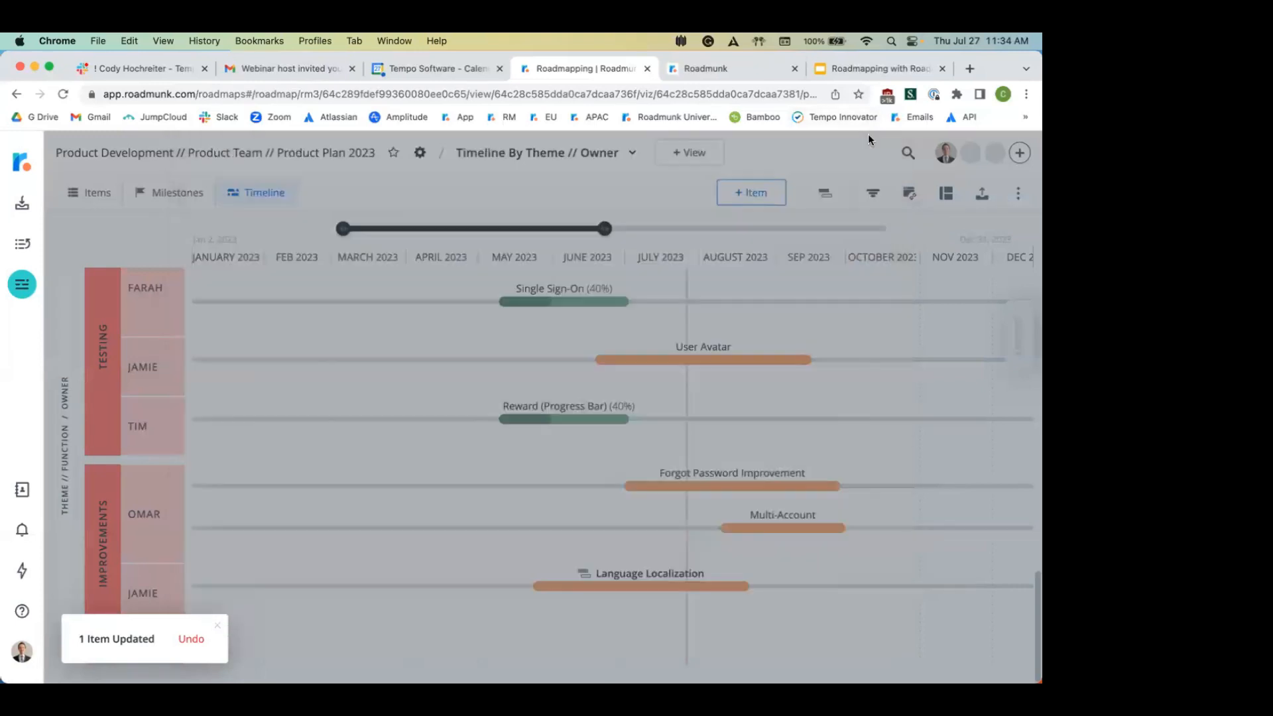
Step: Link Forgot Password Improvement to Multi-Account as Is Blocking and update the item
left_click(758, 471)
scroll(383, 438, "down", 8)
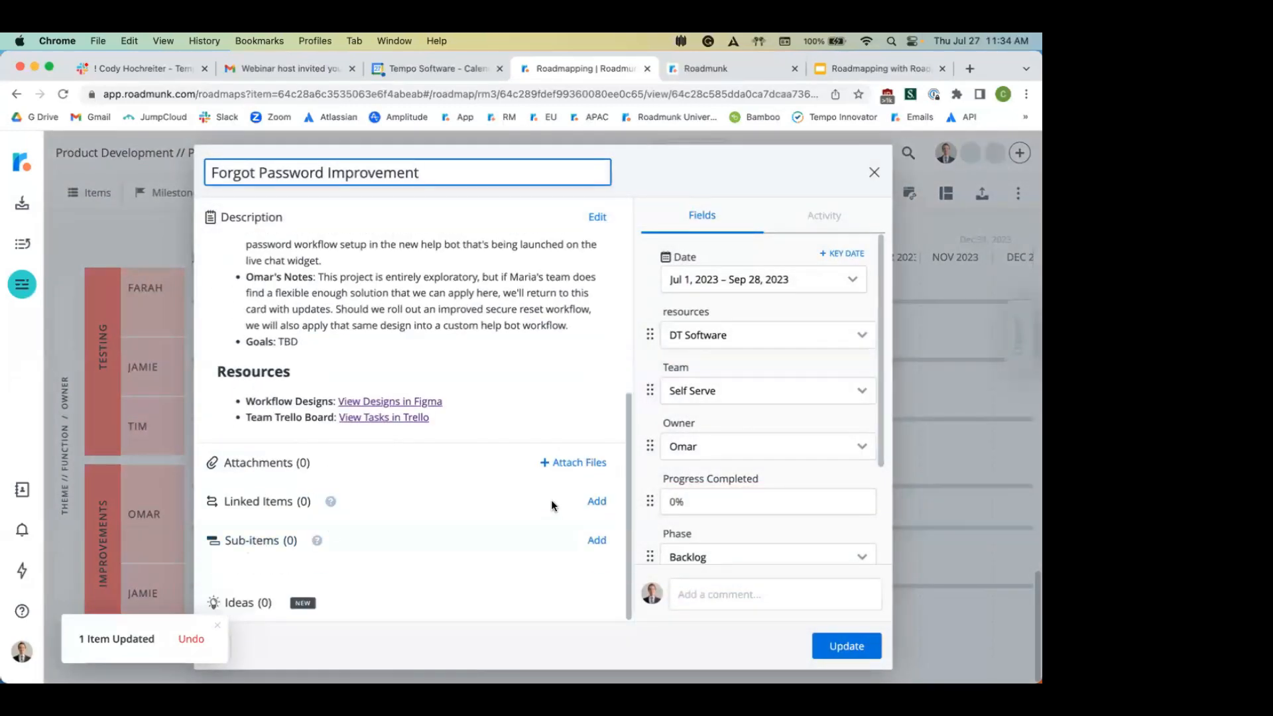
left_click(596, 502)
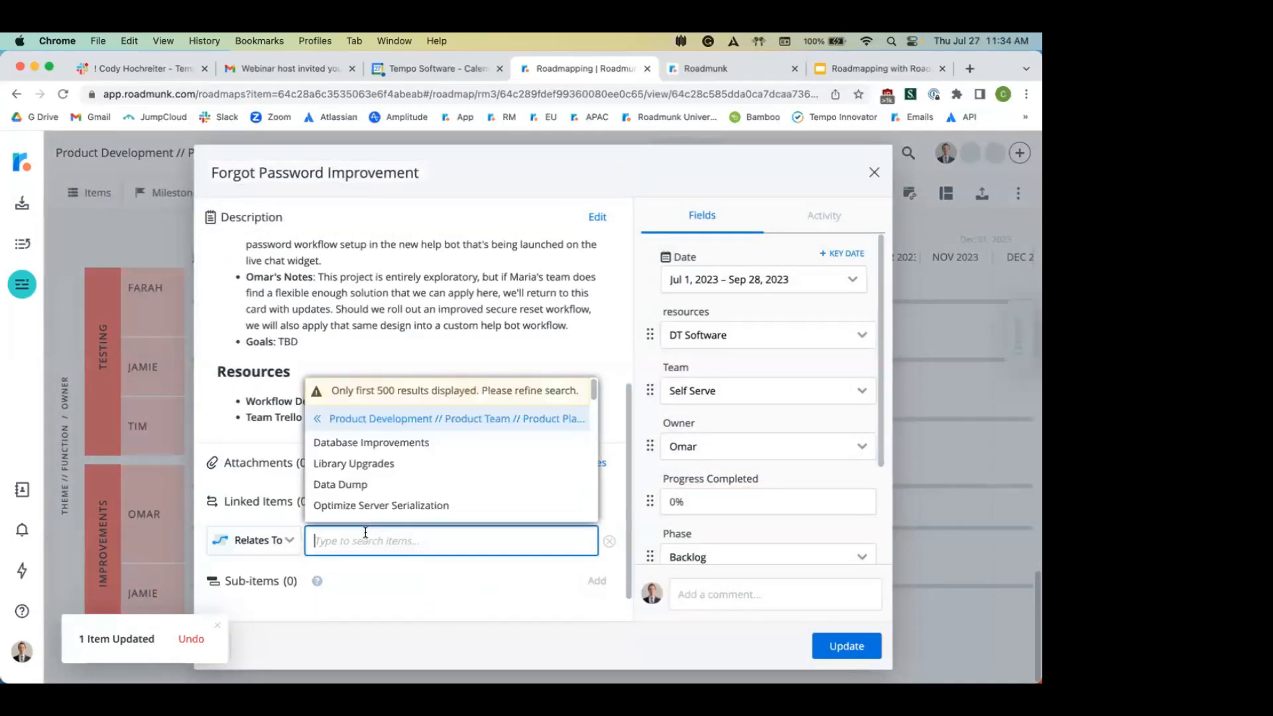
type("mult")
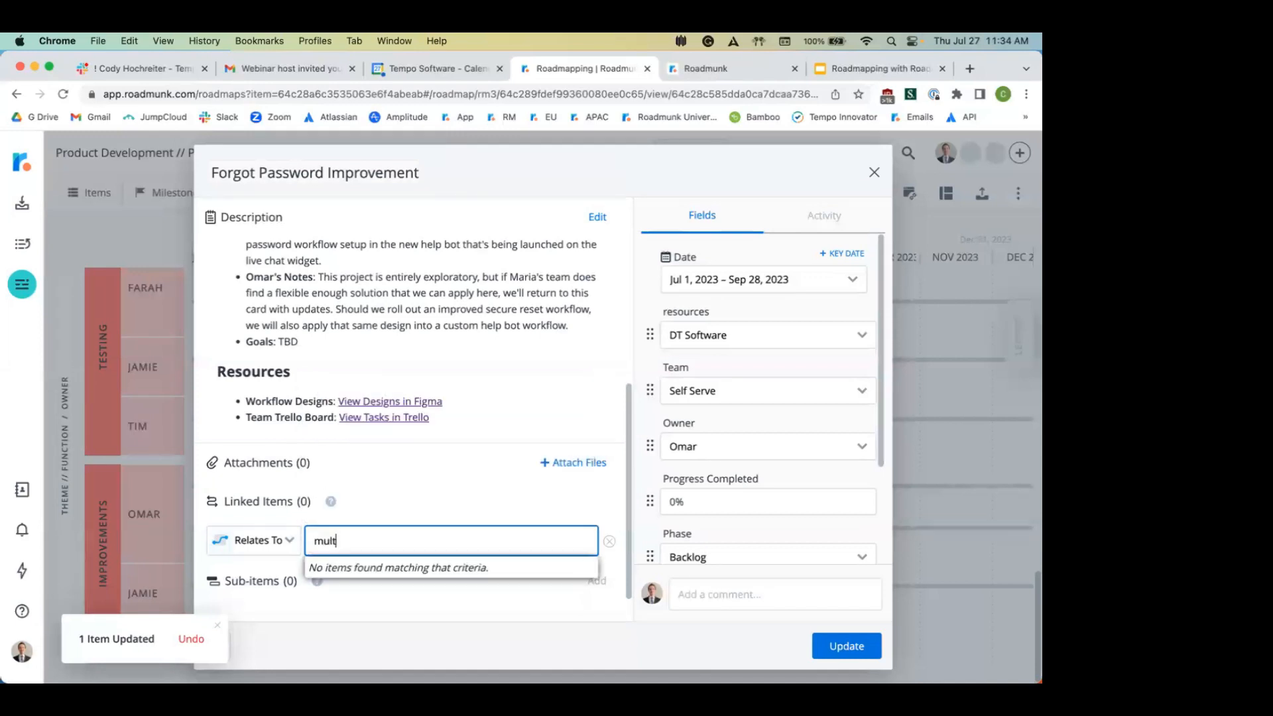
type("i")
left_click(406, 515)
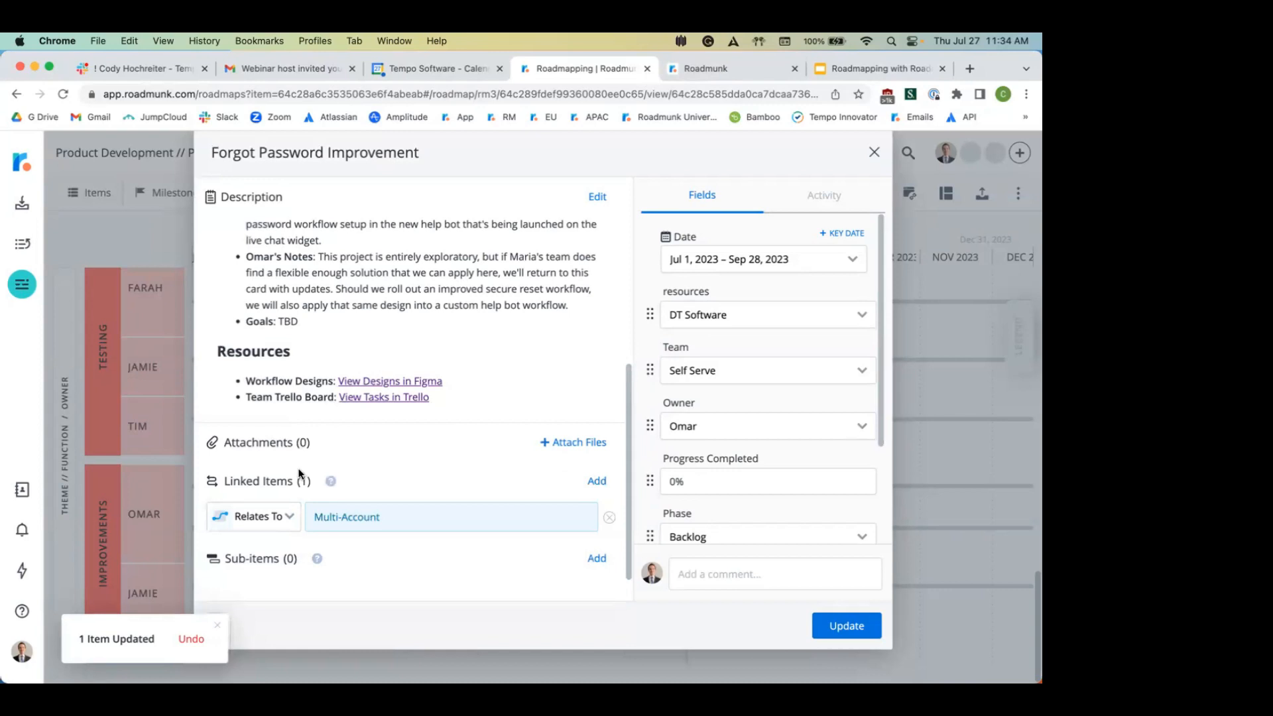
left_click(285, 516)
left_click(252, 595)
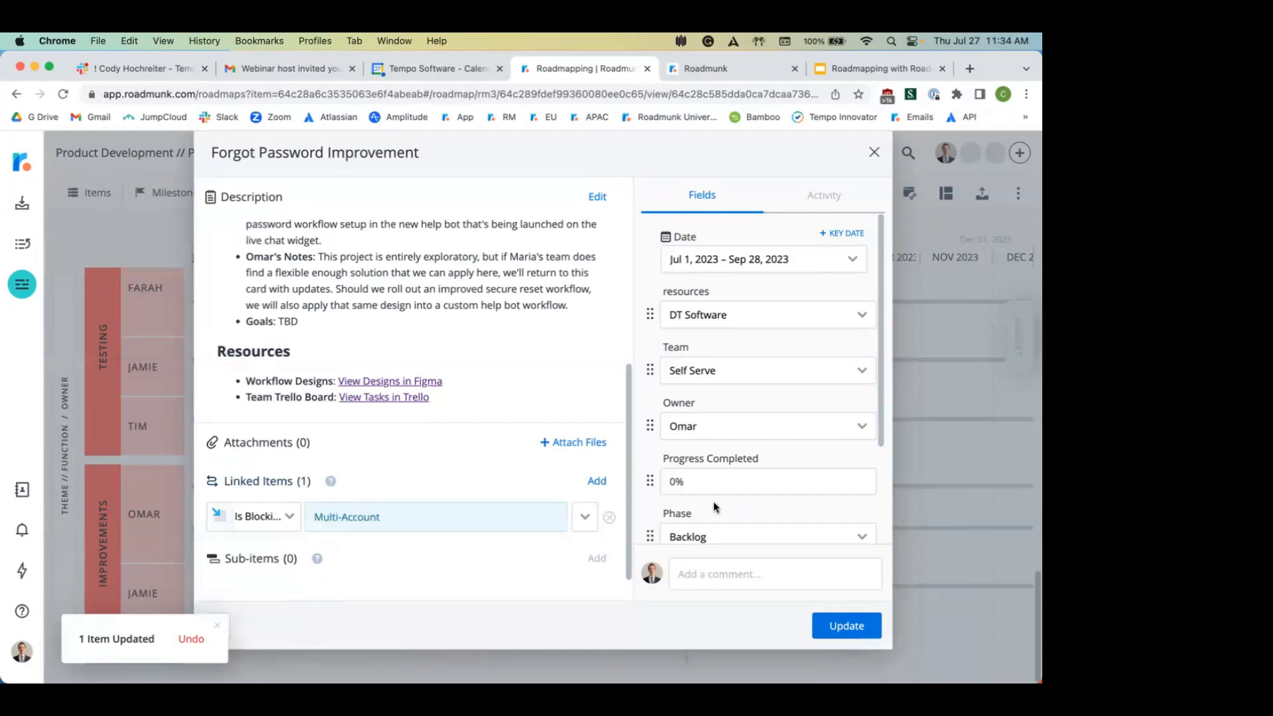
left_click(850, 617)
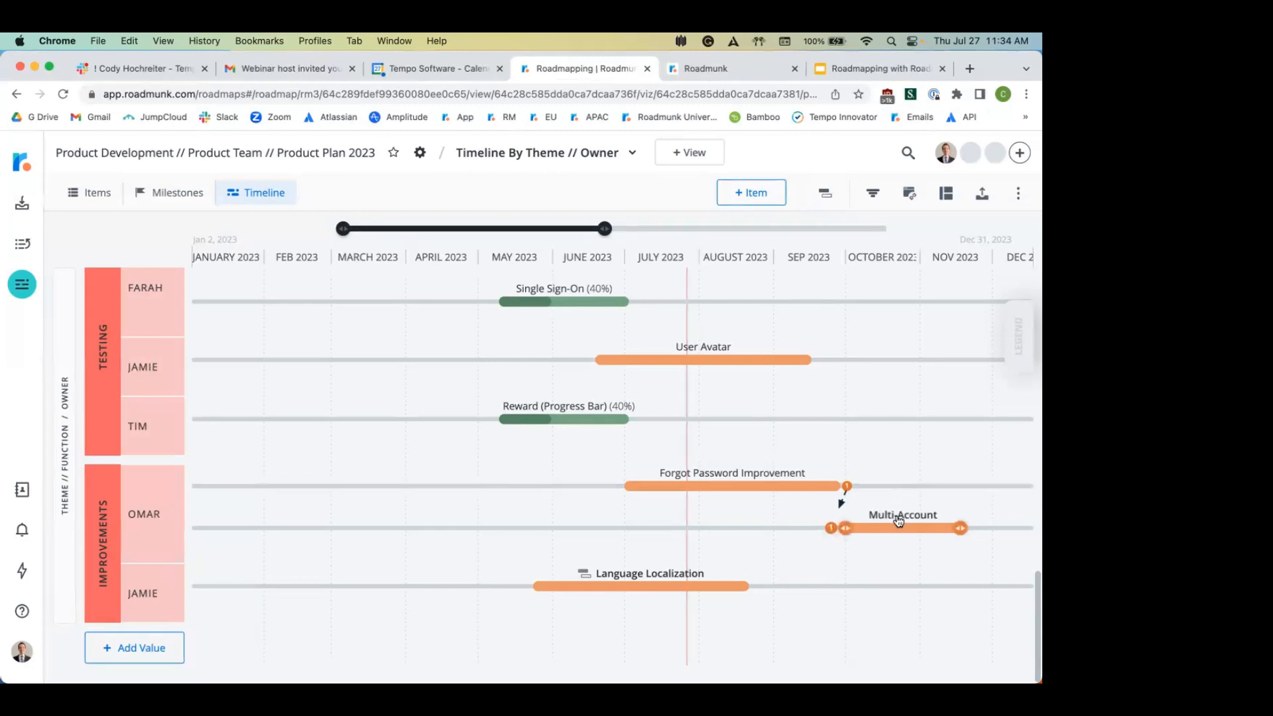
Step: Drag the Multi-Account bar earlier, toward Aug 2–Sep 22, 2023
mouse_move(899, 521)
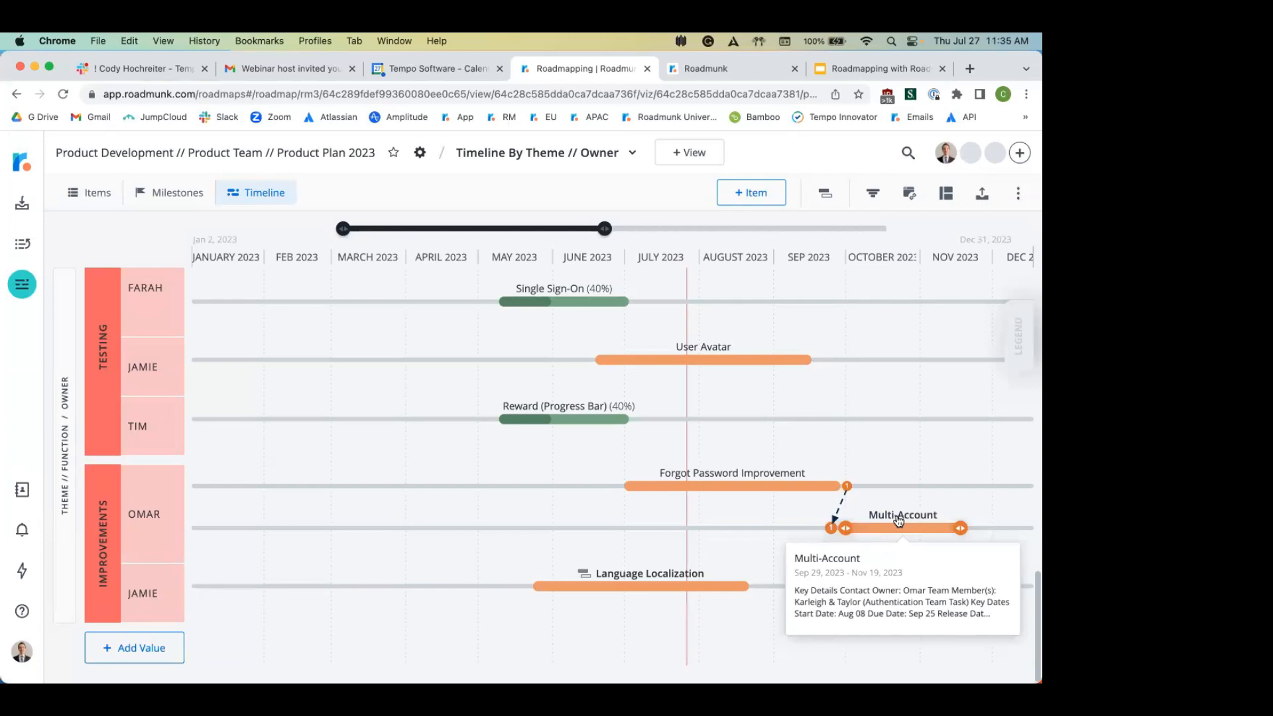
mouse_move(1019, 341)
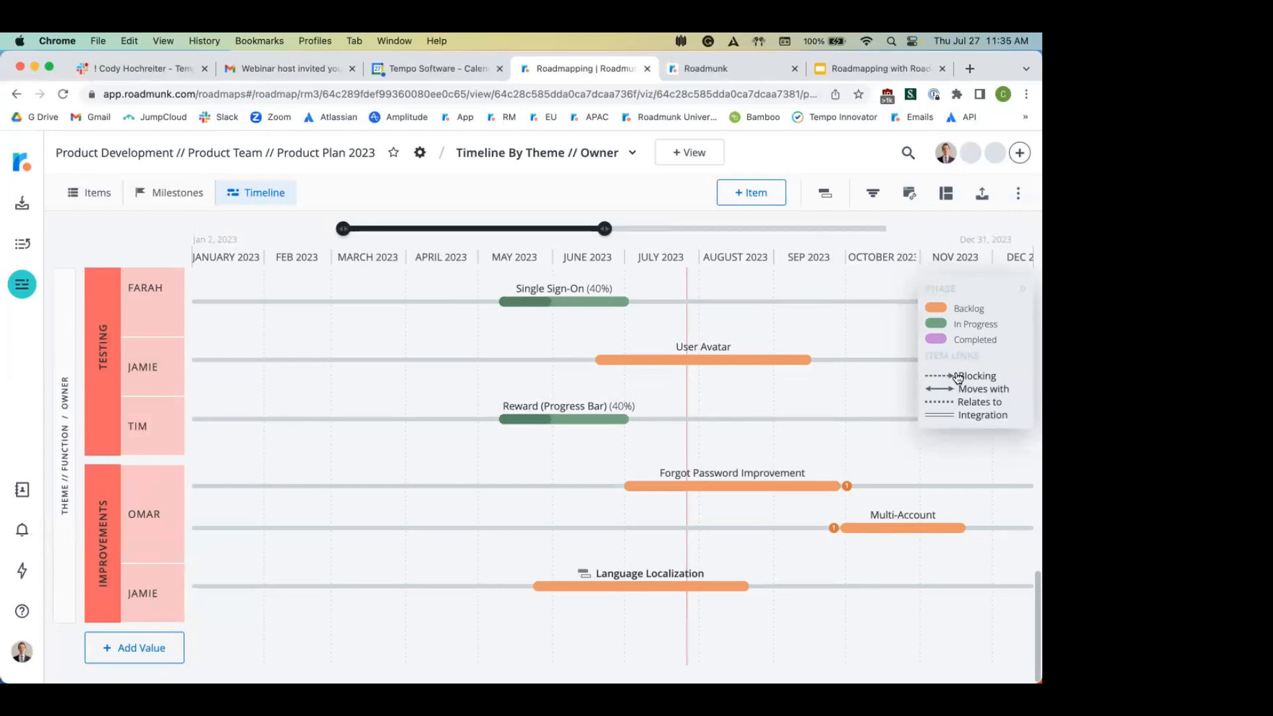
left_click(980, 292)
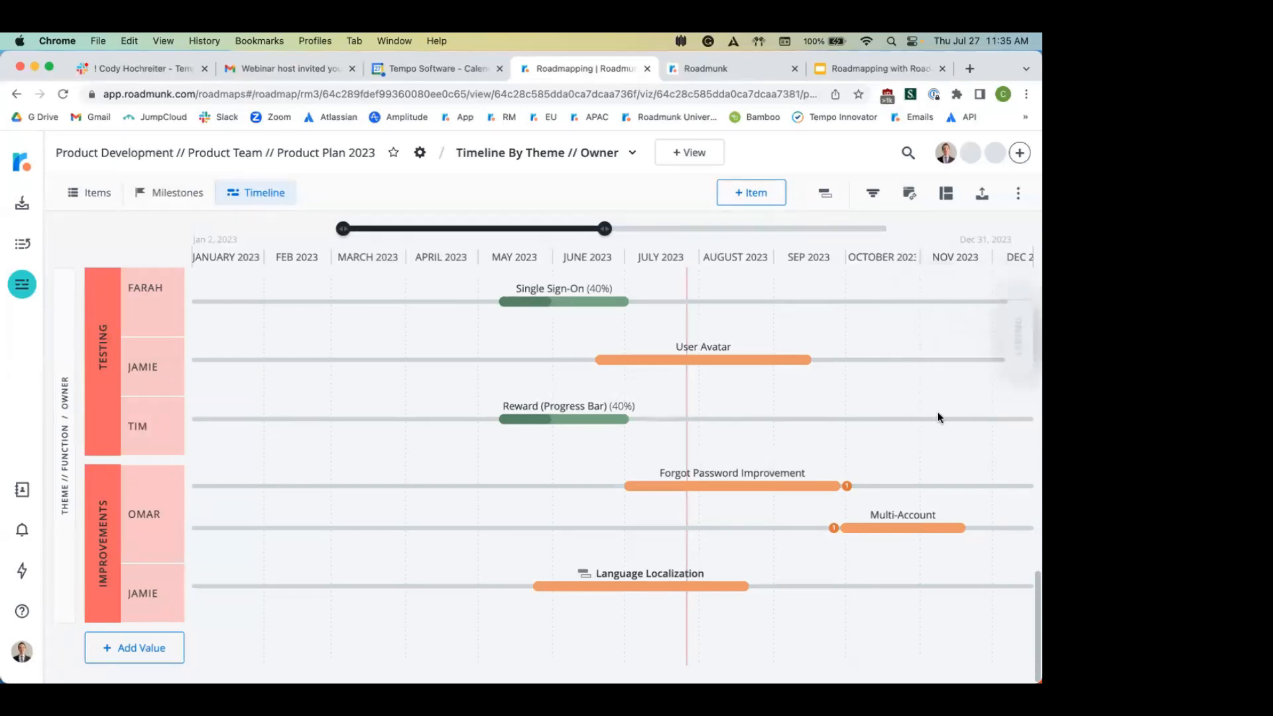
left_click_drag(887, 521, 758, 520)
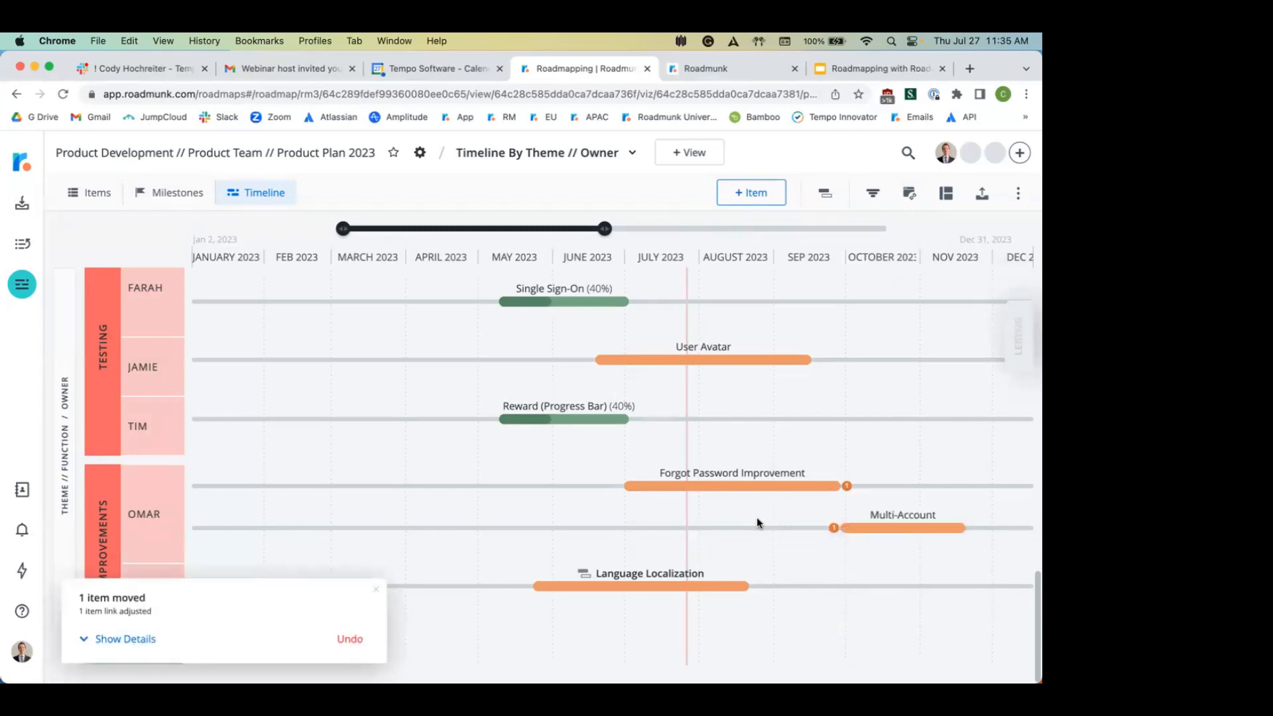
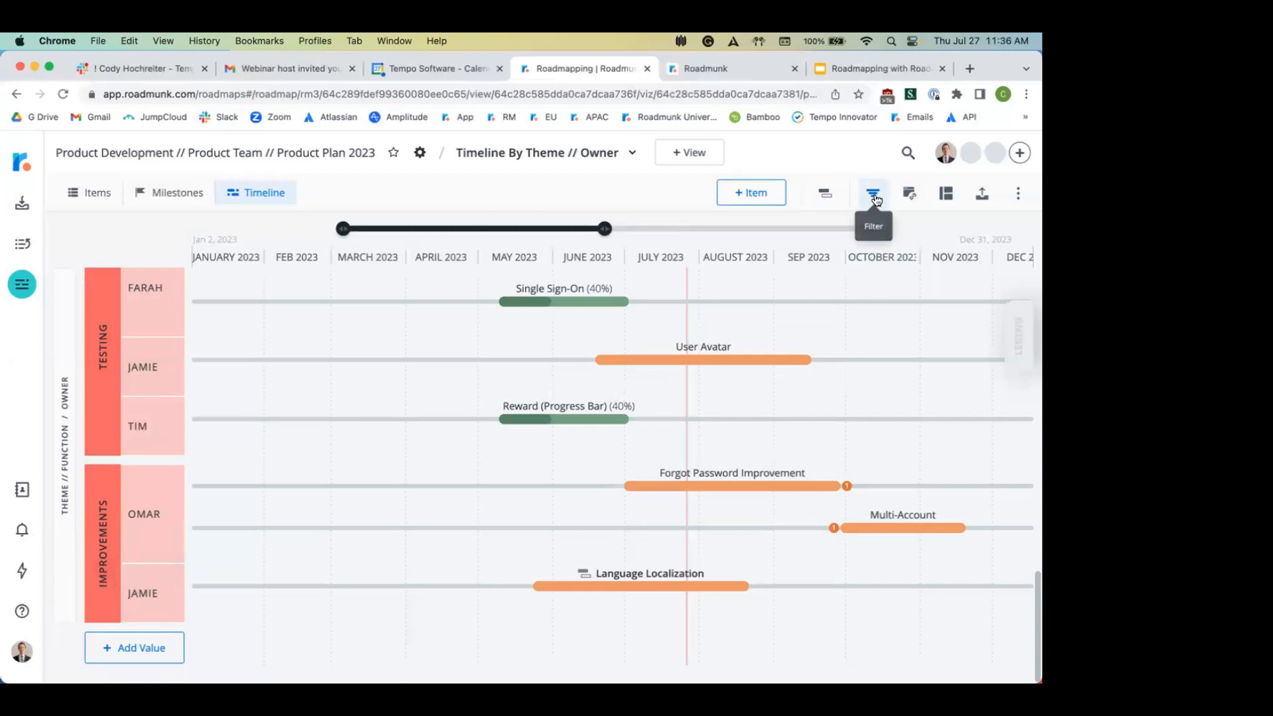
Step: Filter the roadmap so only items with Owner Alex are shown
left_click(875, 197)
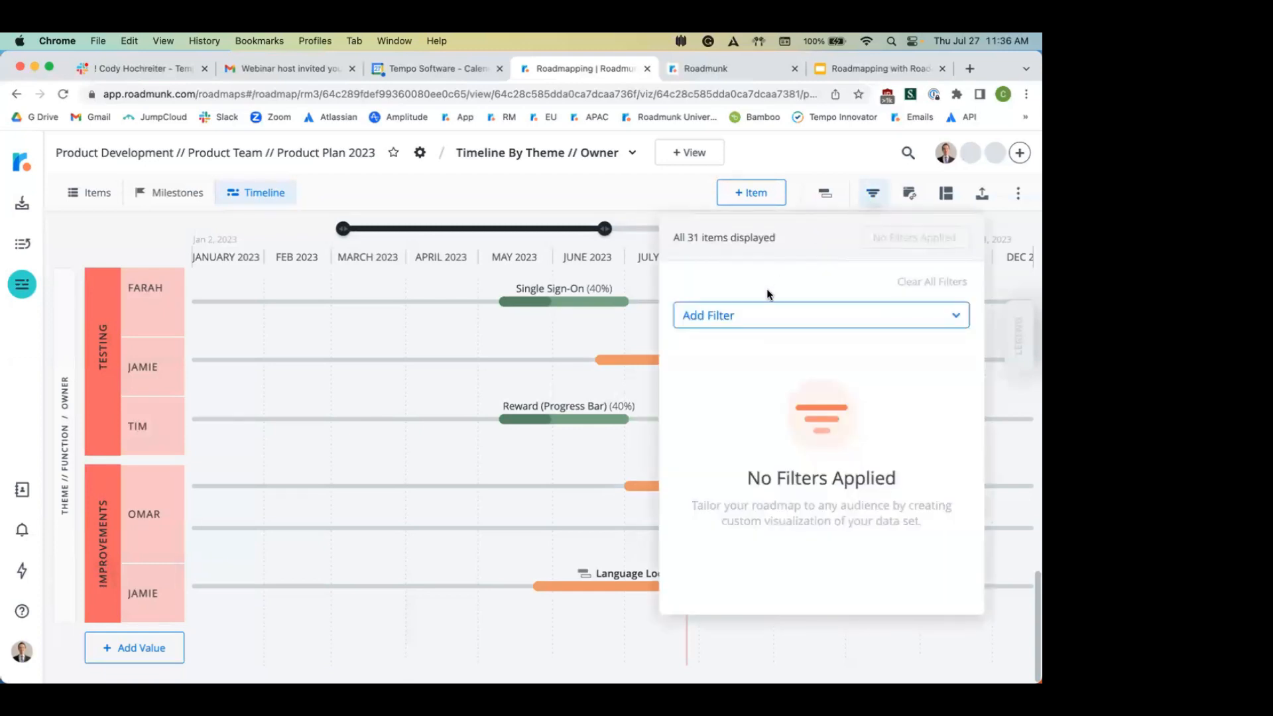
left_click(765, 314)
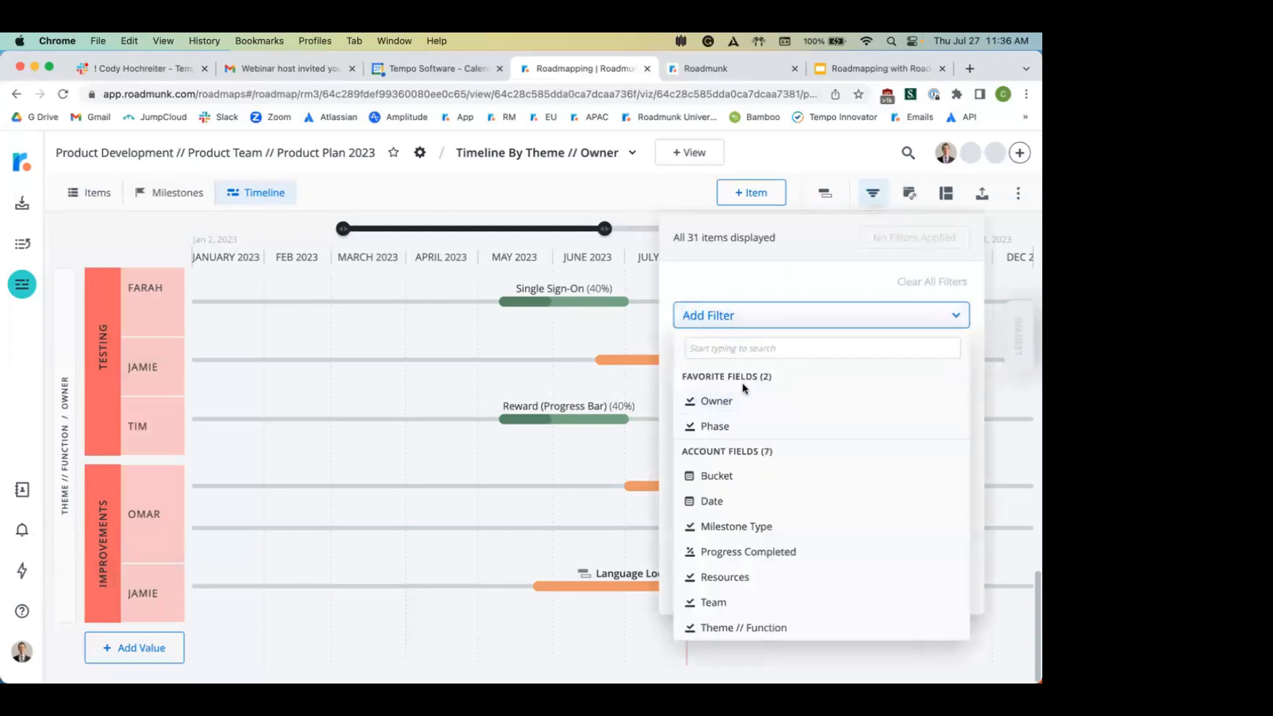
left_click(718, 404)
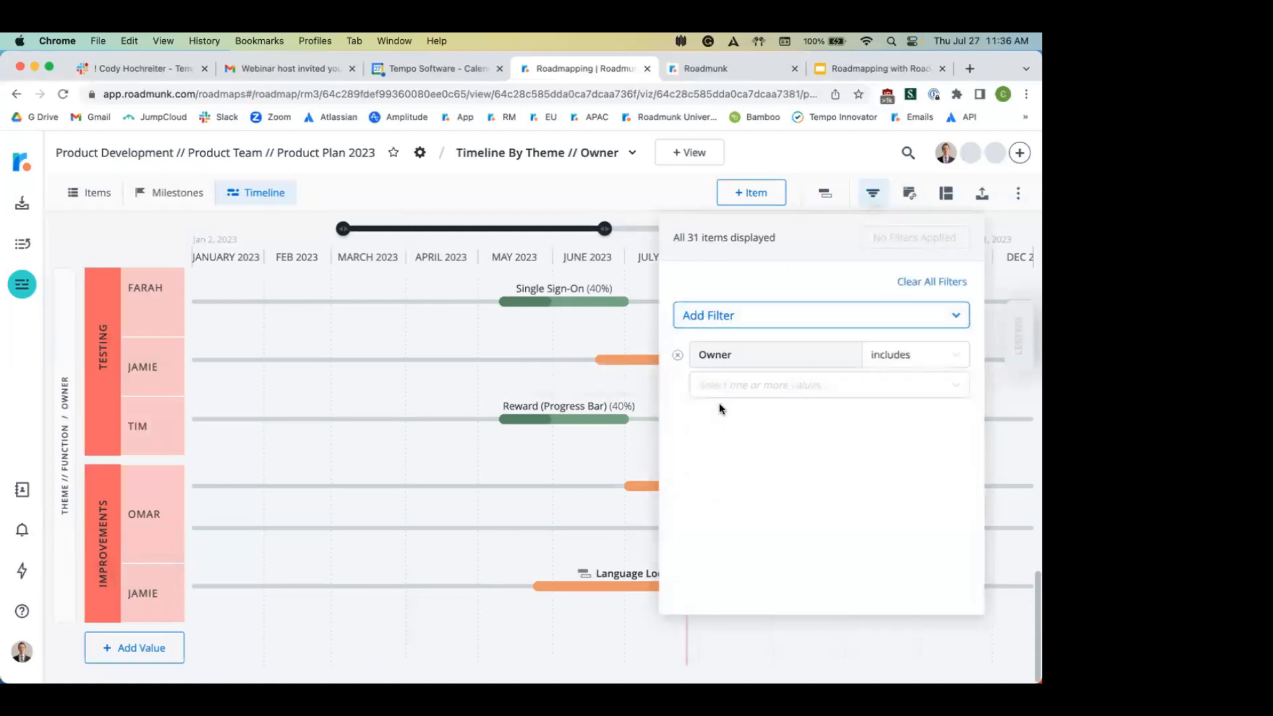
left_click(825, 392)
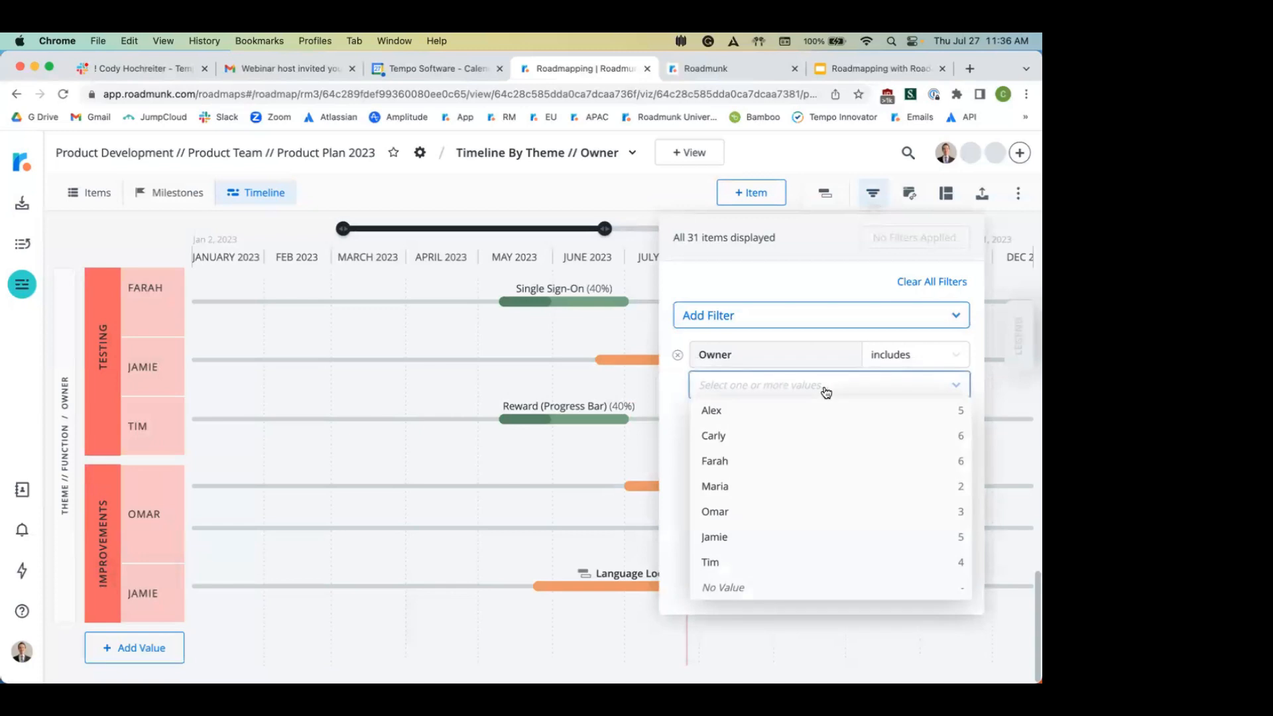
left_click(781, 420)
left_click(941, 240)
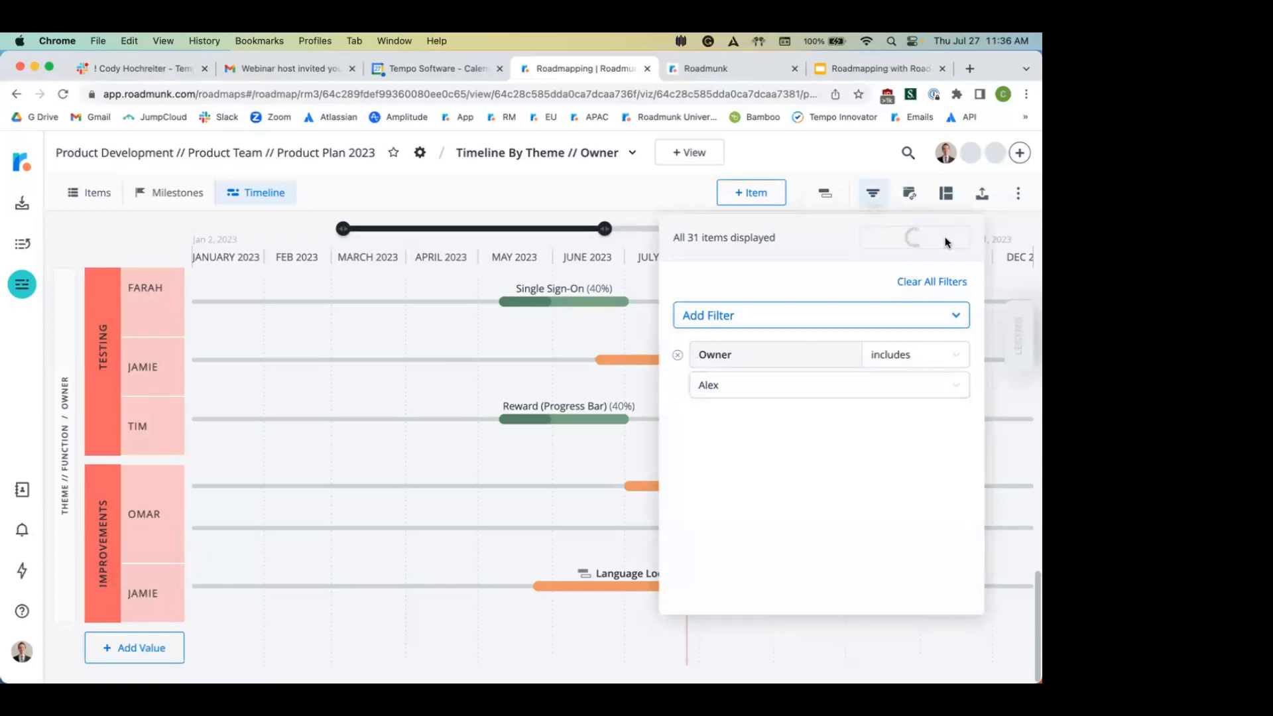
left_click(619, 176)
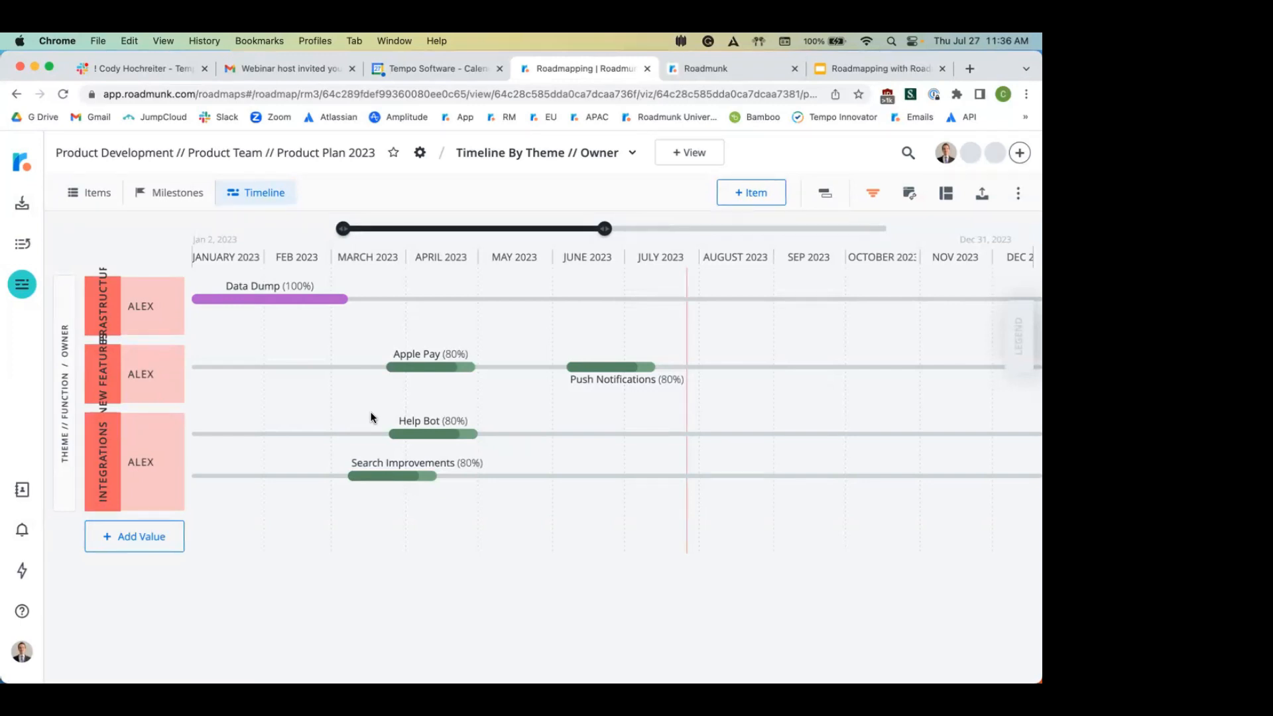
Step: Remove the Owner is Alex filter to show all 31 items again
left_click(865, 193)
left_click(919, 281)
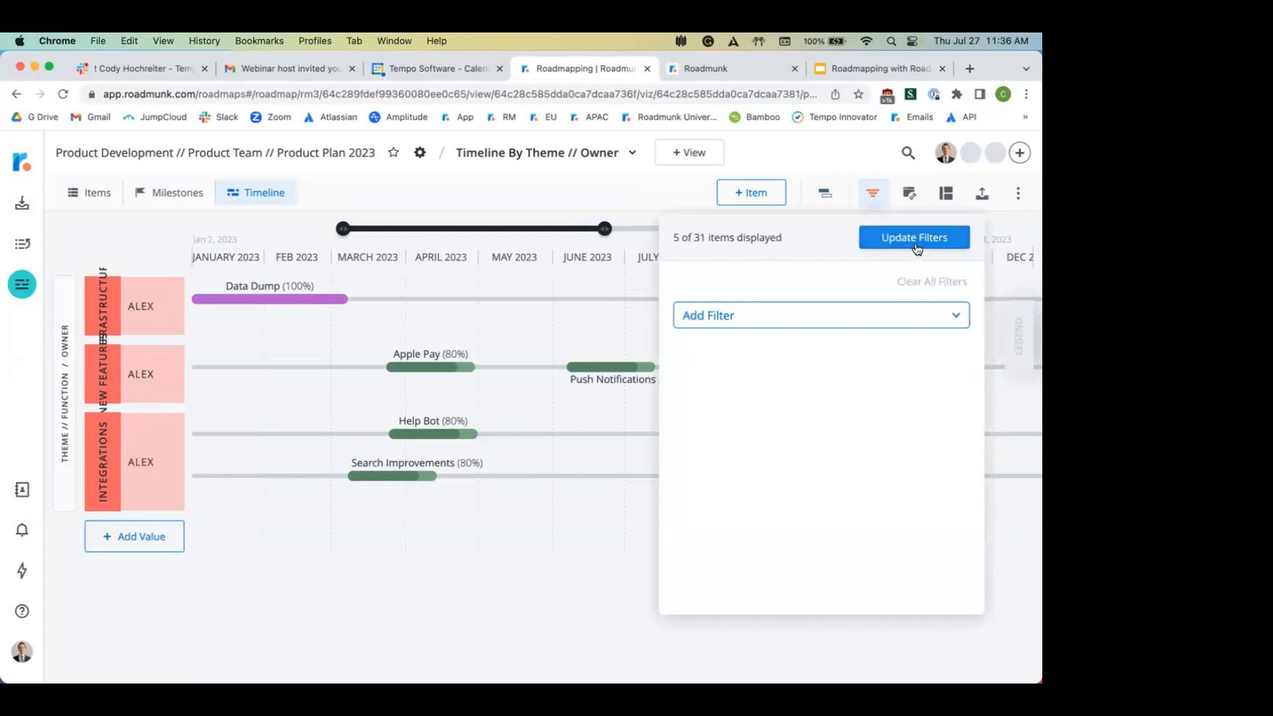
left_click(916, 239)
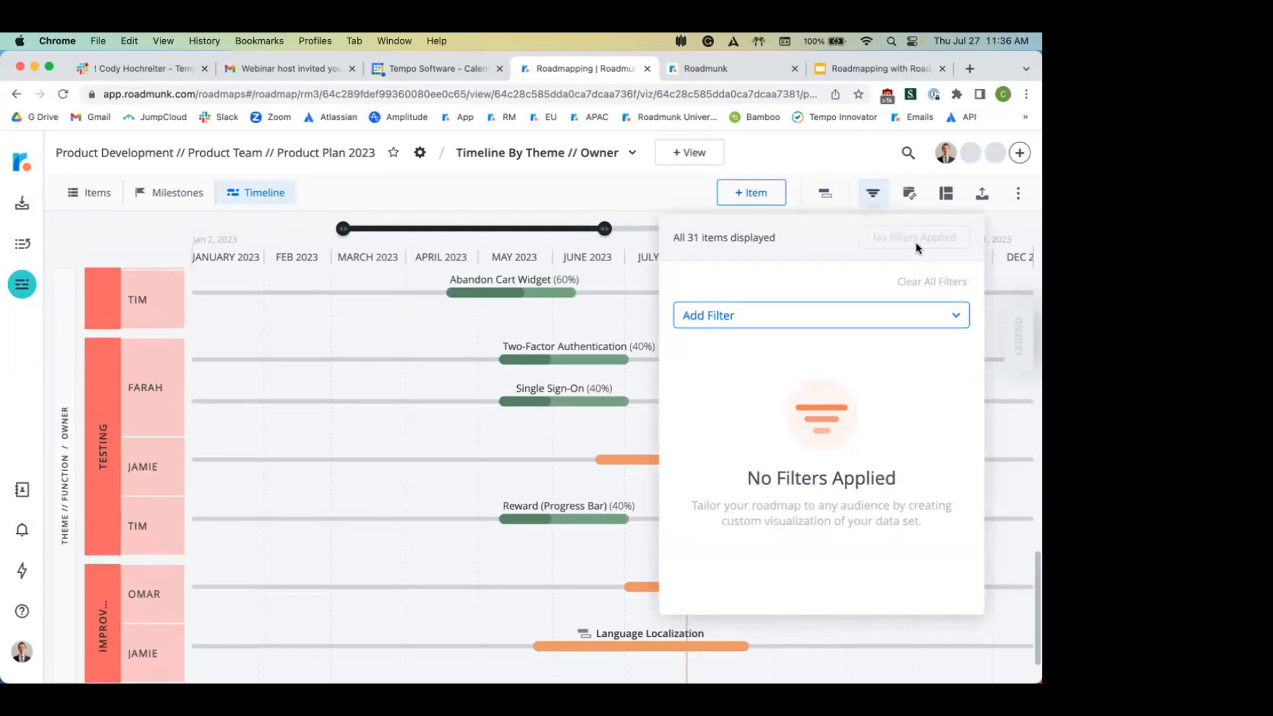
left_click(843, 155)
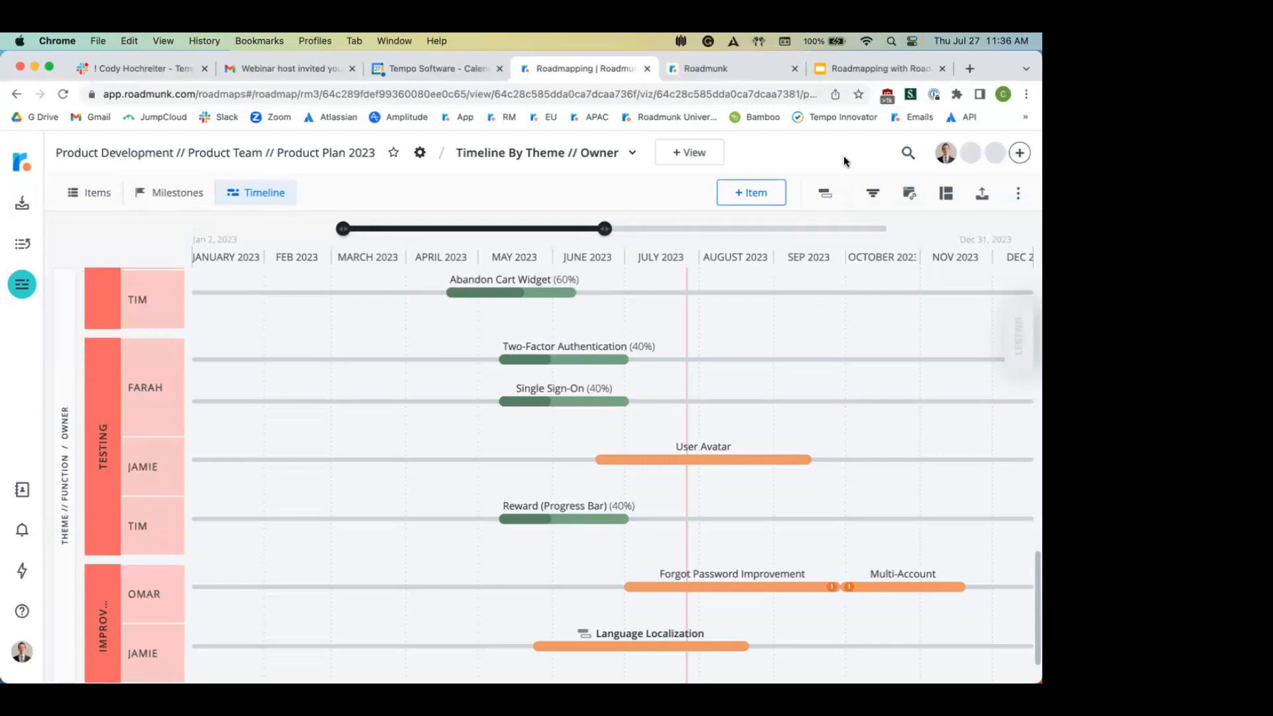
Step: Add a Swimlane view titled 'Swimlane by Quarters // Owner'
left_click(691, 152)
left_click(465, 460)
left_click(452, 313)
key("super+a")
type("Swimlane")
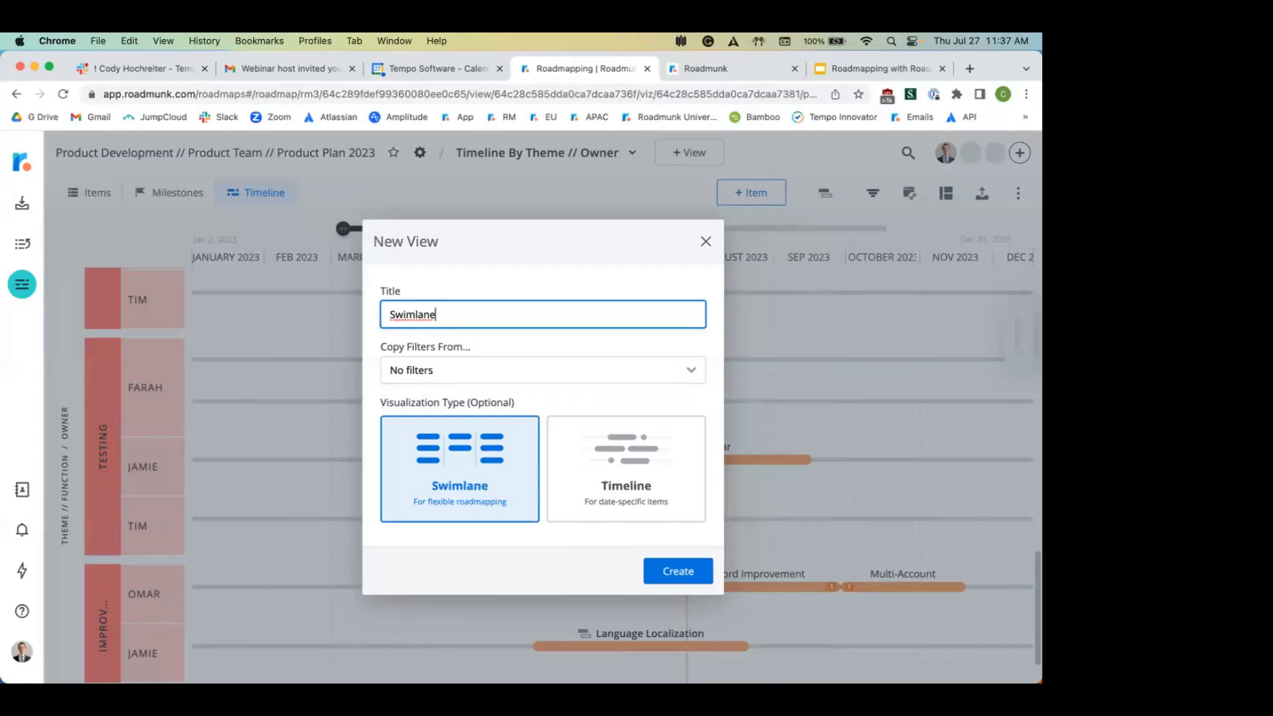
type("by Quarters // Owner")
left_click(692, 569)
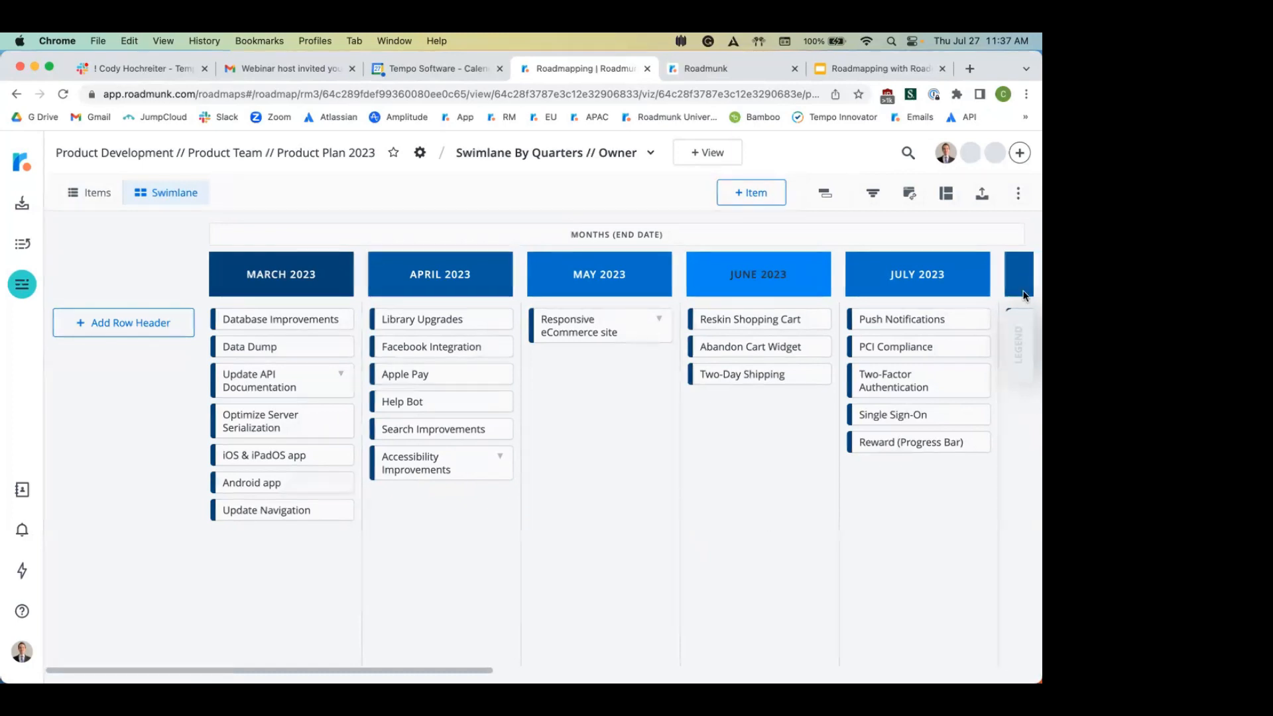
Step: Set swimlane columns to Quarters (Start Date) and rows to the Owner field
left_click(945, 195)
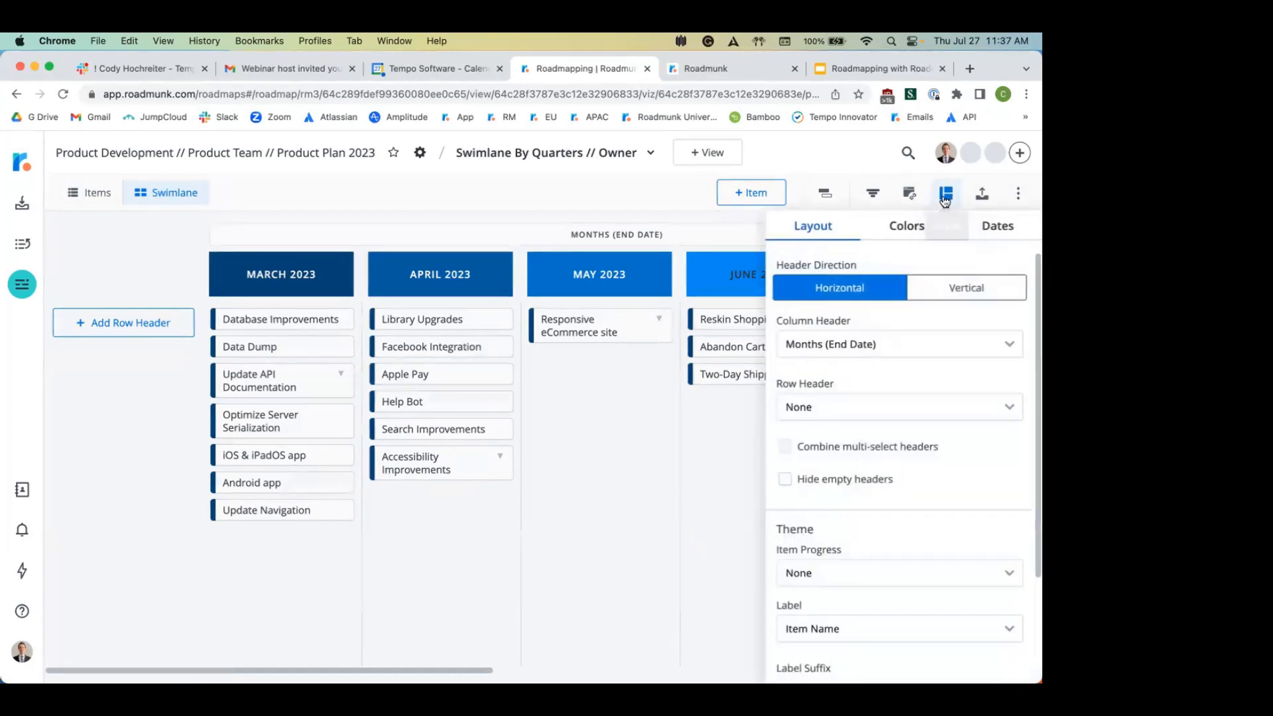
left_click(849, 342)
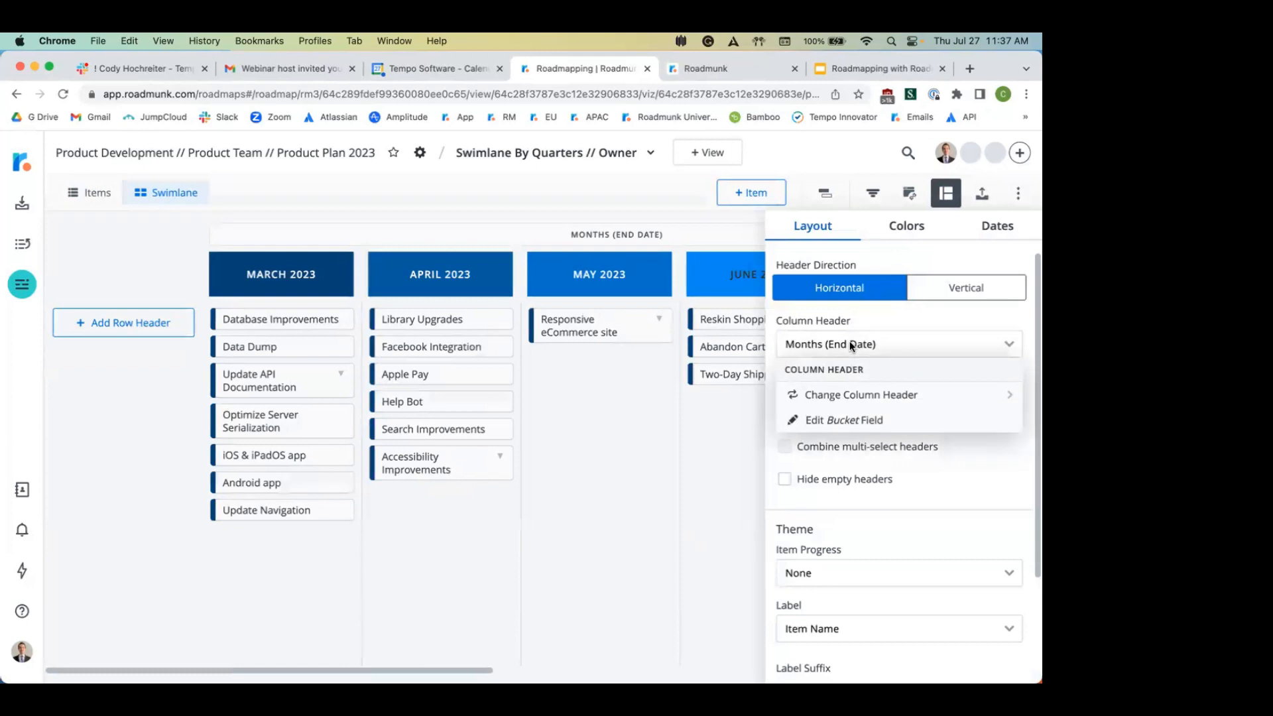
left_click(854, 394)
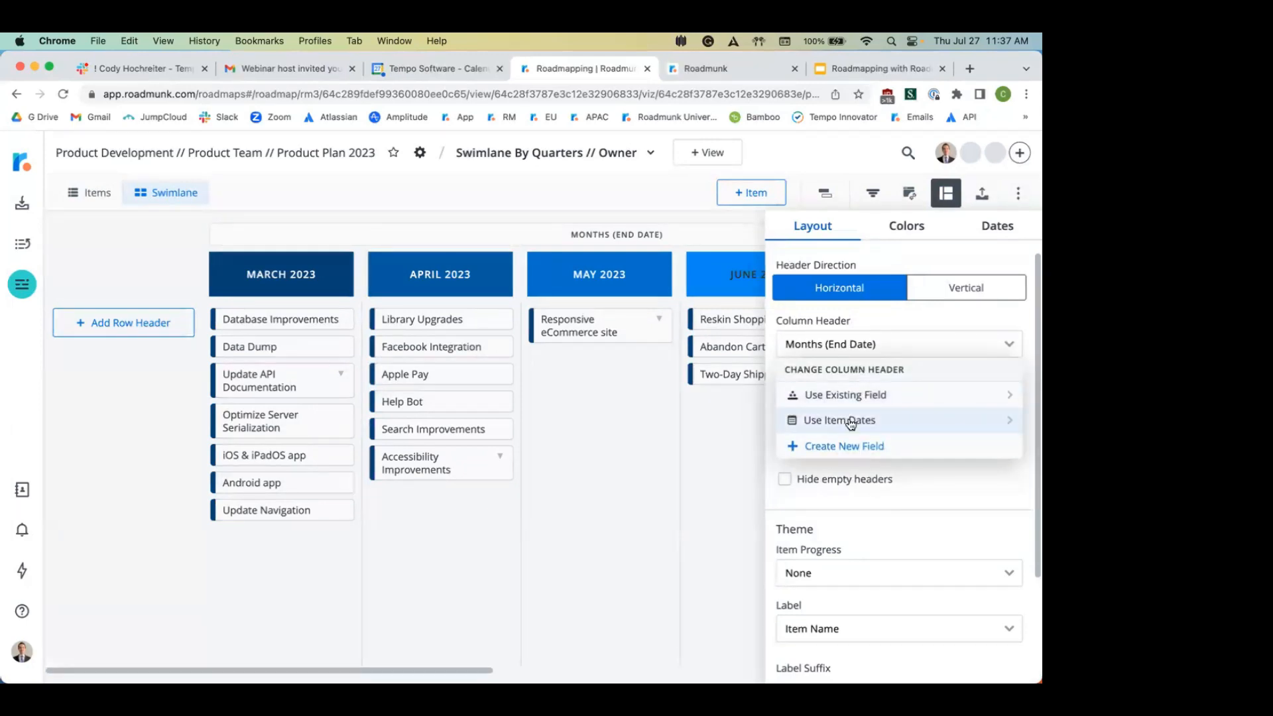
left_click(851, 423)
left_click(832, 468)
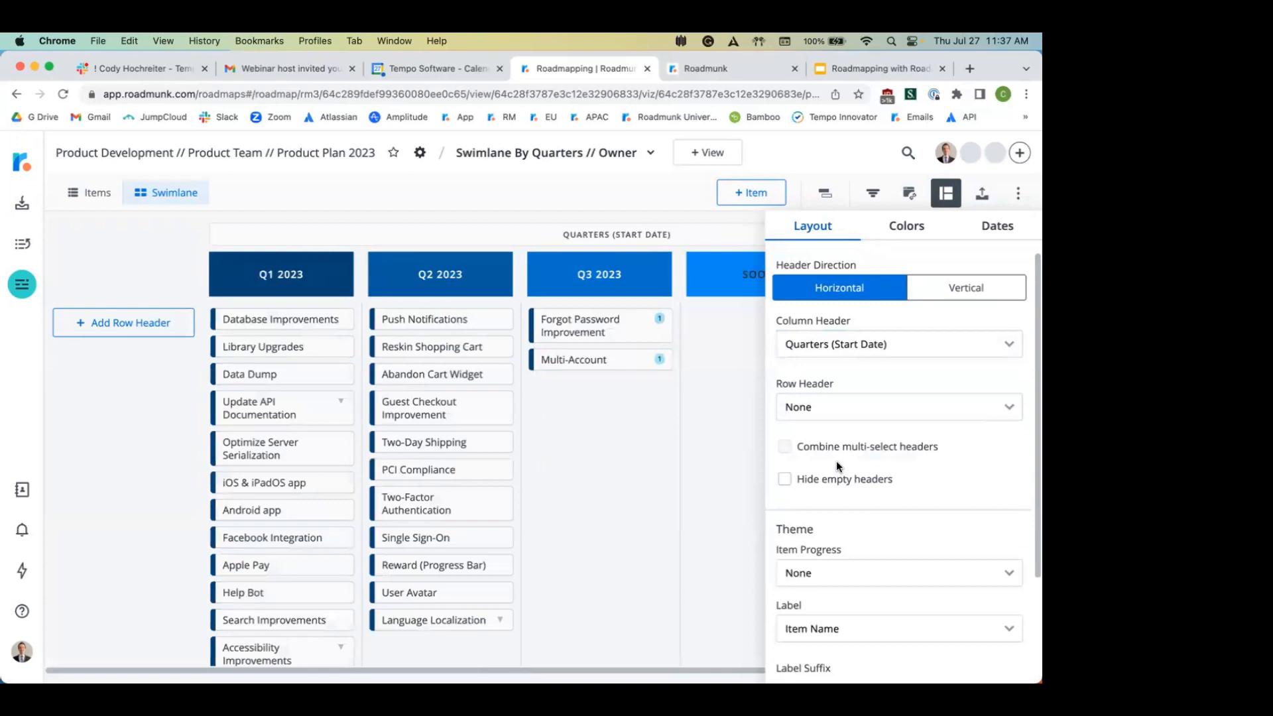
left_click(852, 417)
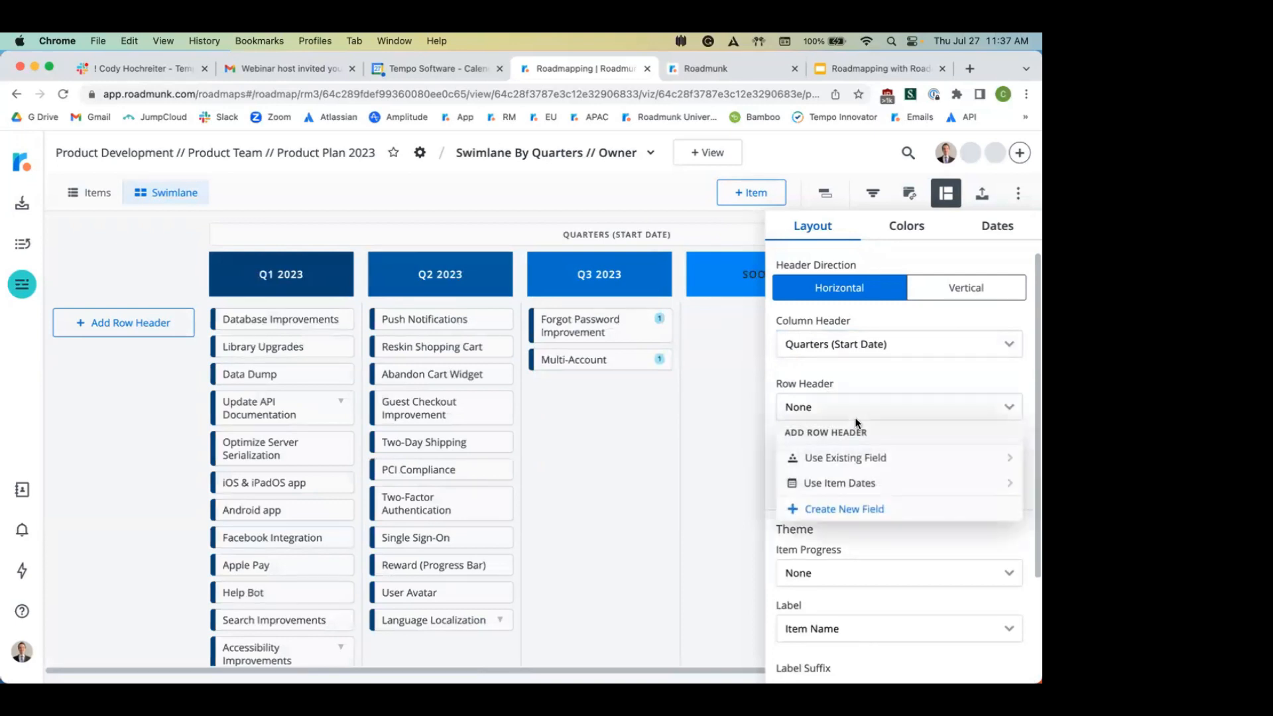
left_click(857, 460)
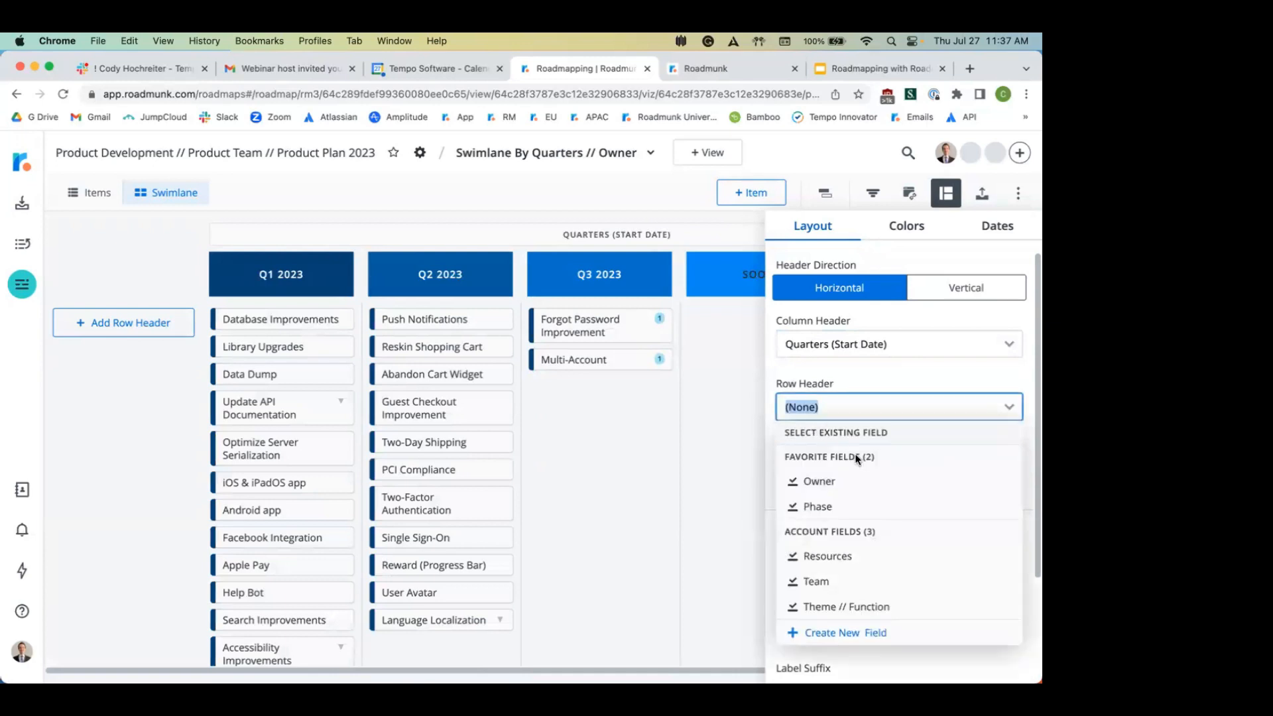
left_click(829, 484)
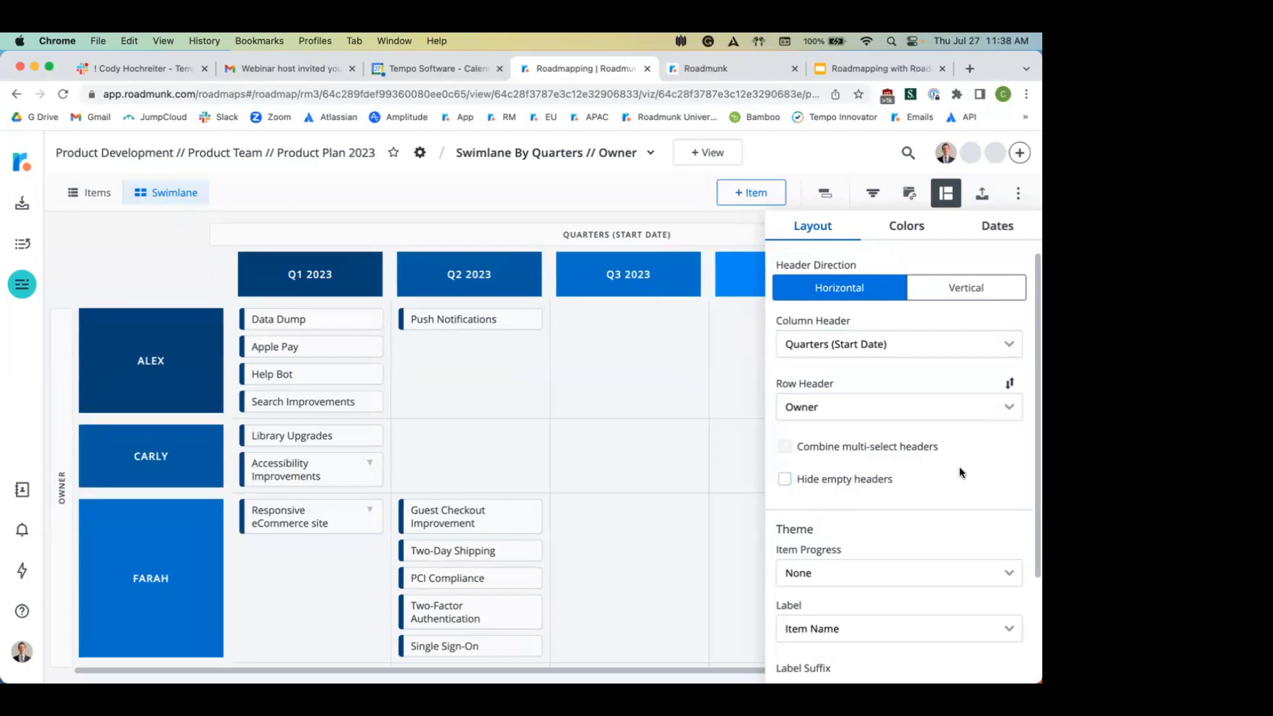
Step: Set Item Progress to Progress Completed and Label Suffix to Team
scroll(962, 473, "down", 3)
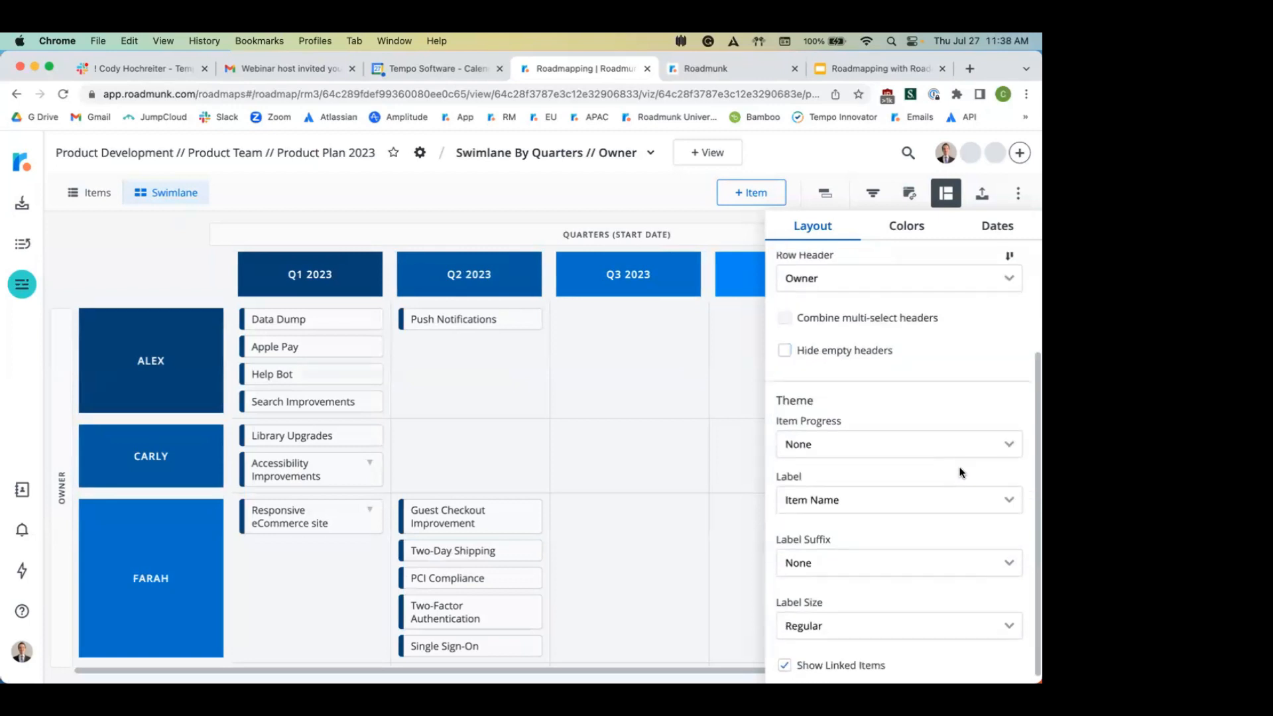
left_click(867, 443)
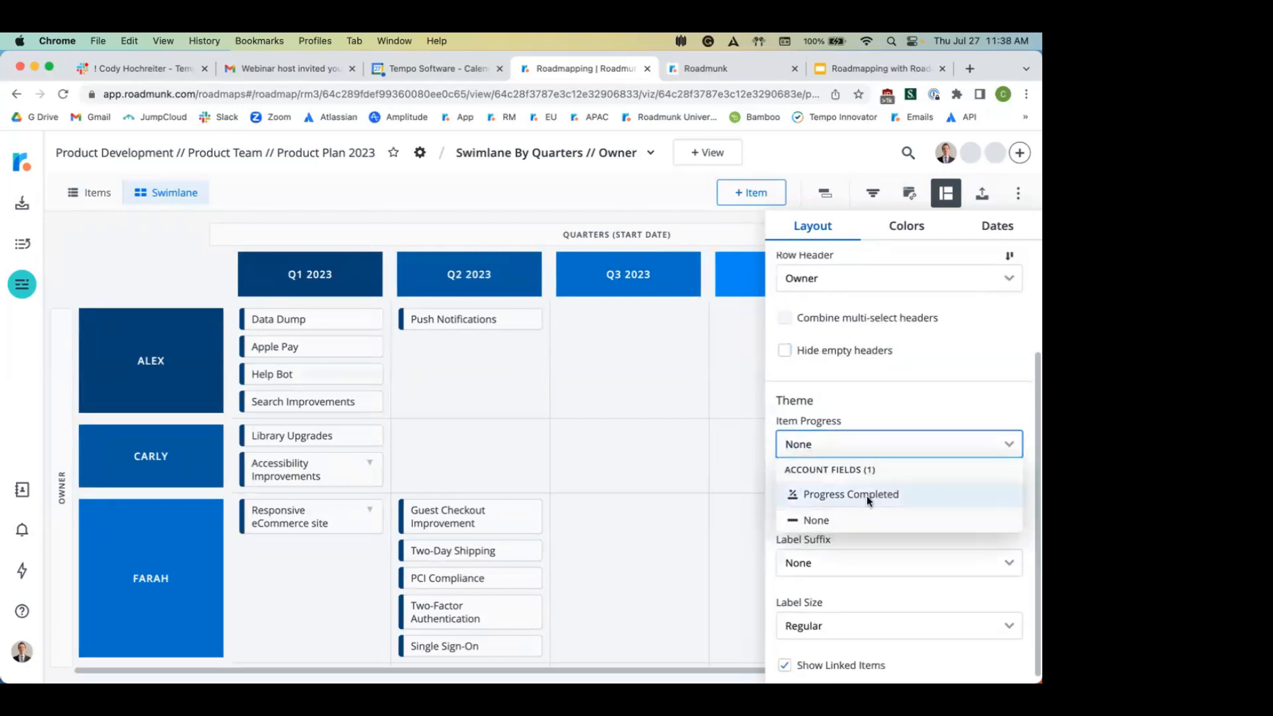
left_click(866, 495)
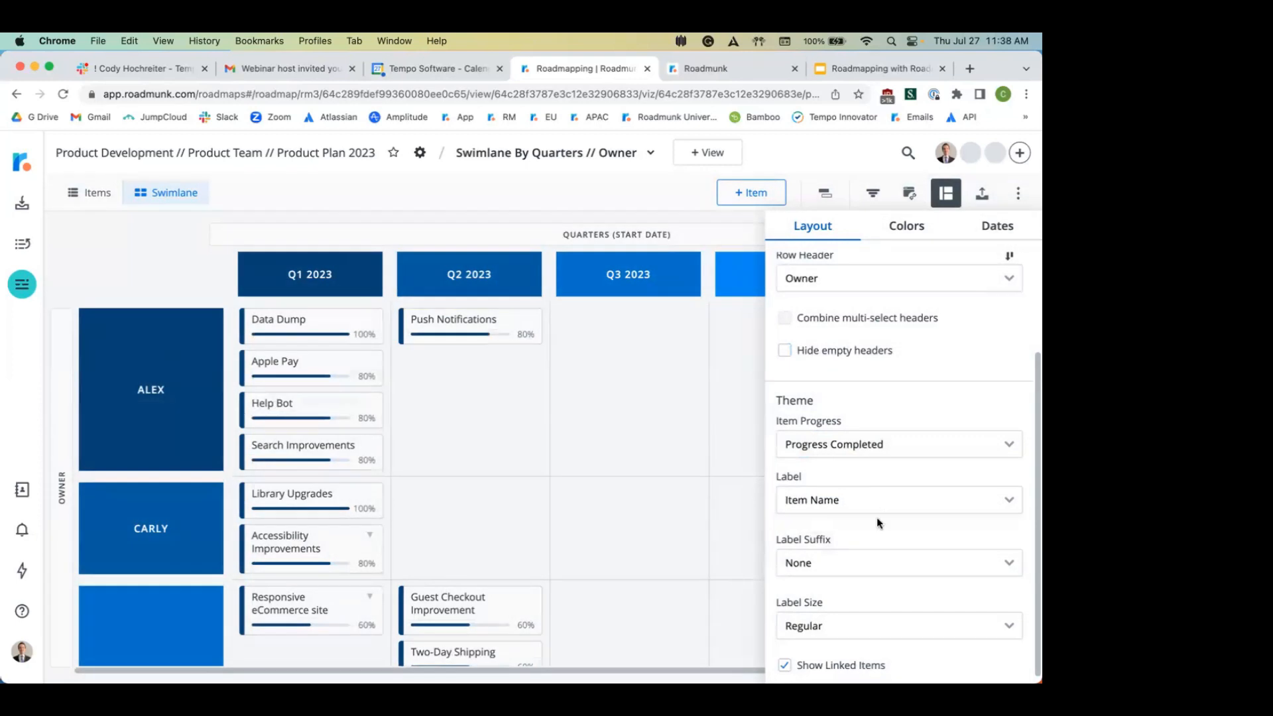
left_click(860, 563)
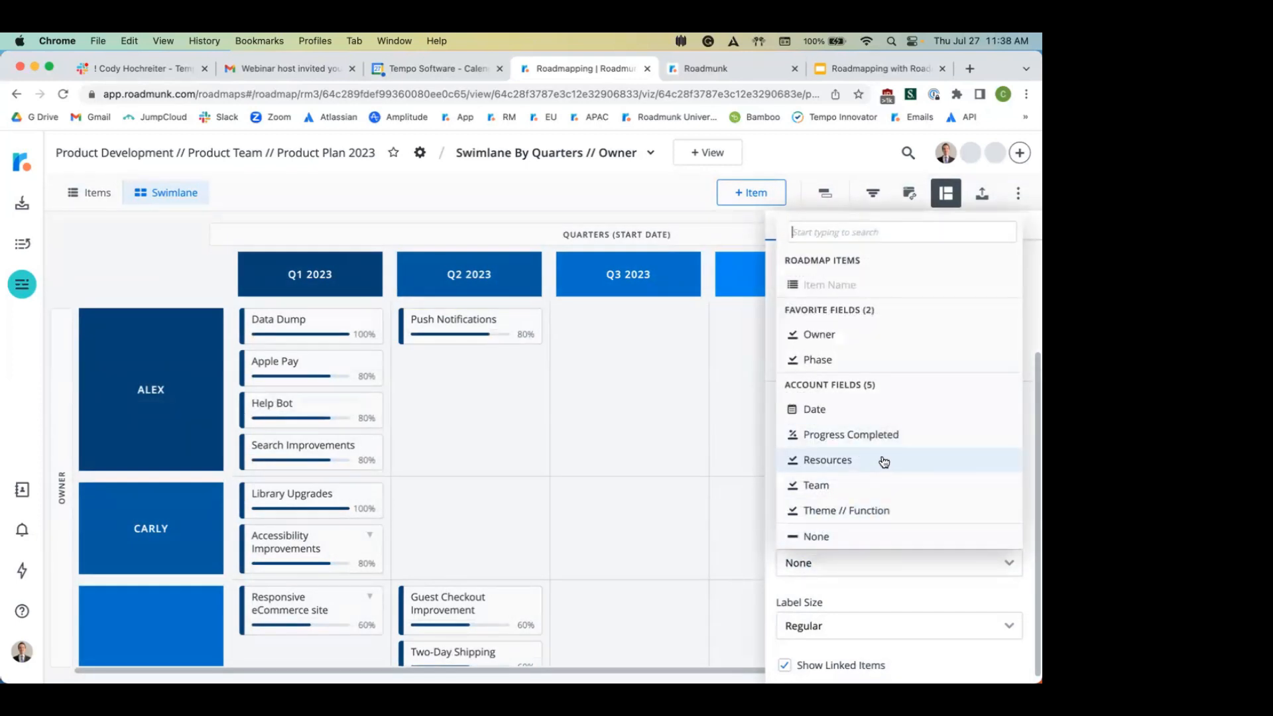
left_click(899, 488)
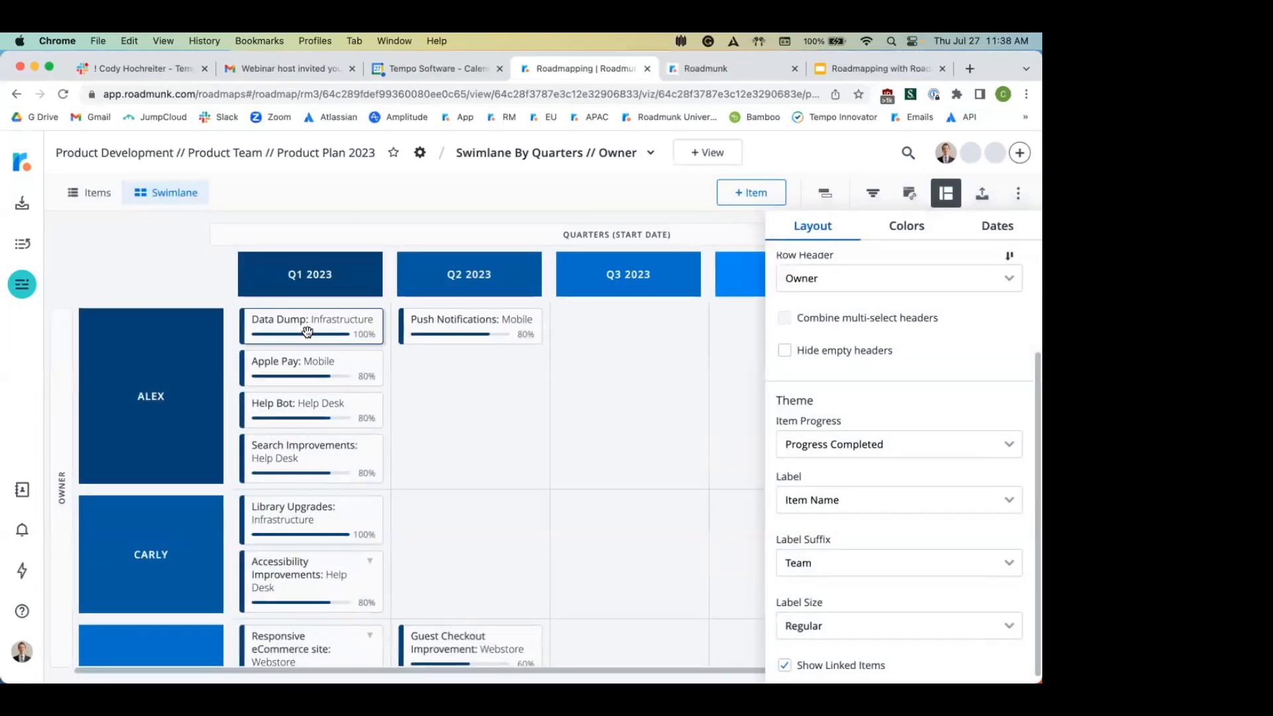
left_click(907, 234)
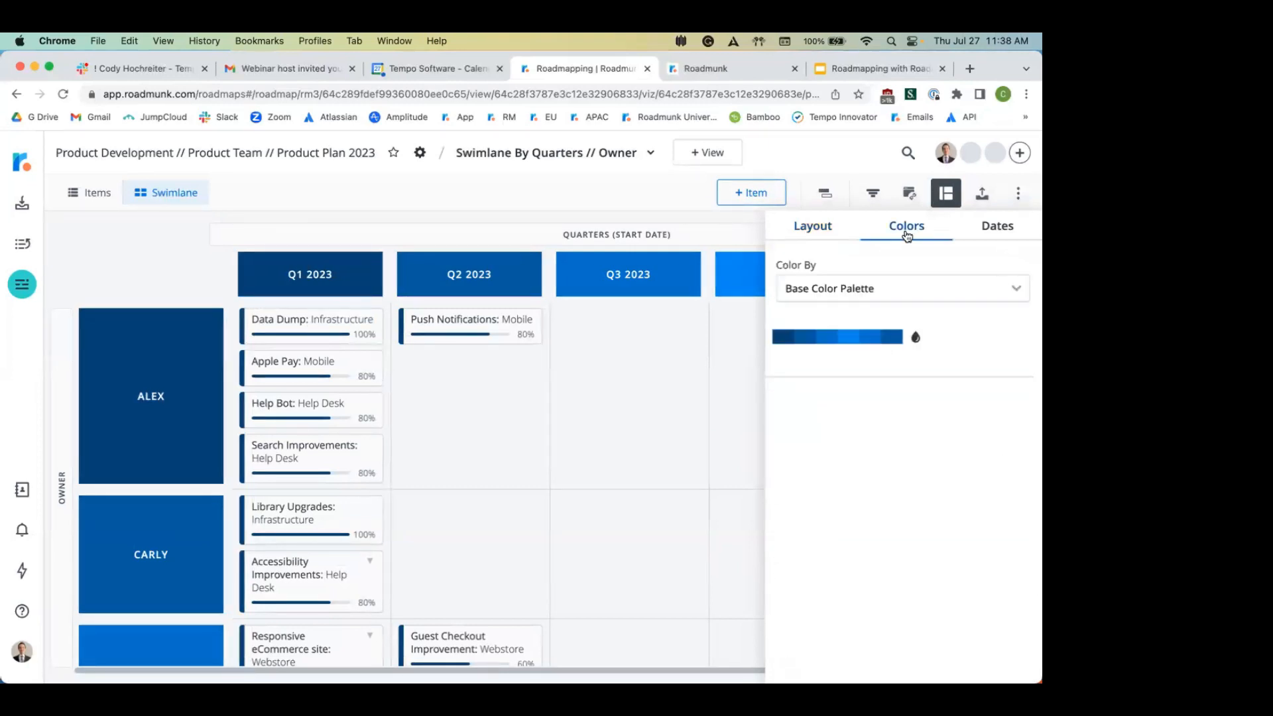
left_click(938, 285)
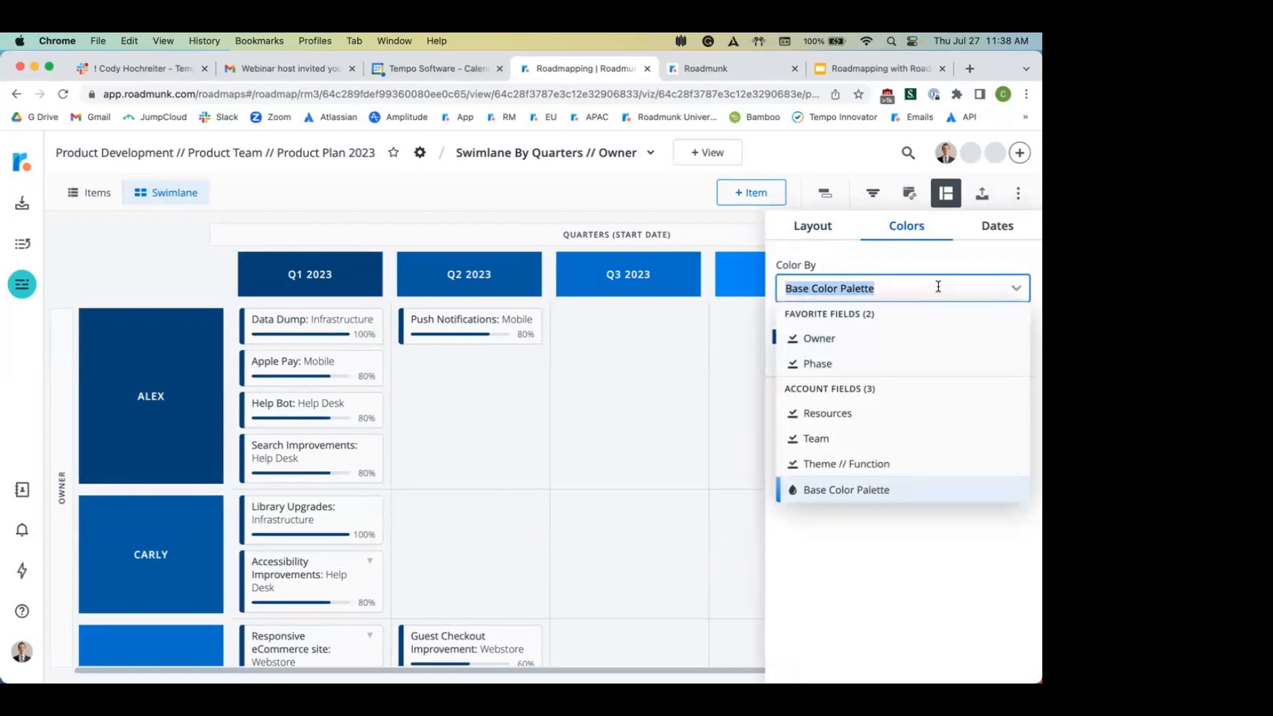
left_click(840, 363)
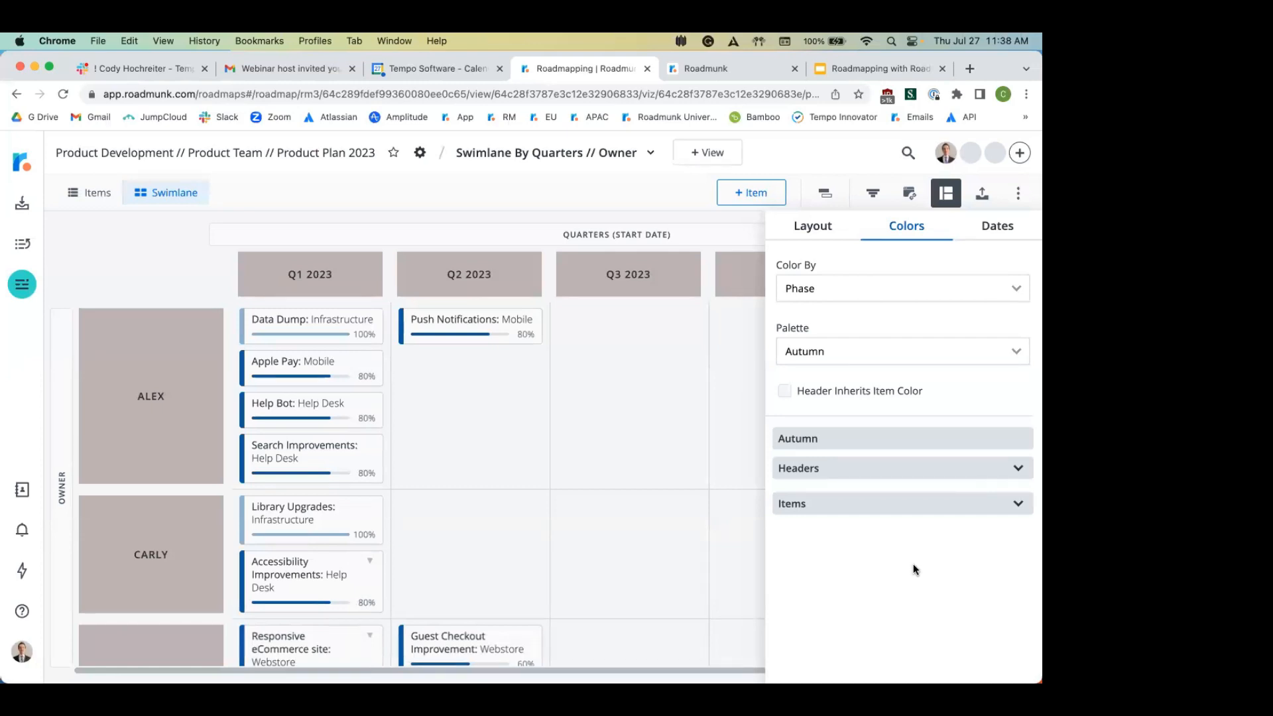
left_click(730, 438)
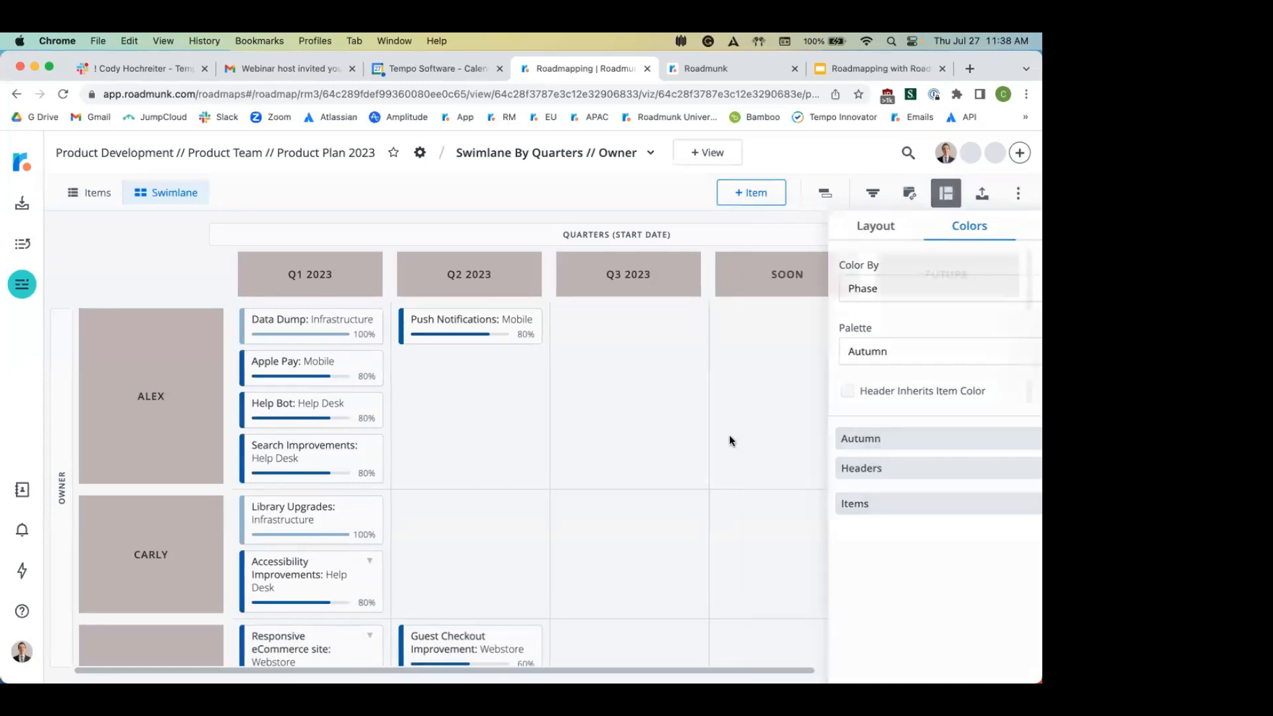
scroll(585, 446, "down", 5)
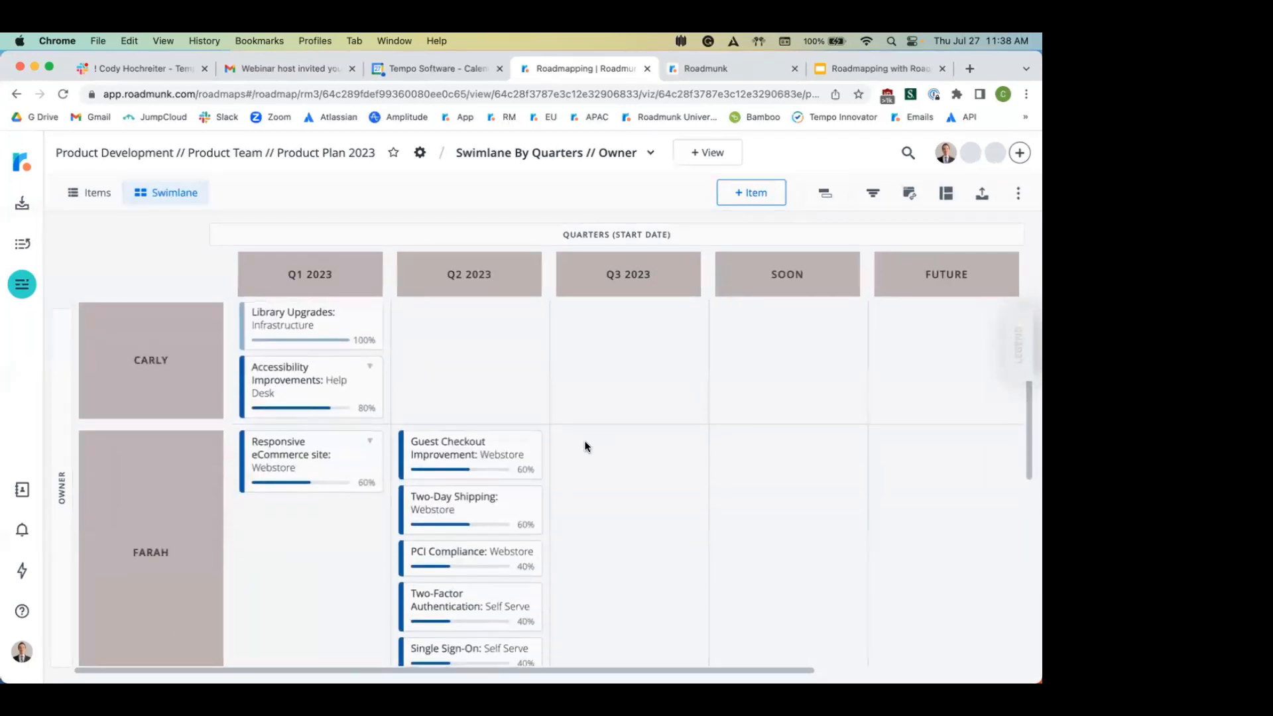
scroll(583, 440, "down", 5)
mouse_move(612, 571)
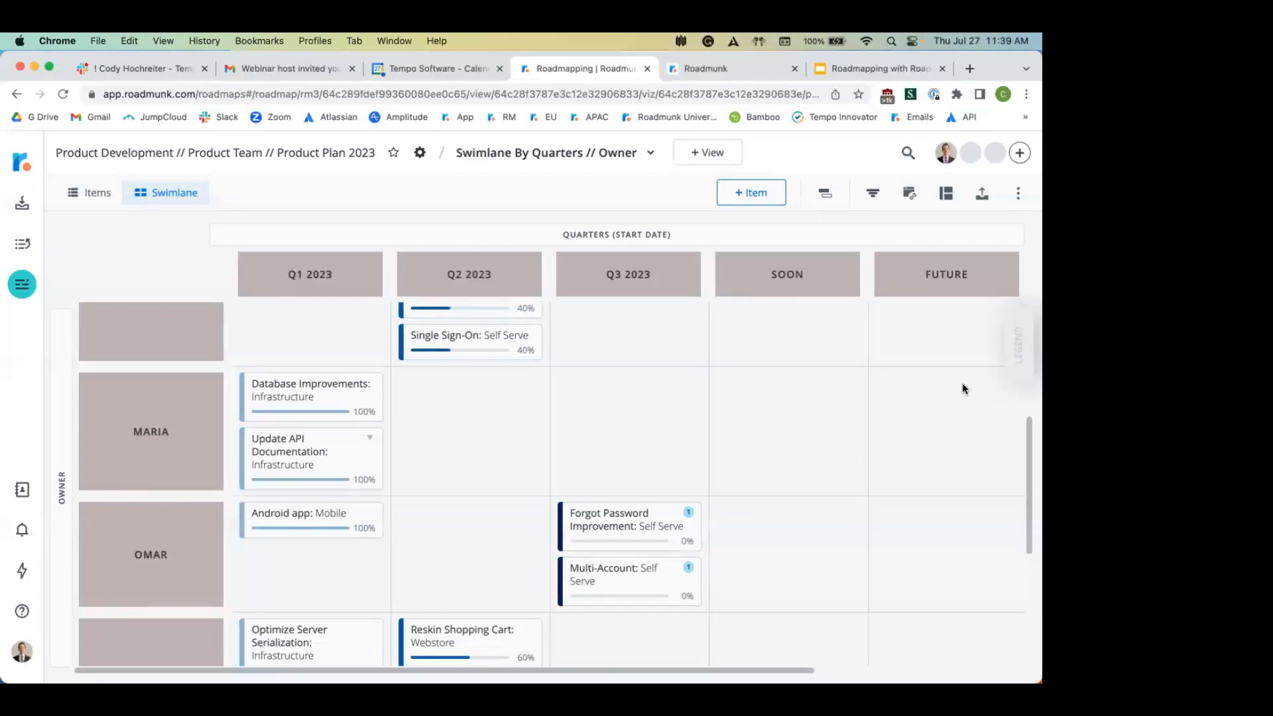
left_click(1011, 343)
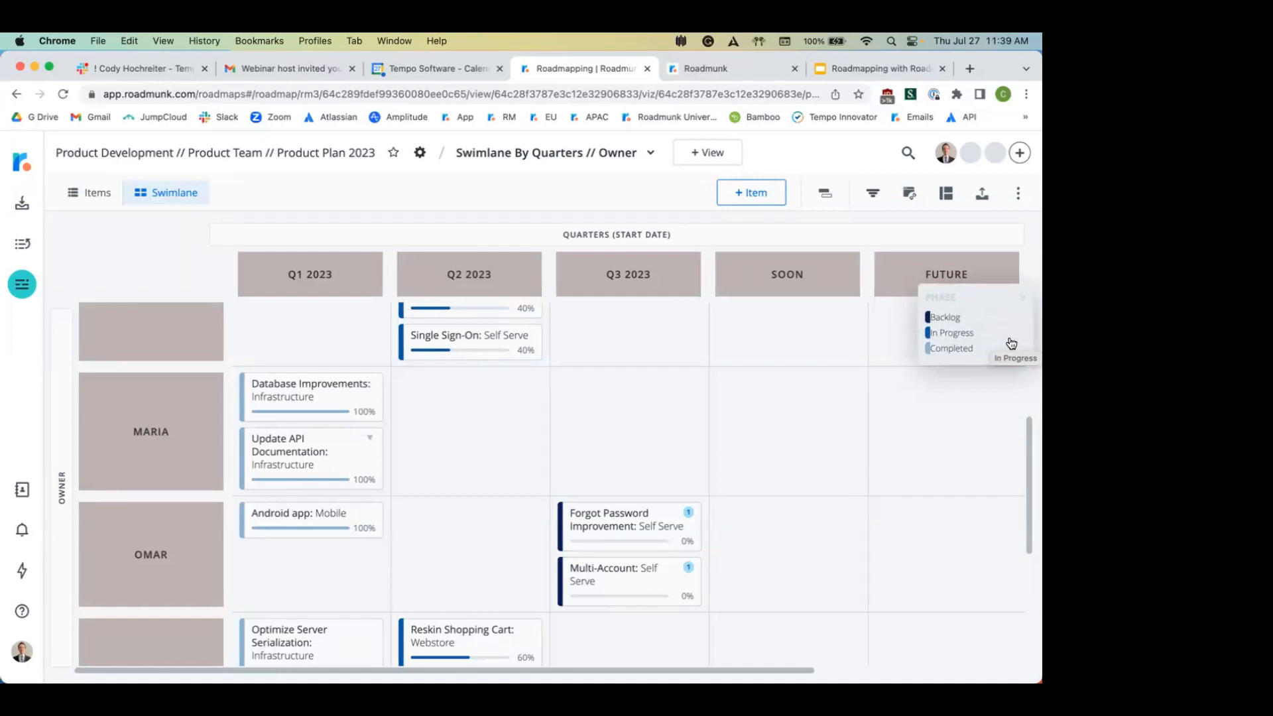
left_click(993, 309)
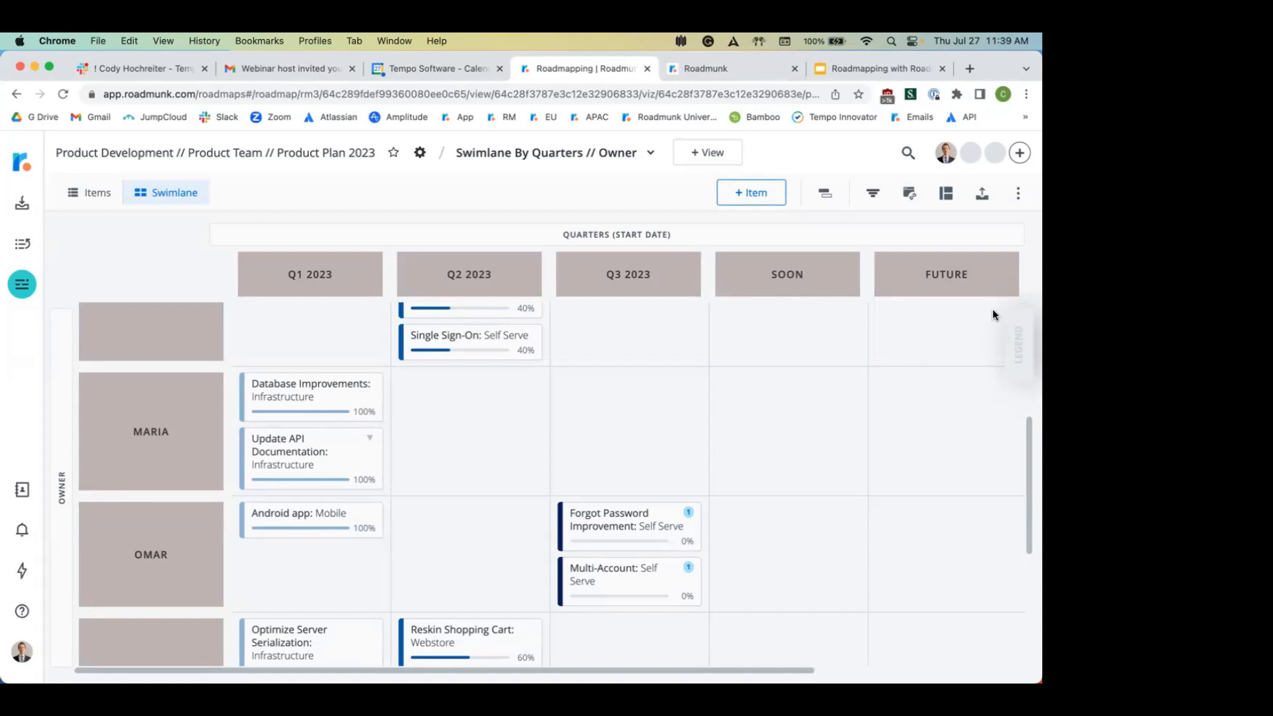
left_click(1021, 154)
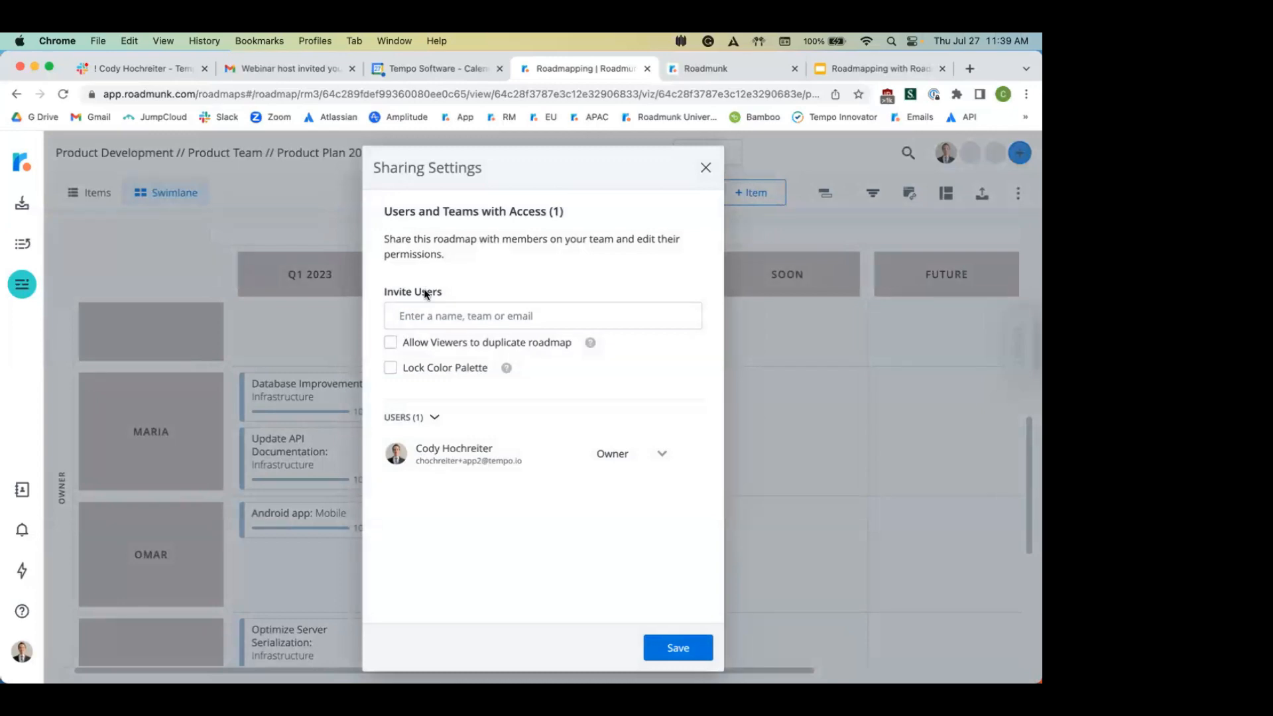
left_click(496, 314)
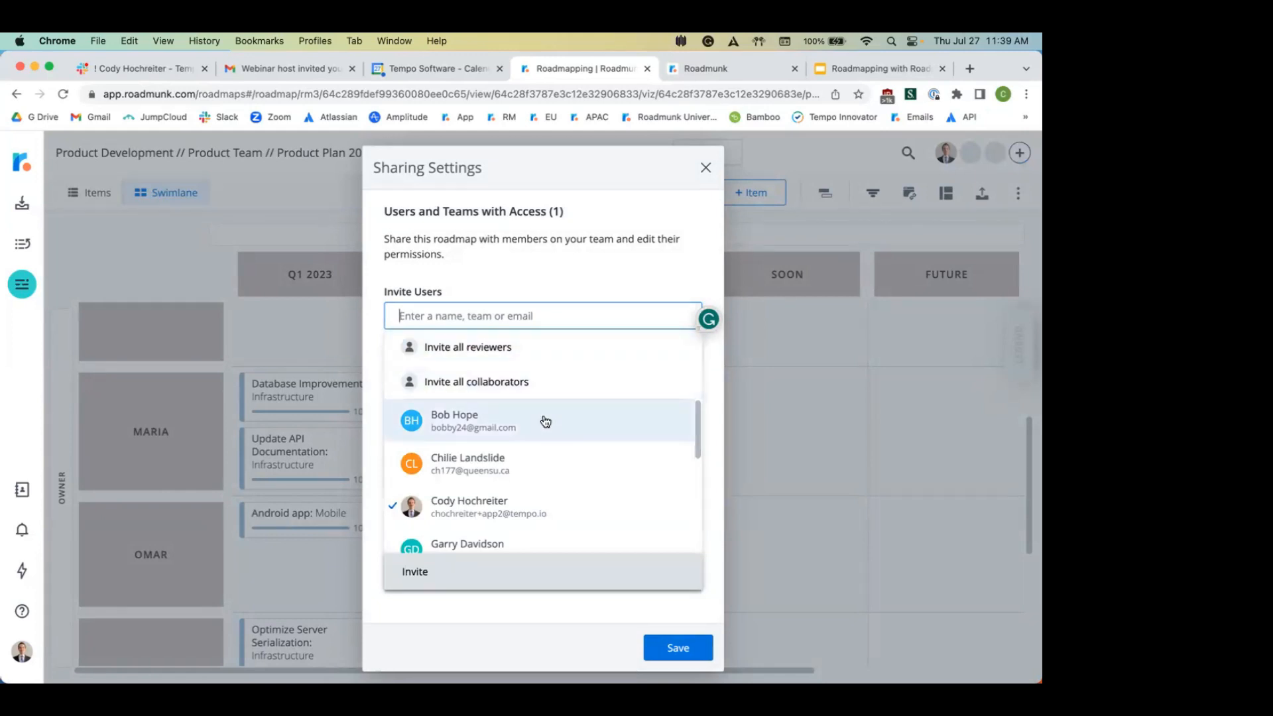
scroll(544, 421, "down", 5)
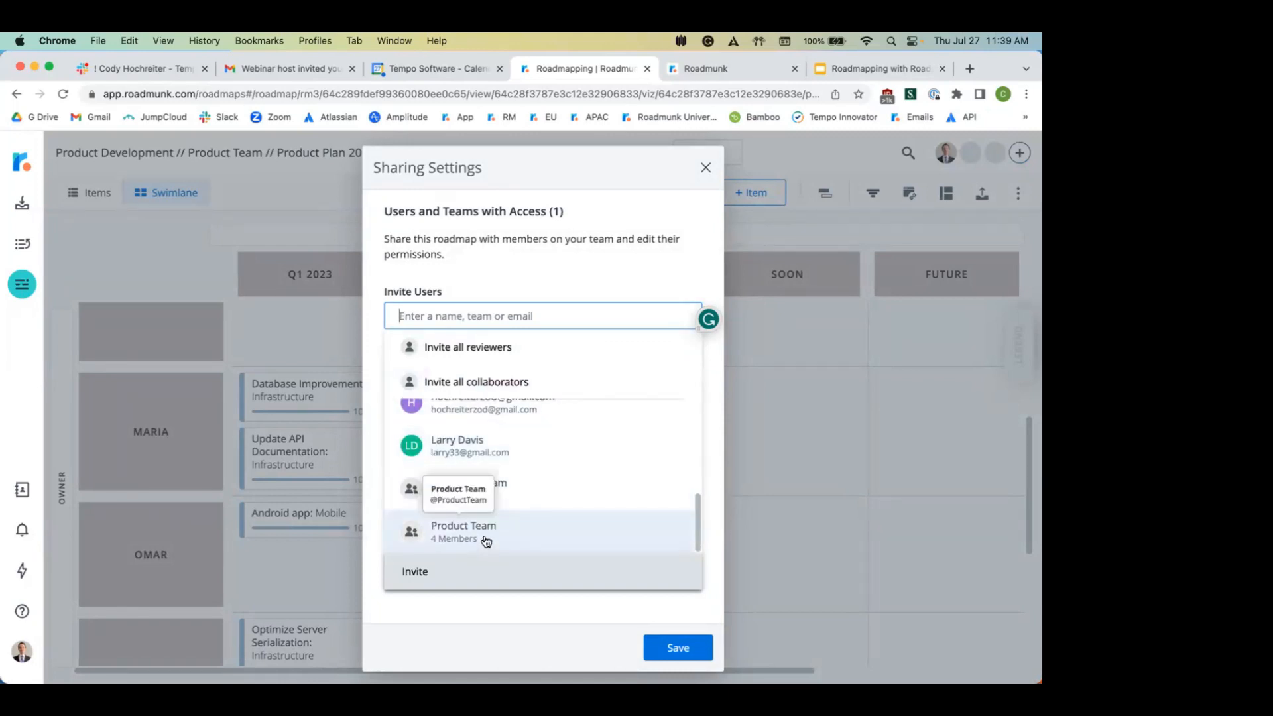
left_click(485, 538)
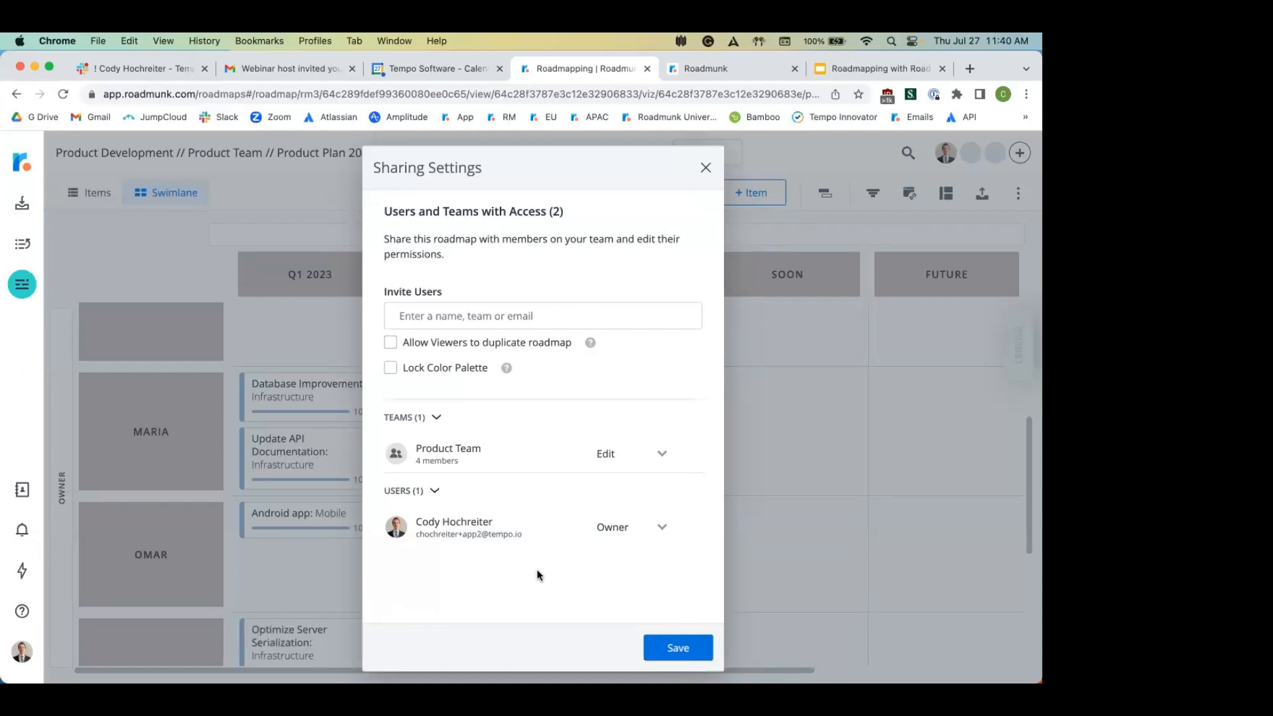
left_click(662, 455)
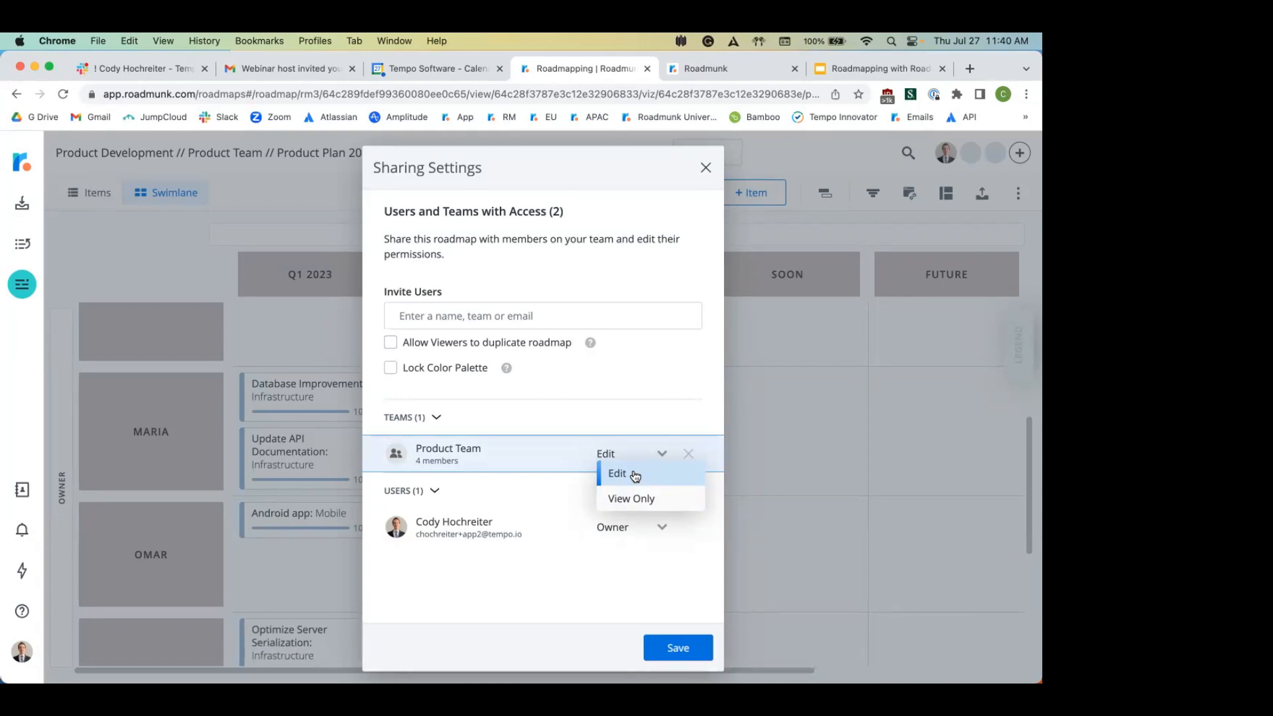
left_click(642, 499)
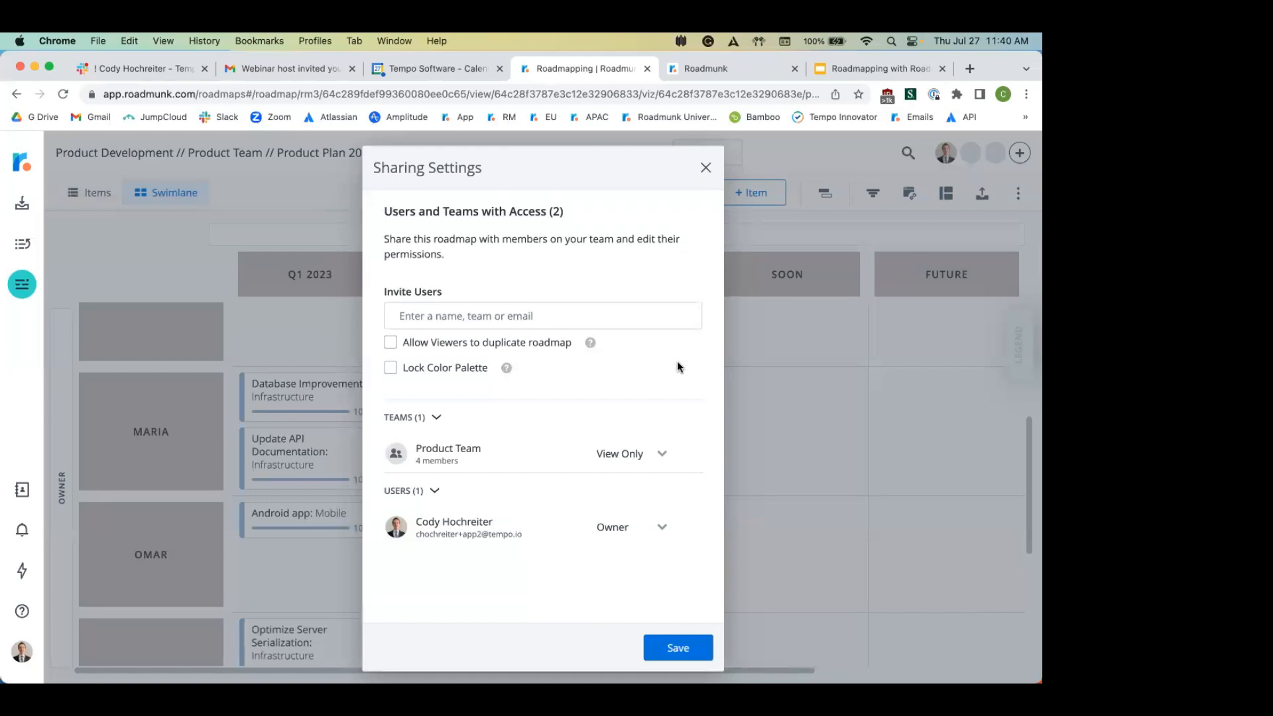
left_click_drag(630, 174, 631, 122)
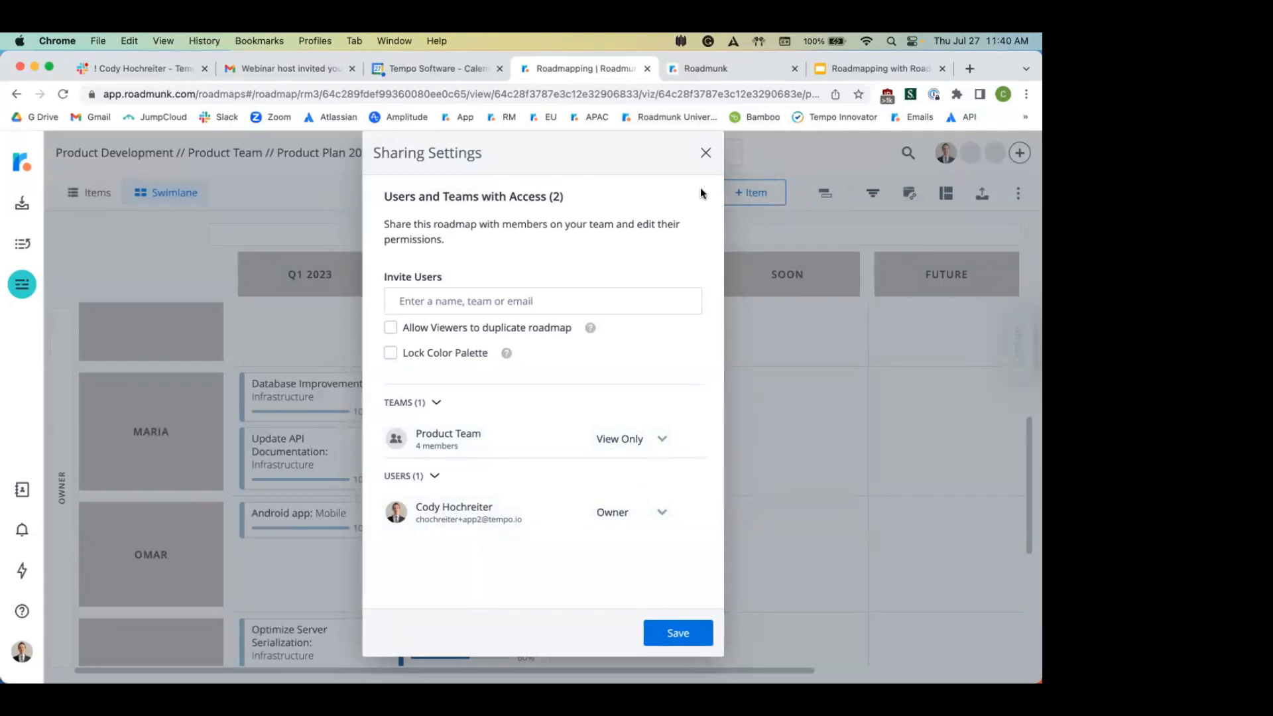
left_click(705, 153)
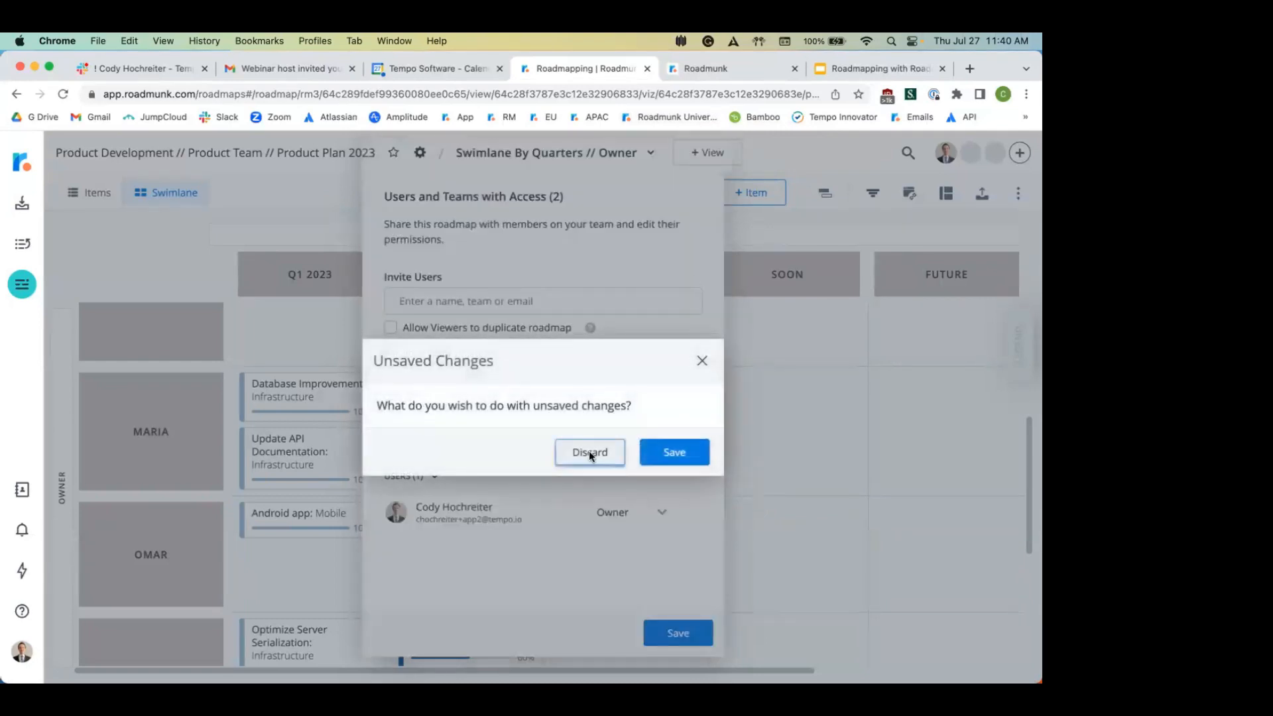
left_click(589, 451)
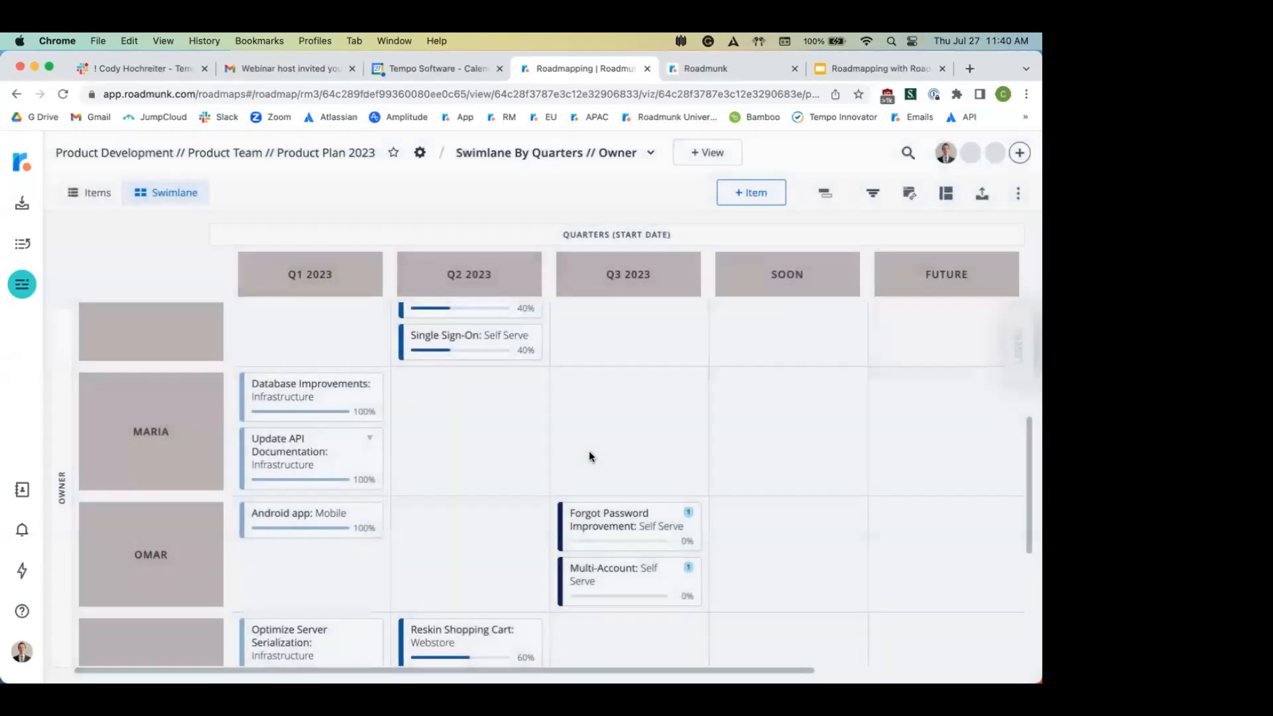
Step: Open the PNG, HTML, URL export panel and switch to the URL publishing option
left_click(982, 195)
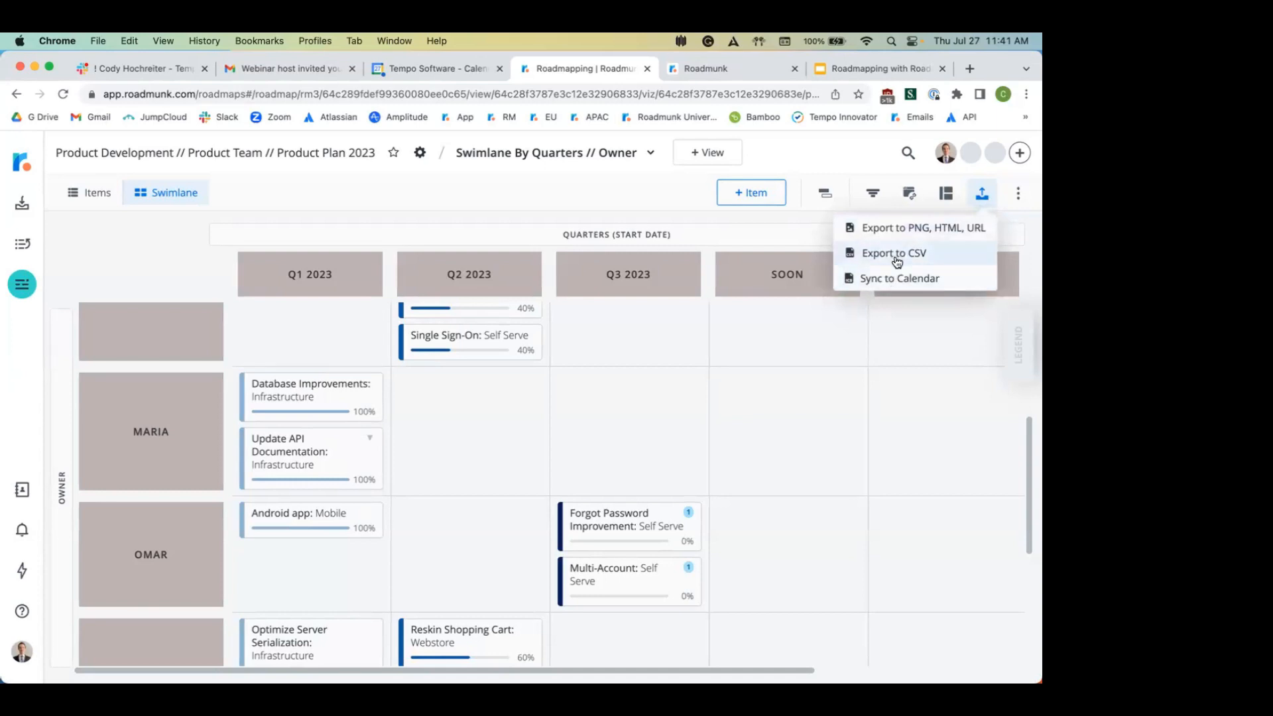
left_click(928, 229)
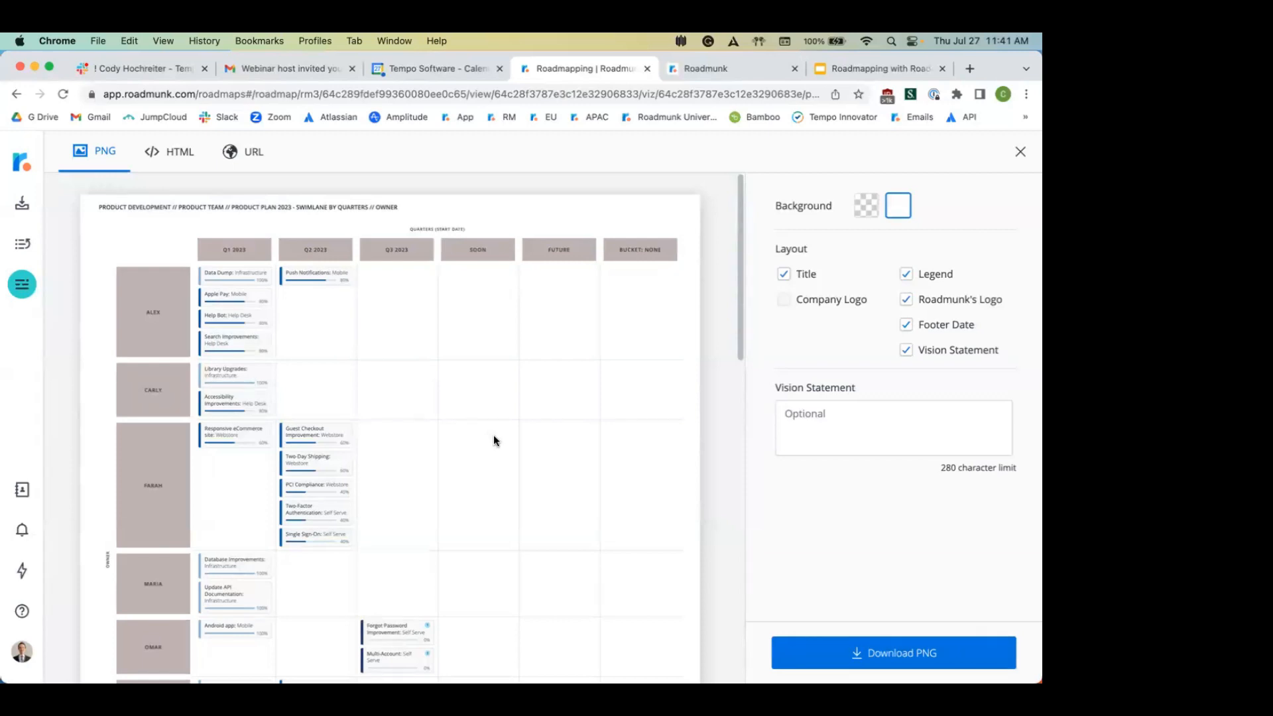
scroll(584, 511, "down", 5)
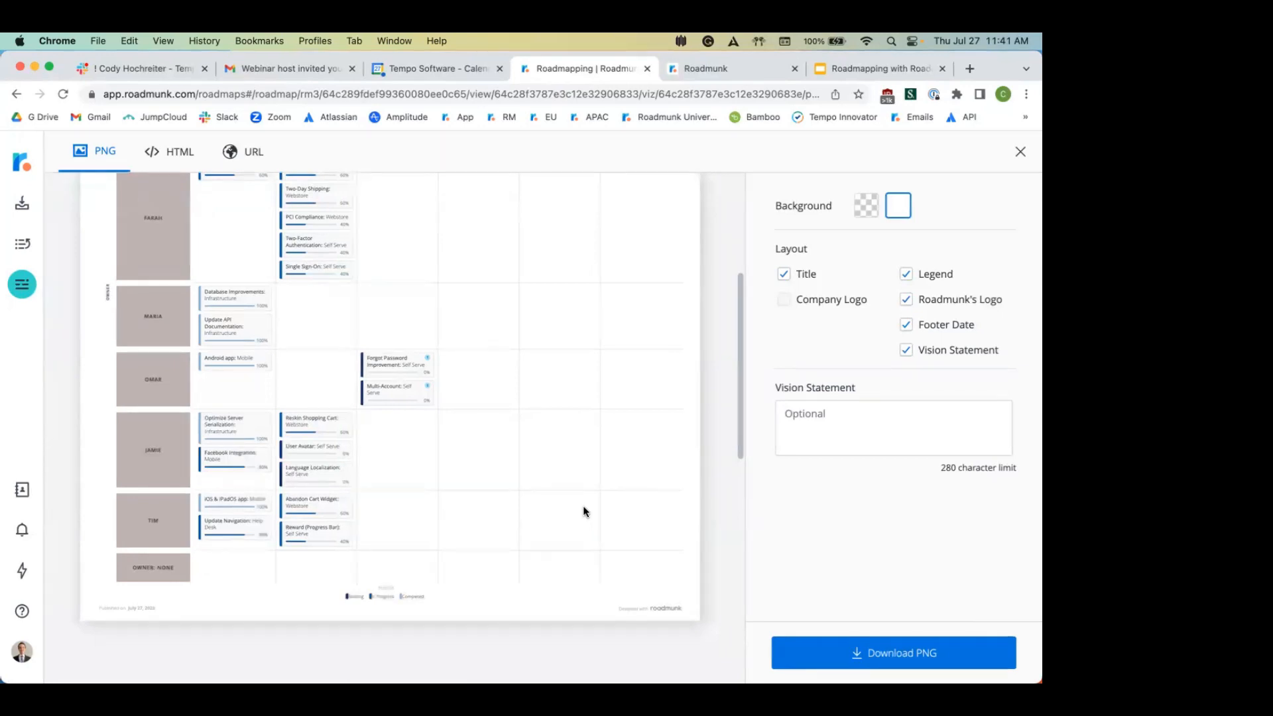
left_click(183, 154)
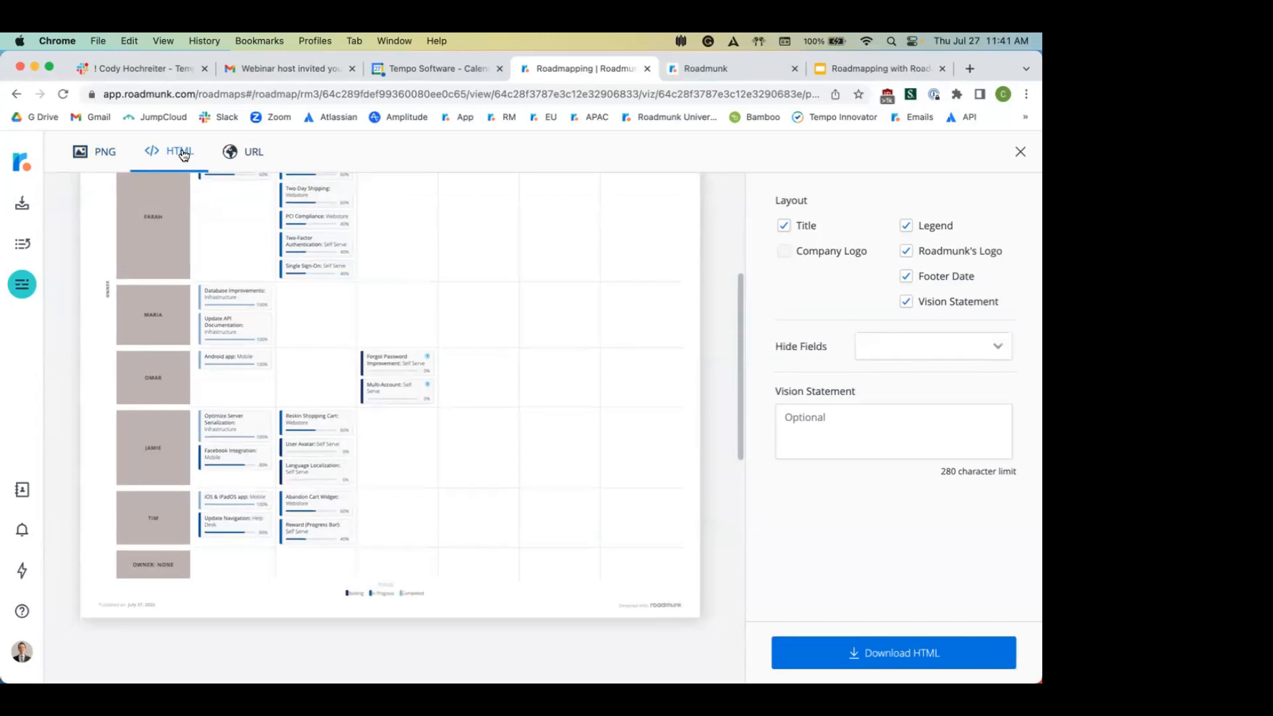
left_click(248, 149)
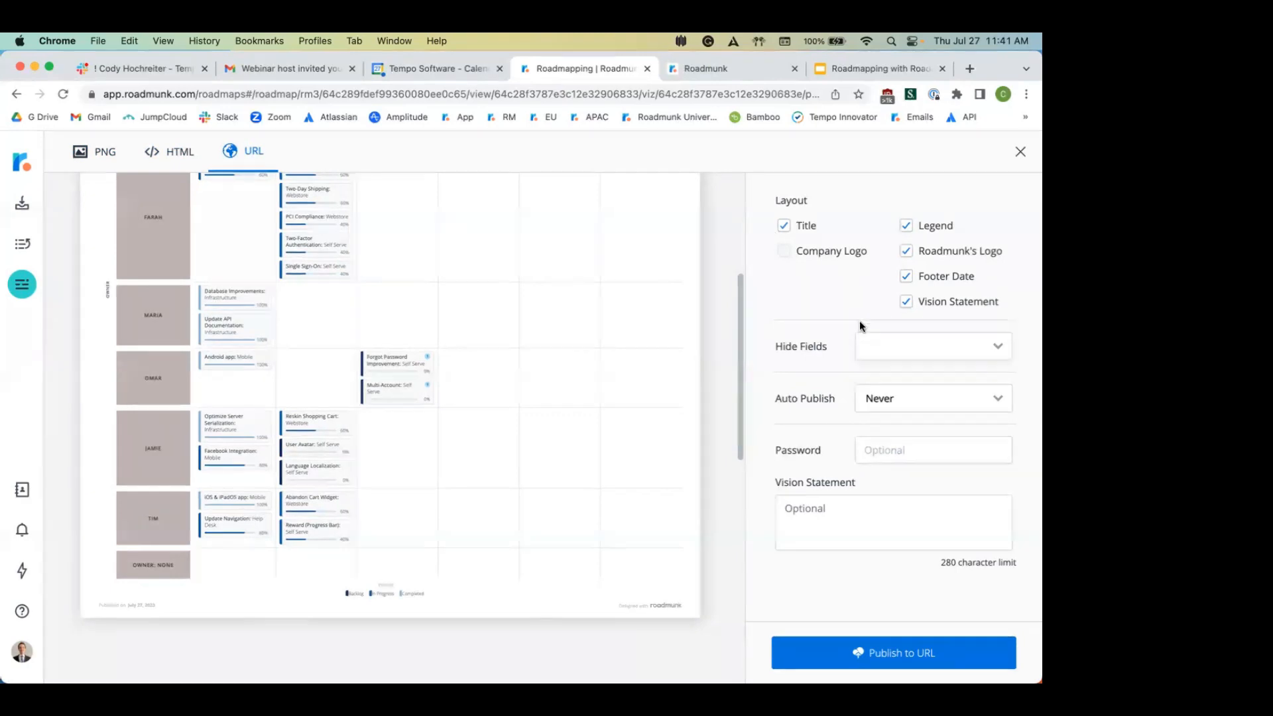
Step: Hide the Resources field, keep Auto Publish at Never, and publish to URL
left_click(896, 346)
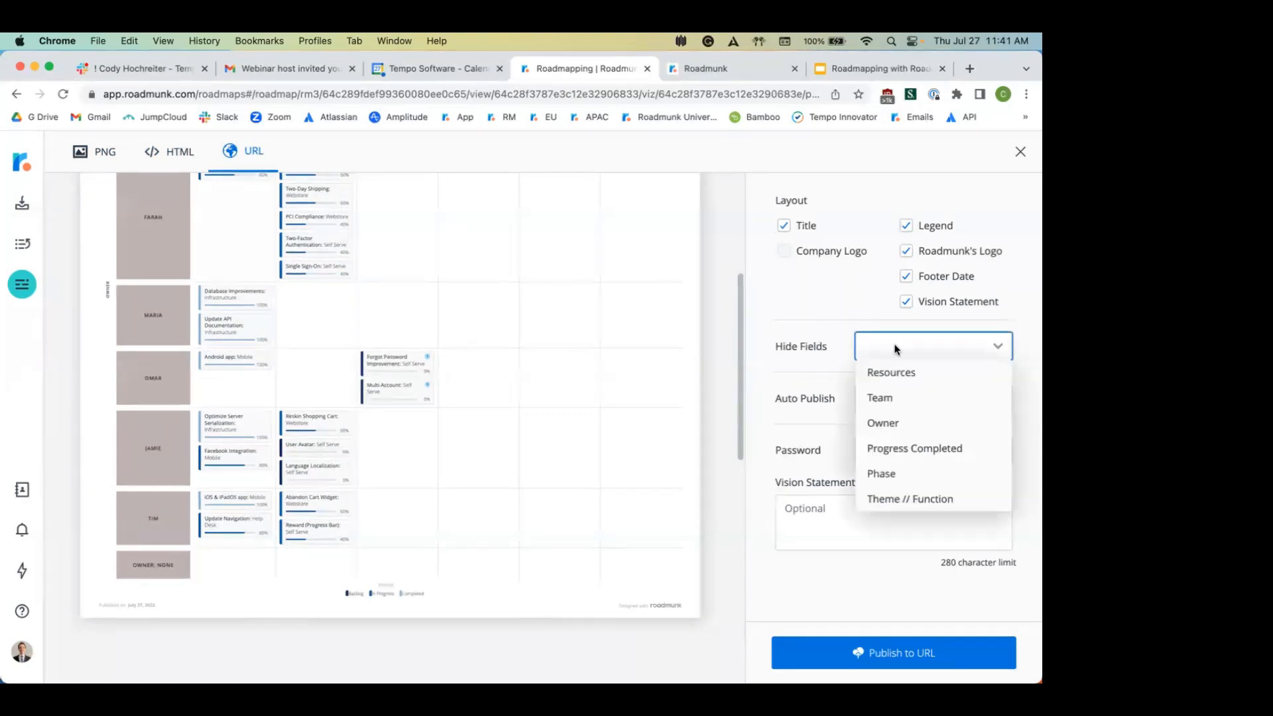
left_click(931, 379)
left_click(827, 396)
left_click(907, 398)
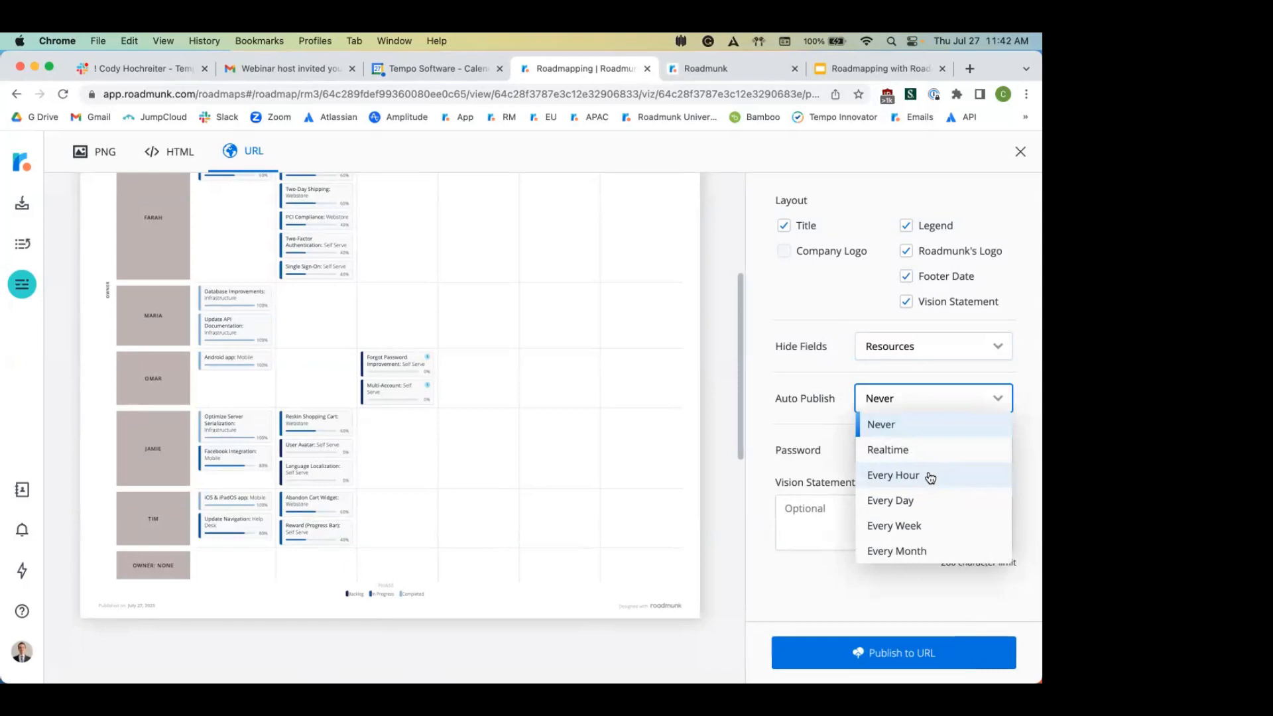
left_click(790, 460)
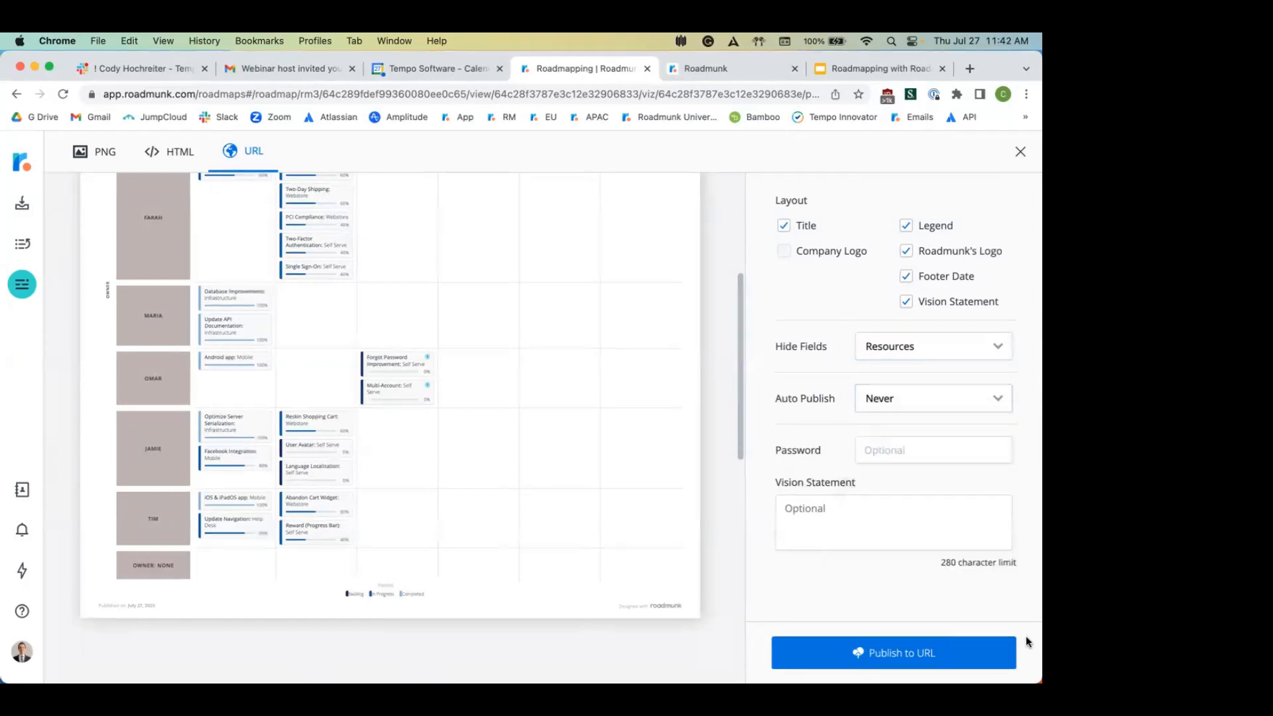
left_click(987, 662)
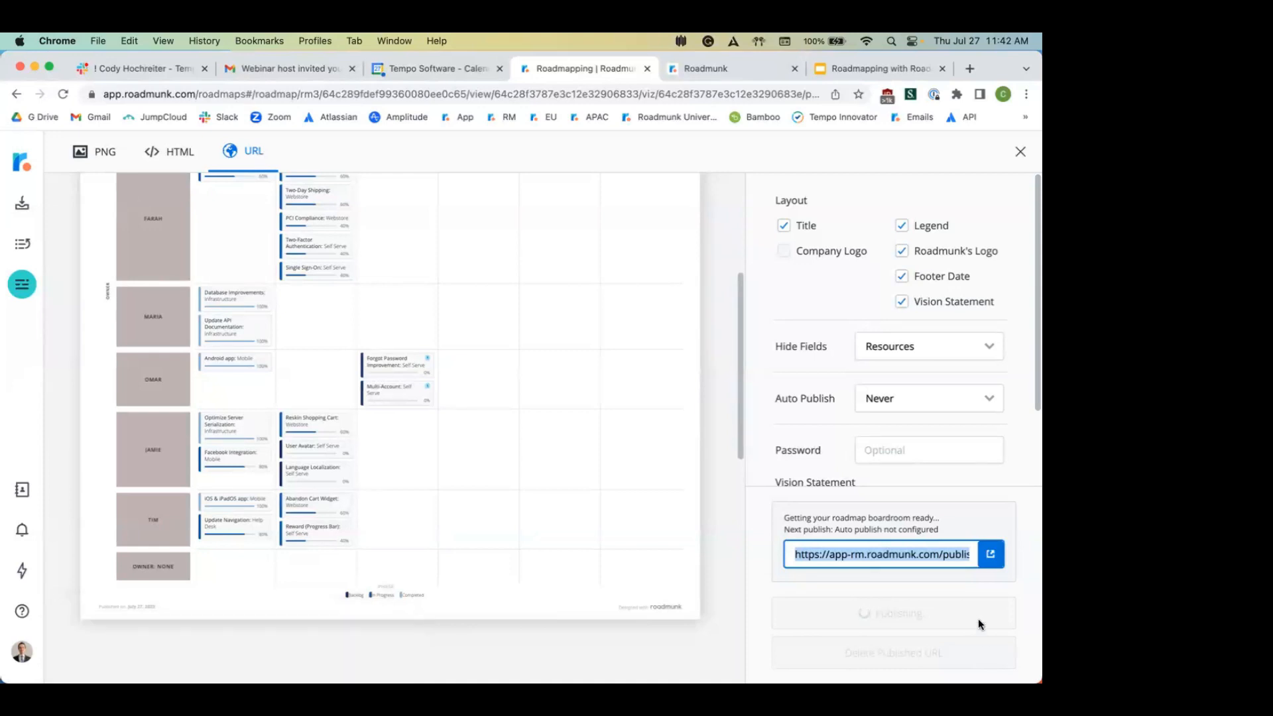
Step: Open the published roadmap in a new tab and inspect the PCI Compliance item's details
left_click(991, 555)
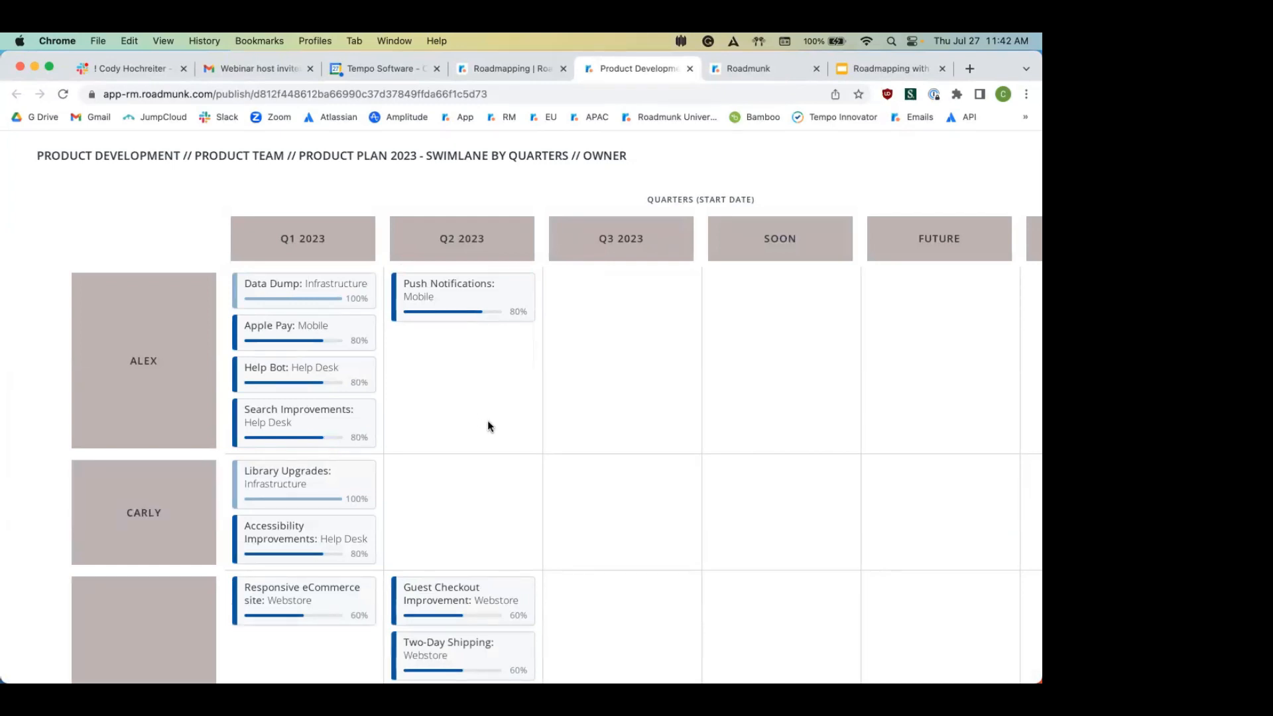
scroll(488, 423, "down", 6)
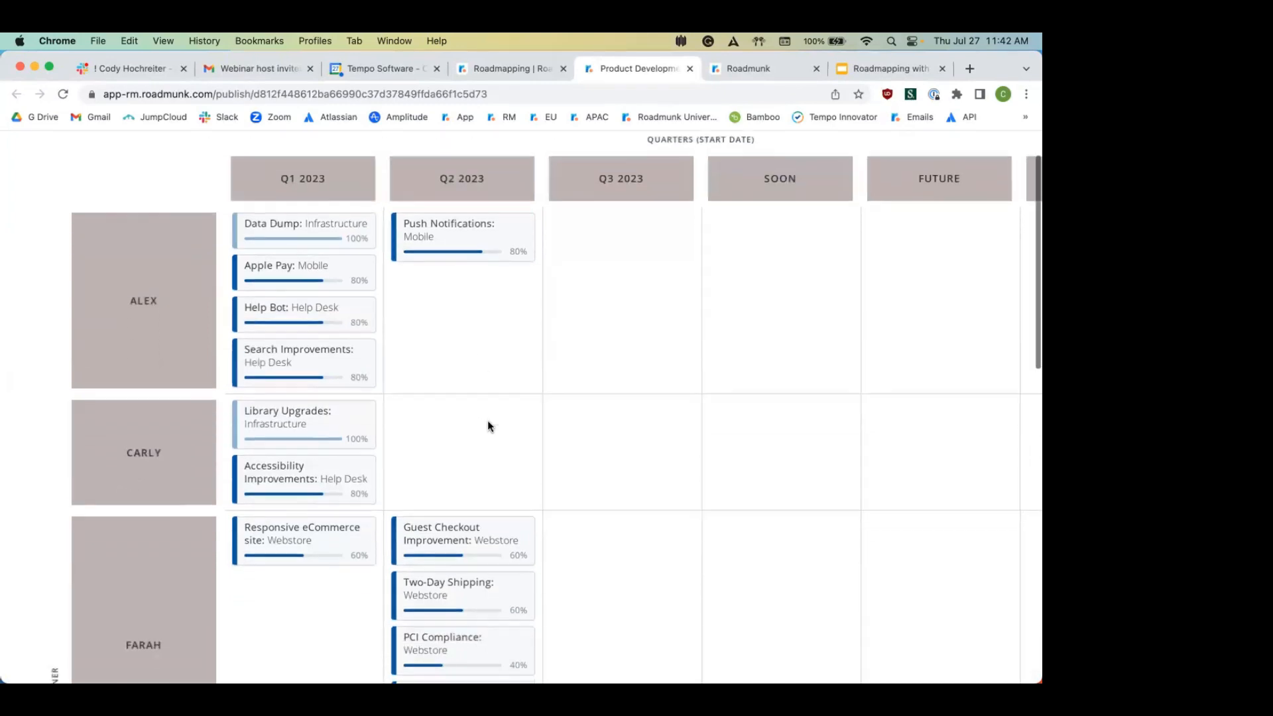
scroll(488, 426, "down", 2)
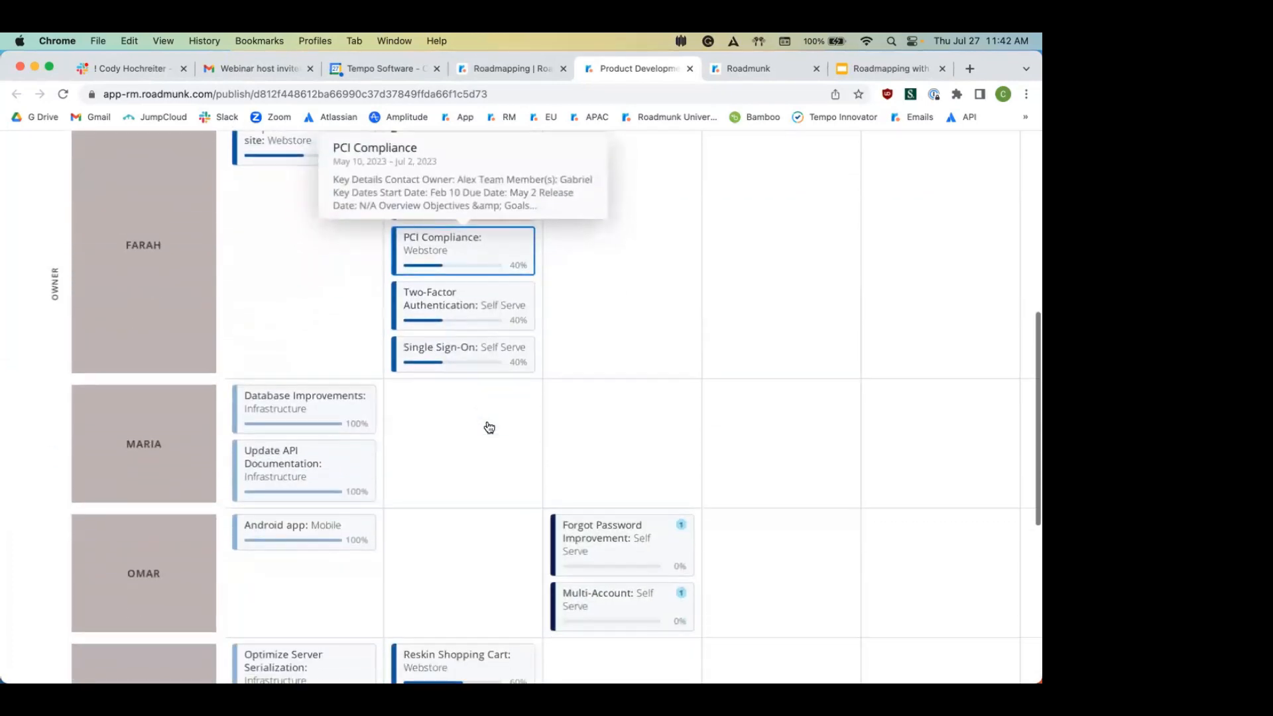
left_click(433, 251)
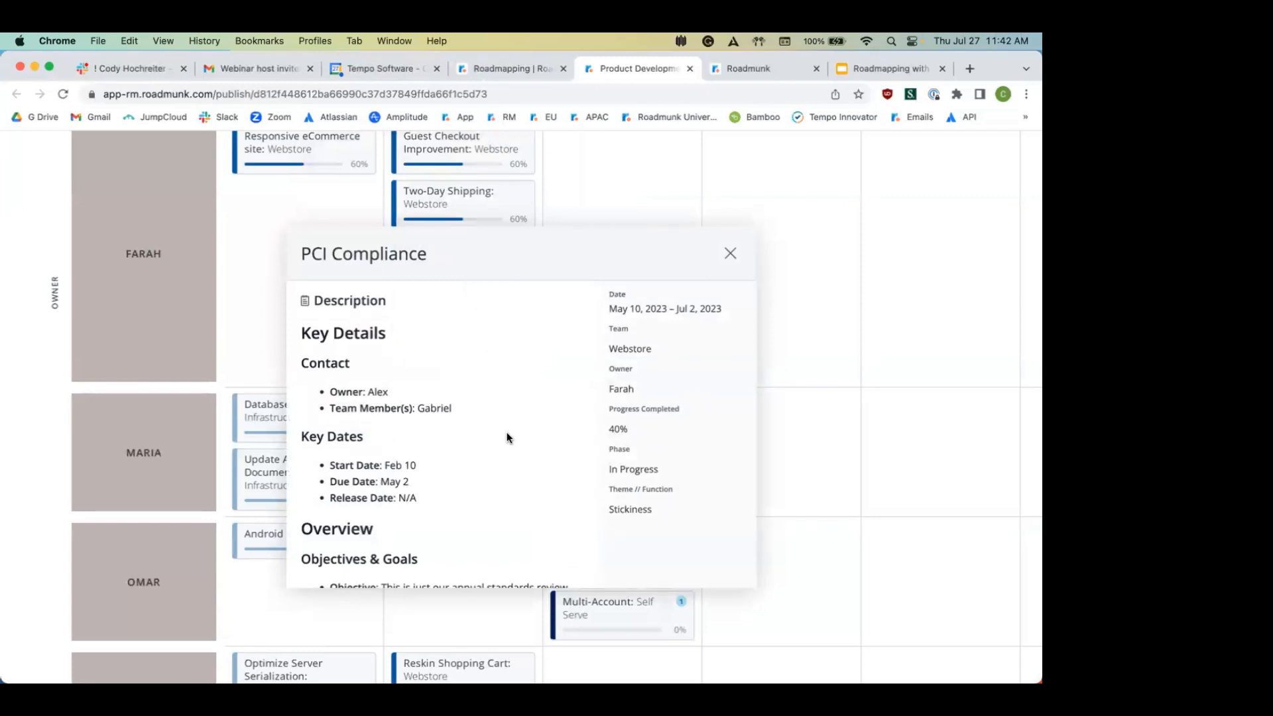
scroll(508, 438, "down", 4)
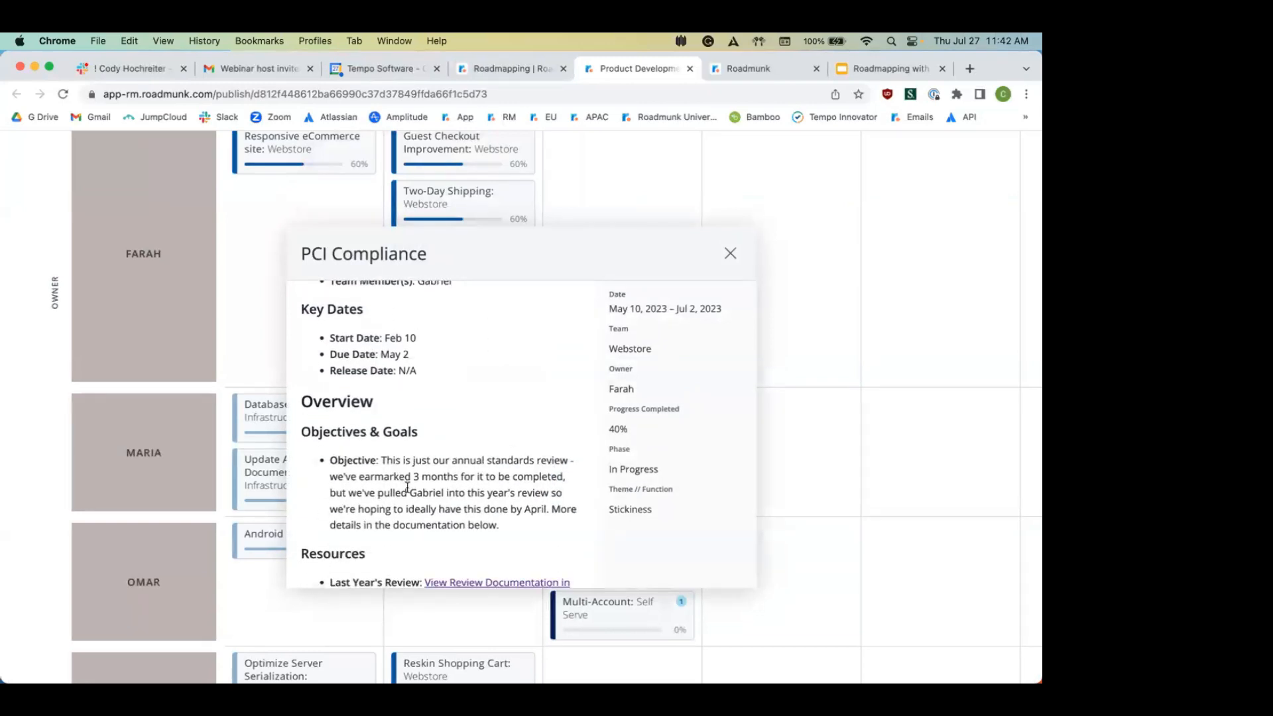
scroll(407, 488, "down", 2)
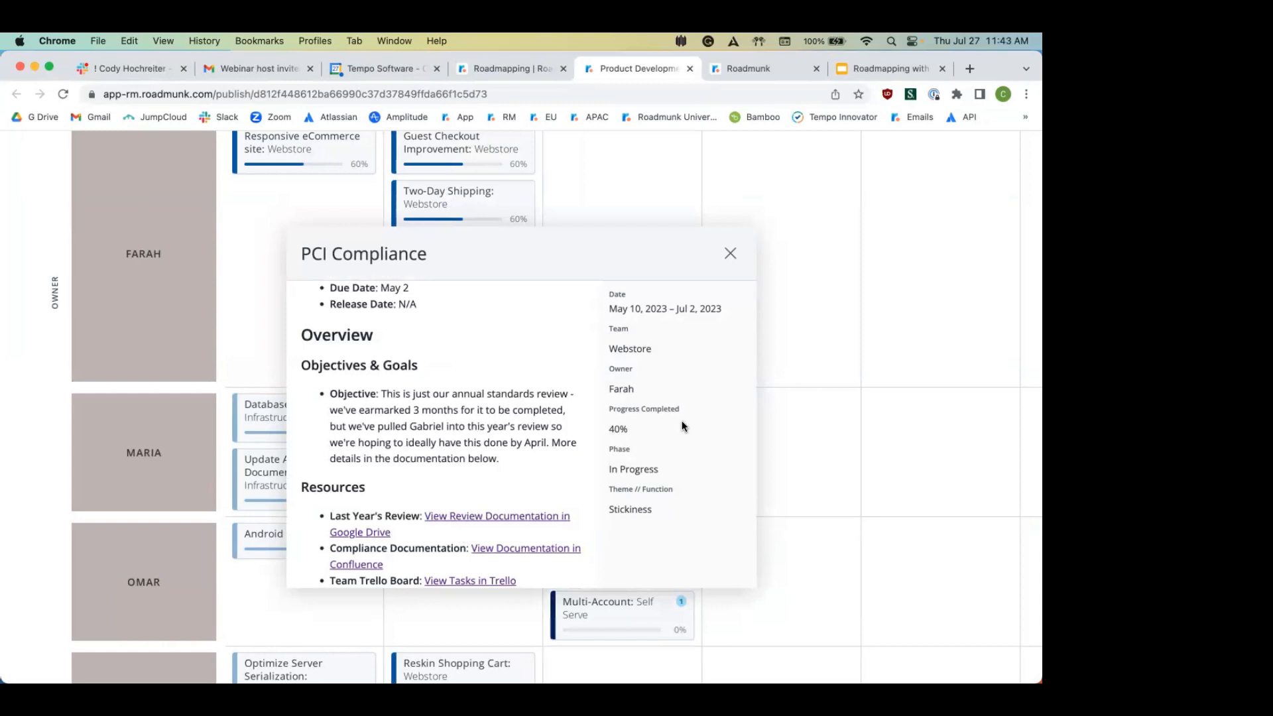
left_click(732, 260)
Step: Back in the editor, duplicate Product Plan 2023 as a template keeping its title
left_click(523, 69)
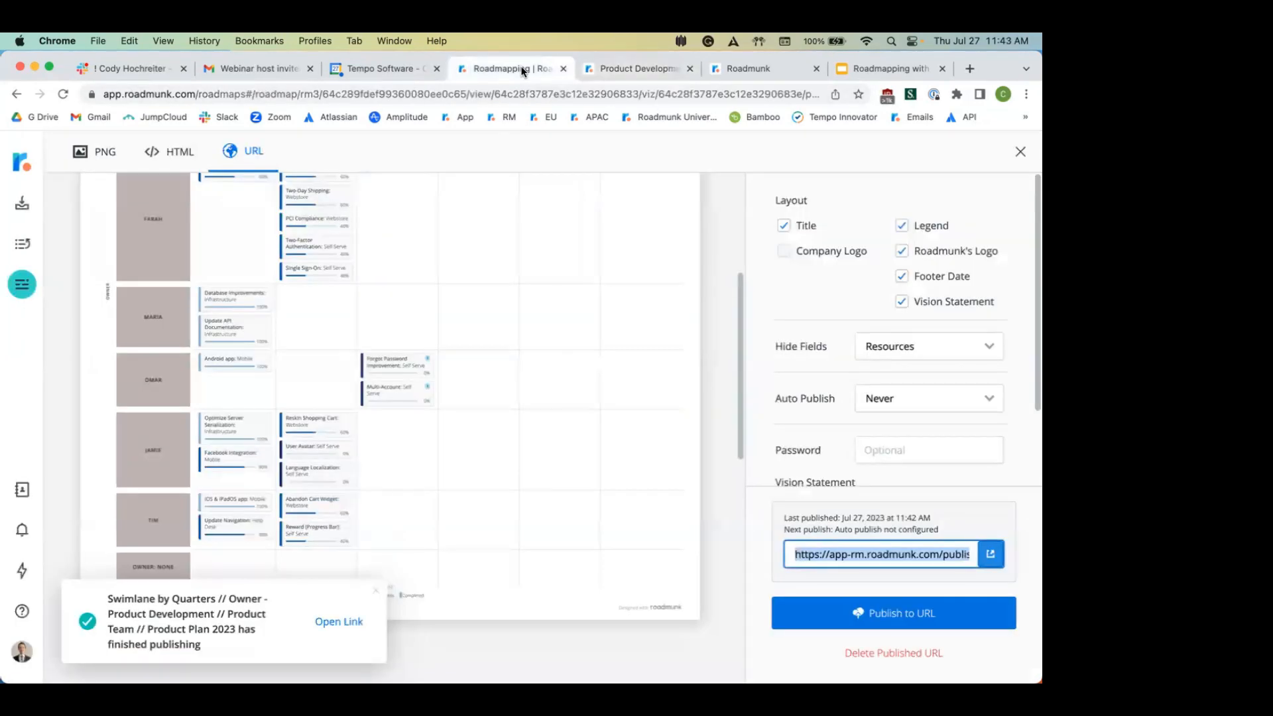
left_click(1022, 151)
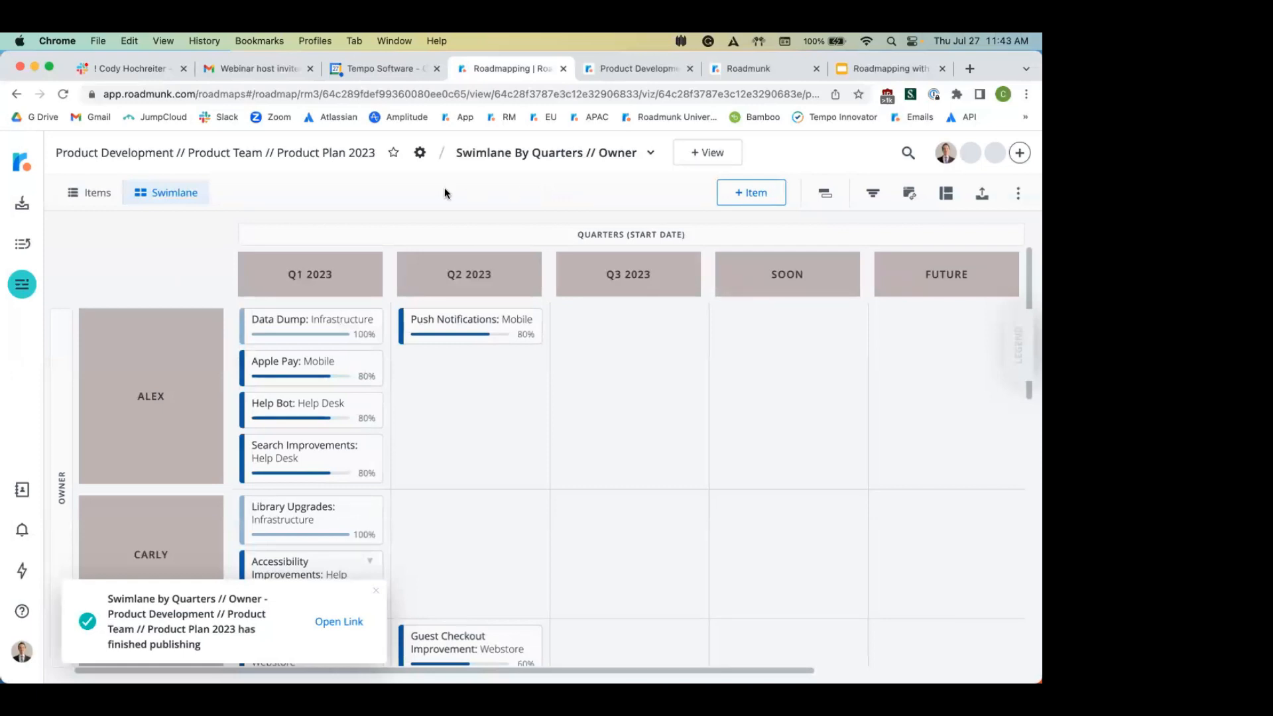
left_click(420, 154)
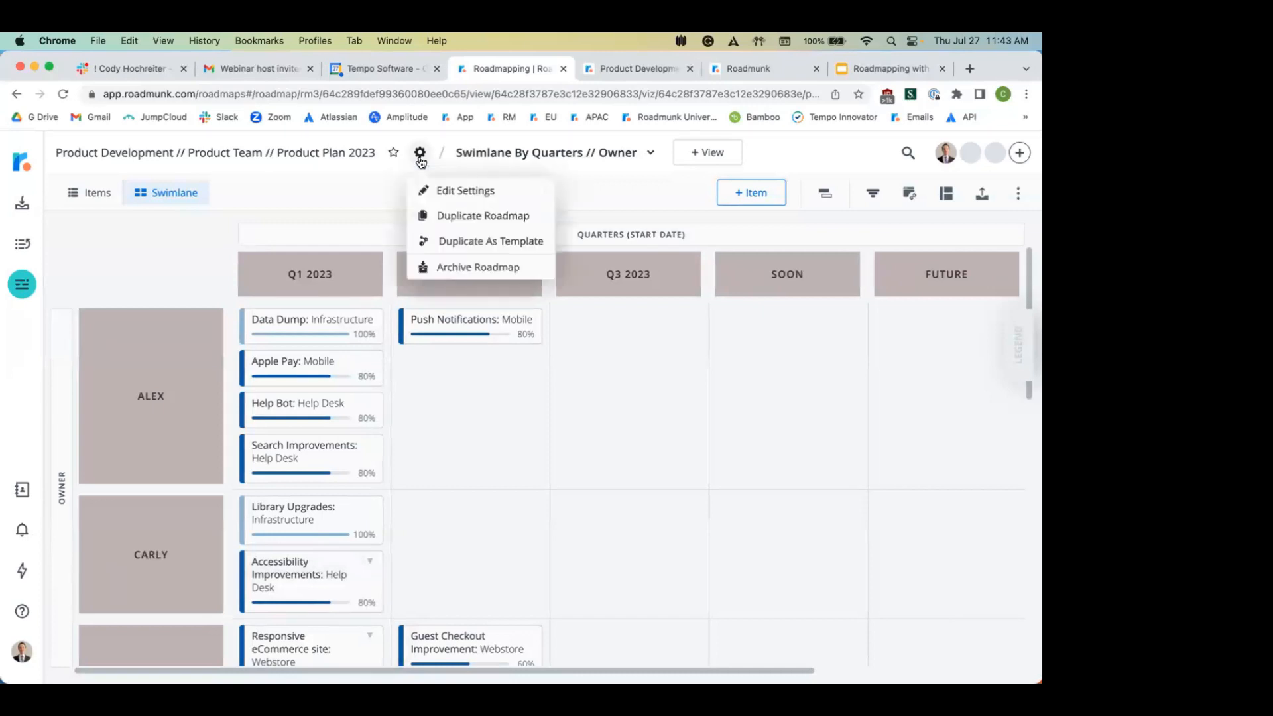
left_click(473, 243)
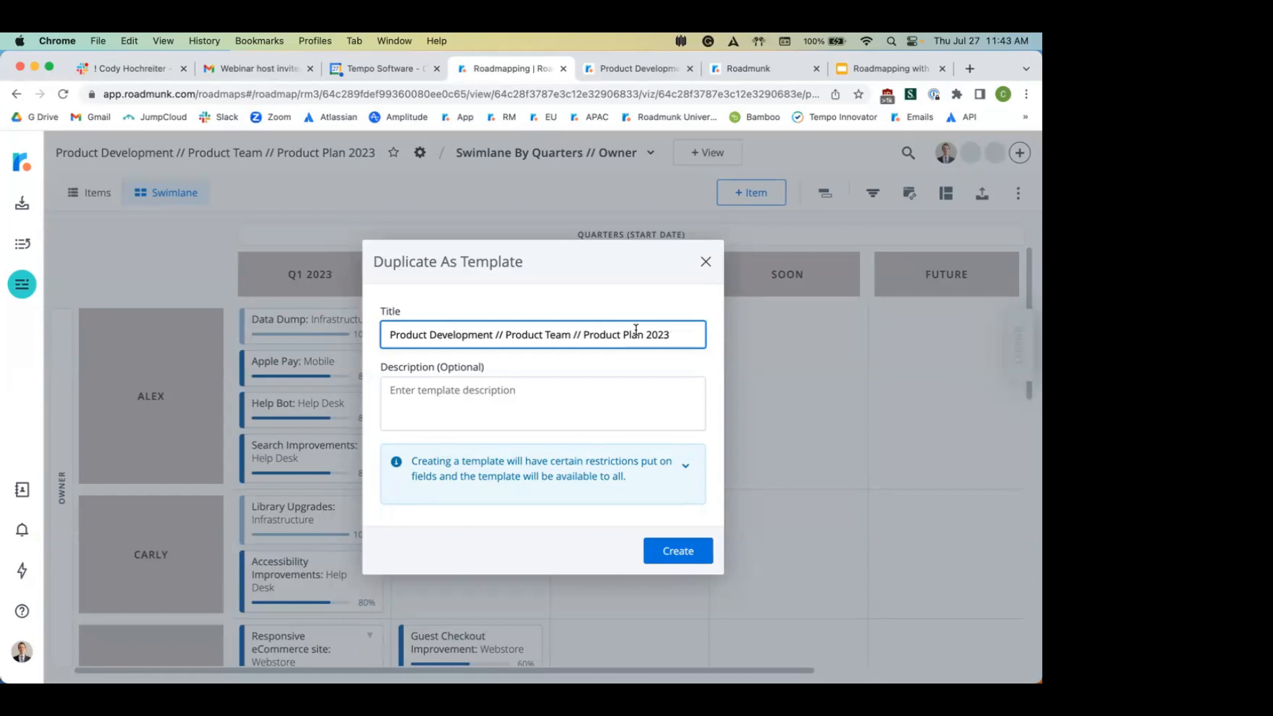
left_click(673, 551)
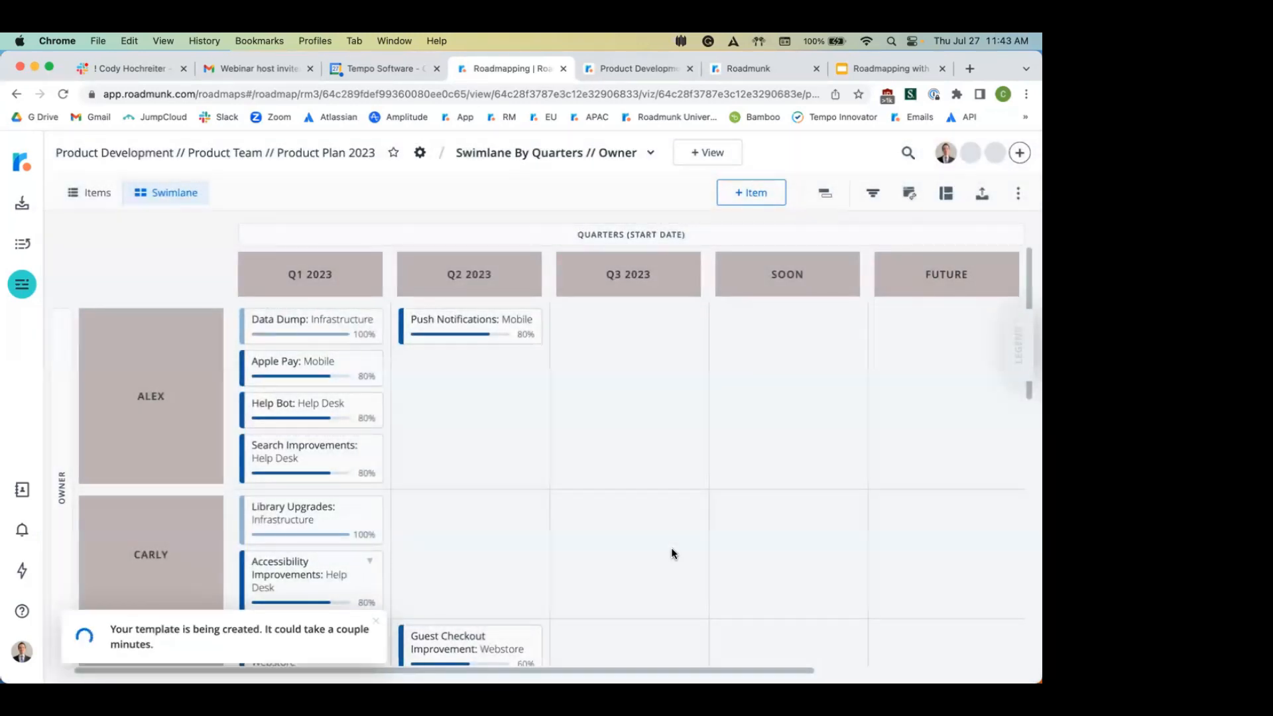
Step: From All Roadmaps, start New from Template and open the Product Plan 2023 template
left_click(20, 169)
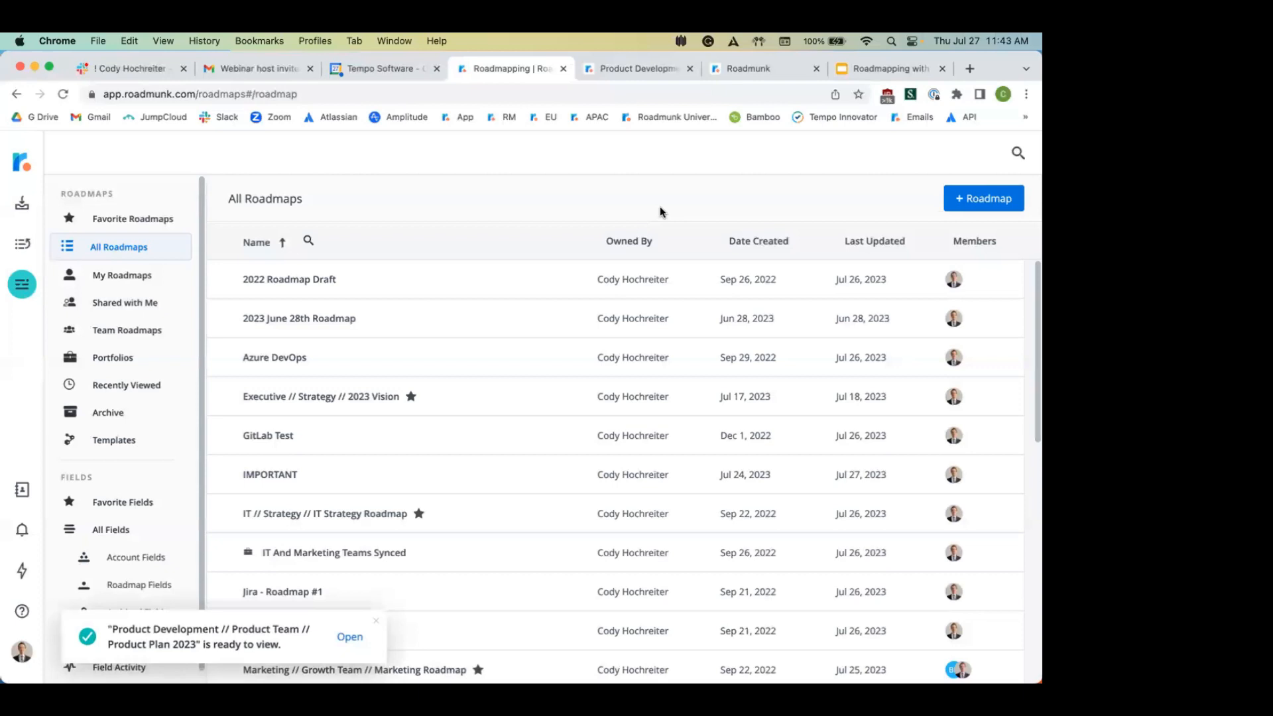
left_click(990, 202)
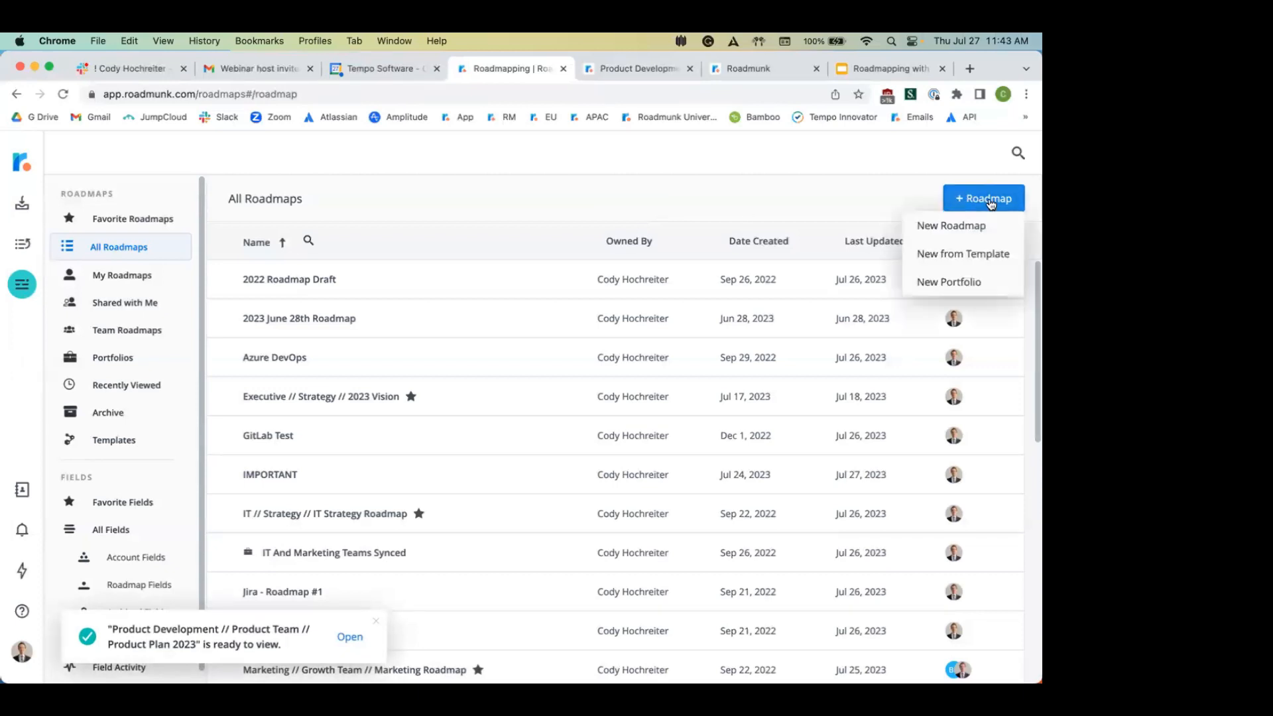
left_click(955, 258)
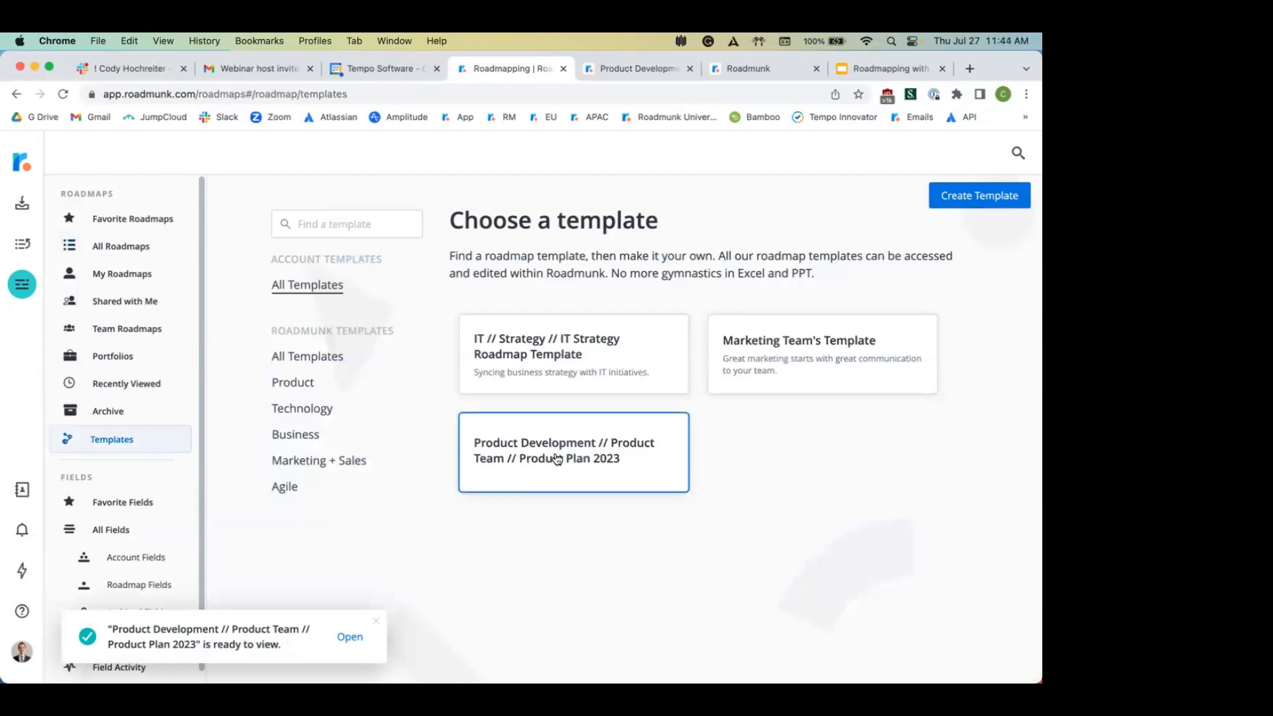
left_click(557, 458)
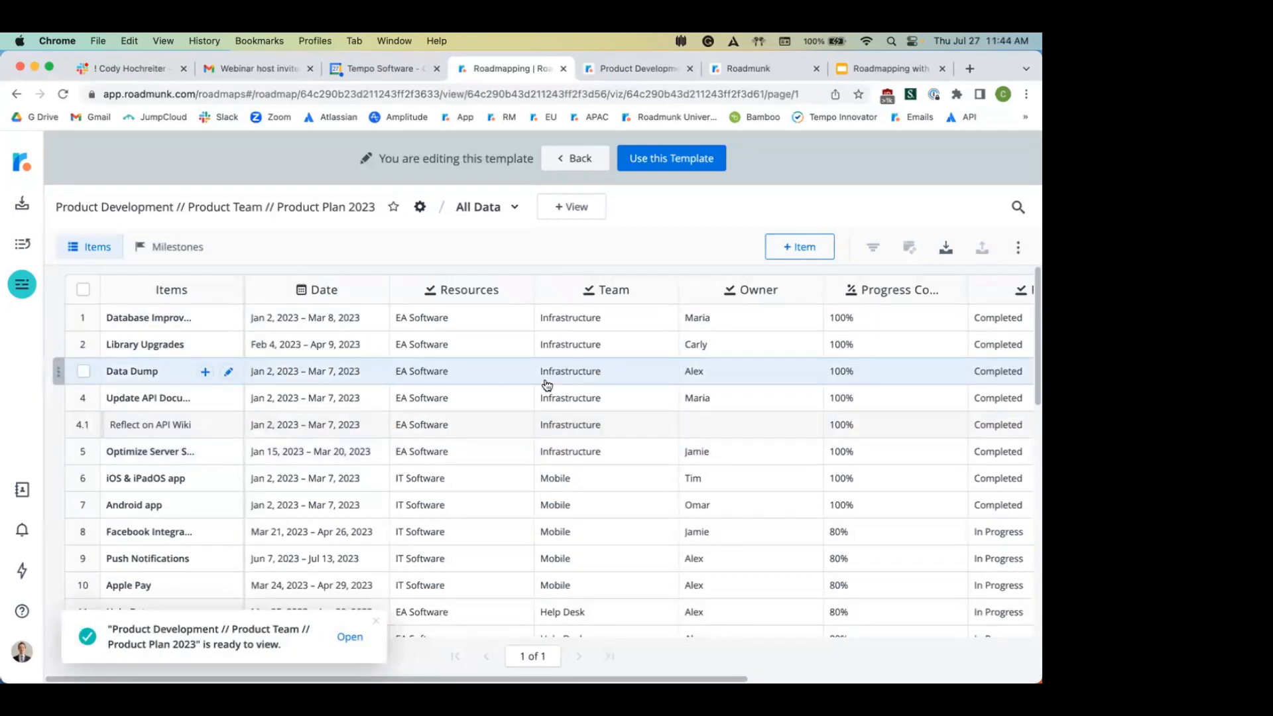
Step: Try Use this Template with Sample Items and Start Empty, then cancel and go back
left_click(494, 207)
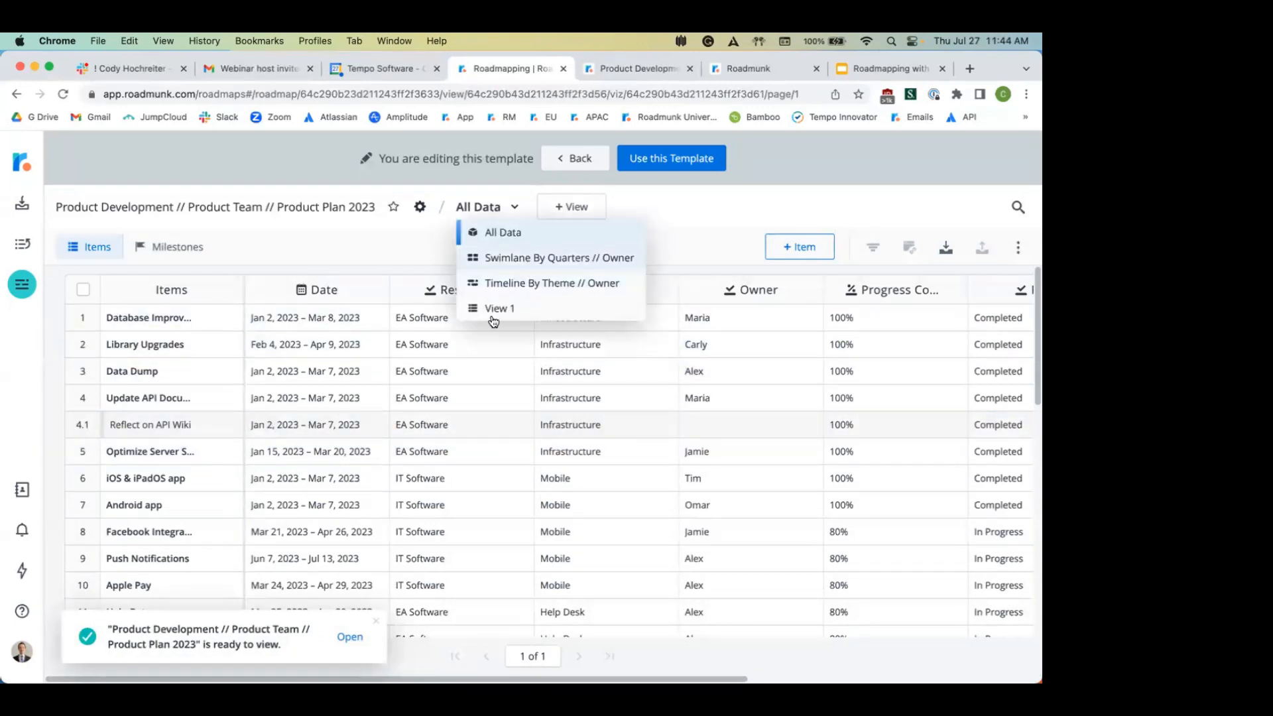
left_click(397, 249)
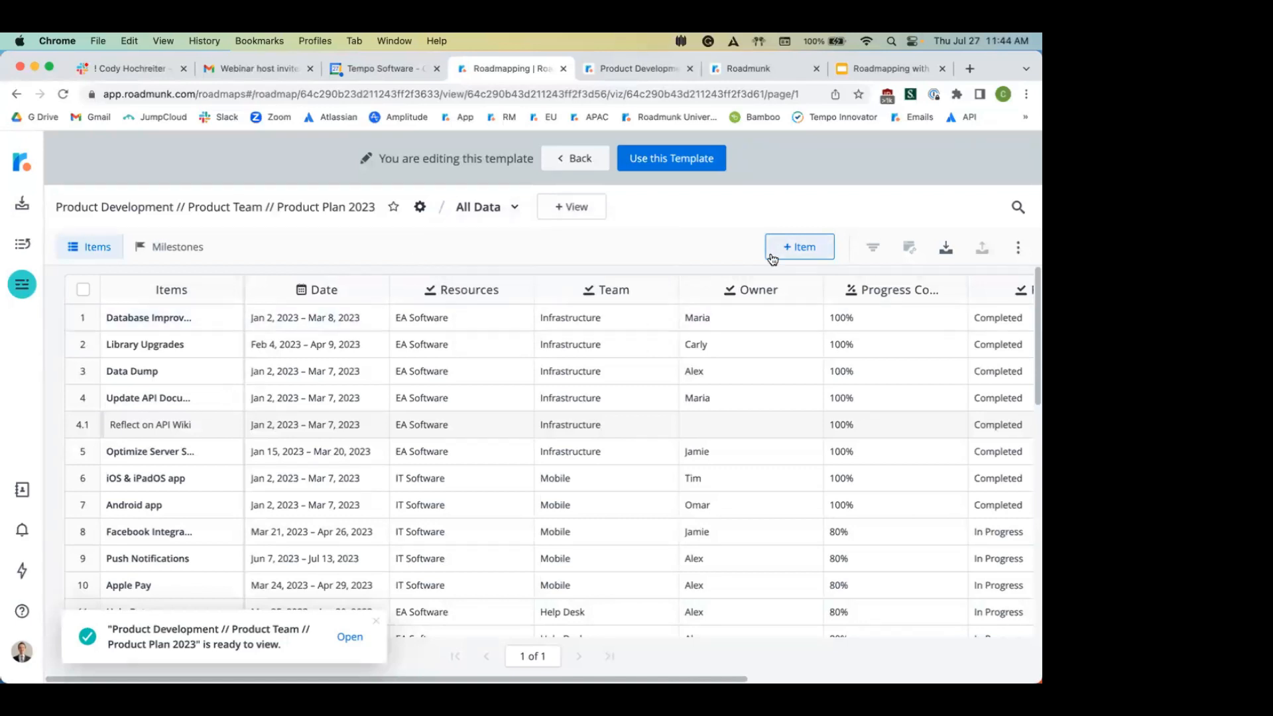
left_click(679, 156)
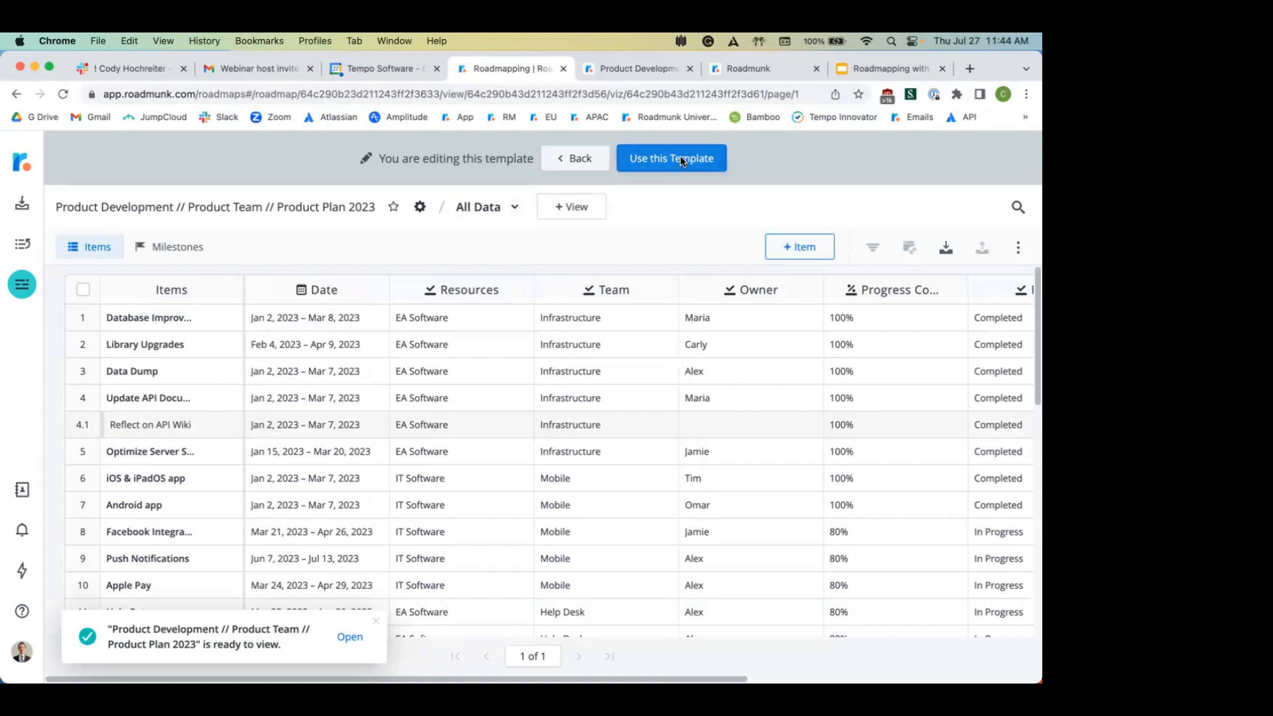
left_click(624, 444)
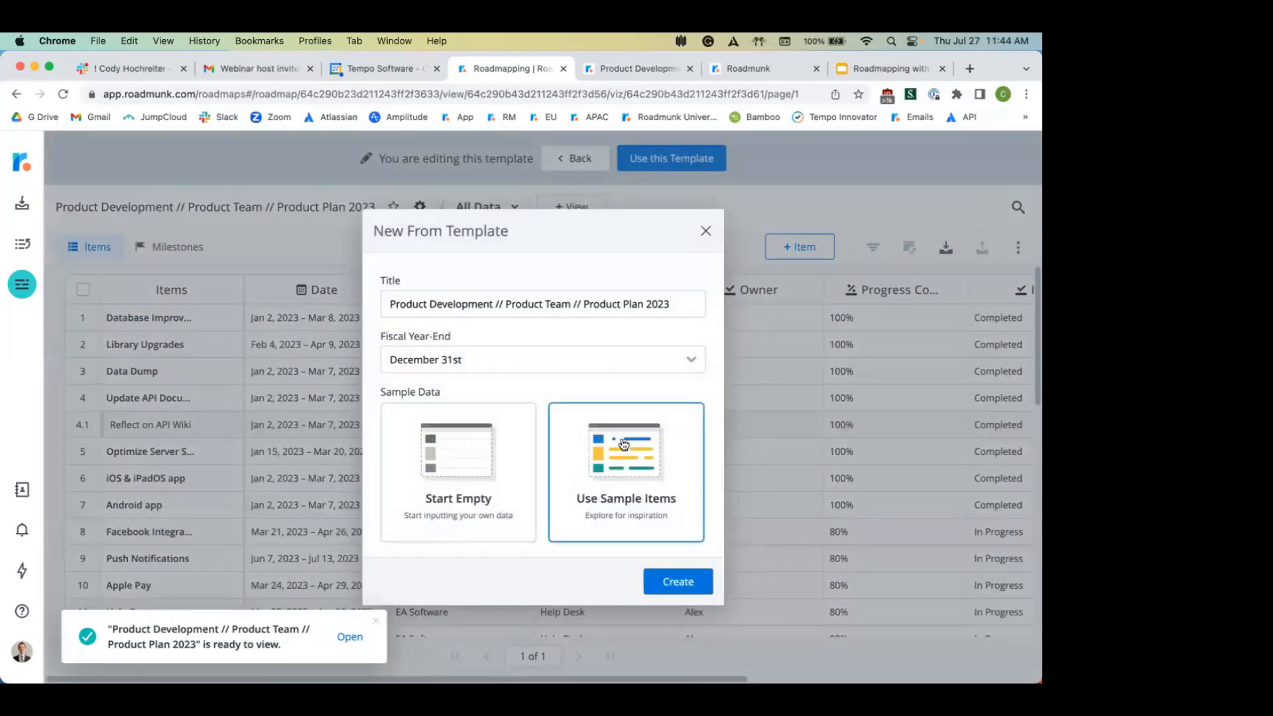
left_click(475, 448)
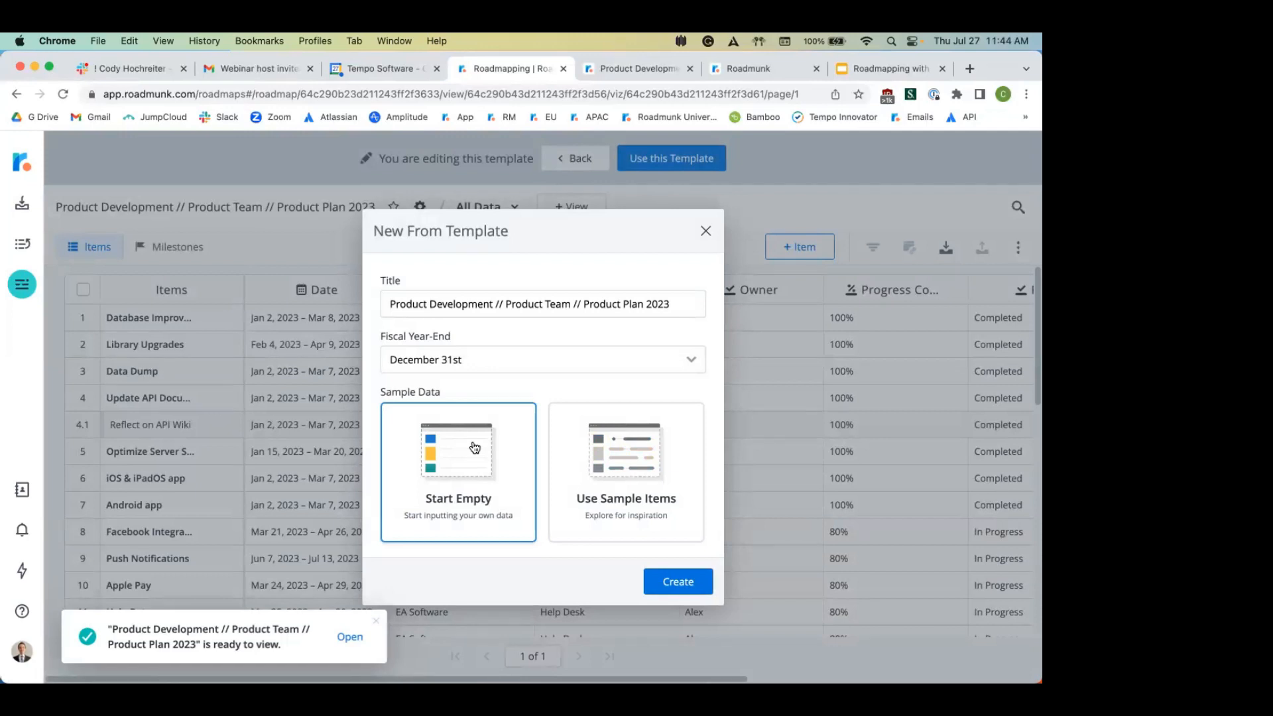
left_click(706, 233)
left_click(572, 161)
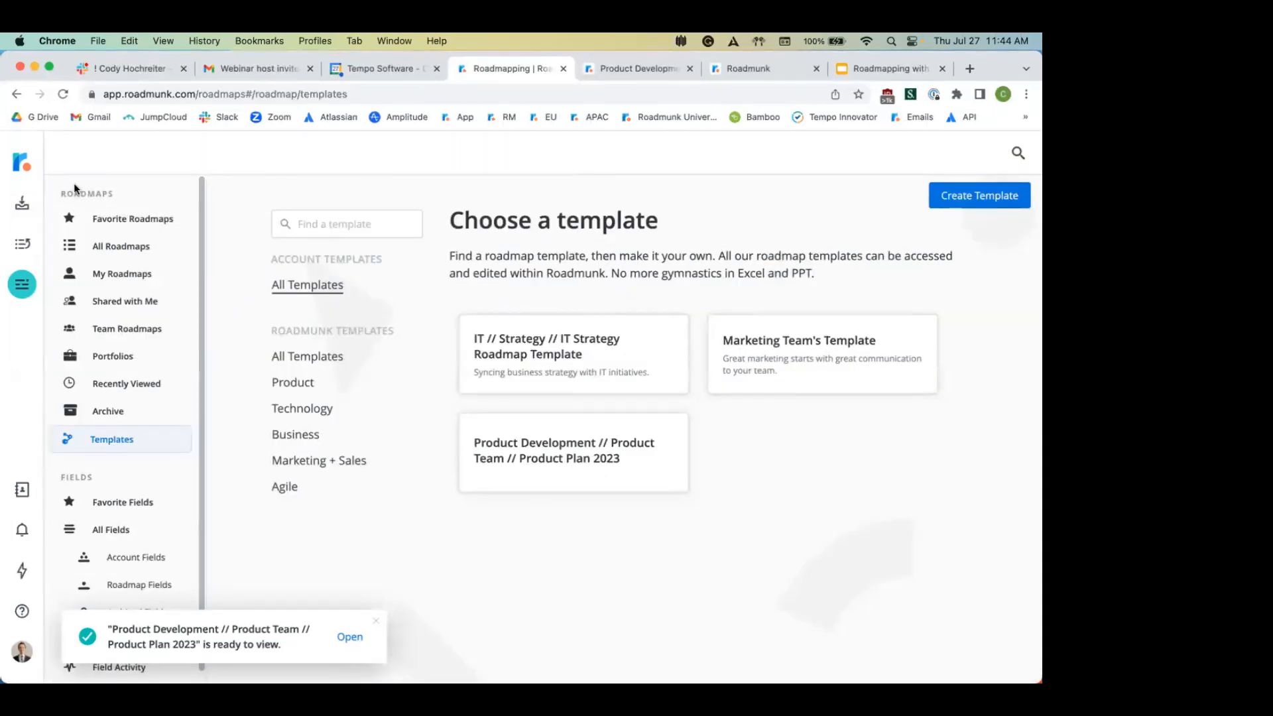
Step: Create a timeline portfolio titled 'Product Team Synced' from All Roadmaps
left_click(20, 171)
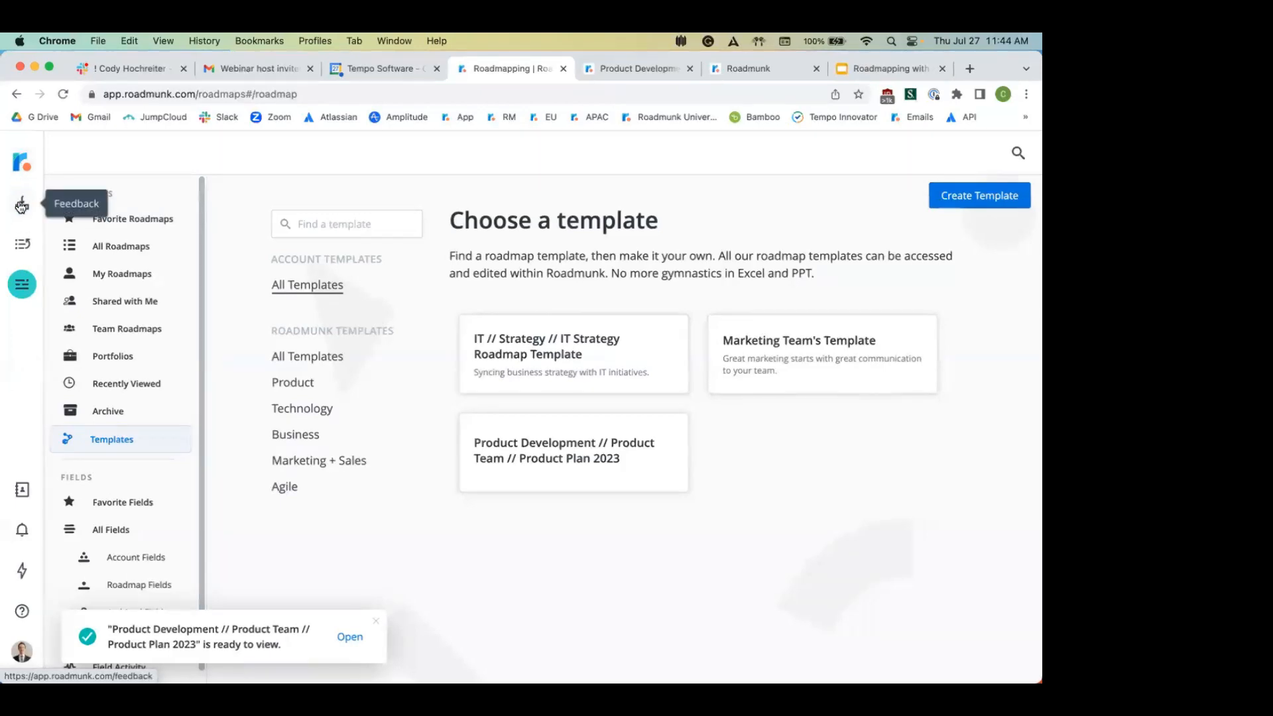
left_click(131, 245)
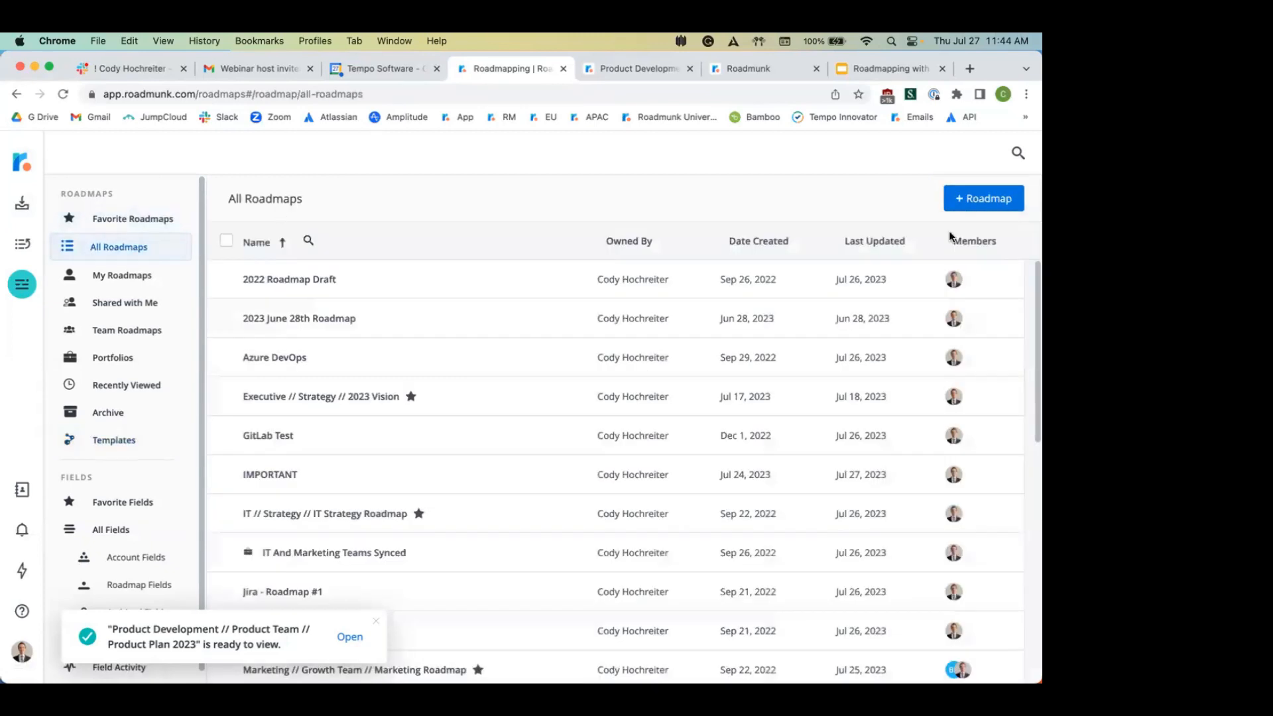
left_click(991, 202)
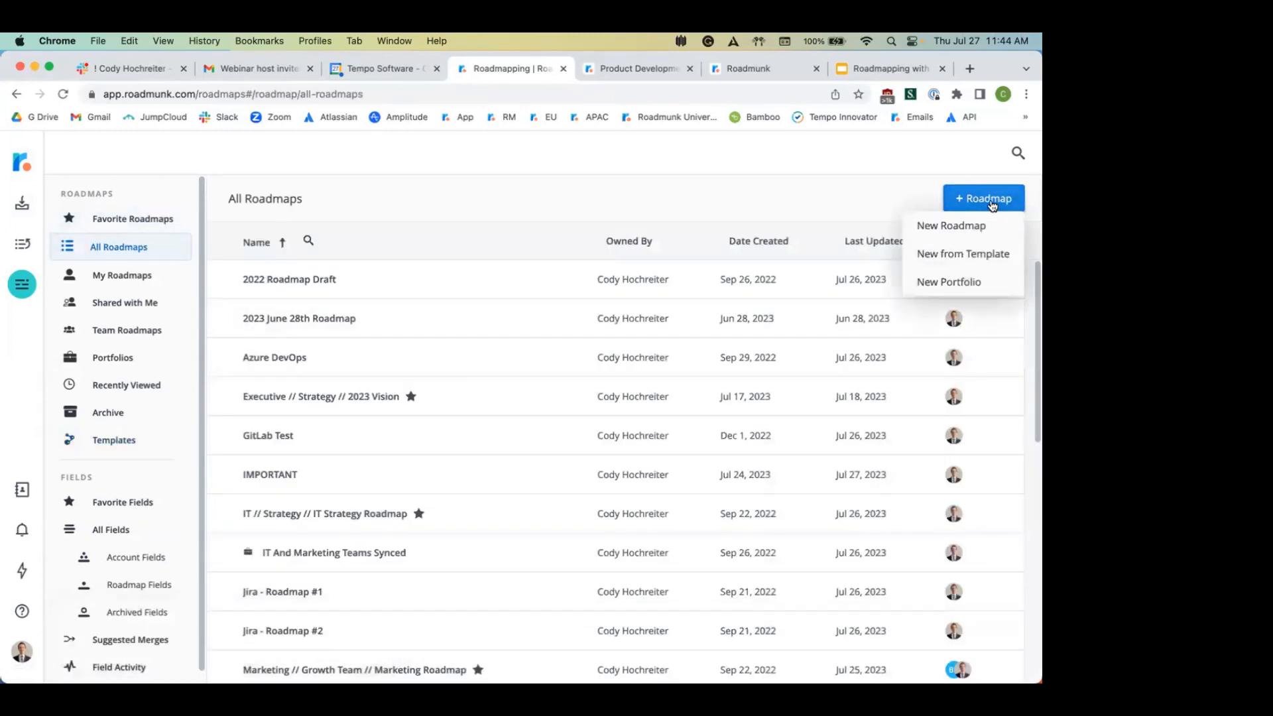
left_click(961, 281)
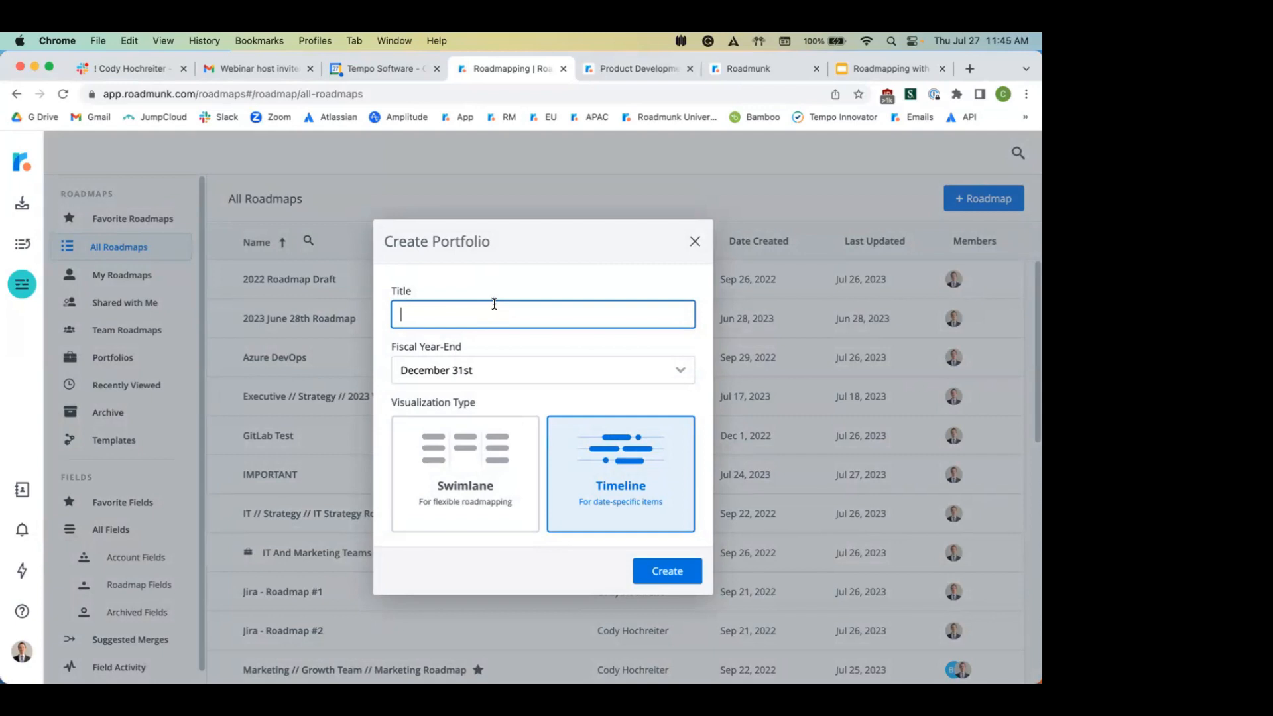
type("Product Team Synced")
left_click(667, 569)
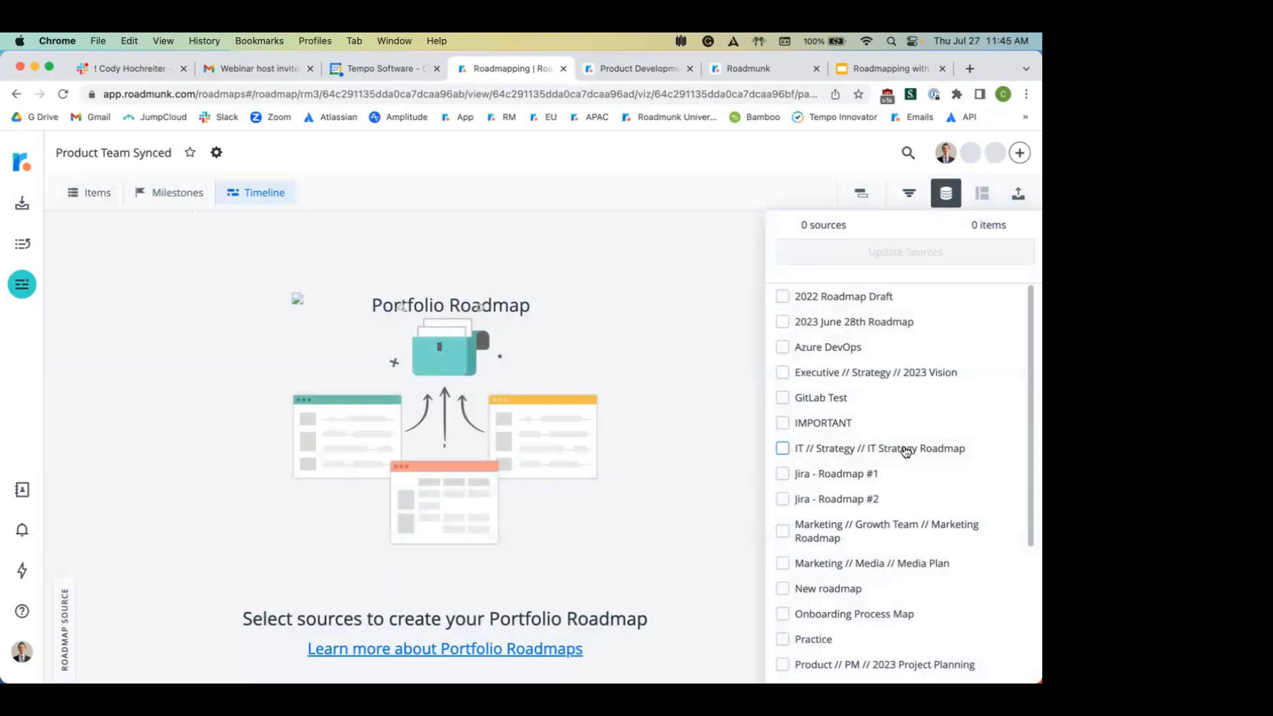
Step: Tick Product Plan 2023, 2023 Project Planning and 2023 Vision as sources and update
scroll(907, 455, "down", 5)
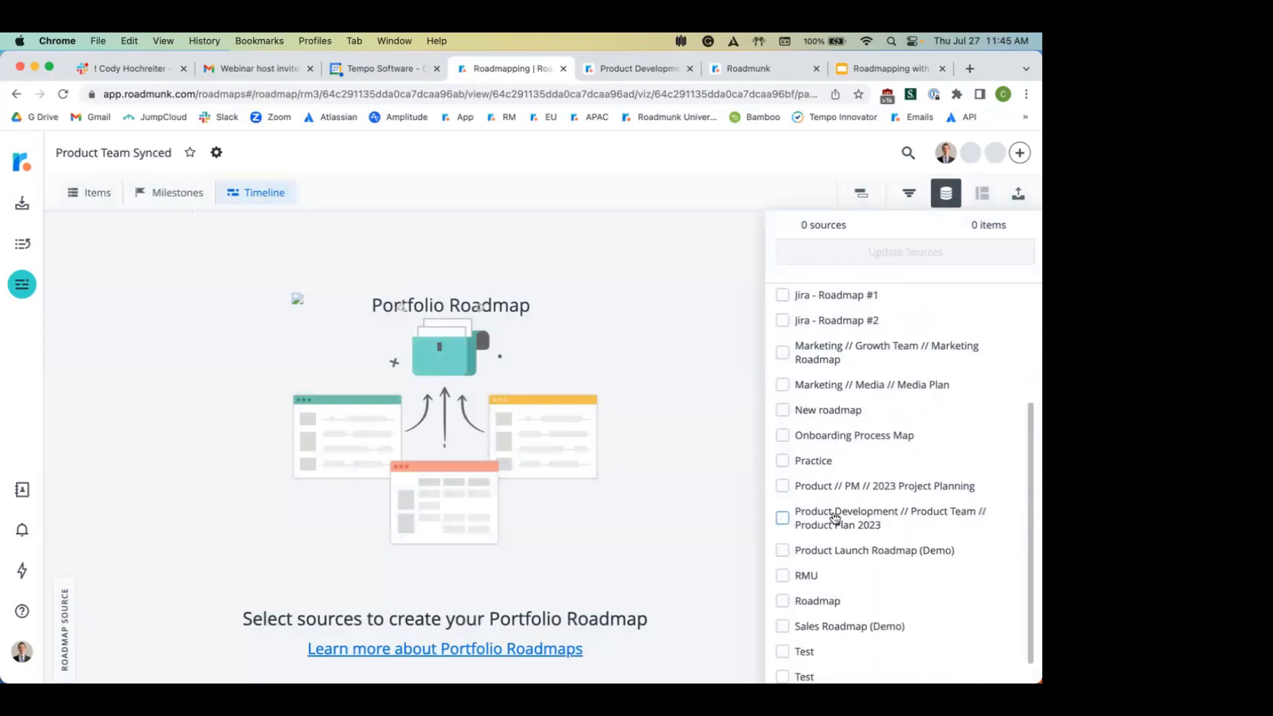
left_click(836, 518)
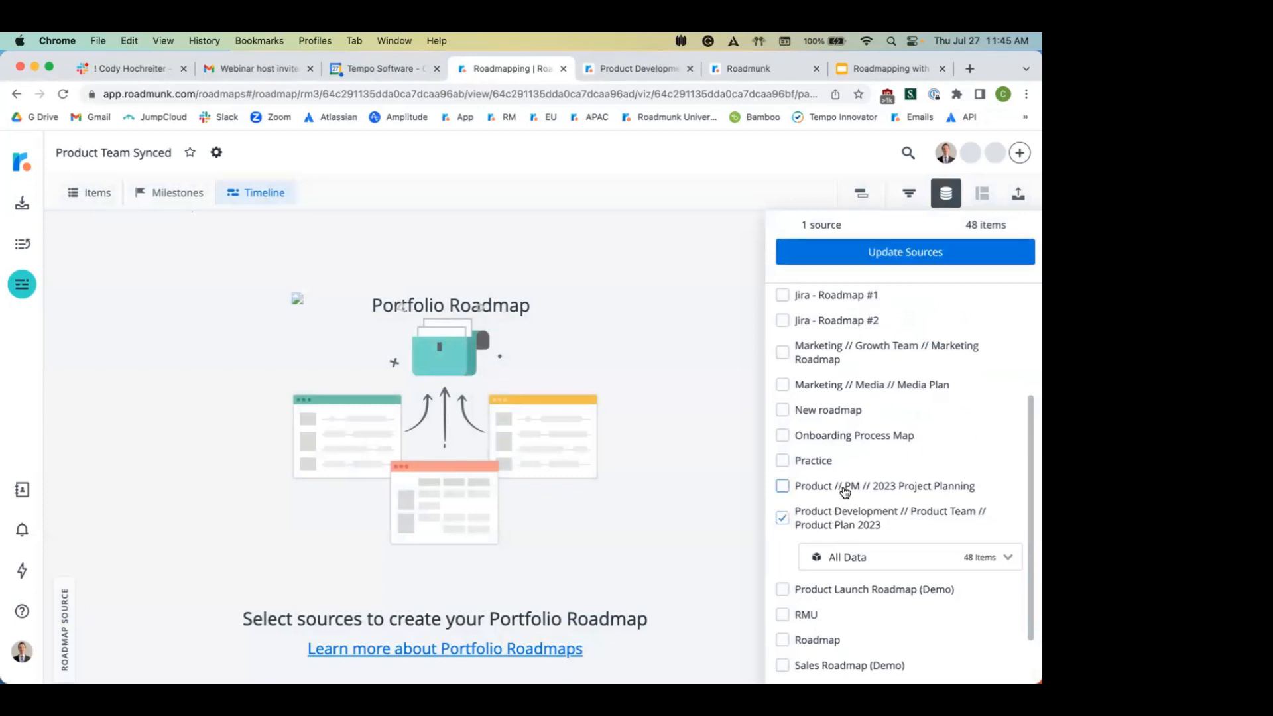
left_click(845, 490)
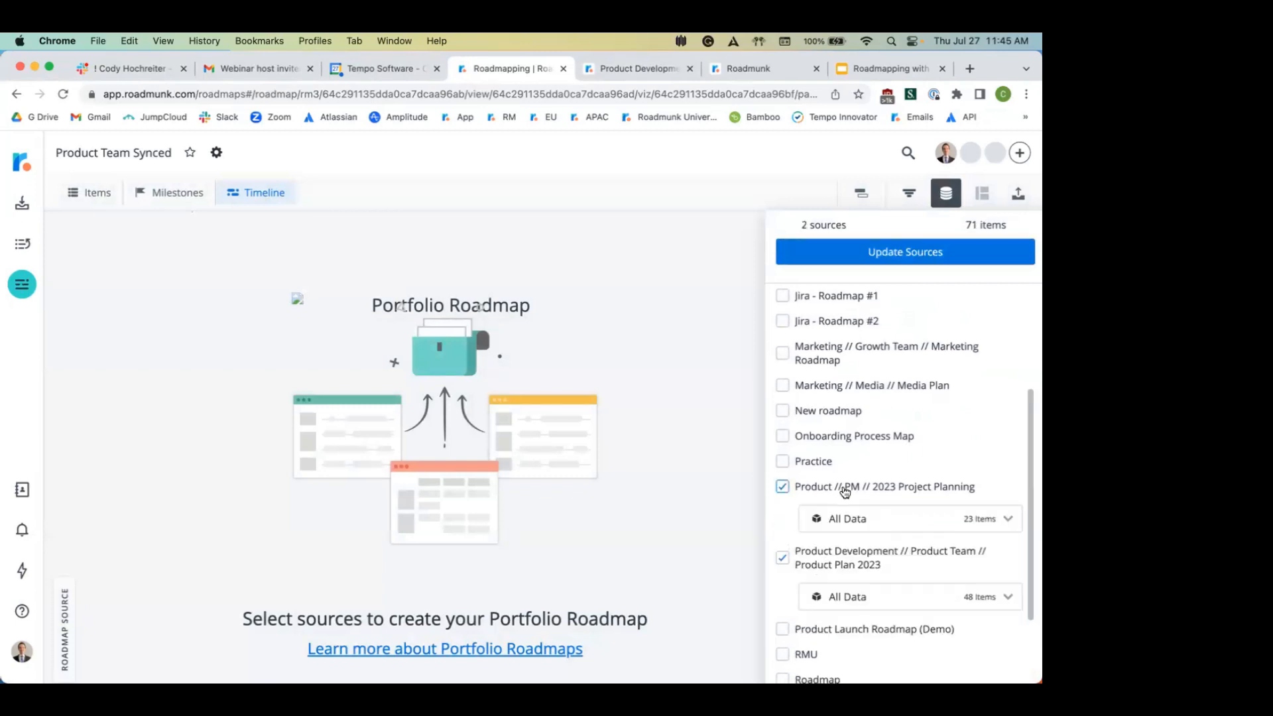
scroll(845, 465, "up", 3)
left_click(859, 337)
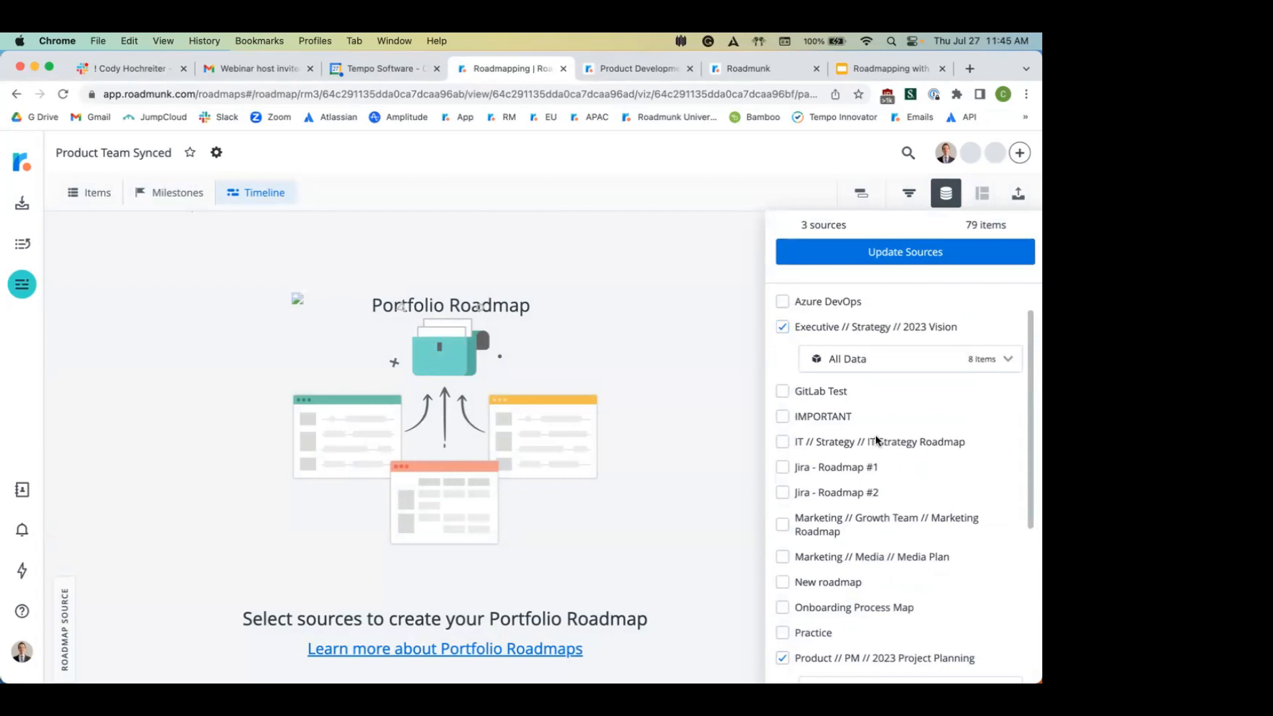
scroll(876, 435, "down", 3)
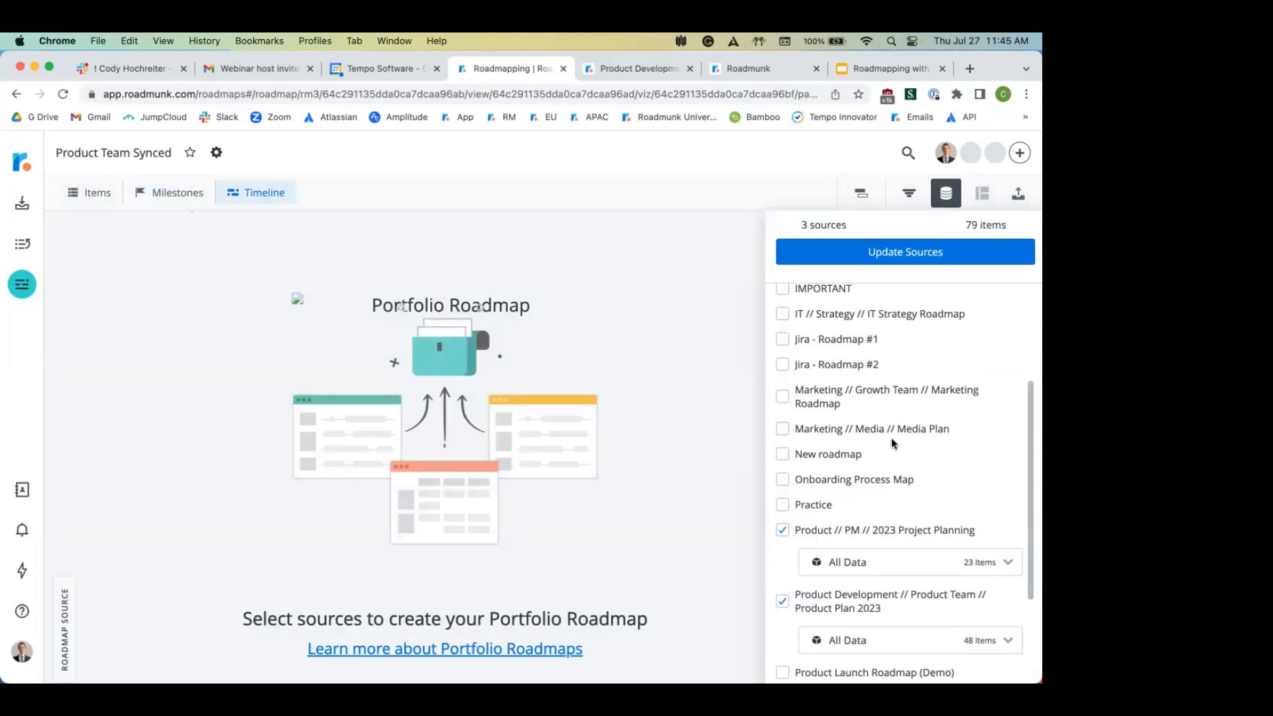
scroll(891, 438, "down", 5)
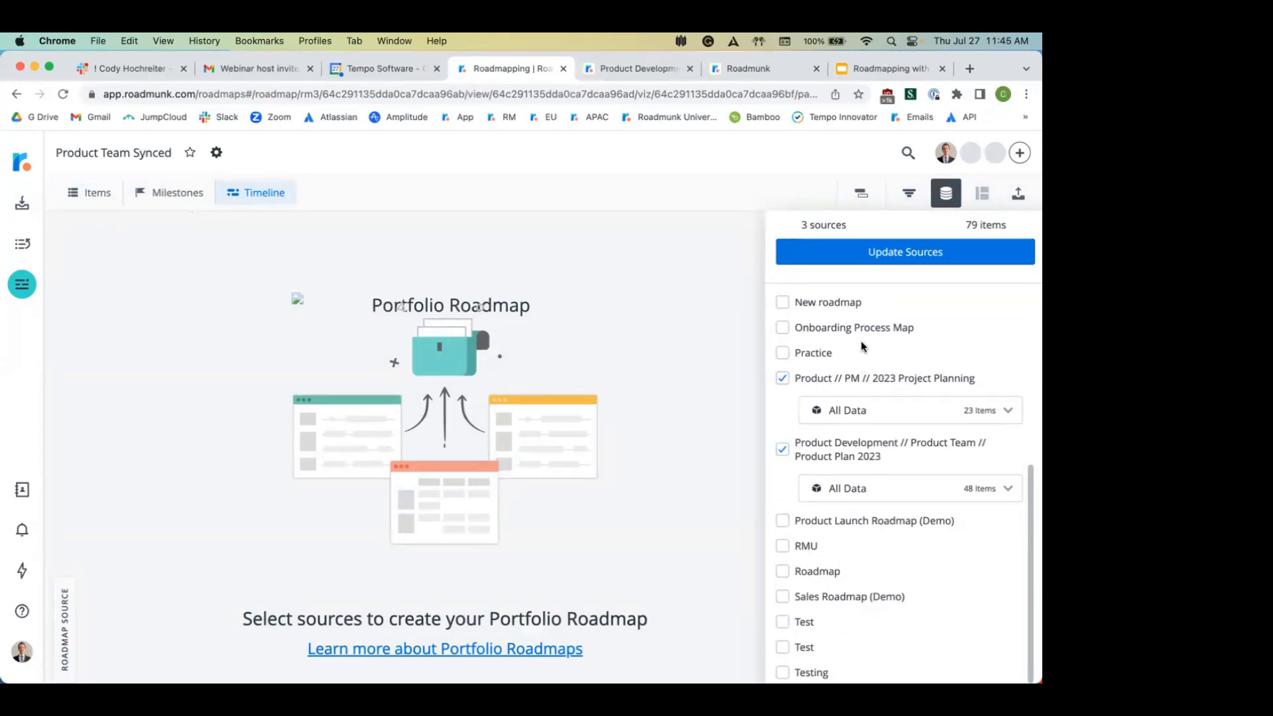
scroll(862, 346, "up", 7)
scroll(861, 346, "up", 1)
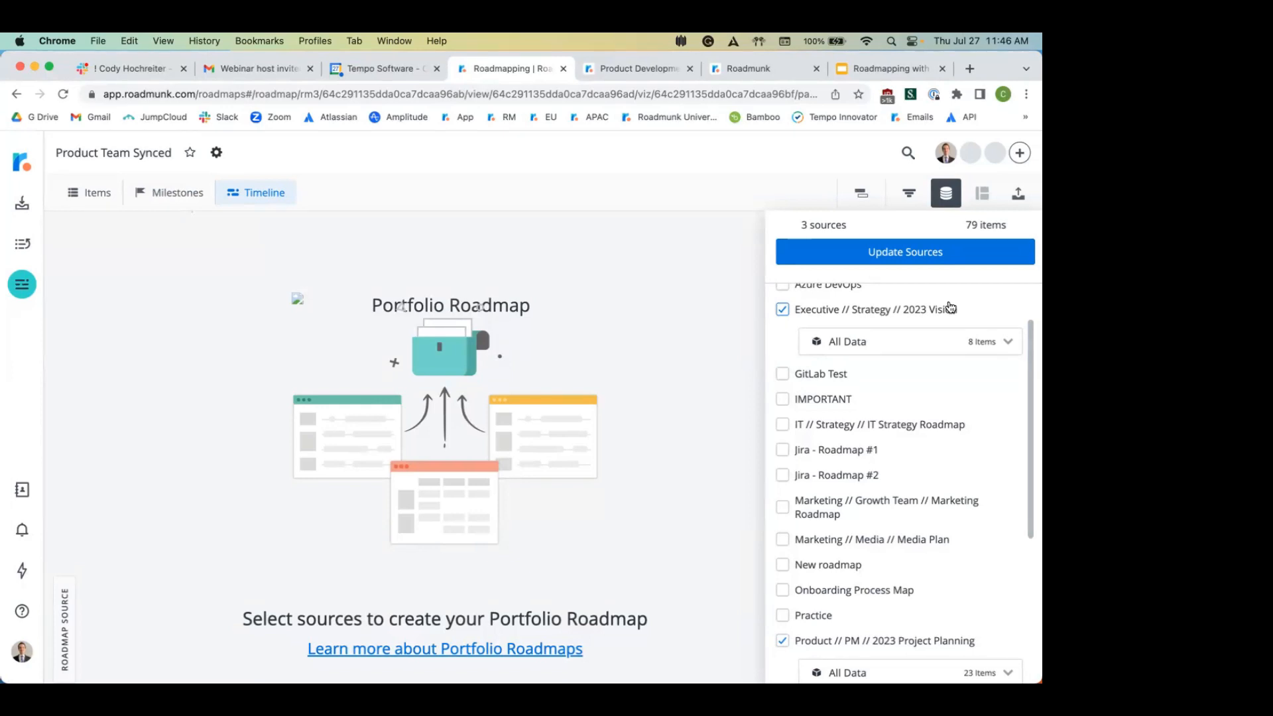
left_click(885, 253)
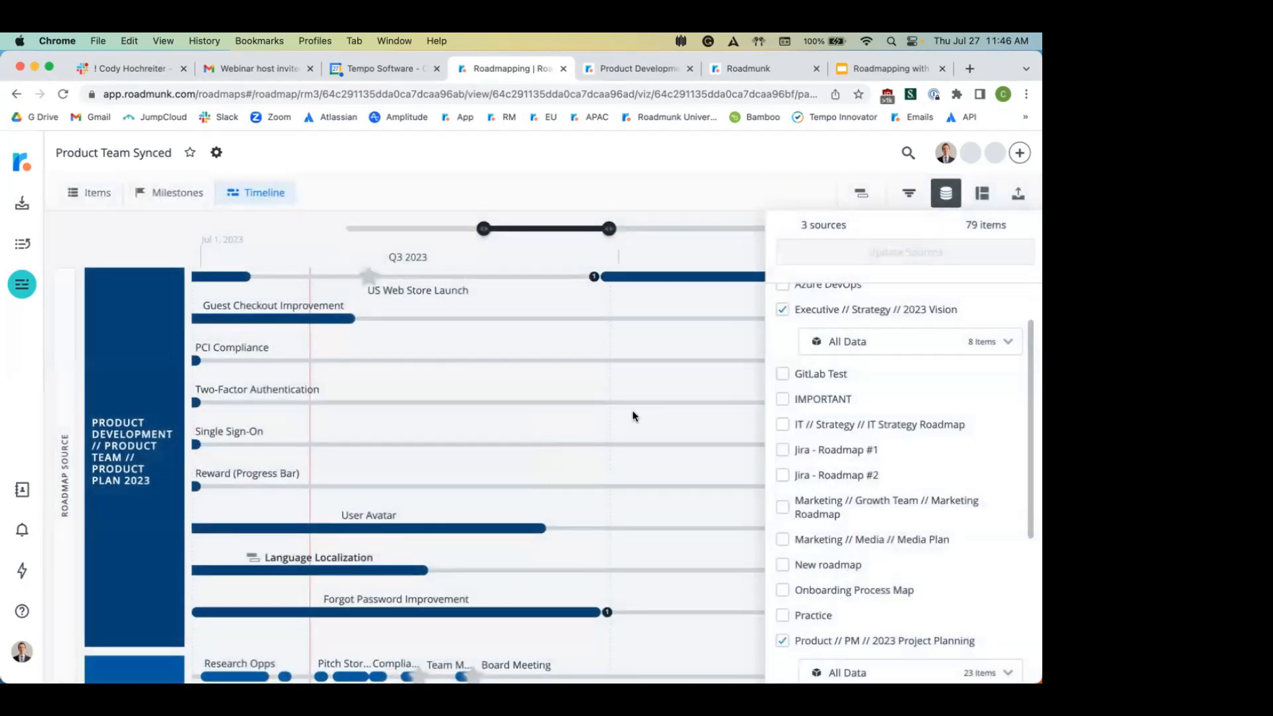
Step: Close the source selection panel and bring up the timeline's layout formatting options
scroll(633, 416, "down", 6)
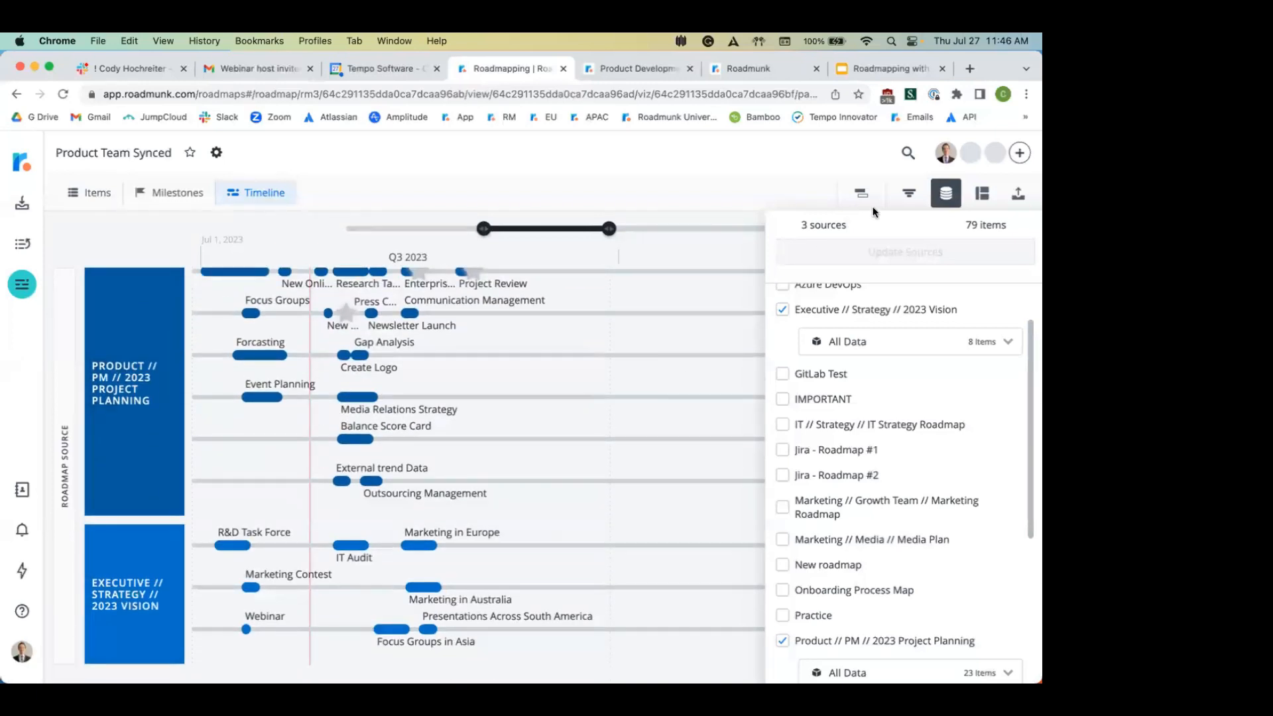
left_click(891, 170)
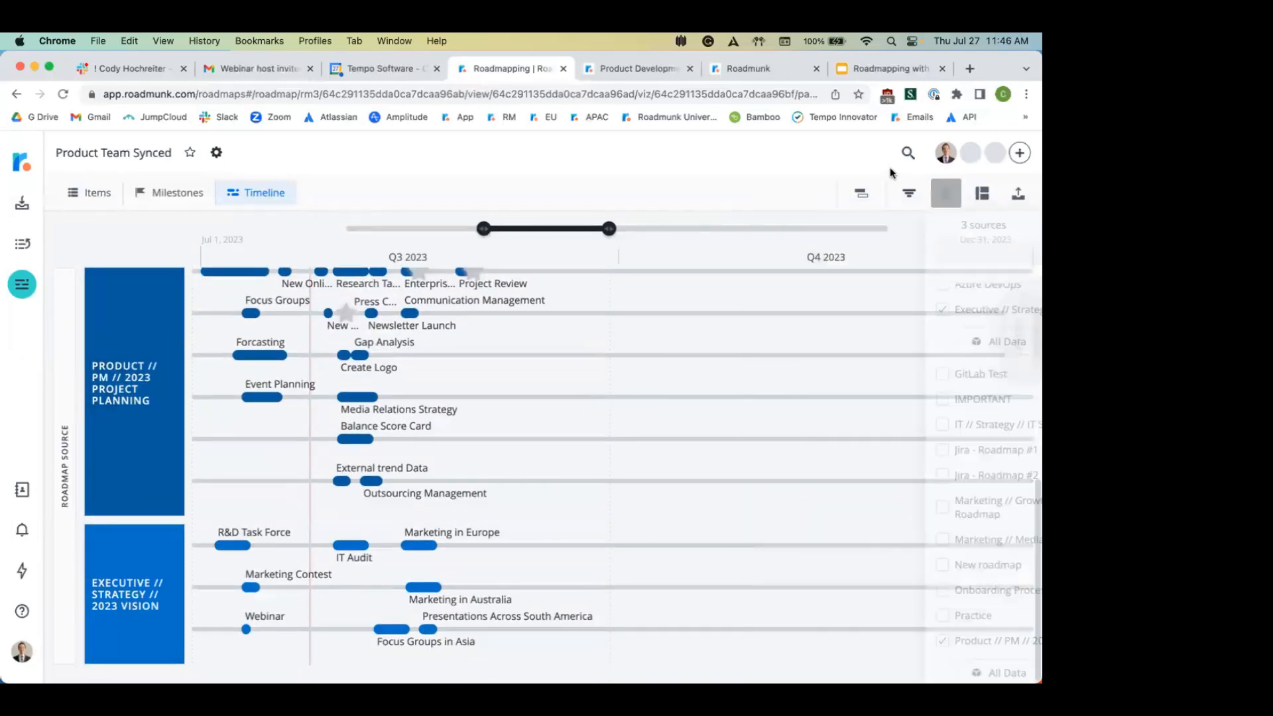
left_click(983, 194)
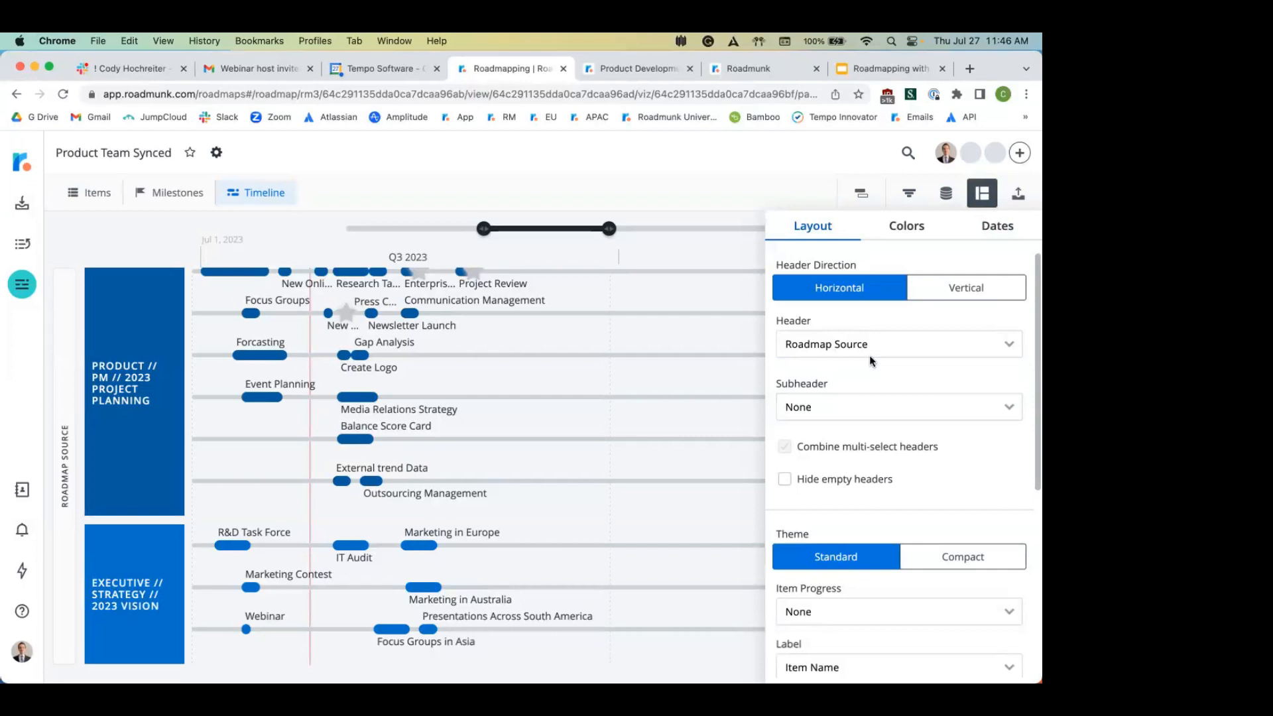
Step: Add Owner as a subheader so each roadmap's rows are grouped by owner
left_click(861, 405)
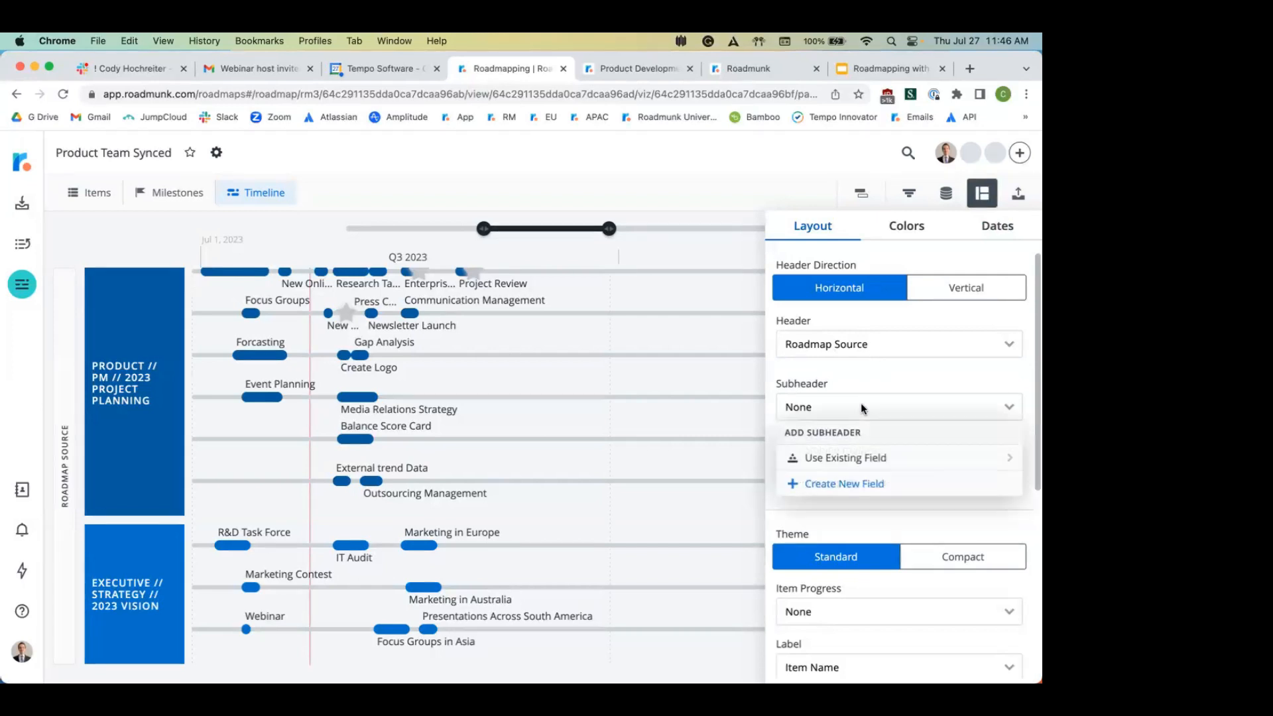
left_click(850, 457)
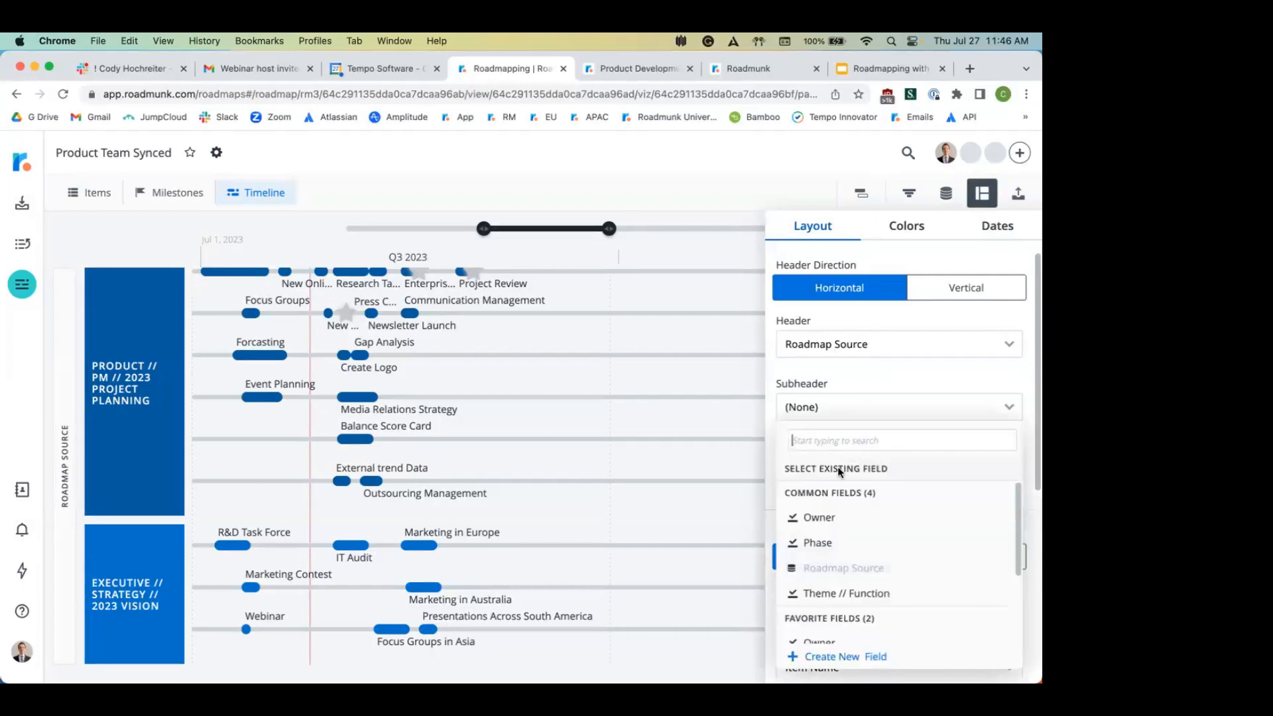
left_click(819, 514)
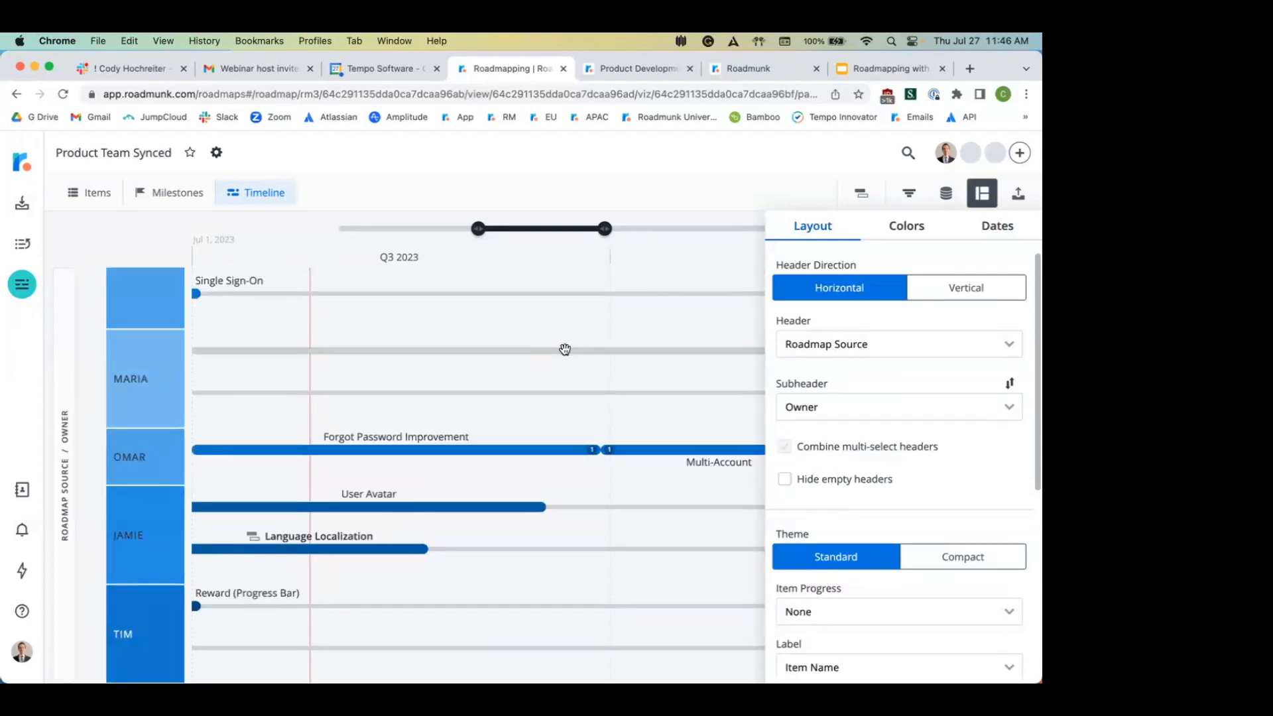
left_click(565, 350)
Step: Turn on 'Hide empty headers' in the timeline layout settings
scroll(565, 349, "up", 10)
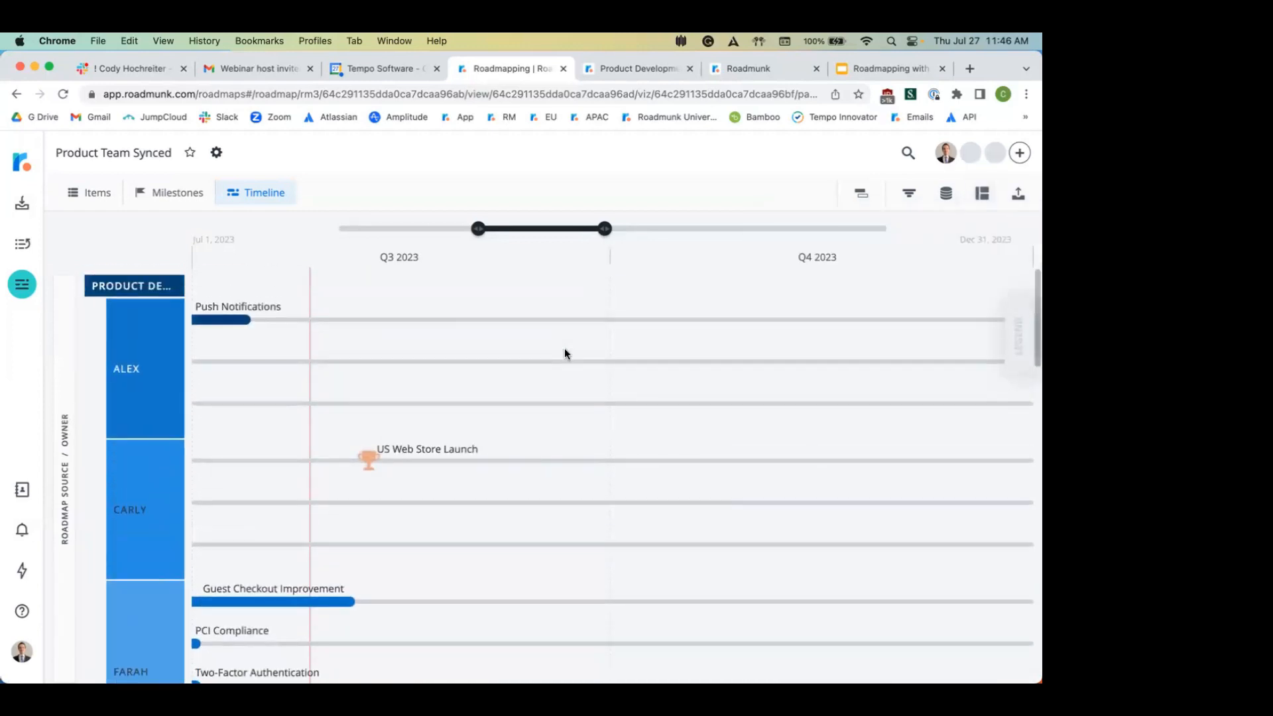
scroll(719, 462, "down", 2)
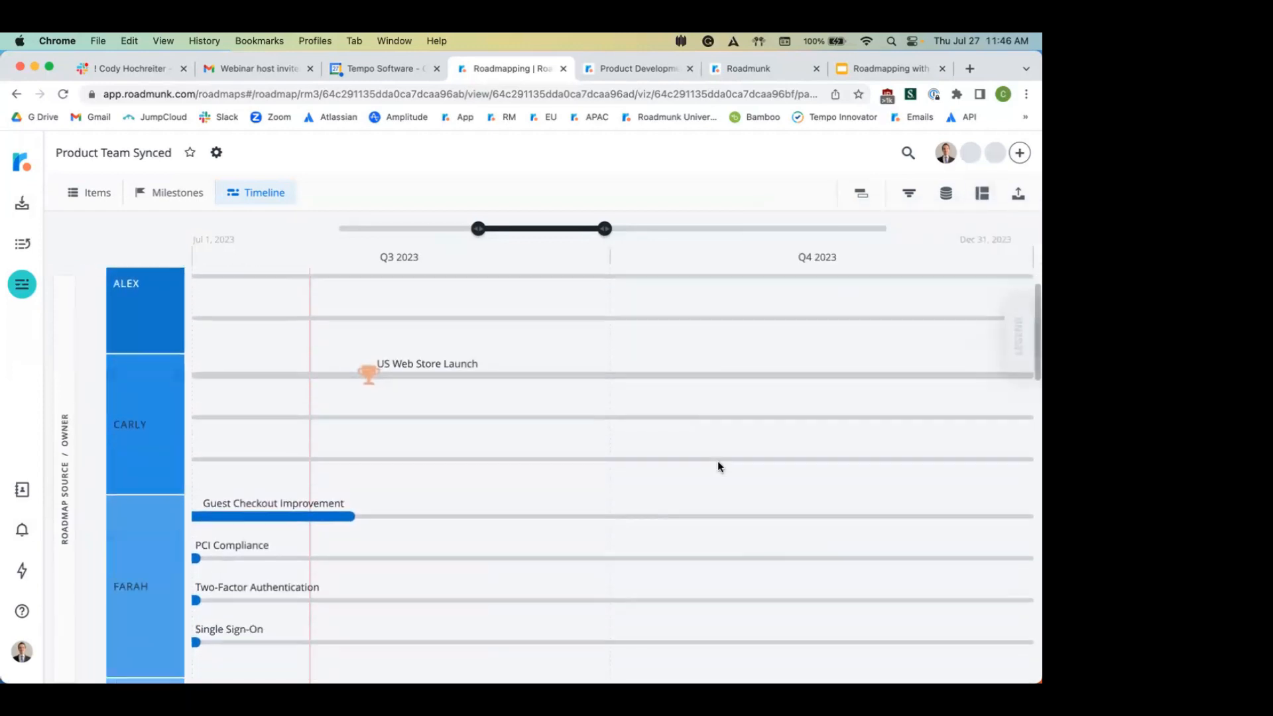
scroll(718, 466, "down", 5)
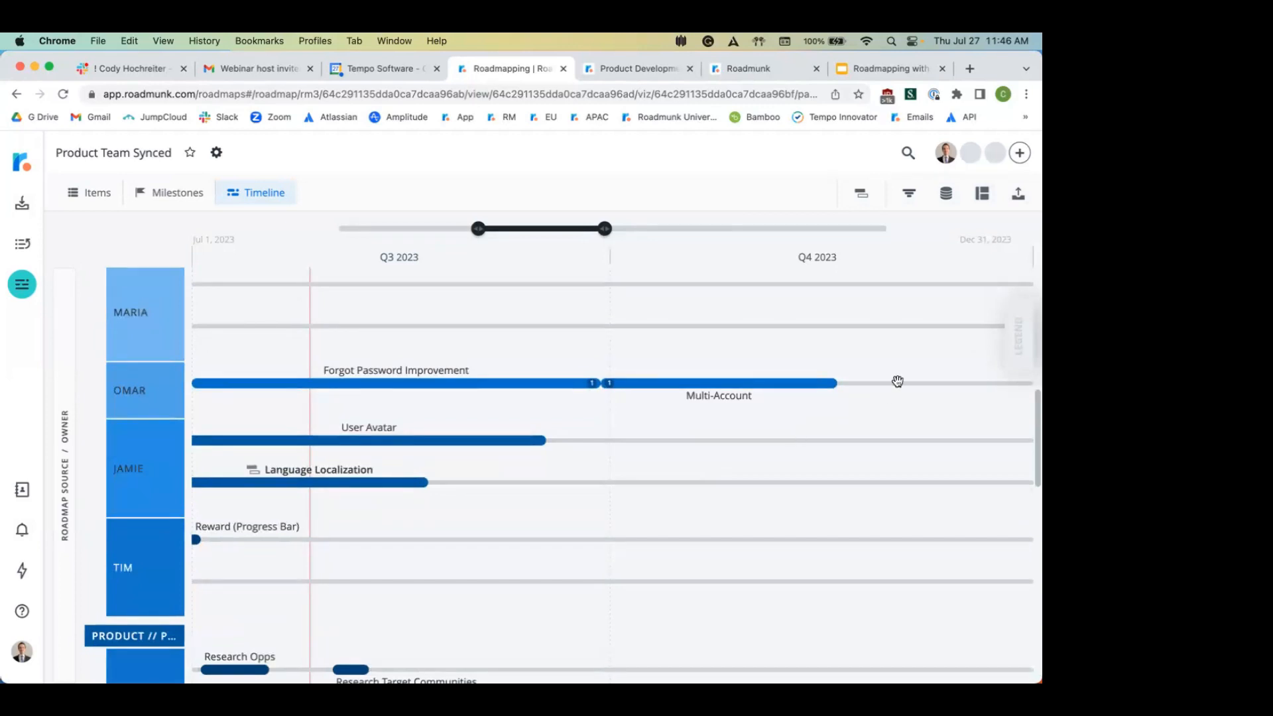
left_click(979, 195)
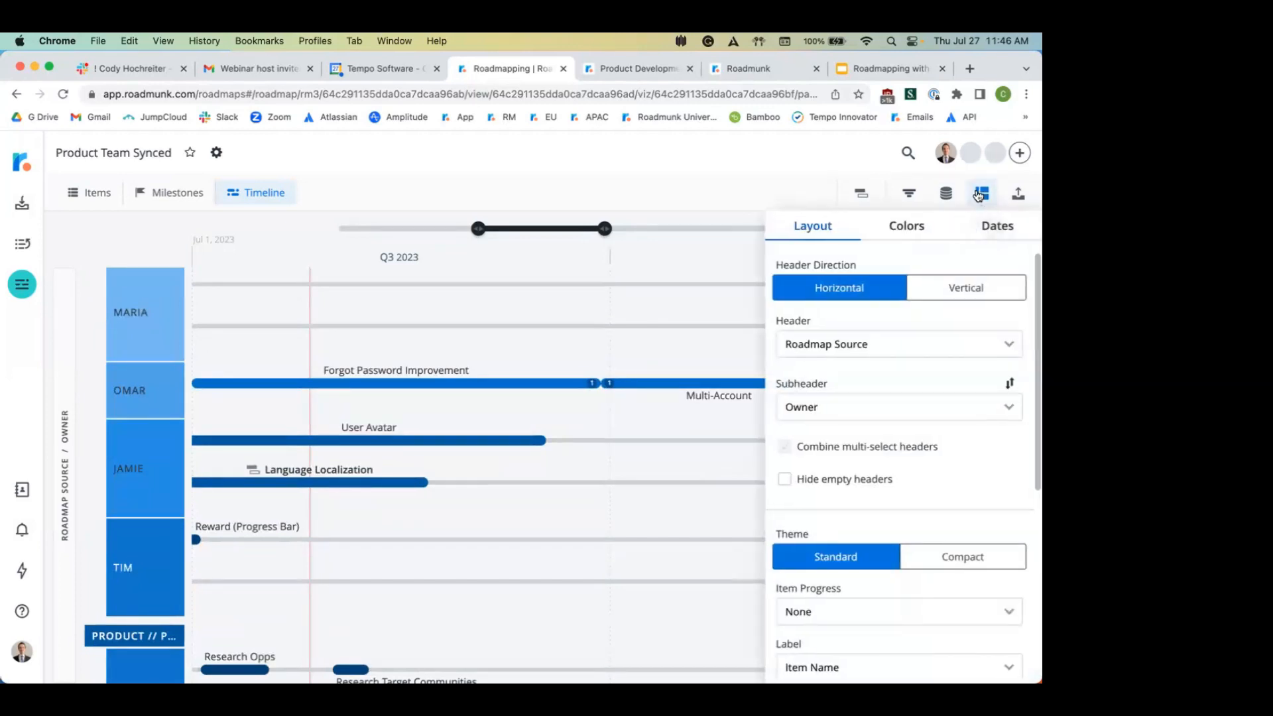
left_click(810, 487)
scroll(709, 336, "up", 10)
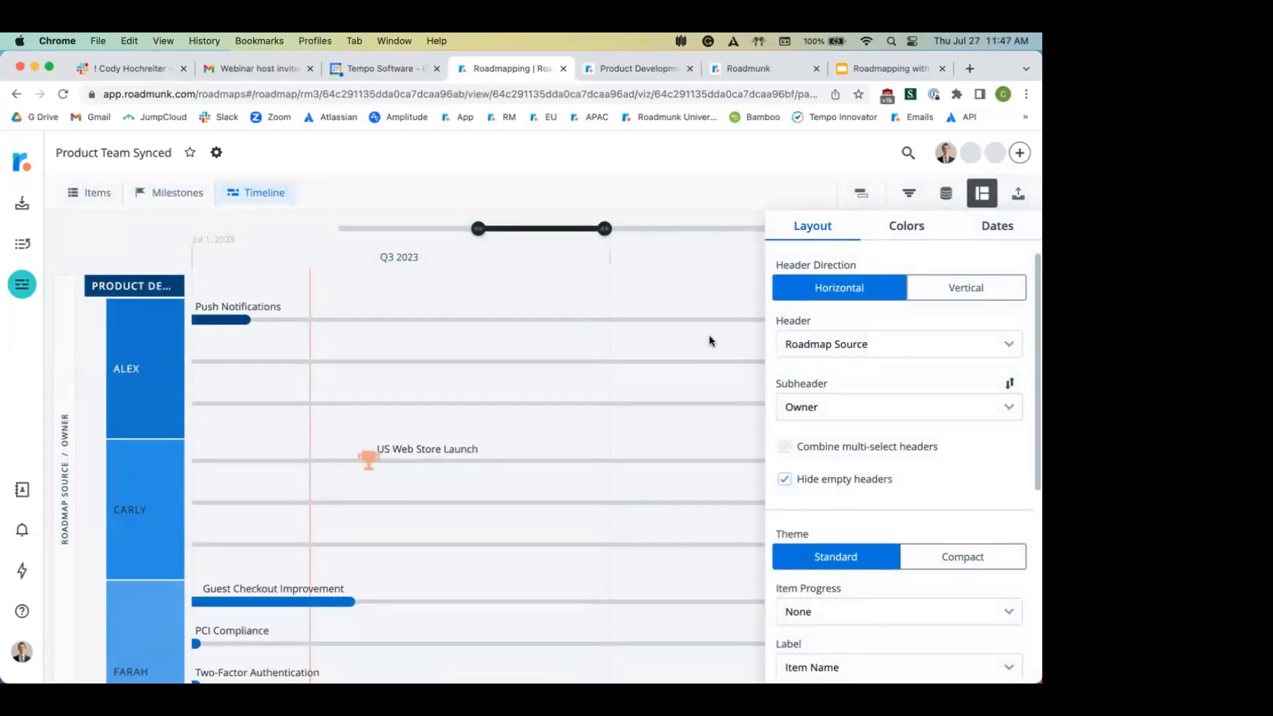
left_click(696, 307)
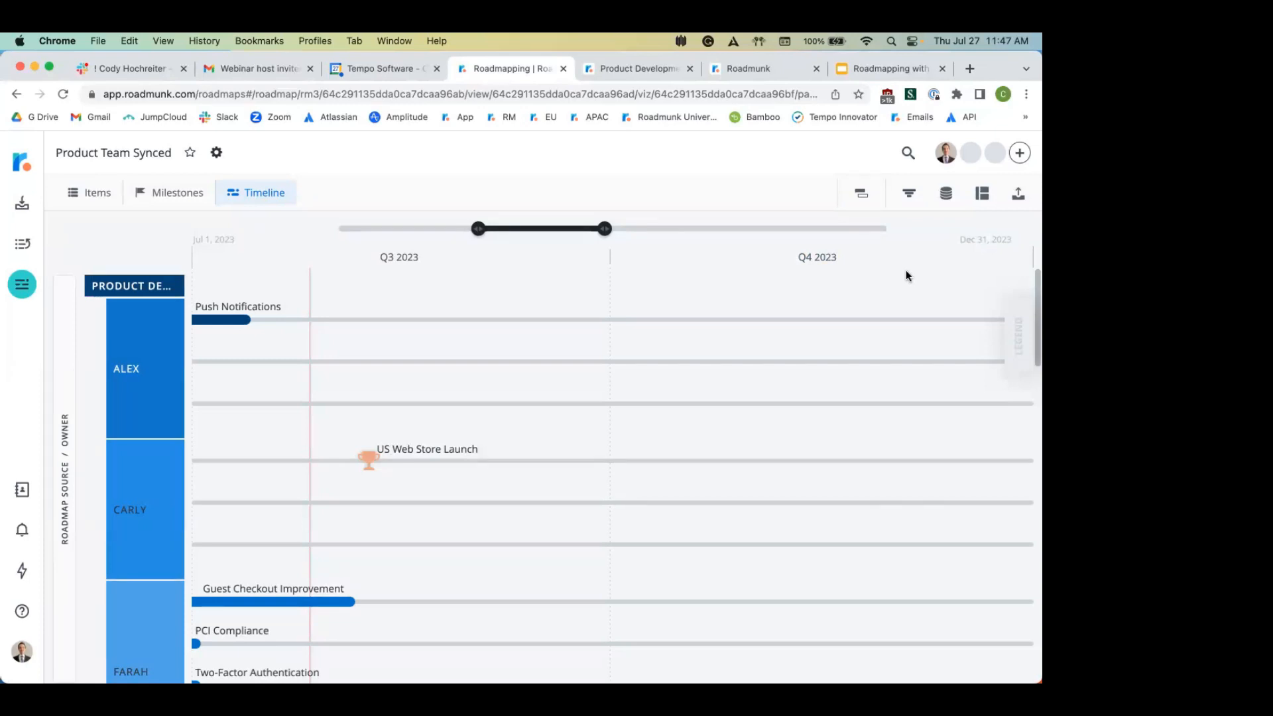
left_click(909, 193)
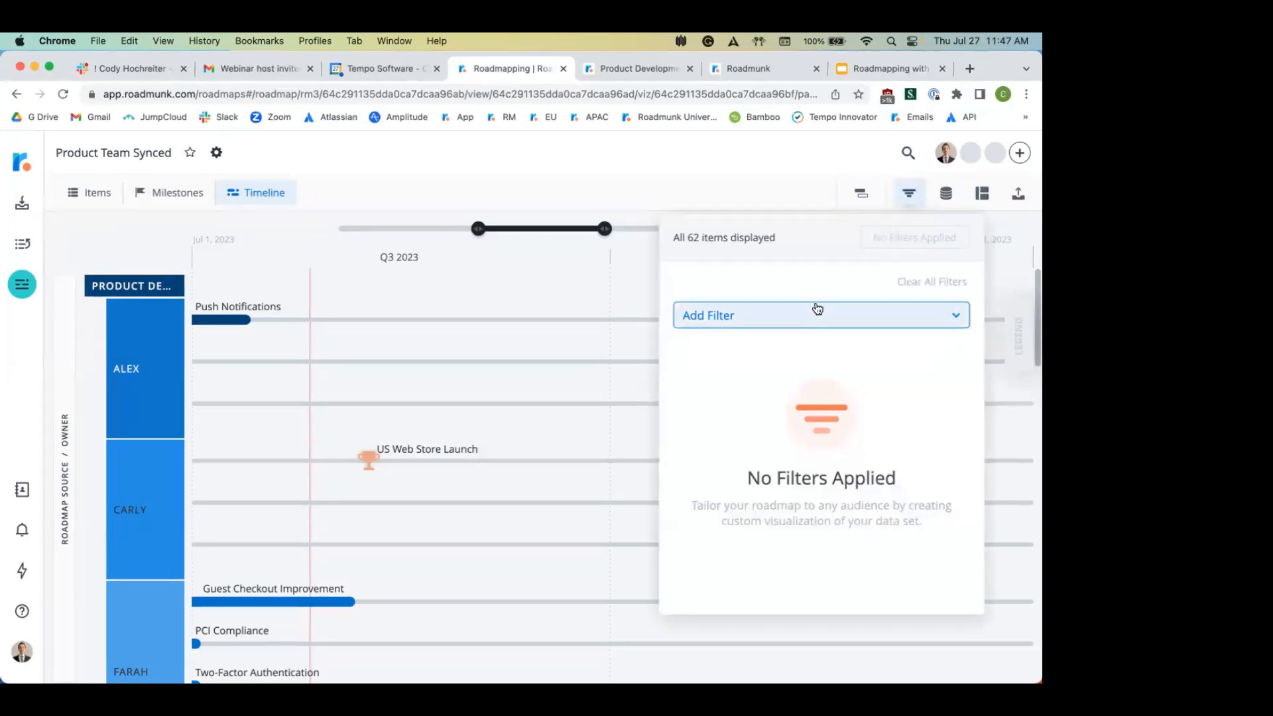
left_click(818, 310)
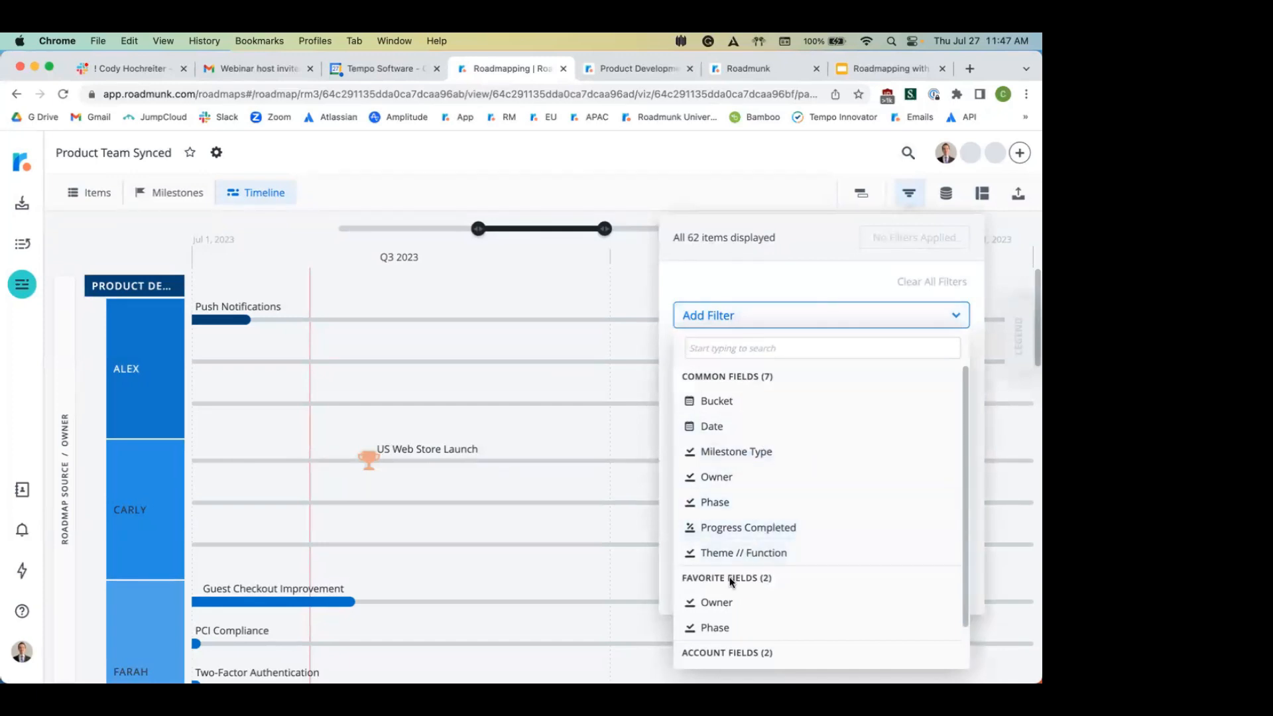
left_click(737, 601)
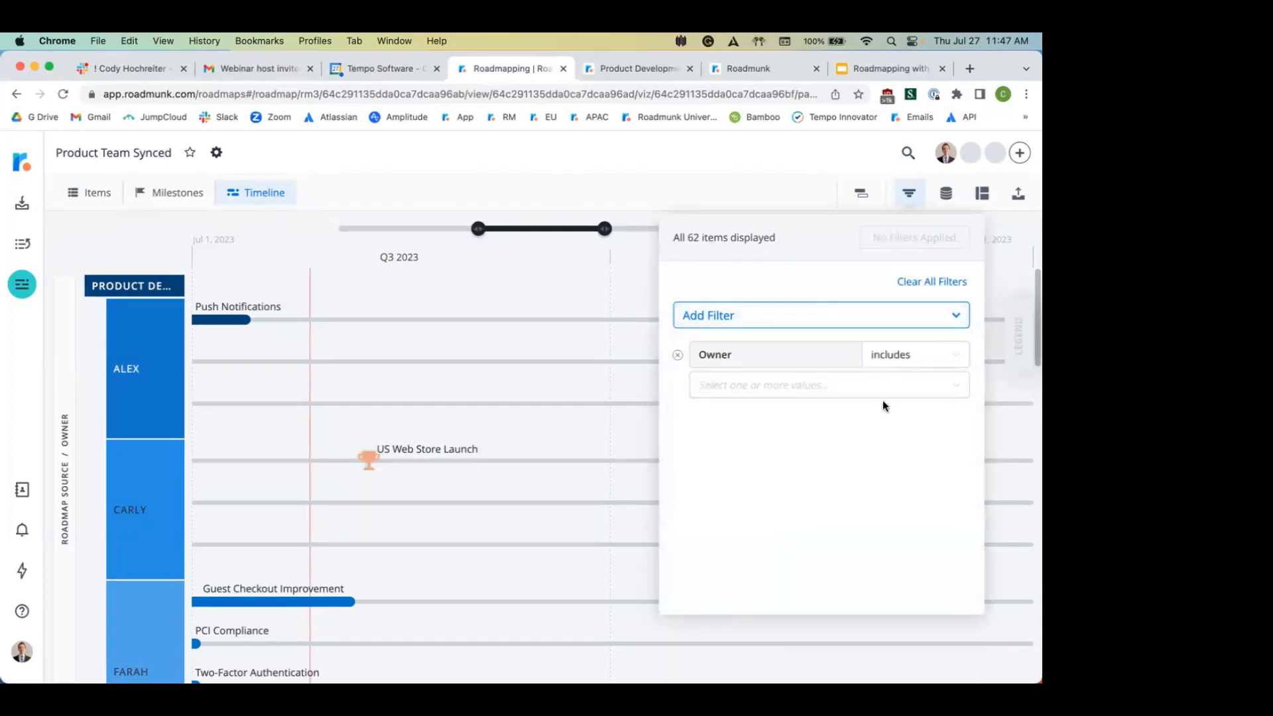
left_click(858, 388)
left_click(817, 413)
left_click(922, 233)
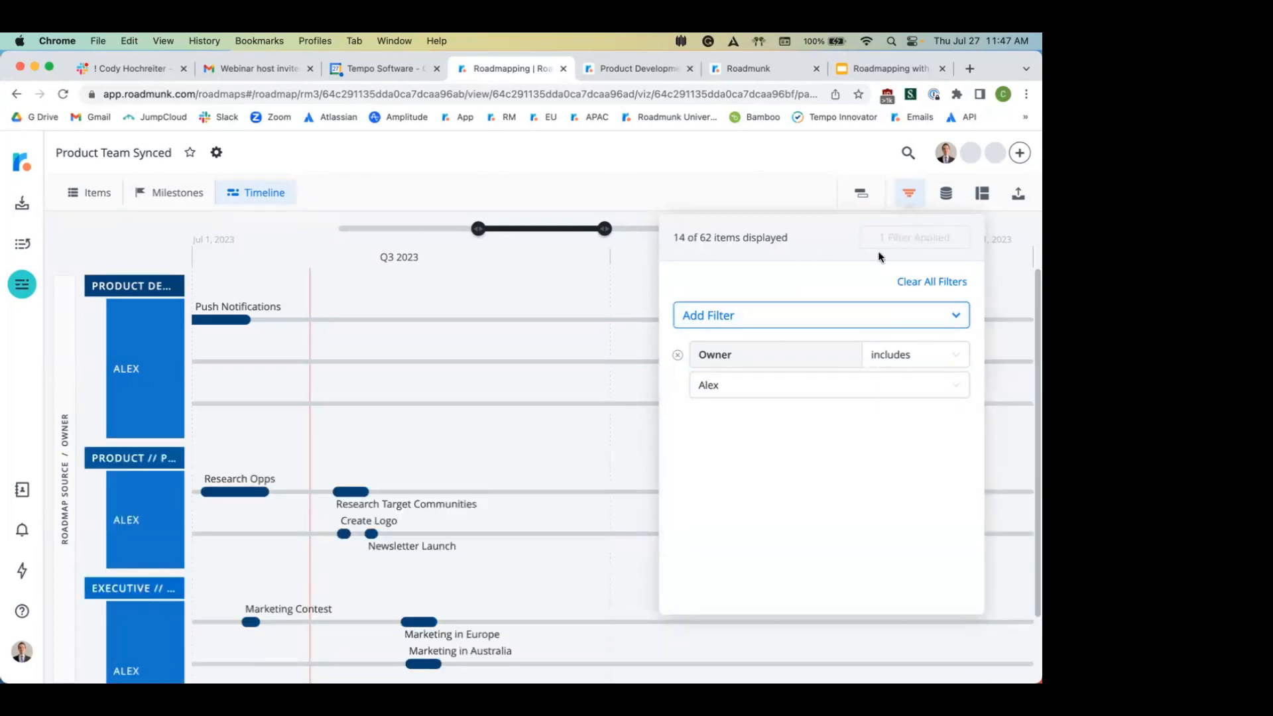
left_click(587, 294)
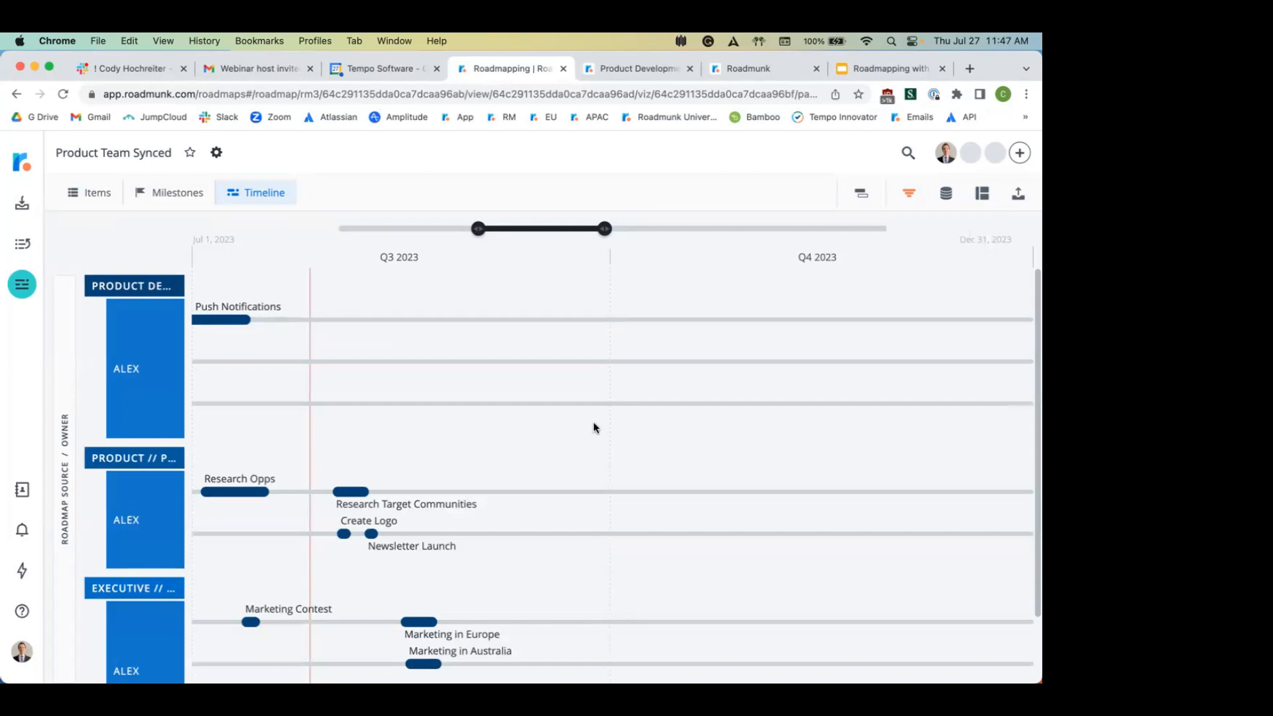
scroll(594, 427, "down", 2)
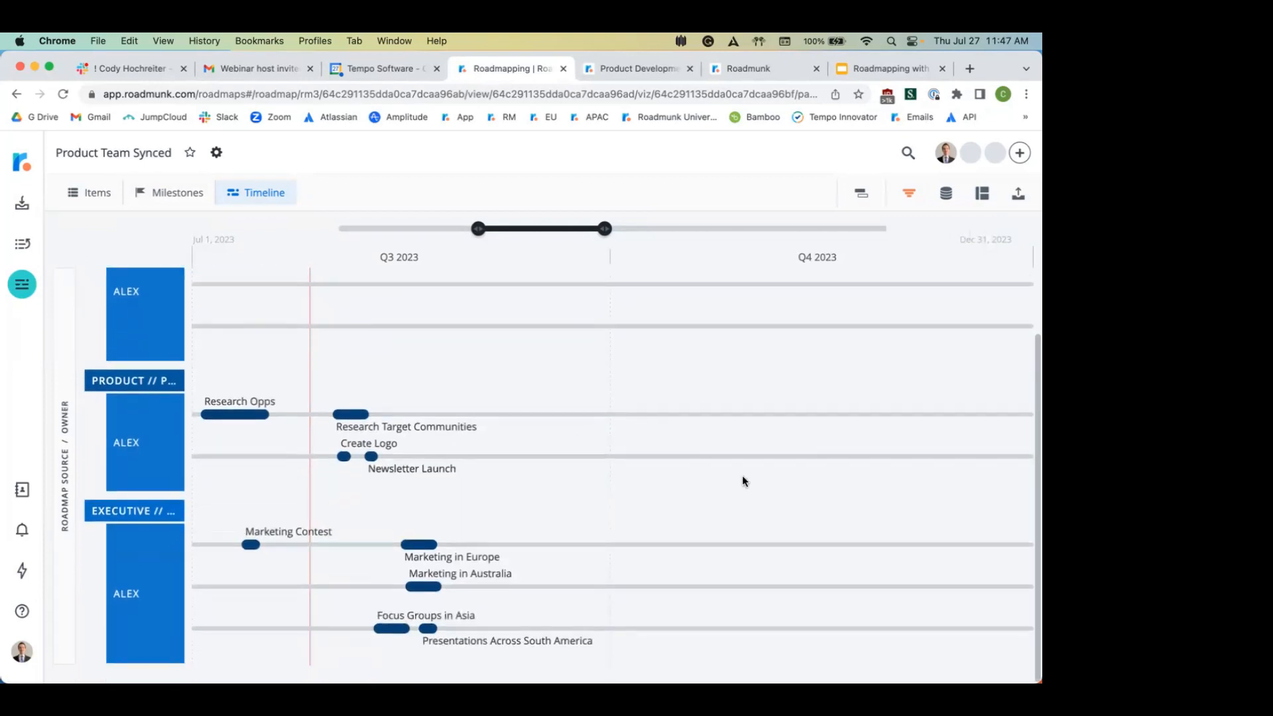
scroll(743, 478, "up", 2)
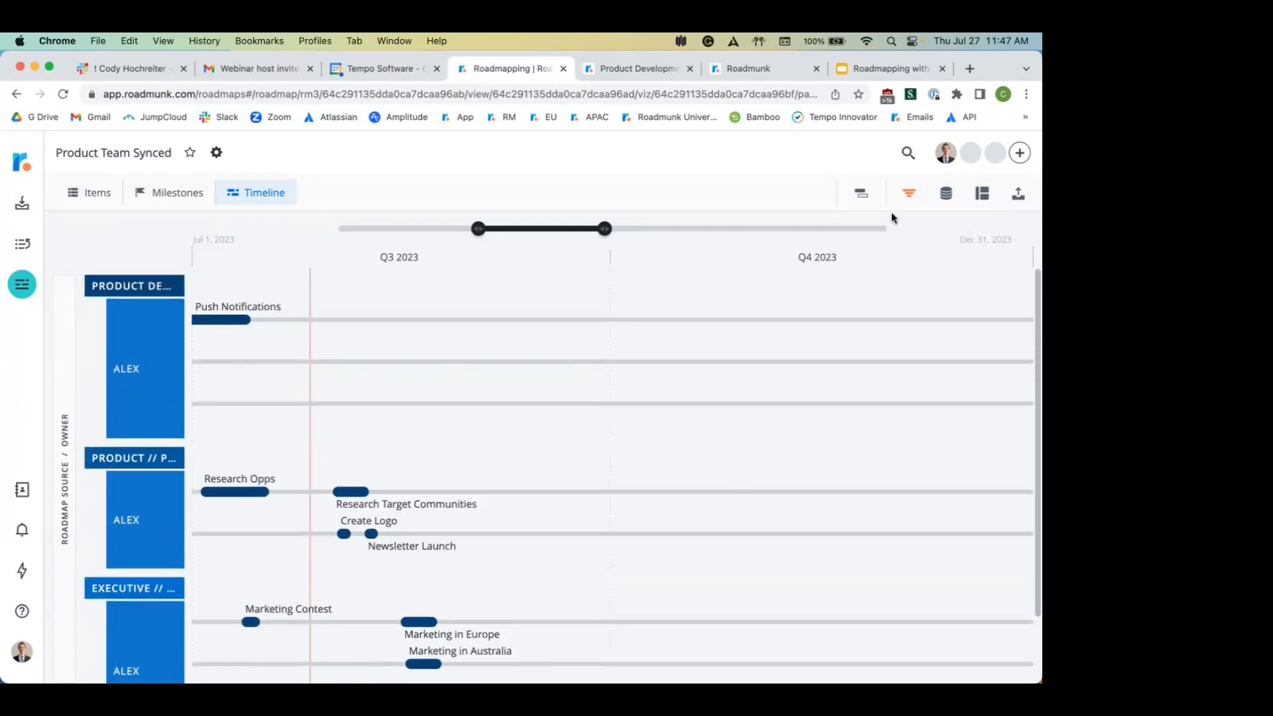
left_click(910, 195)
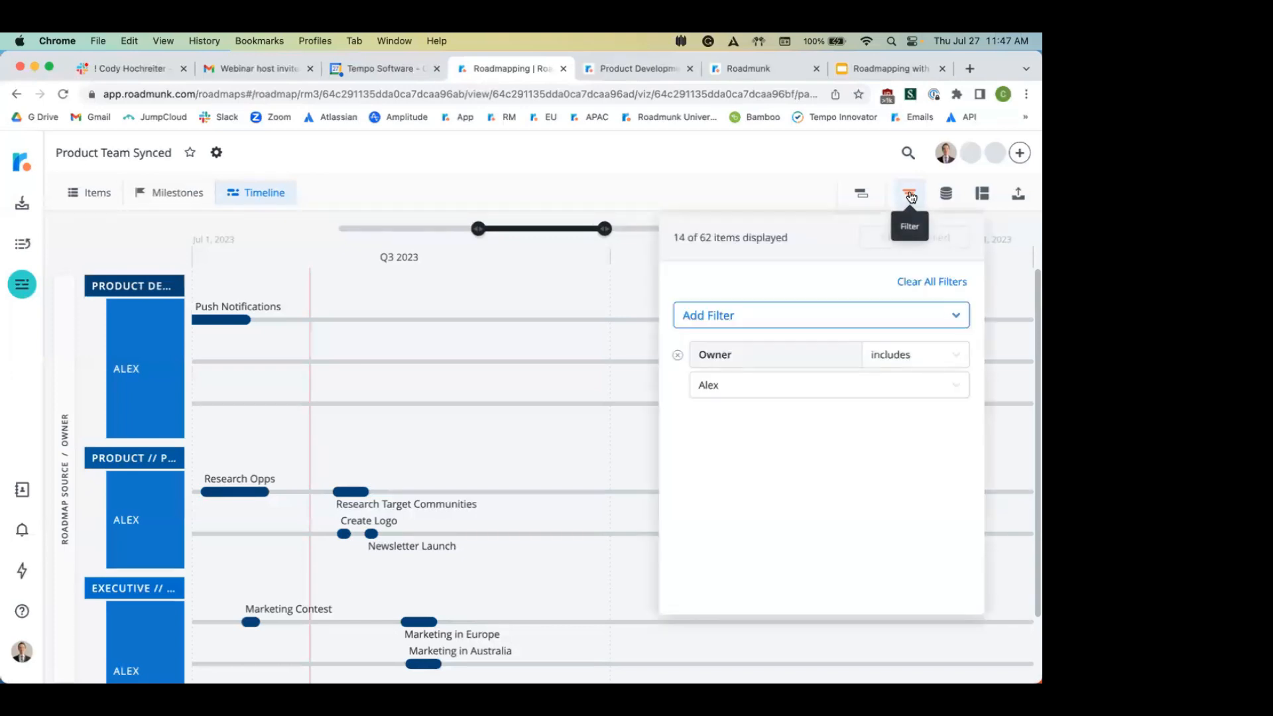
left_click(924, 278)
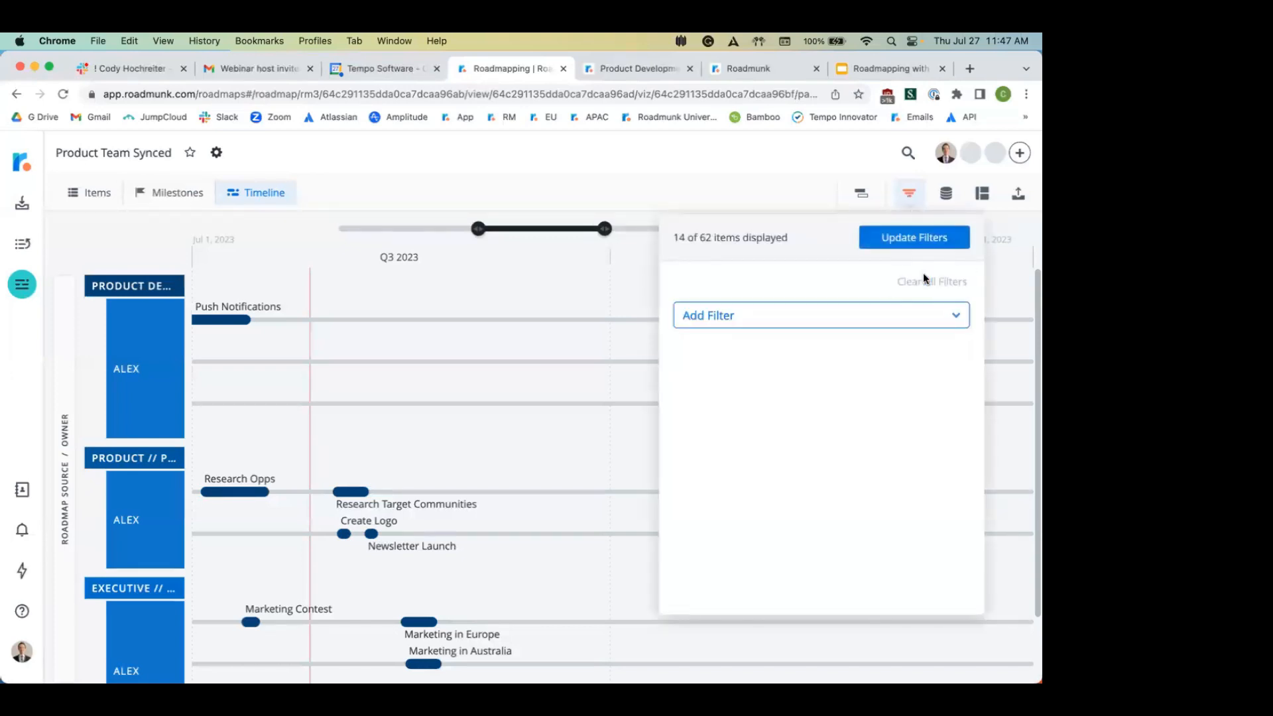
left_click(913, 235)
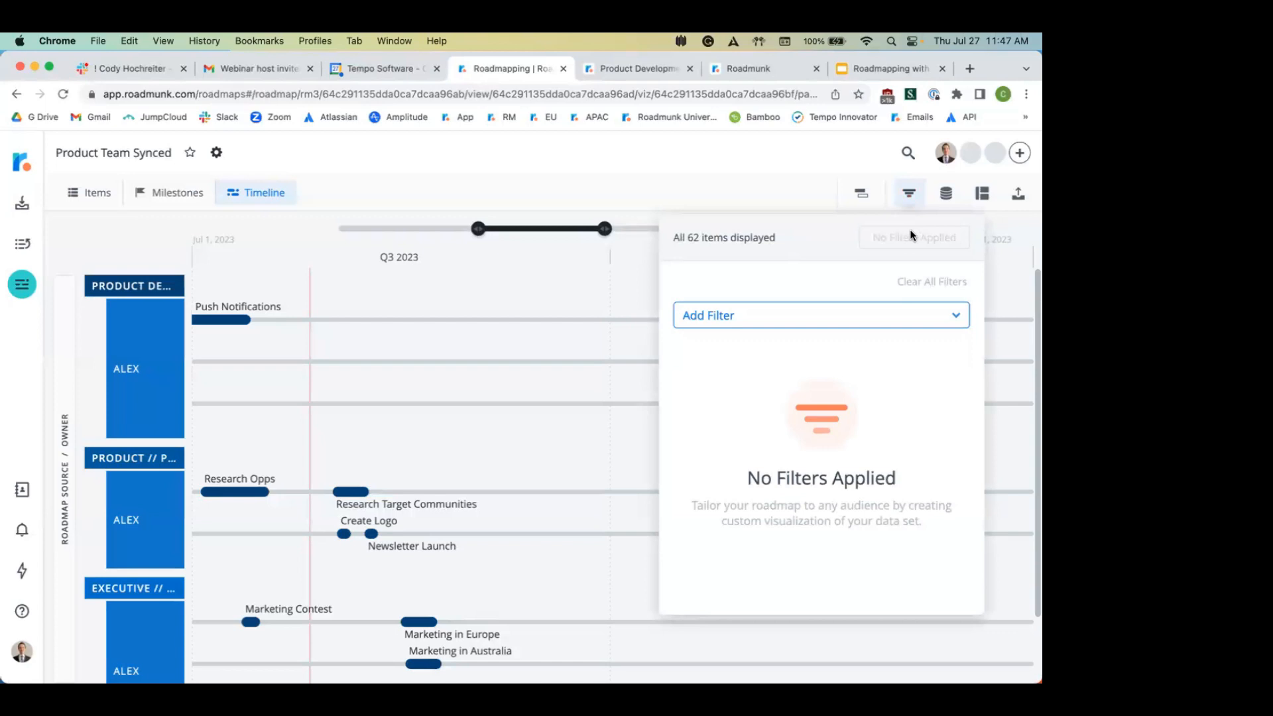
left_click(850, 166)
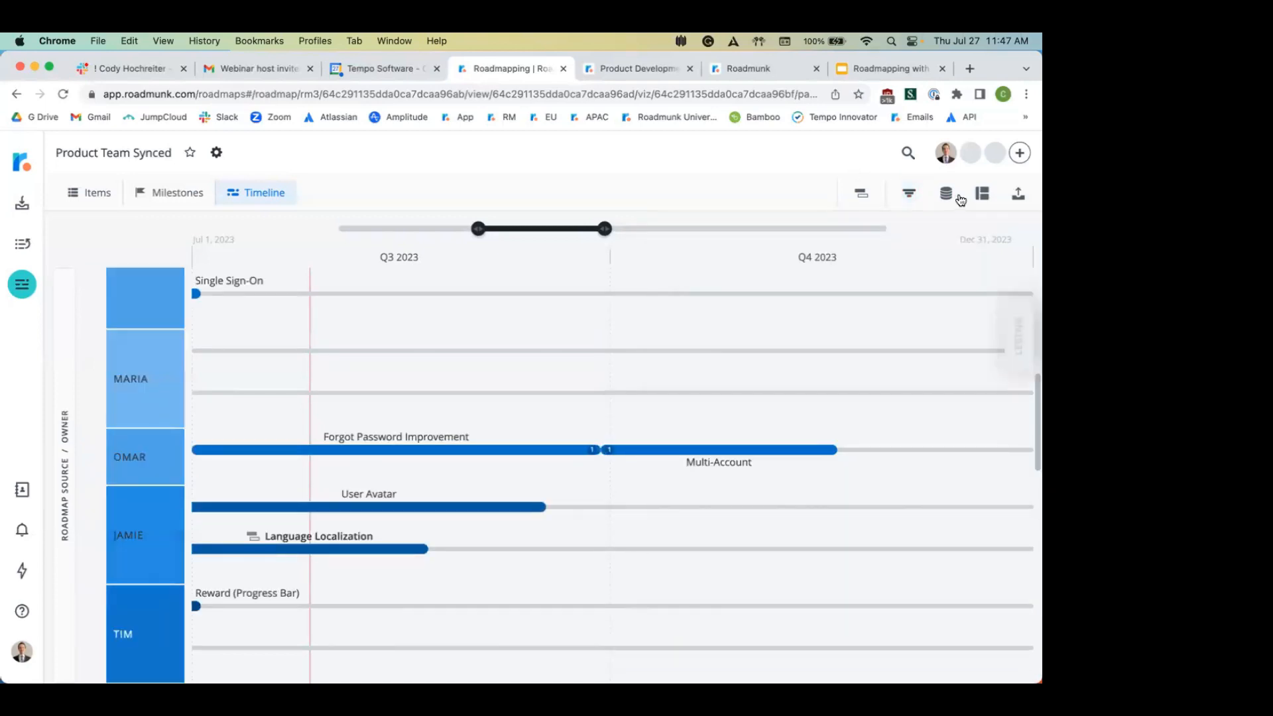
Step: Reload the Product Team Synced roadmap page and switch to its Items table
left_click(982, 193)
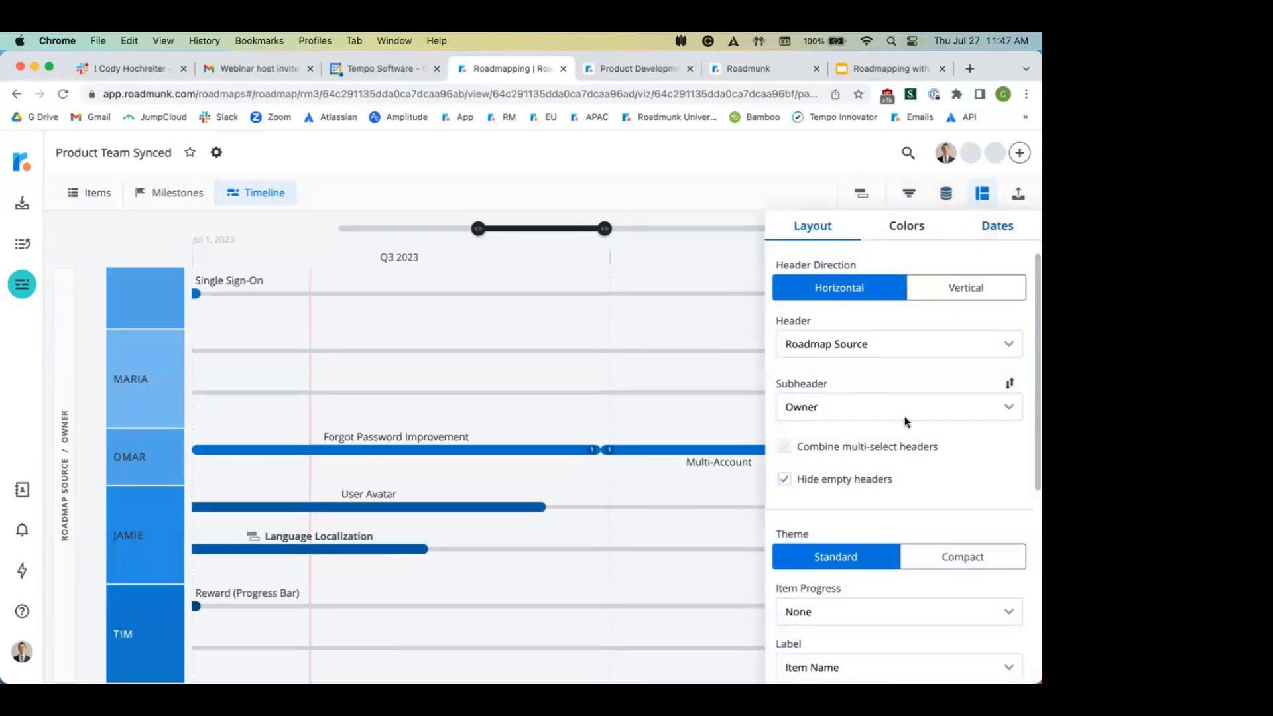
left_click(677, 400)
left_click(63, 95)
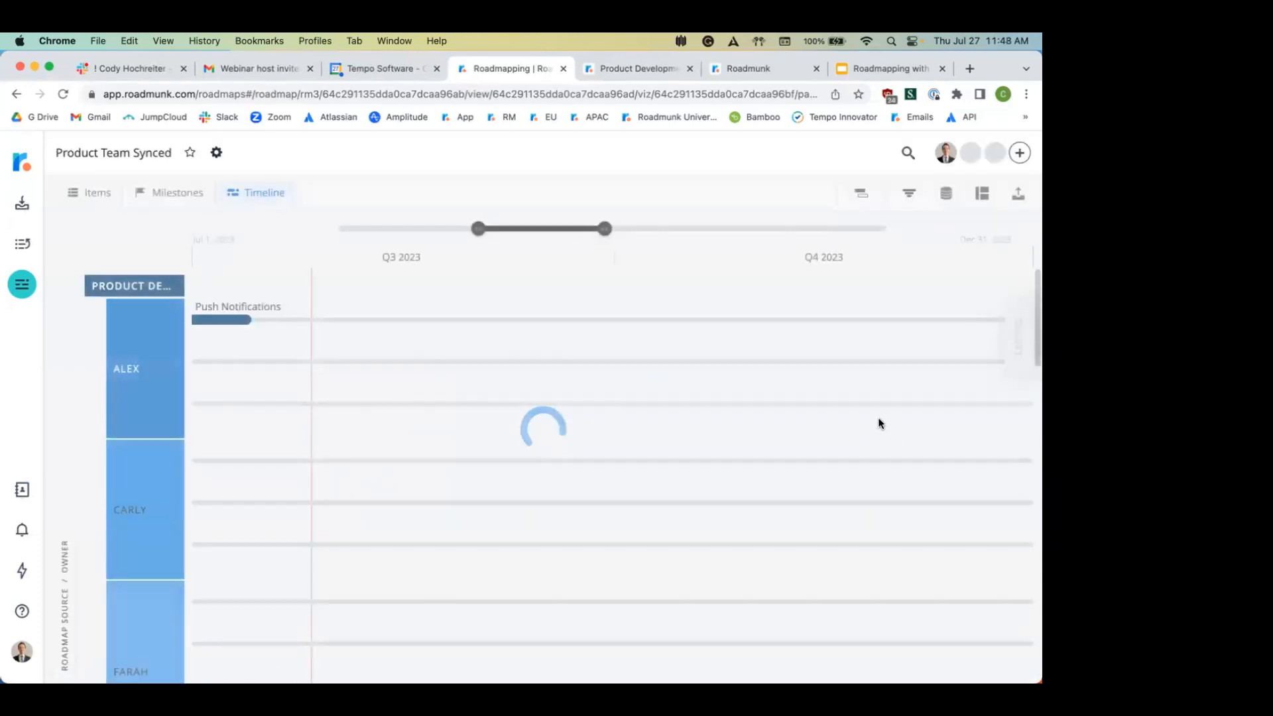
scroll(879, 422, "down", 5)
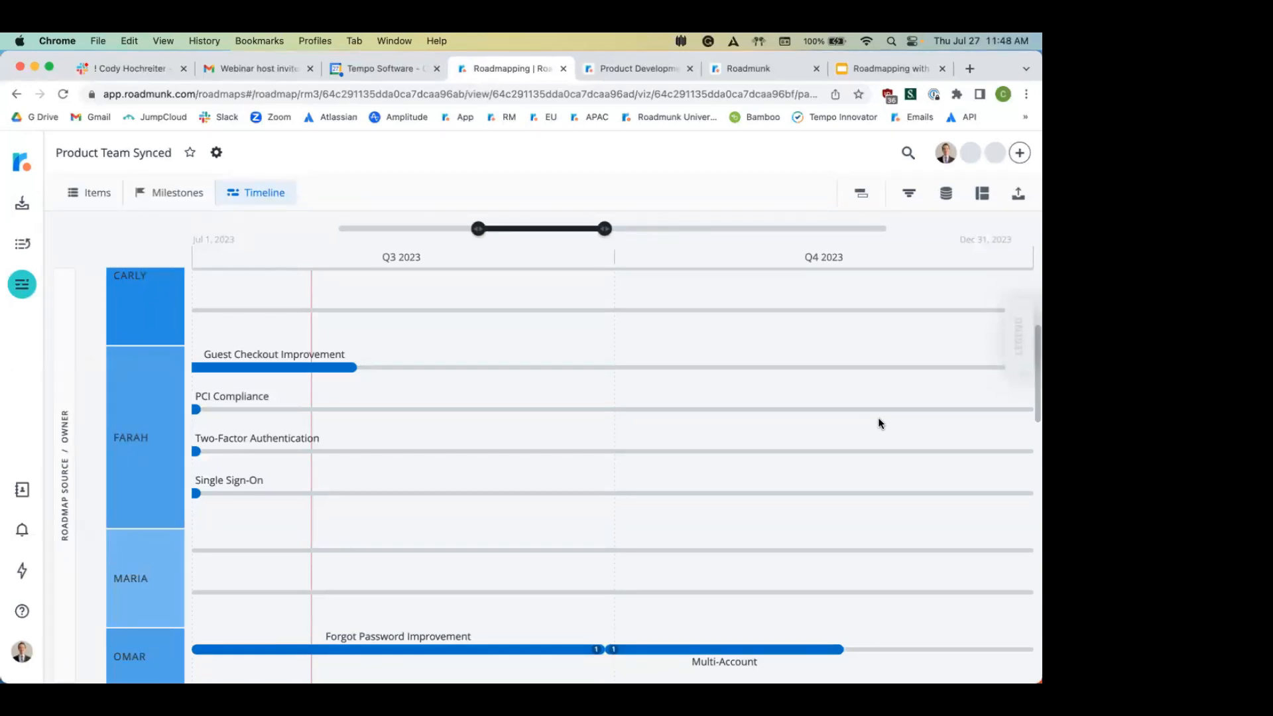
left_click(94, 193)
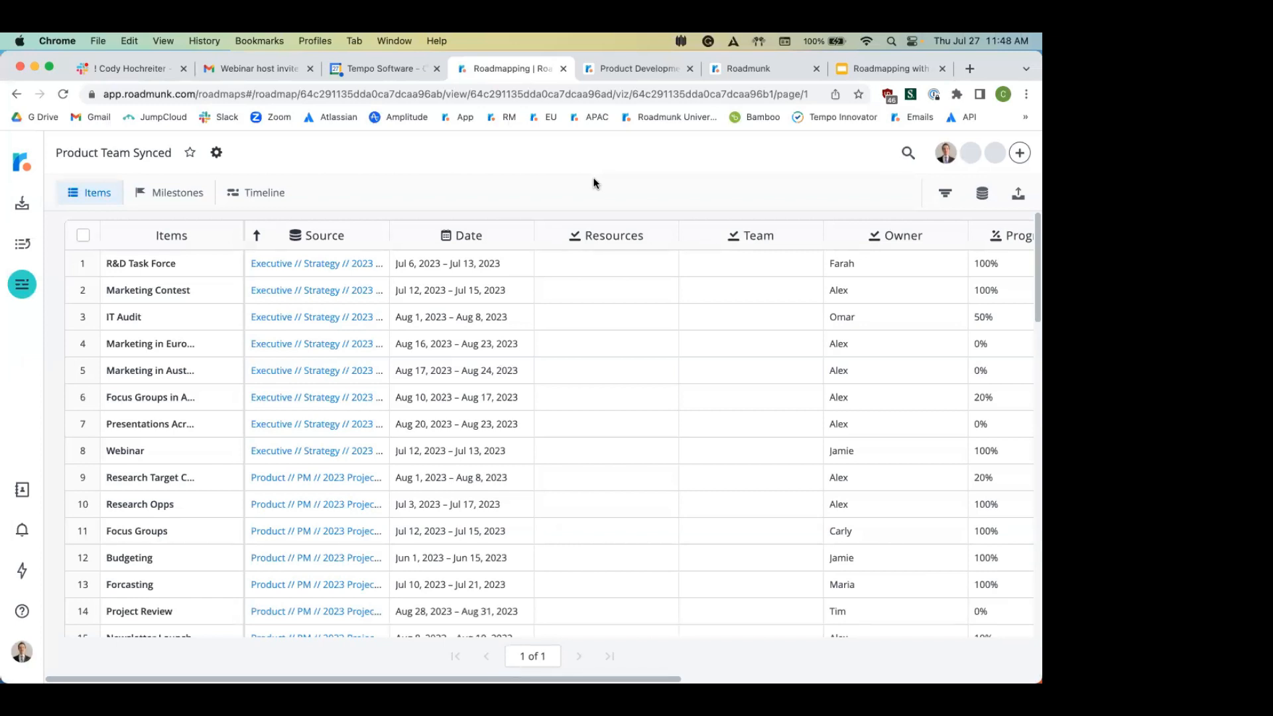
Step: Rename the Budgeting item to 'Budgeting Plan' and save it
left_click(132, 559)
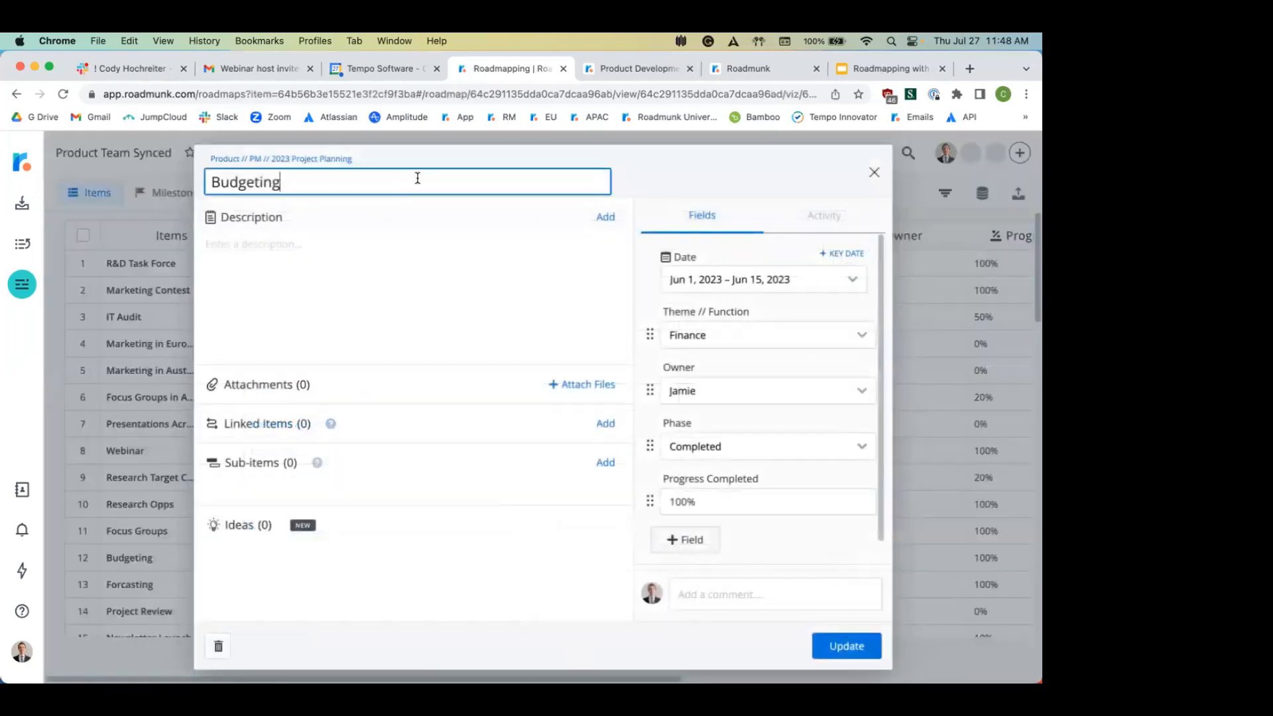
type("Plan")
left_click_drag(710, 181, 675, 135)
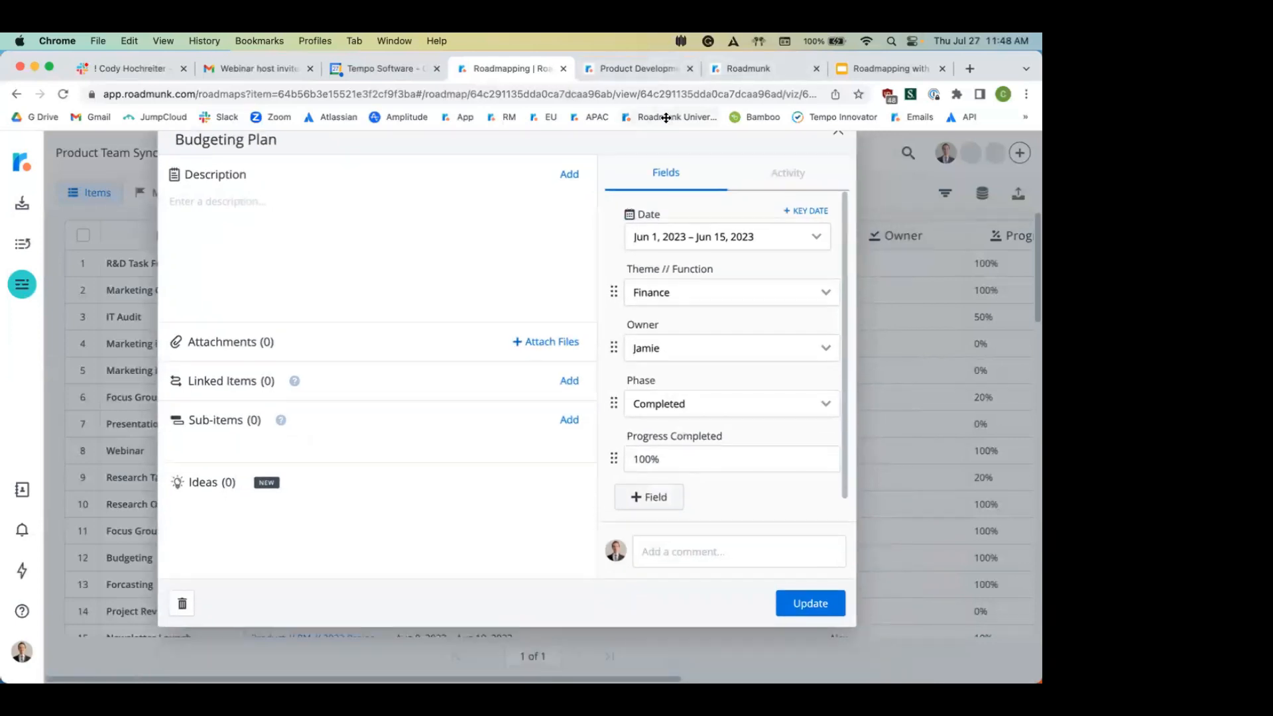
left_click(808, 600)
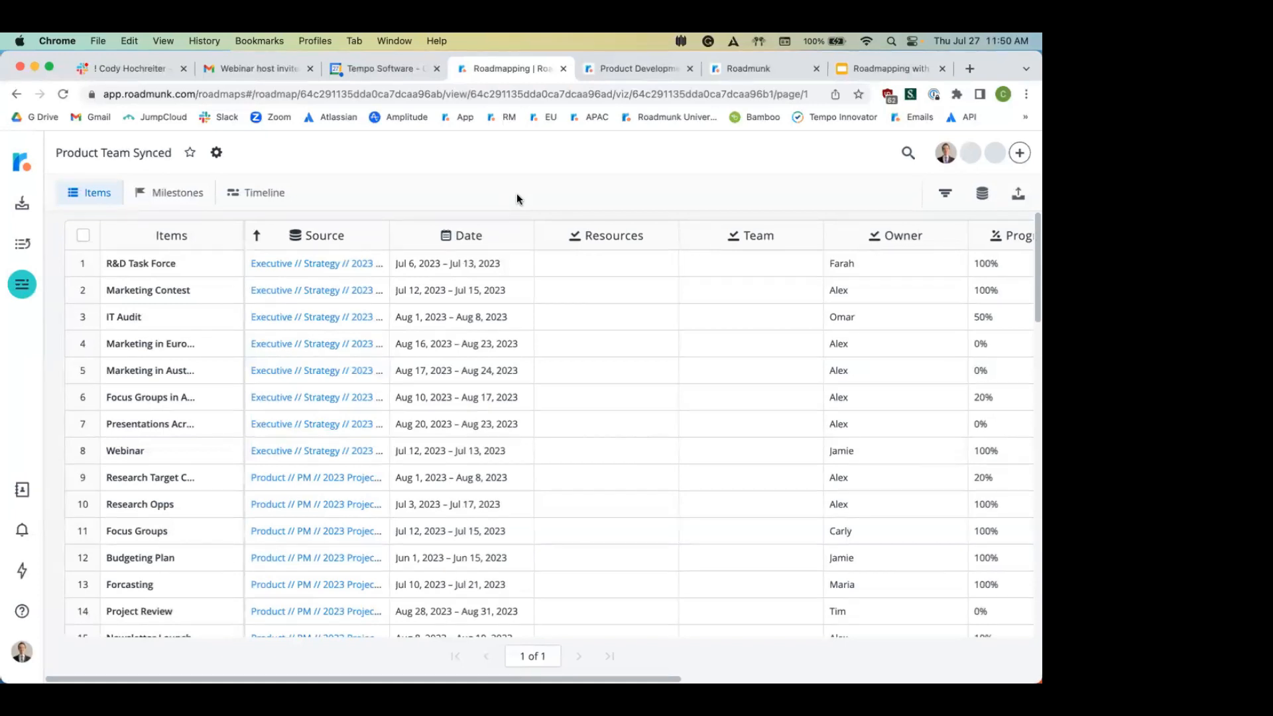
Step: Go to the list of all roadmaps and open Product Plan 2023
left_click(16, 177)
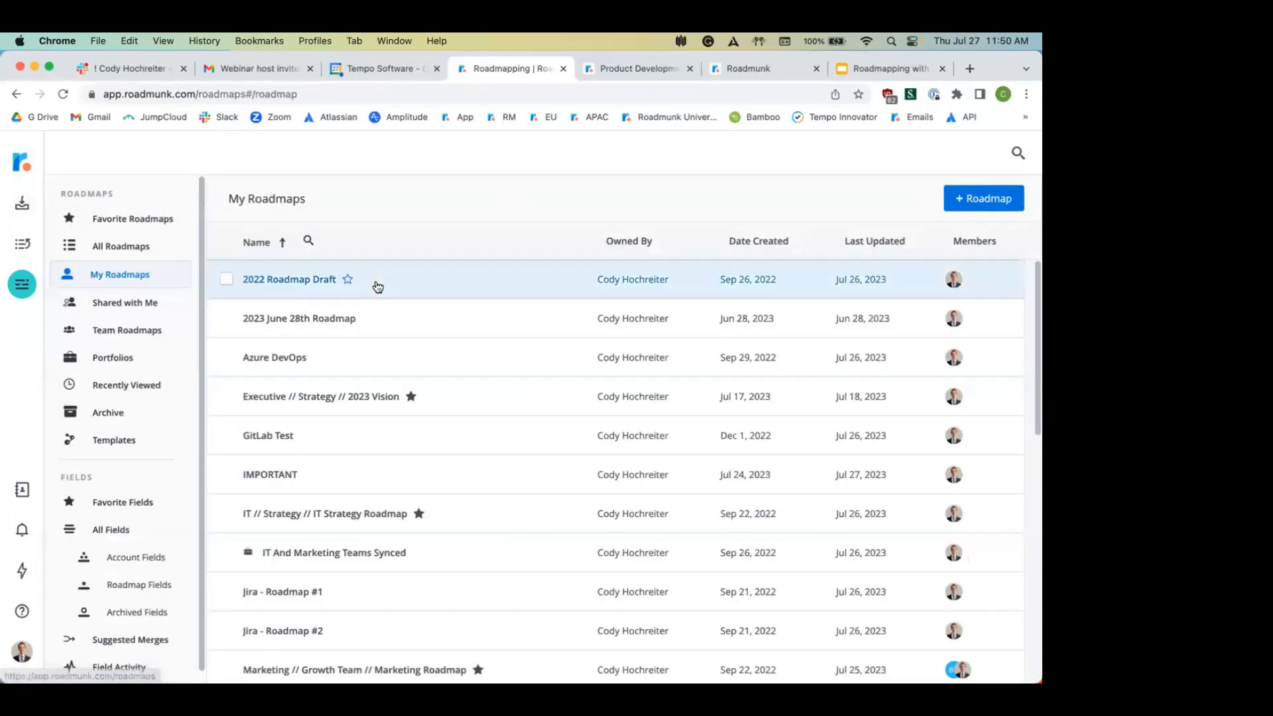
scroll(318, 395, "down", 3)
scroll(311, 396, "down", 6)
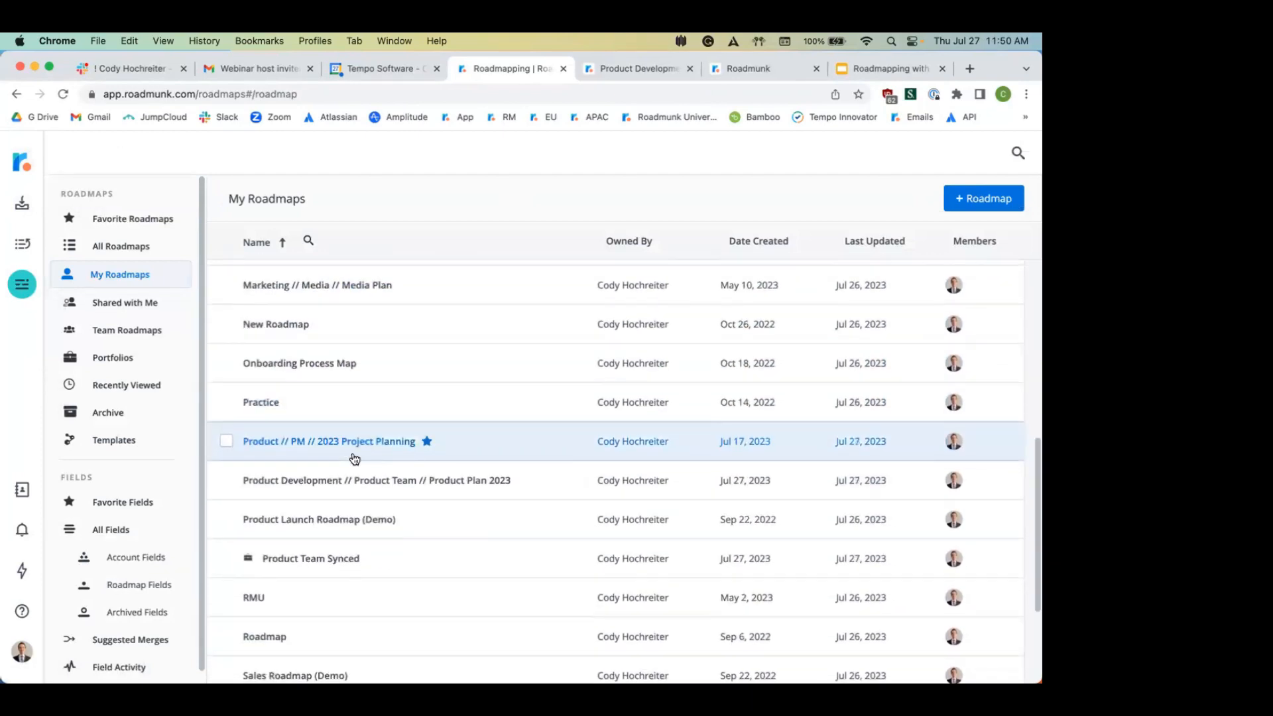
left_click(329, 486)
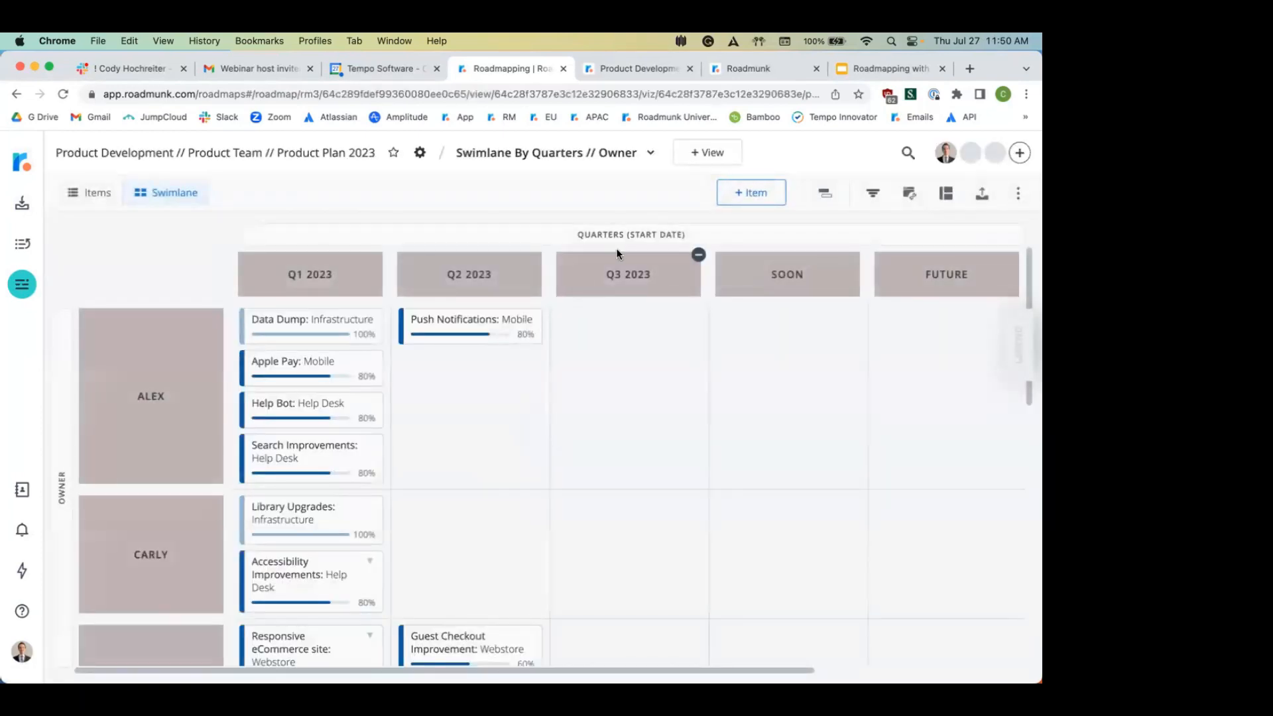
Step: Switch to the All Data view and open the Database Improvements item details
left_click(579, 148)
left_click(519, 174)
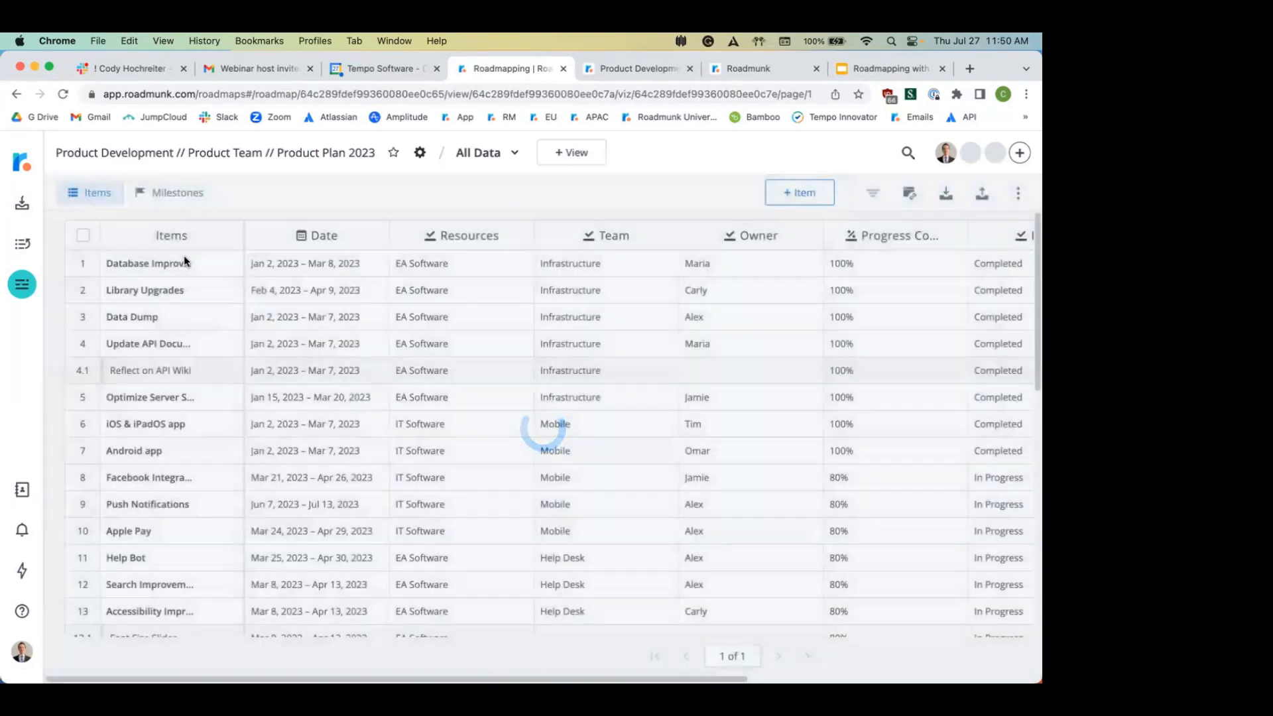
left_click(147, 270)
left_click(144, 264)
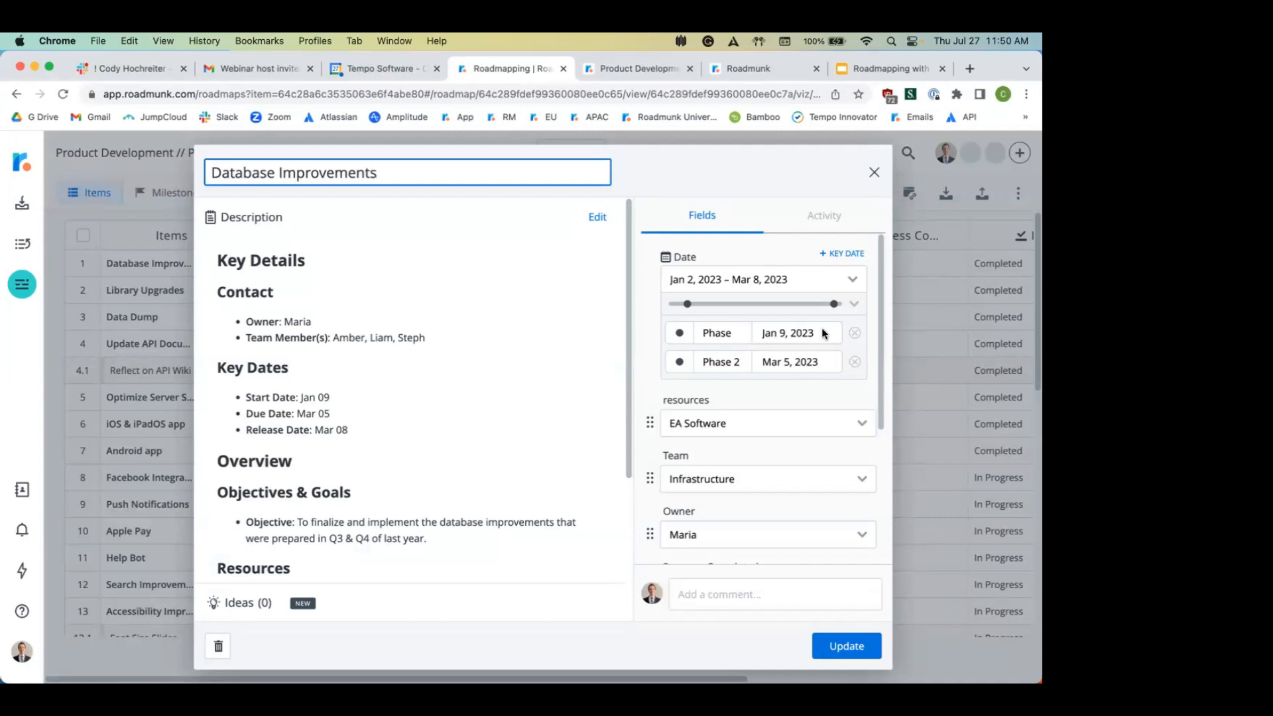
Step: Add a Finish key date of March 8, 2023, rename the first to Phase 1, and save
left_click(850, 254)
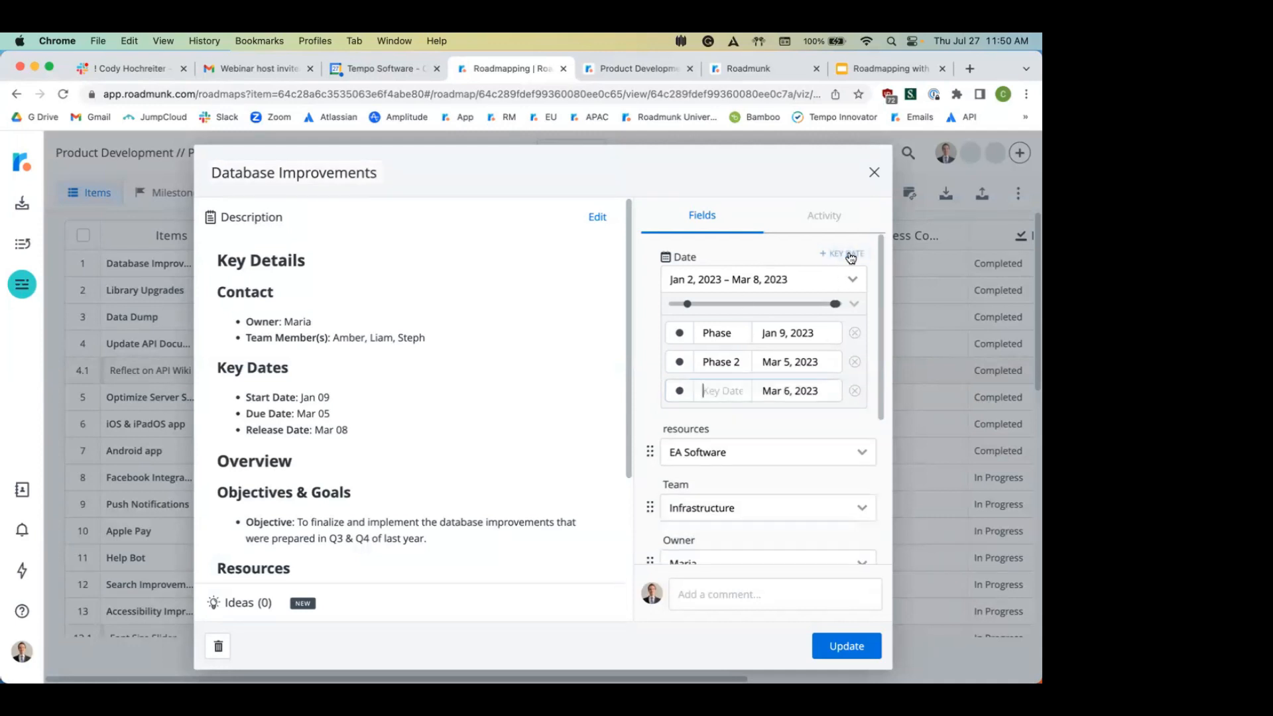
type("F")
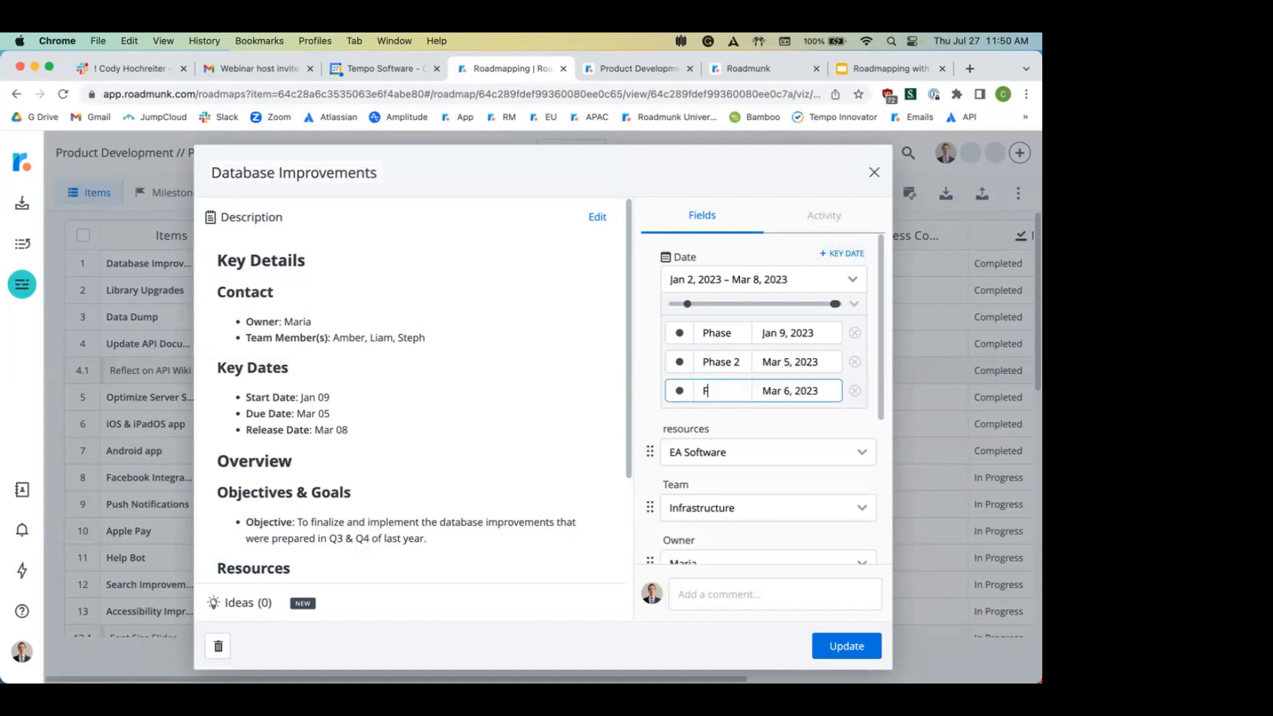
type("inish")
left_click(787, 391)
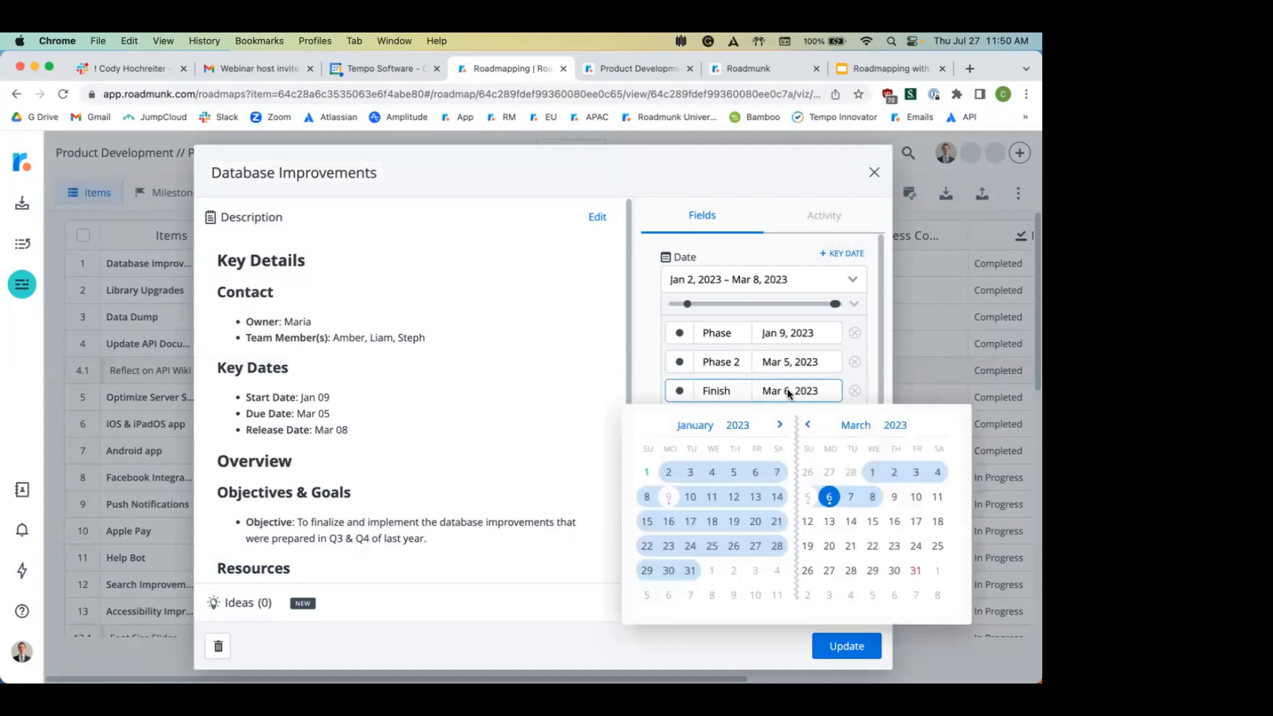
left_click(874, 497)
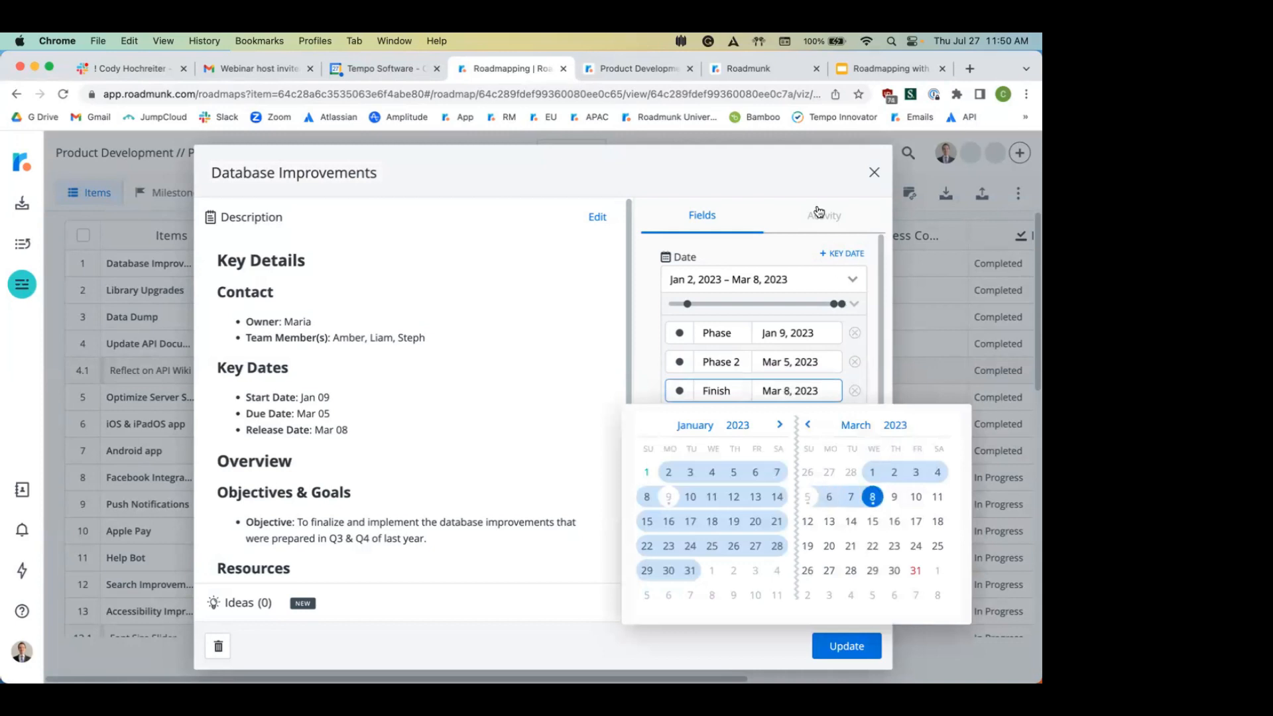
left_click(794, 181)
left_click(742, 325)
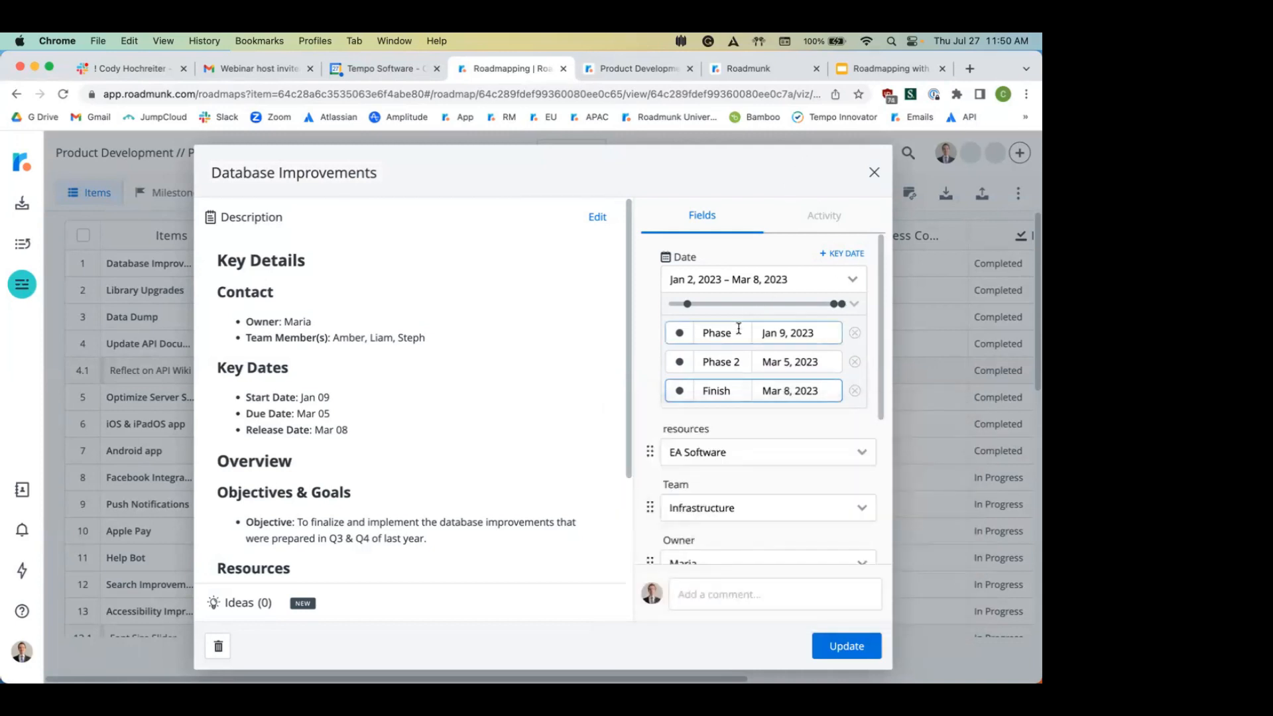
type("1")
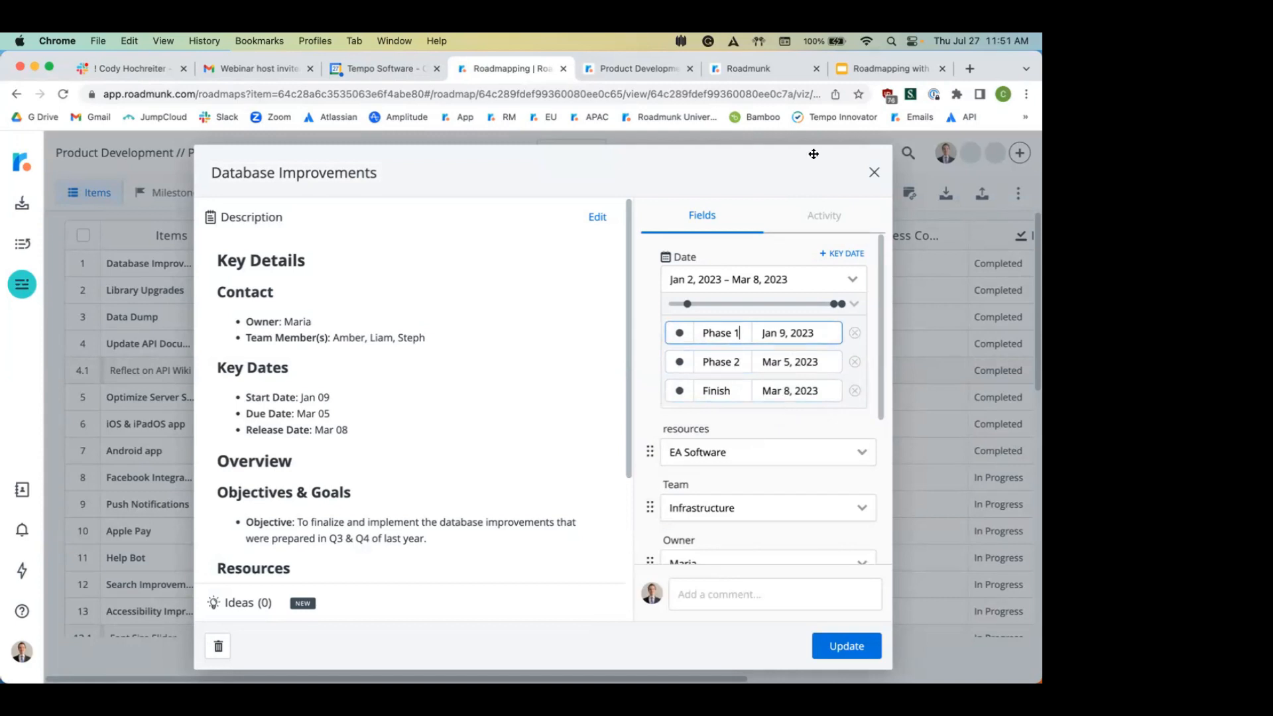
left_click_drag(776, 173, 776, 134)
left_click(842, 606)
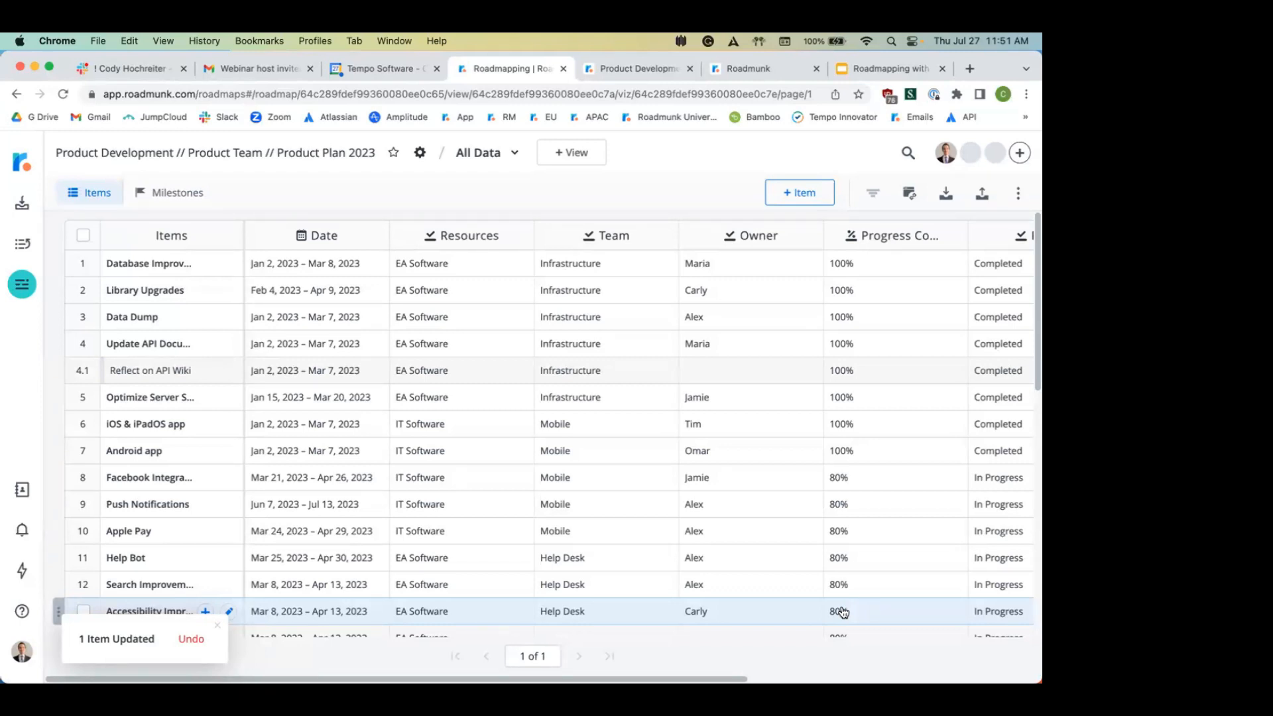
Step: Change Help Bot's progress completed to 90%, then return to My Roadmaps
scroll(899, 416, "down", 5)
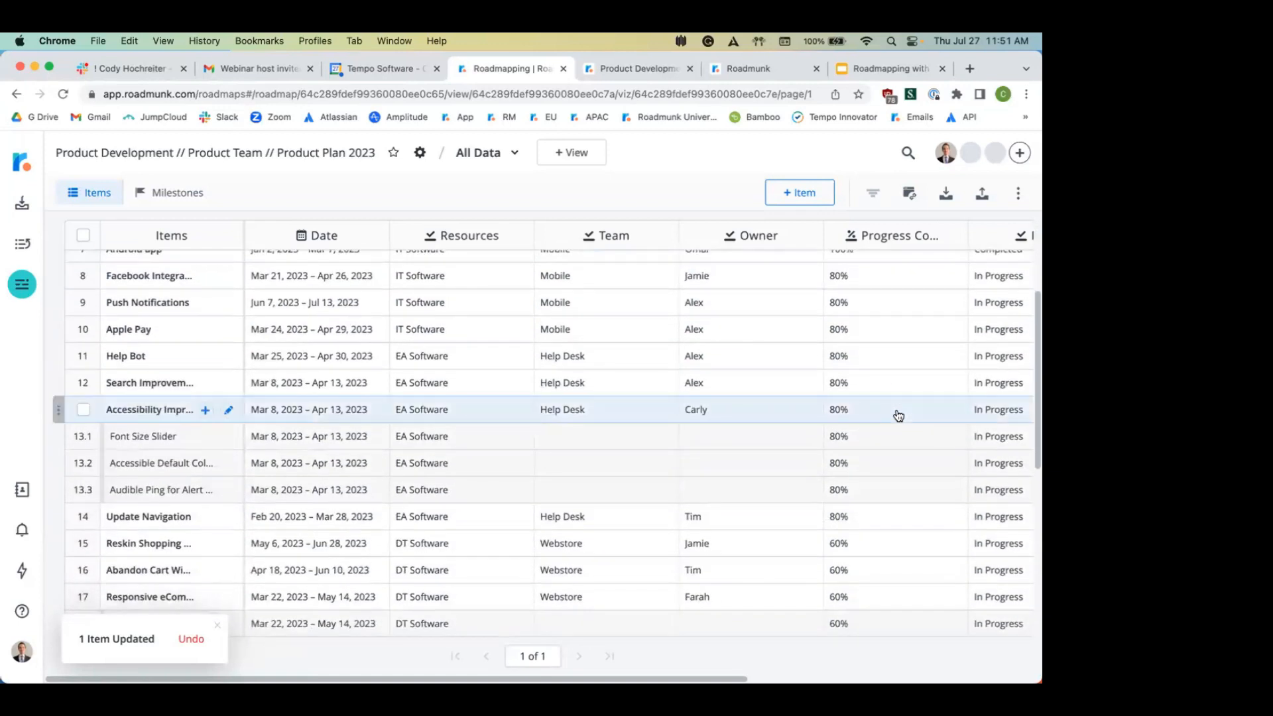
left_click(860, 356)
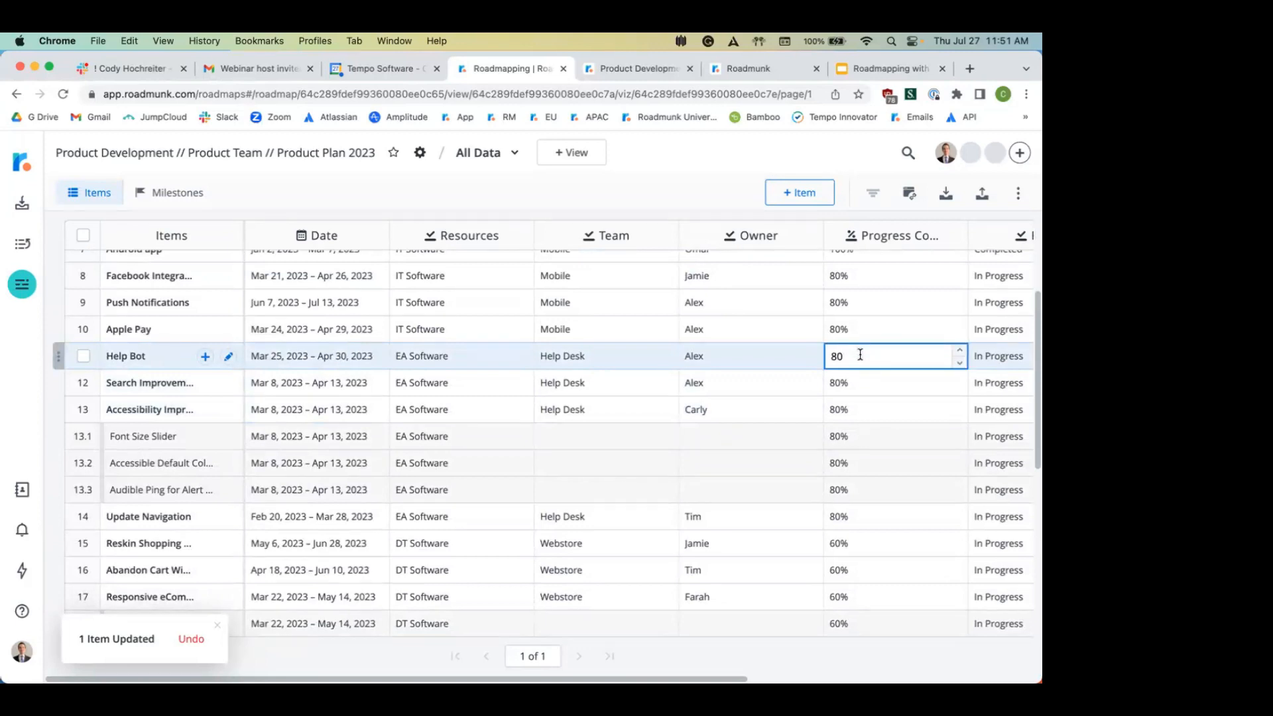
key("BackSpace")
key("BackSpace")
type("90")
left_click(710, 195)
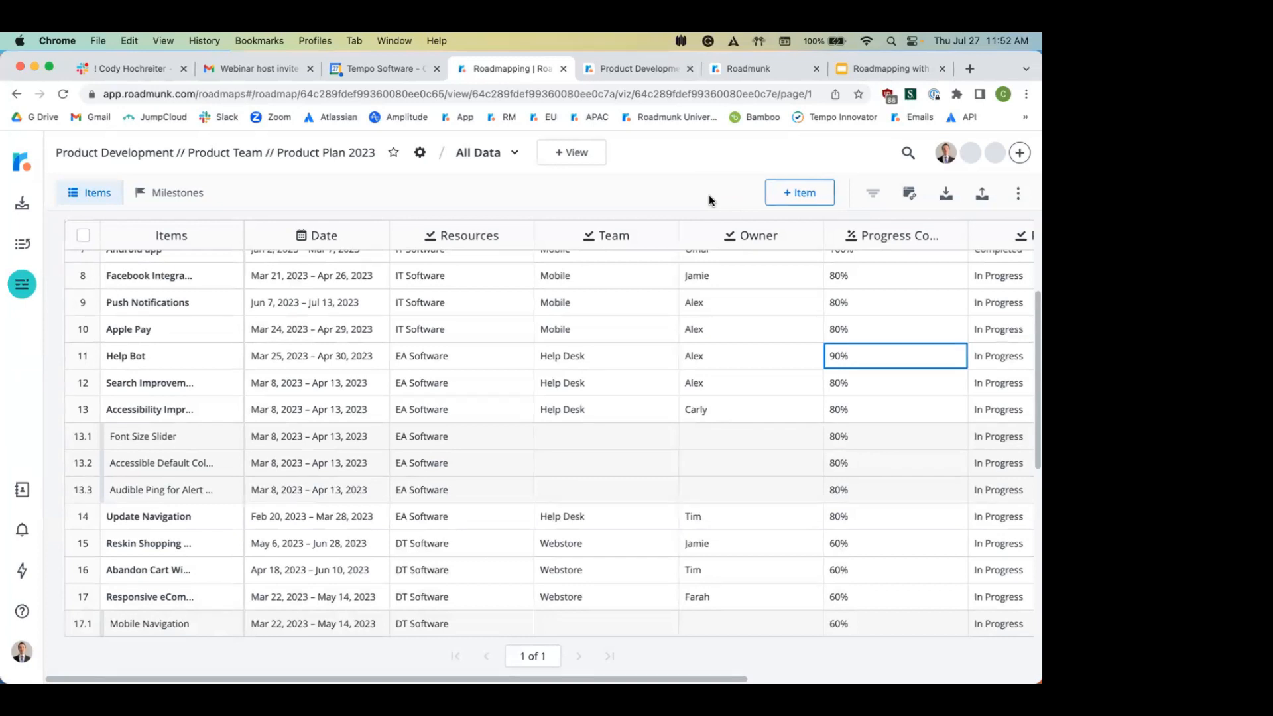
left_click(13, 172)
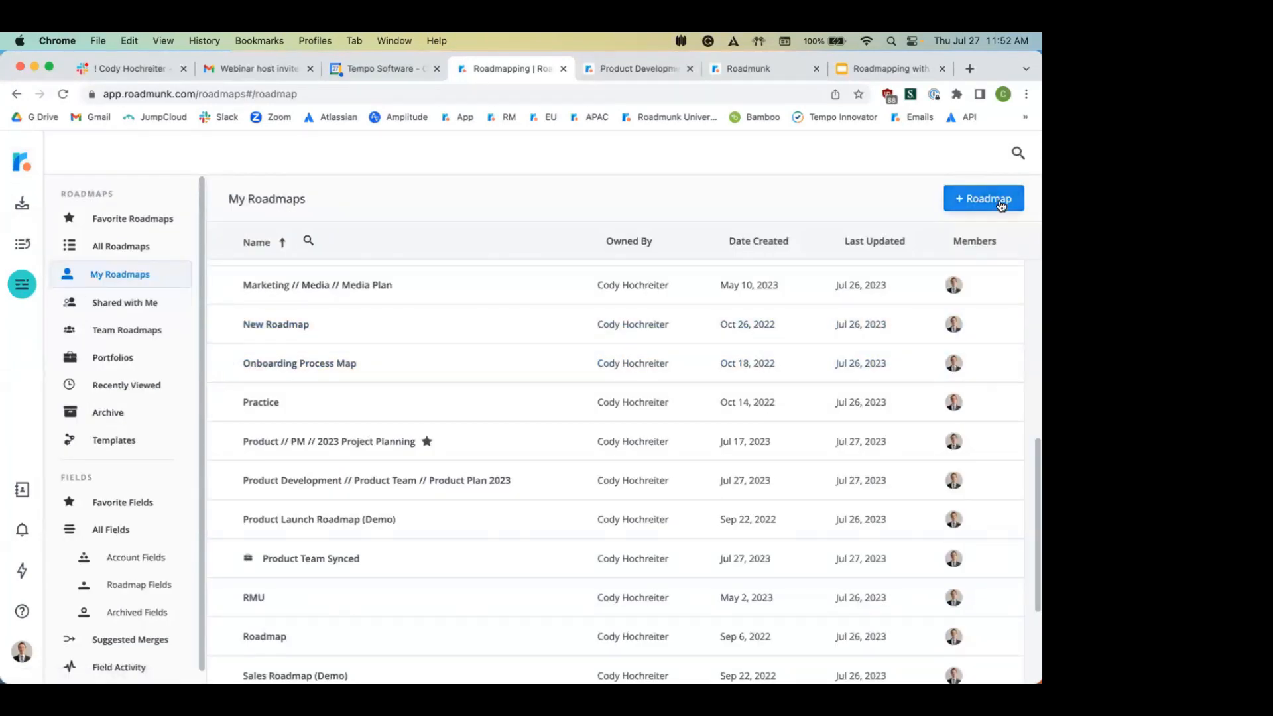
Step: Open the Product Plan 2023 template via New from Template, then dismiss the new-roadmap dialog
left_click(988, 199)
left_click(961, 254)
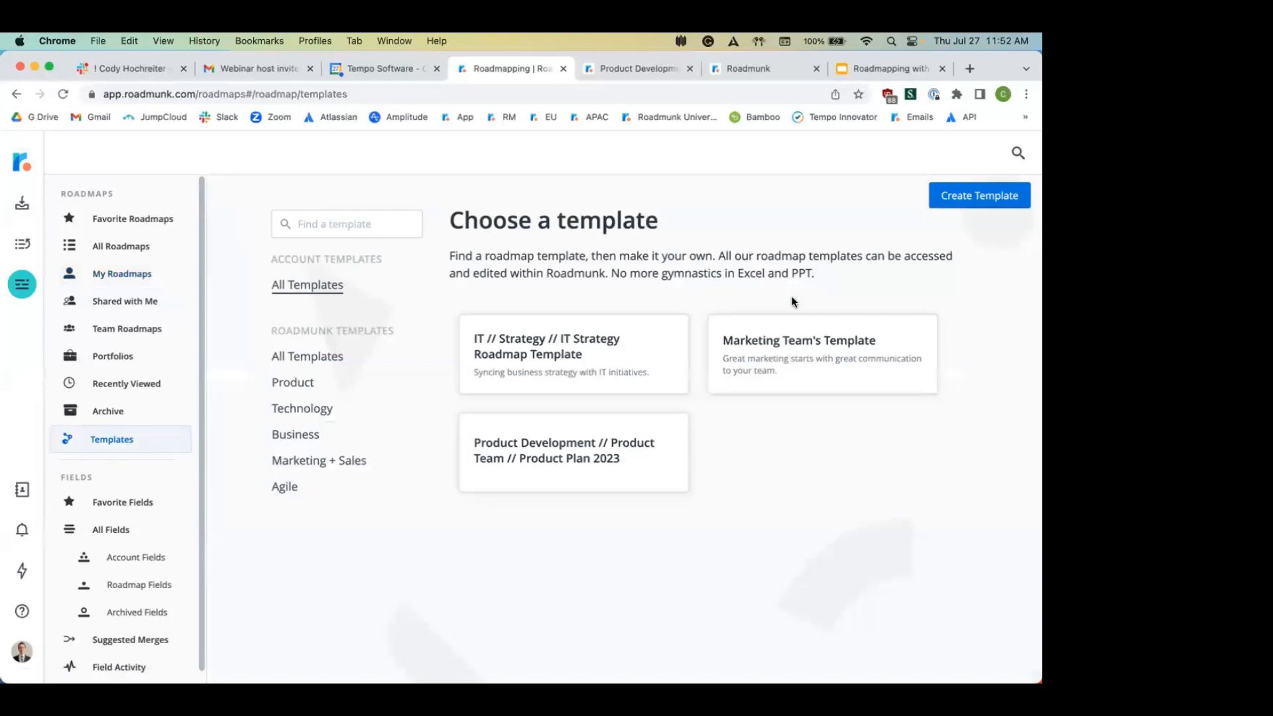
left_click(548, 443)
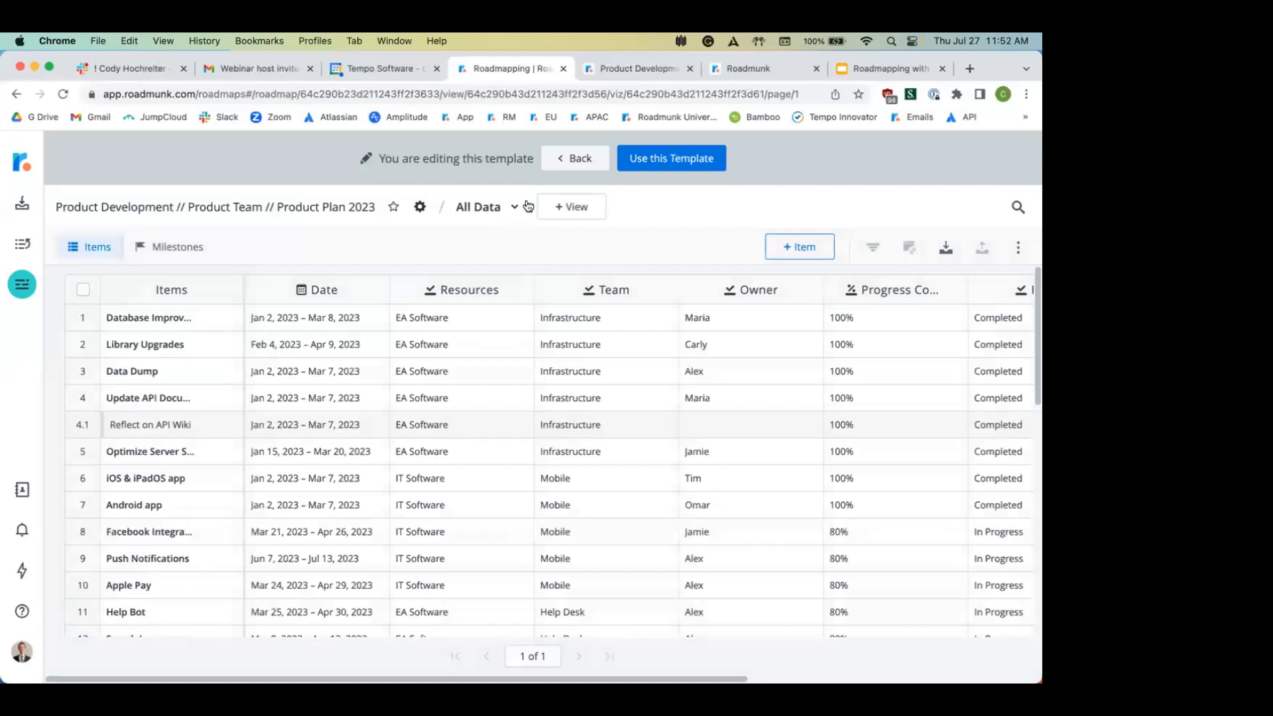
left_click(655, 160)
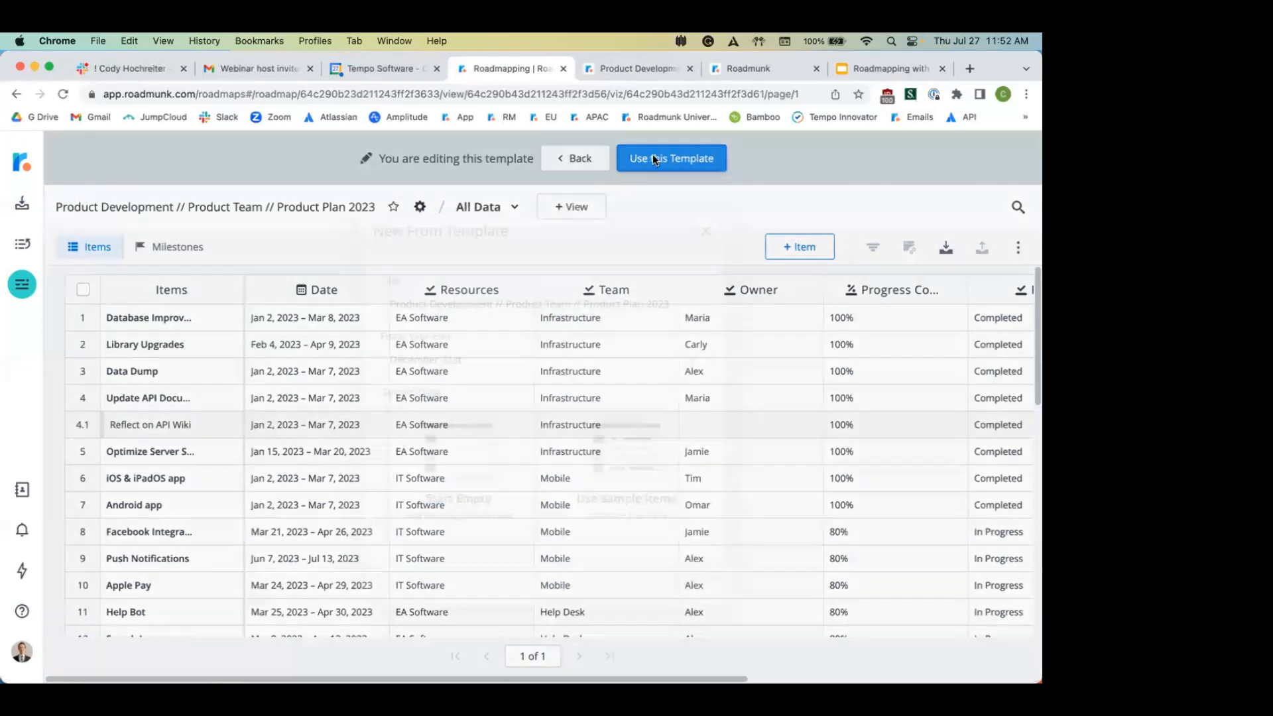
left_click(465, 501)
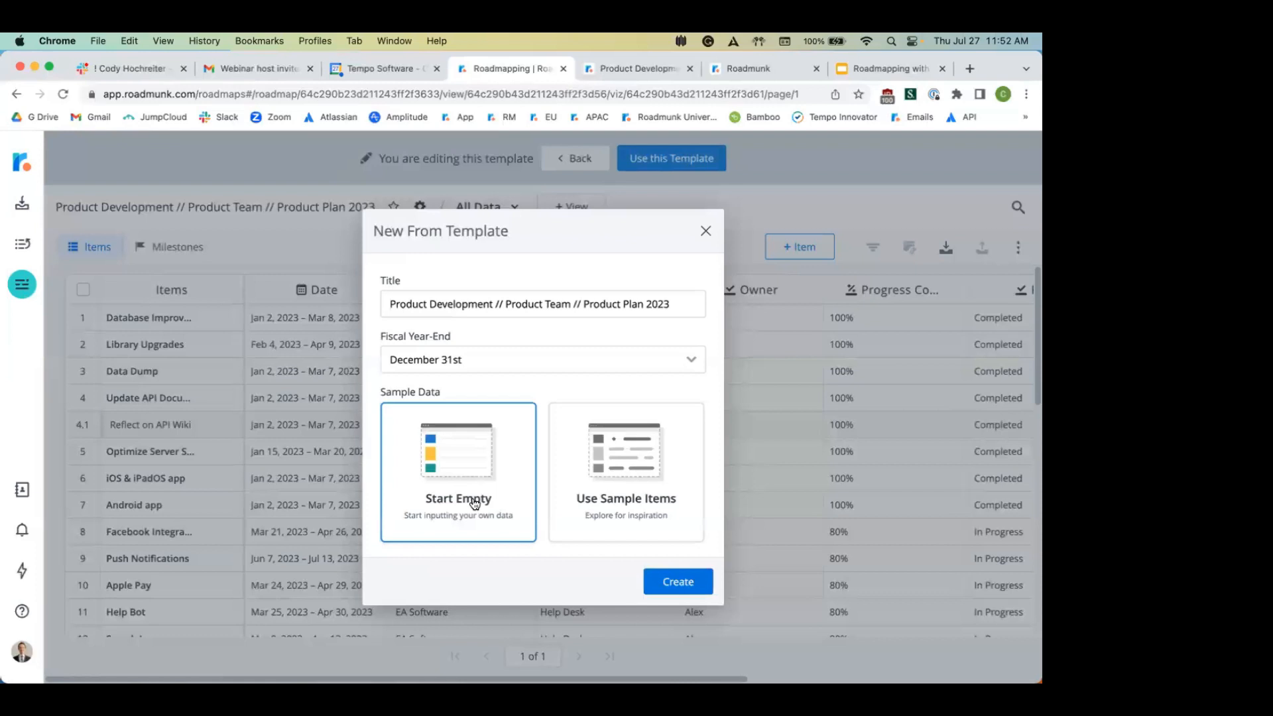
left_click(707, 232)
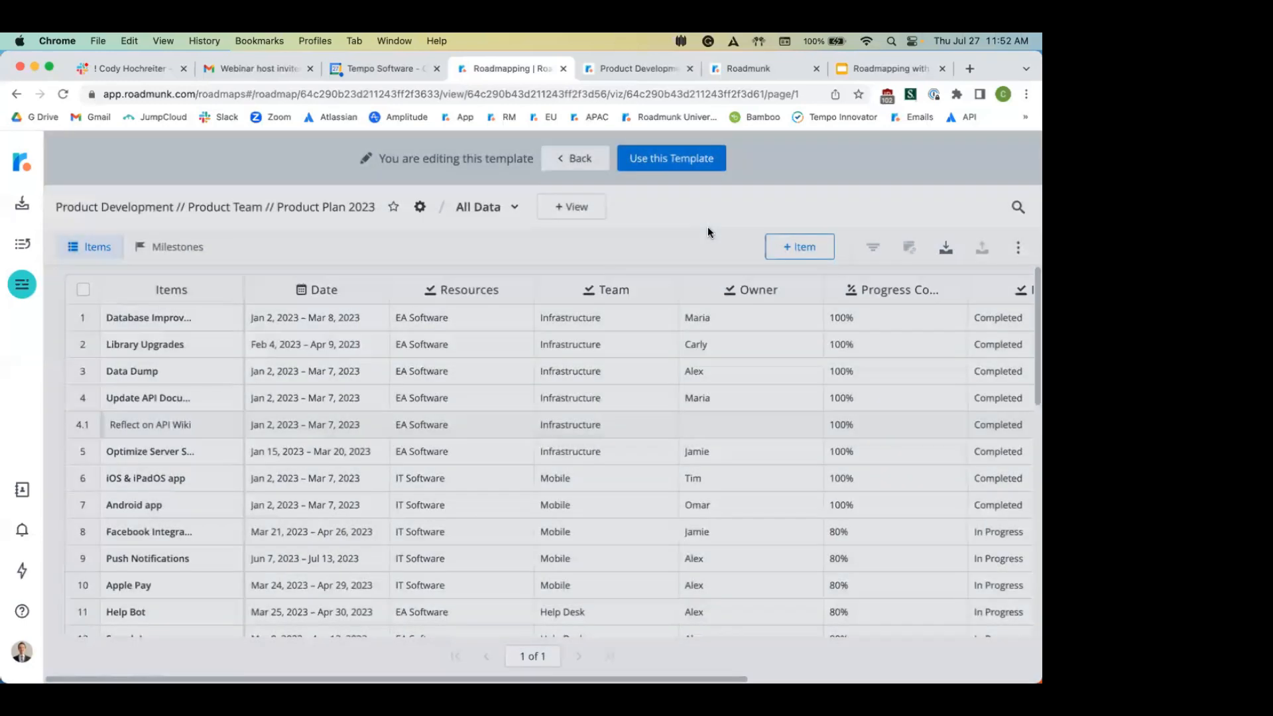
left_click(582, 161)
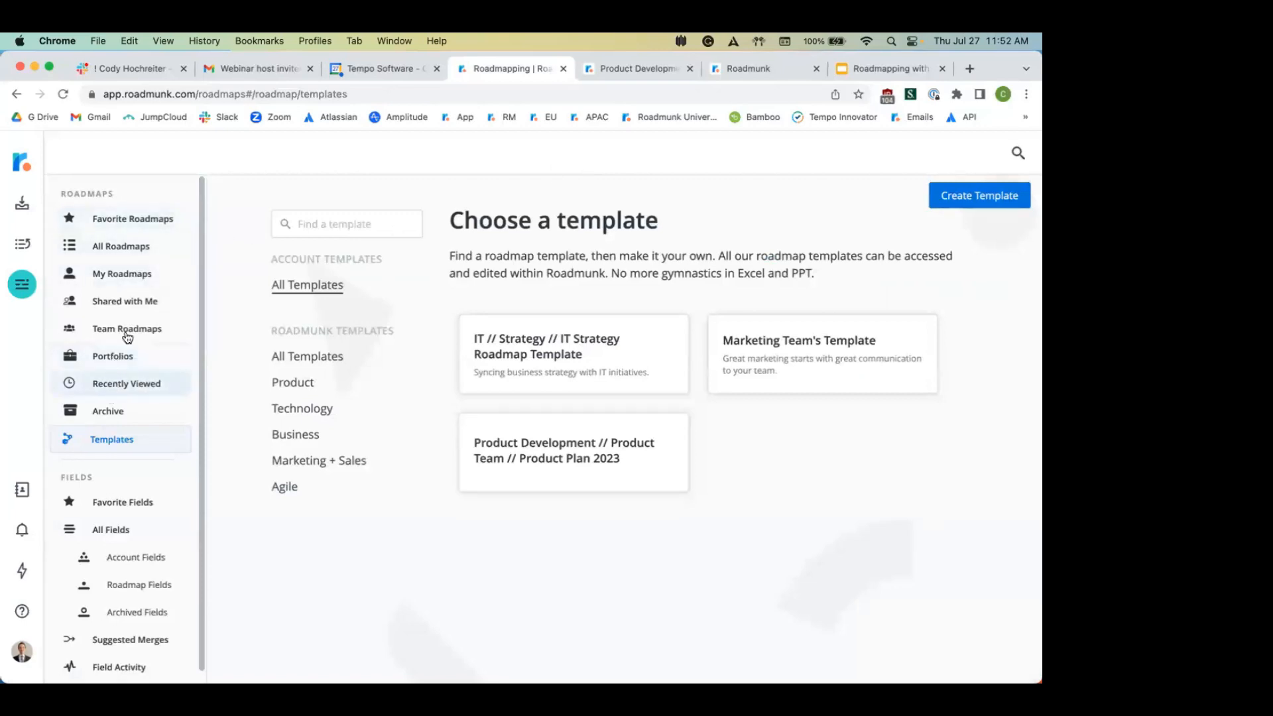
Step: Reopen Product Plan 2023 from Favorite Roadmaps and switch to its milestones table
left_click(122, 250)
scroll(512, 353, "down", 5)
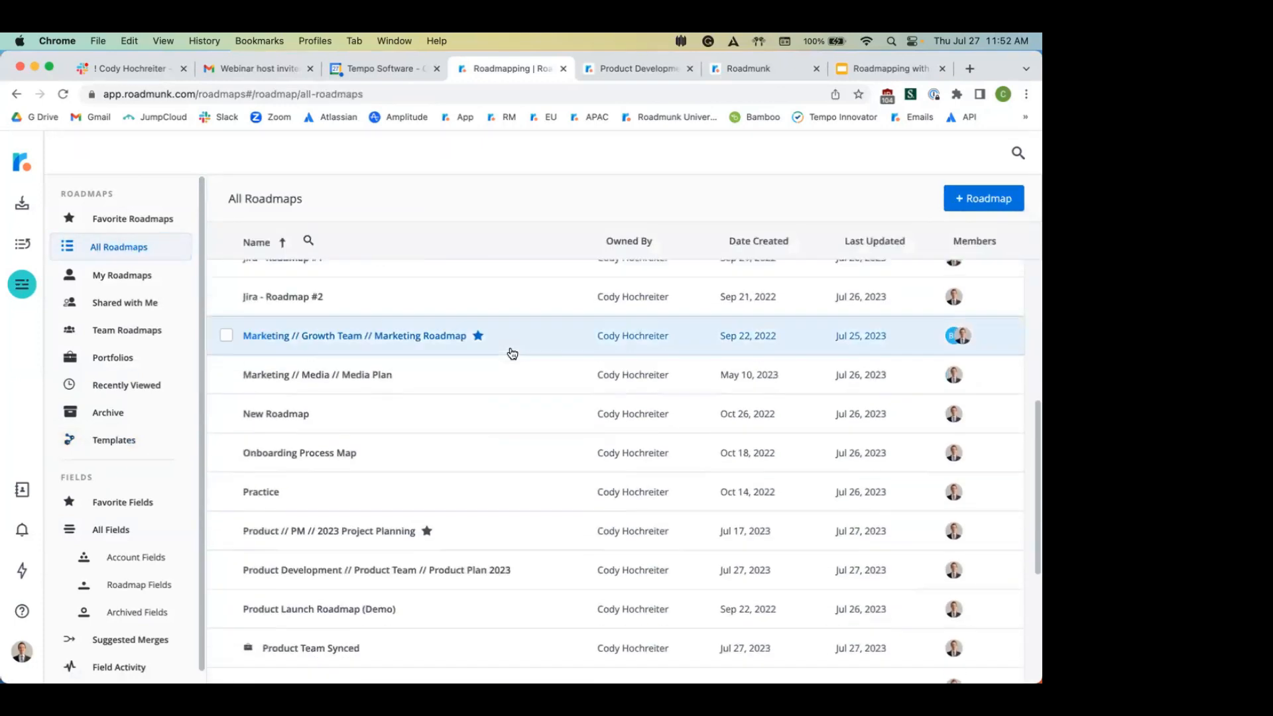
scroll(512, 353, "down", 1)
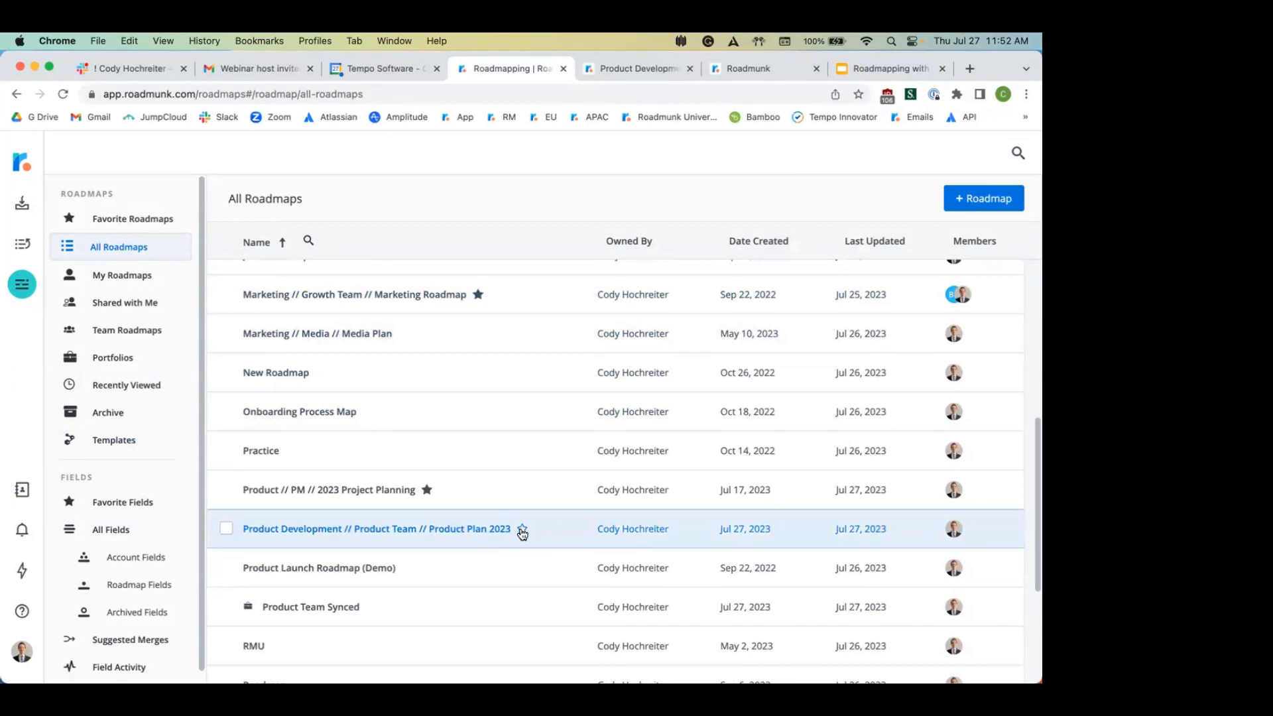
left_click(125, 223)
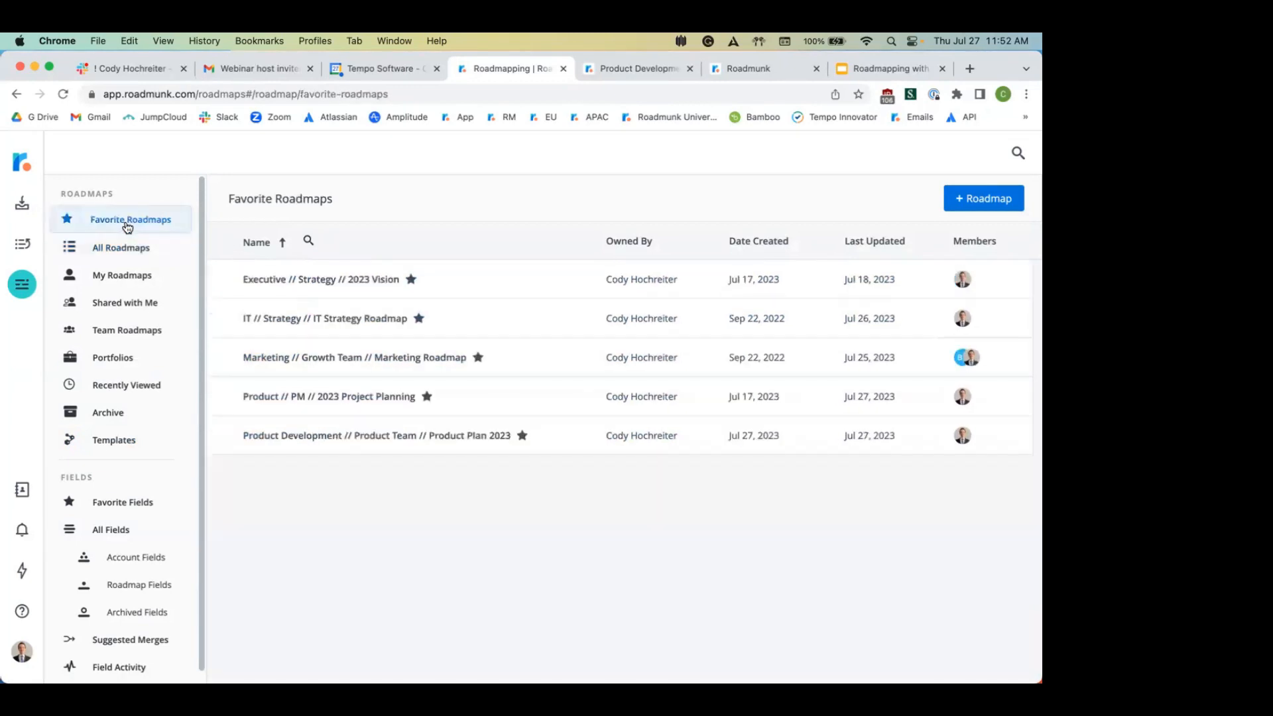
left_click(316, 438)
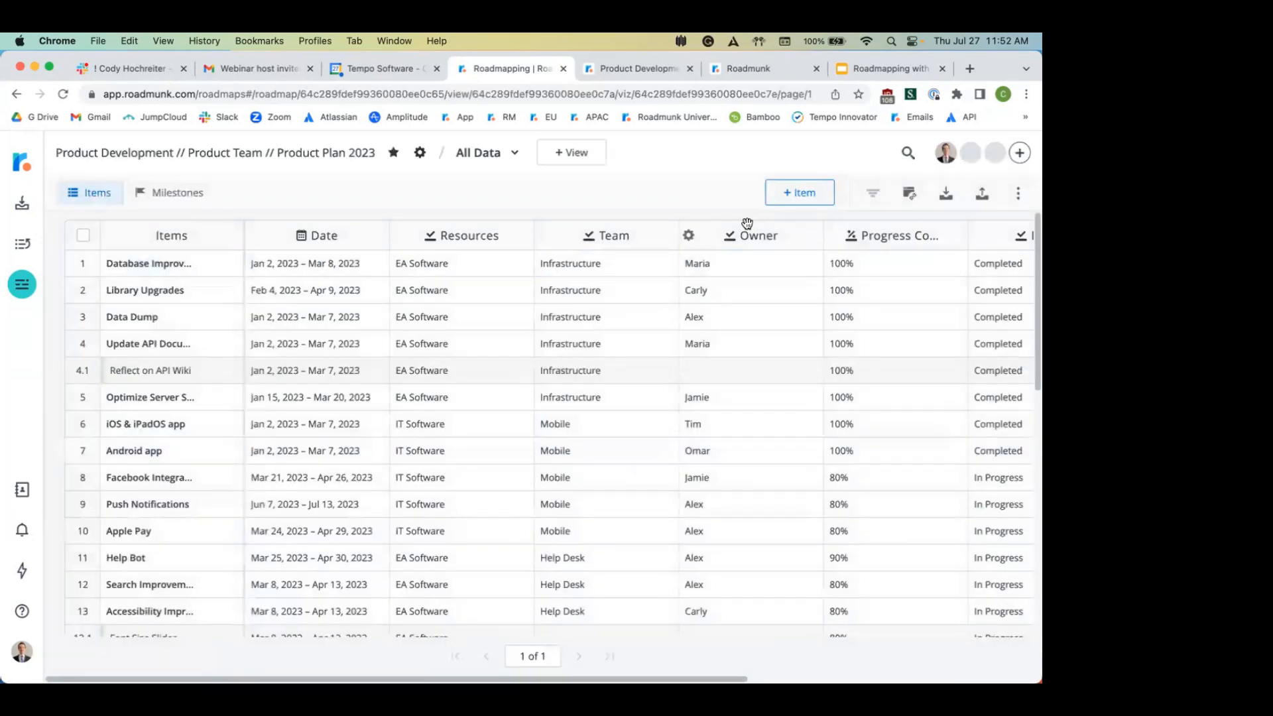
left_click(184, 191)
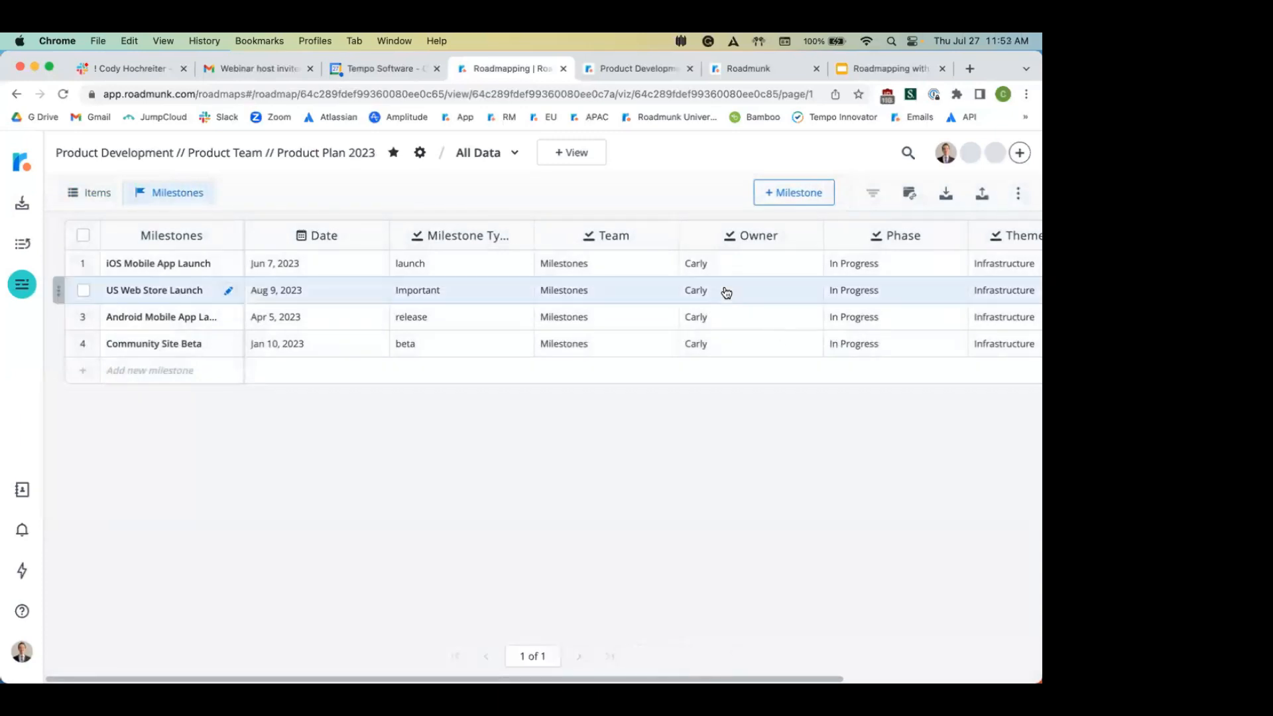
Step: Open iOS Mobile App Launch's milestone type editor, discard changes, and list the saved views
left_click(425, 264)
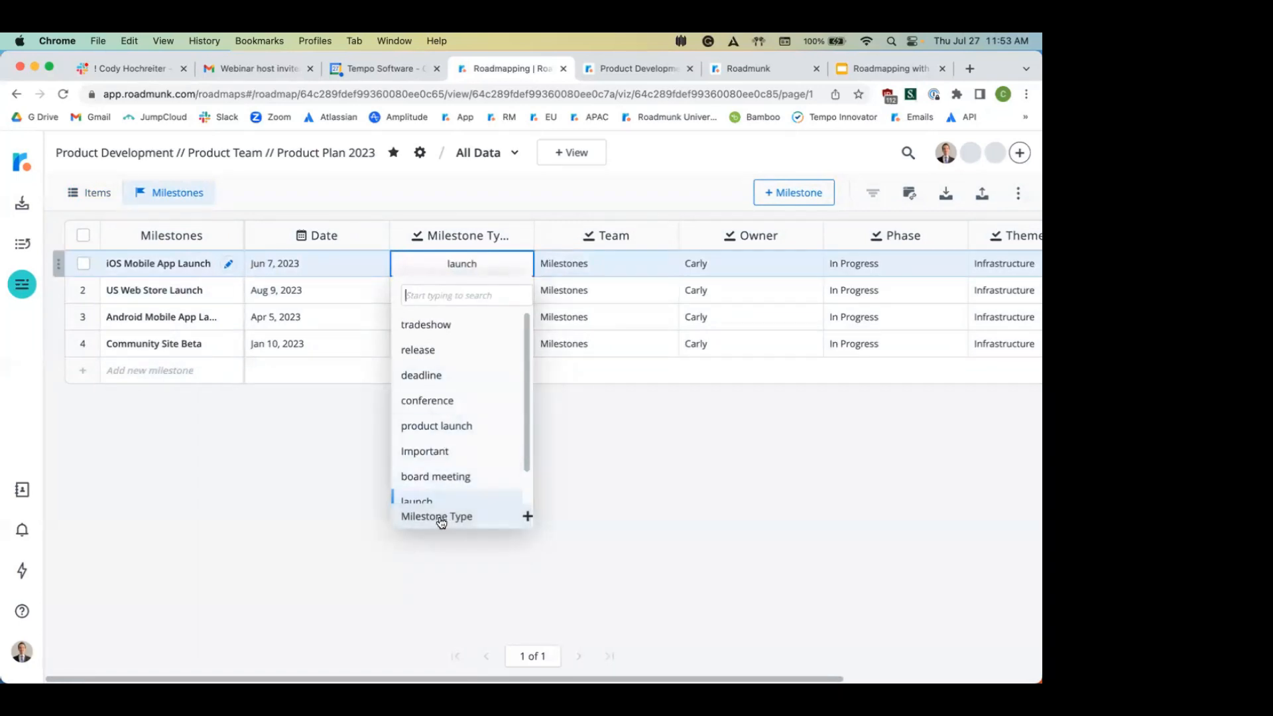
left_click(441, 516)
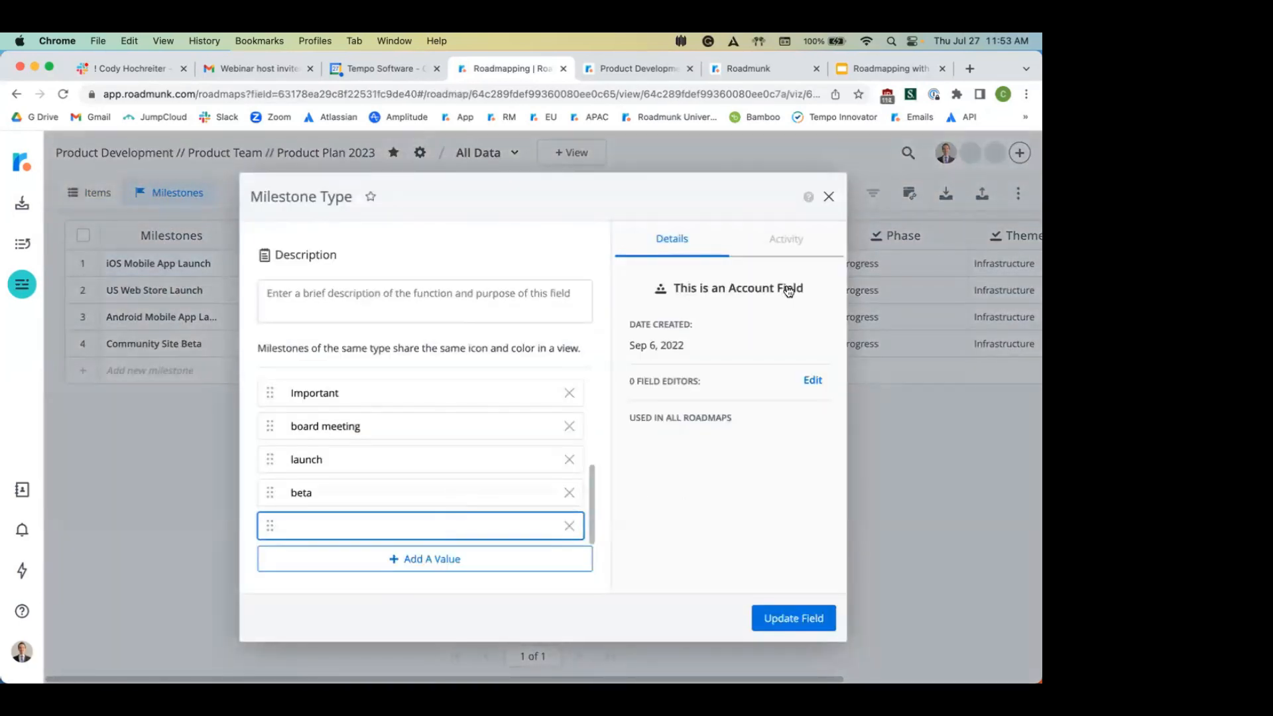
left_click(829, 197)
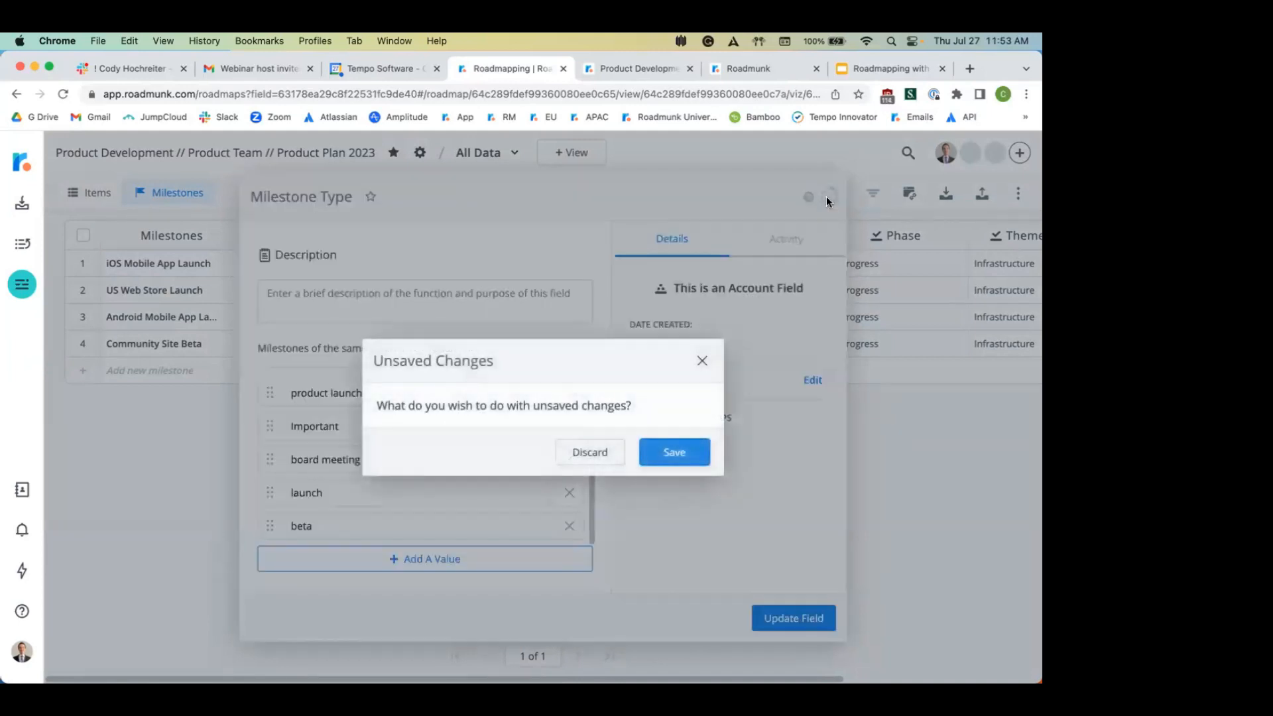
left_click(588, 458)
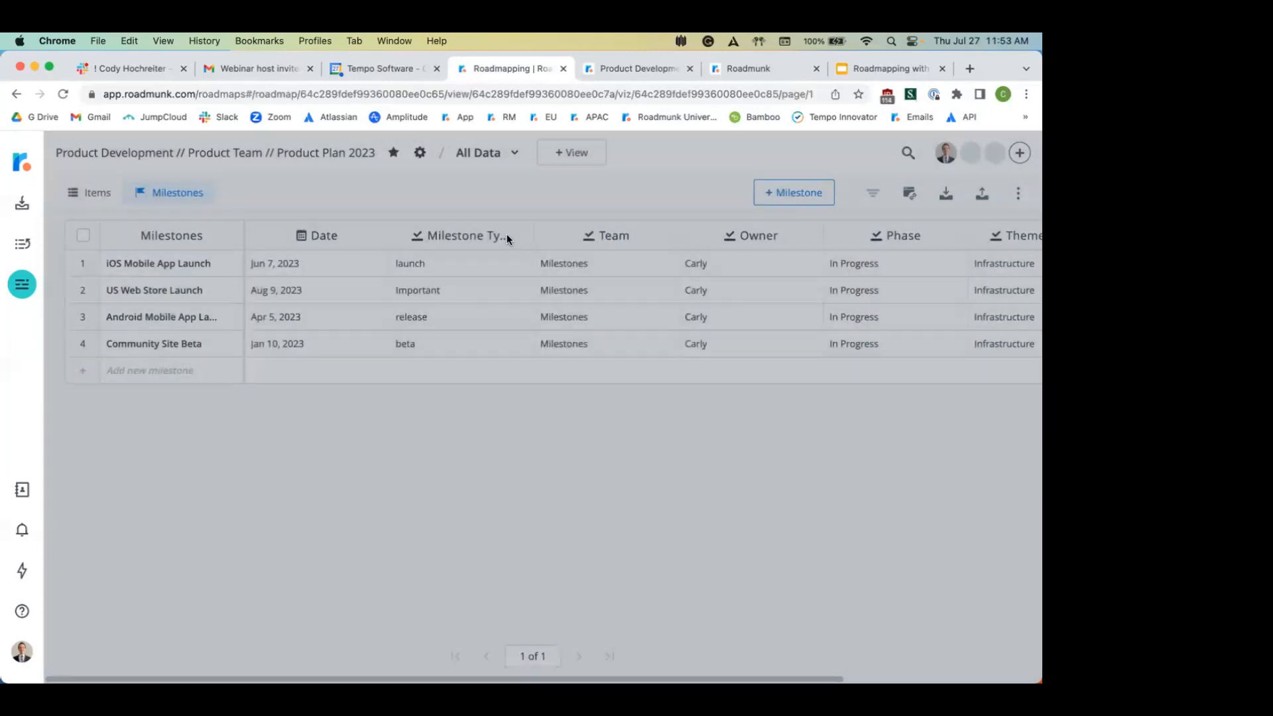
left_click(477, 153)
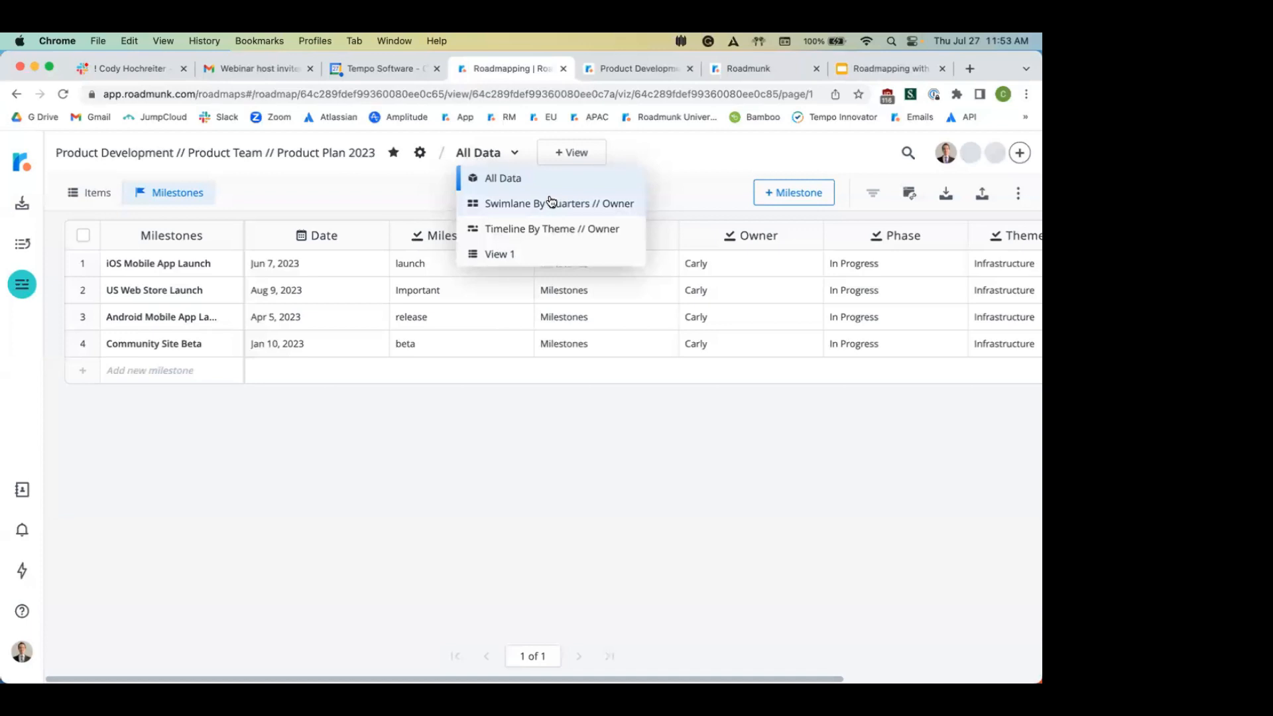
Step: Switch to the Timeline By Theme // Owner view and show its layout Colors settings
left_click(573, 233)
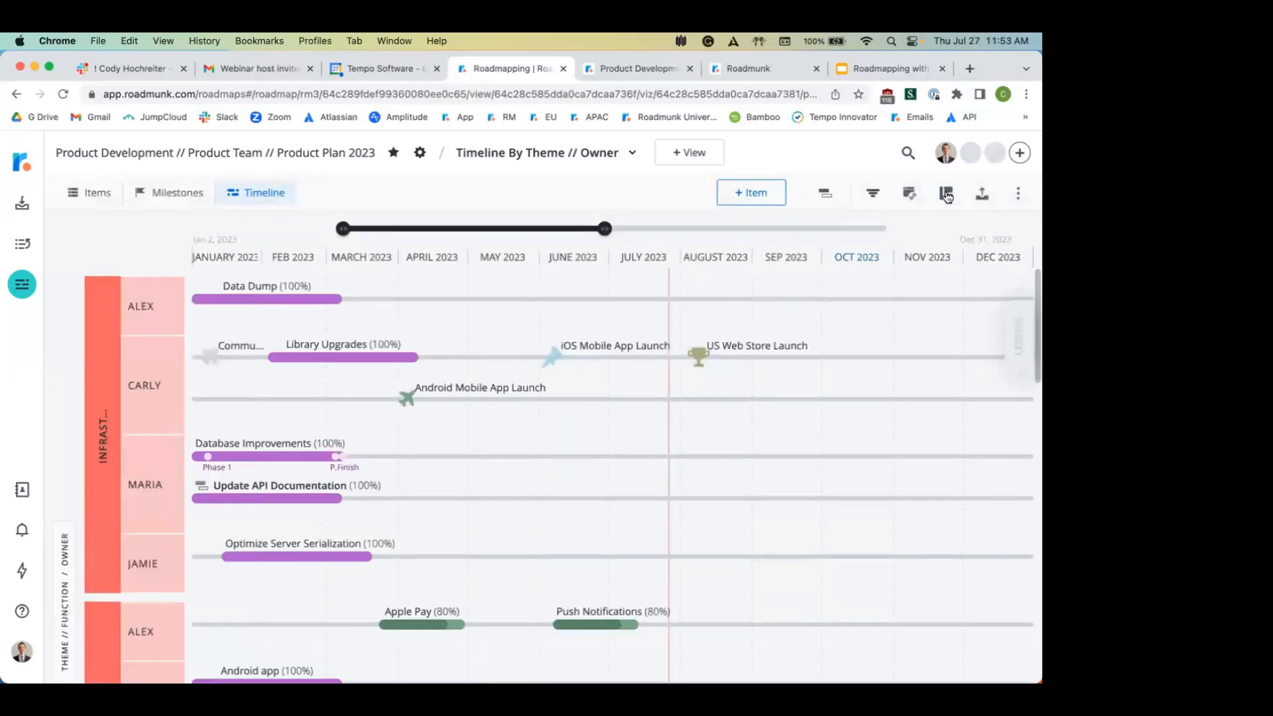
left_click(946, 193)
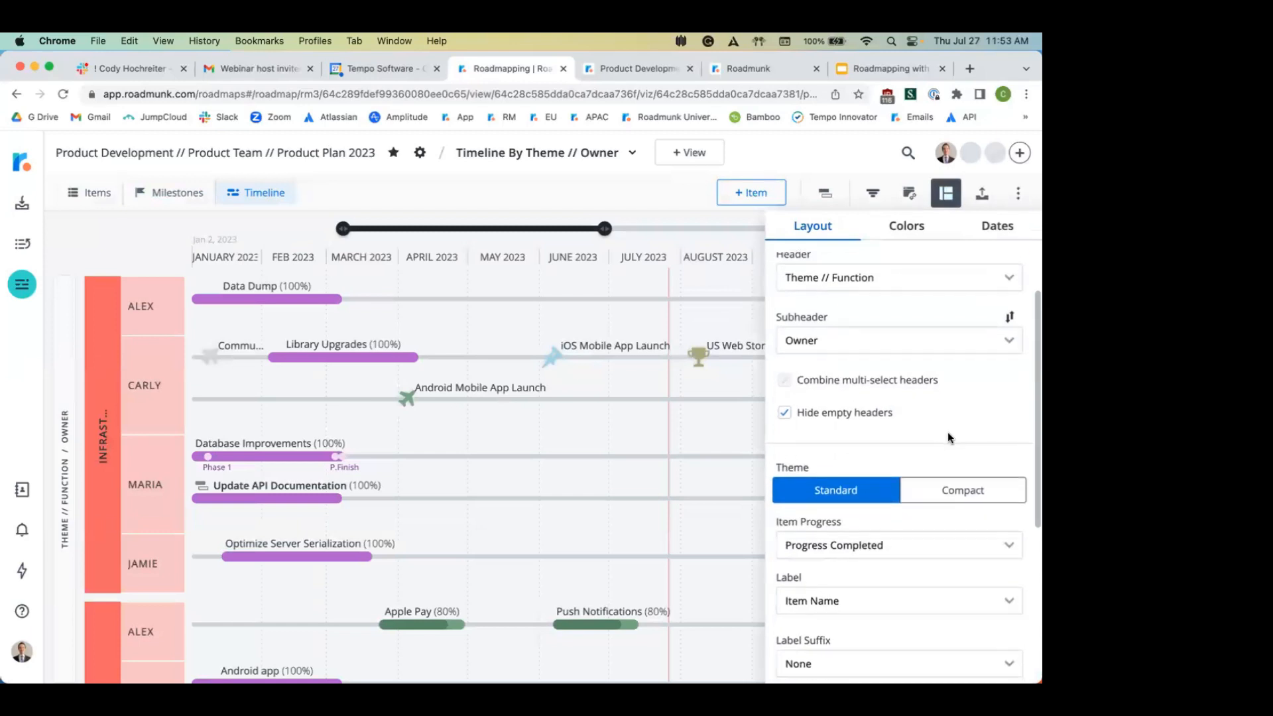
left_click(916, 227)
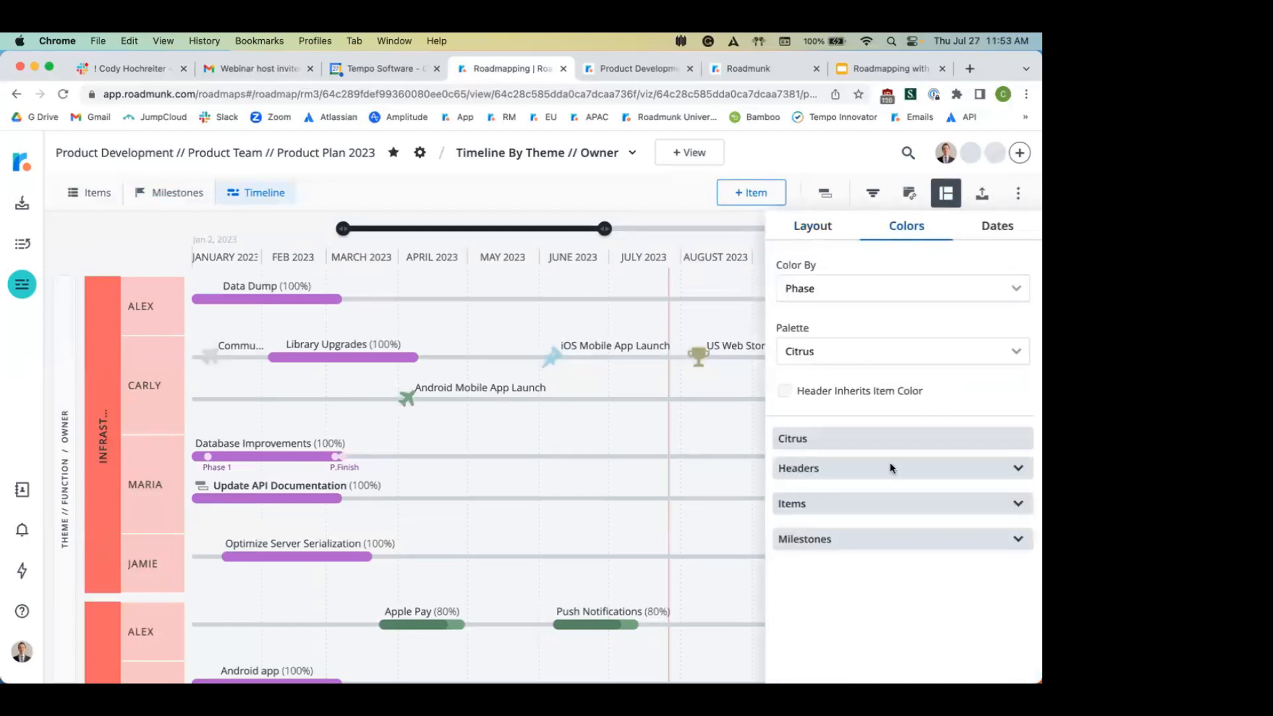
Step: Expand the Milestones colours, inspect the Product Launch colour picker, close it, then reopen the settings
left_click(833, 539)
scroll(837, 530, "down", 3)
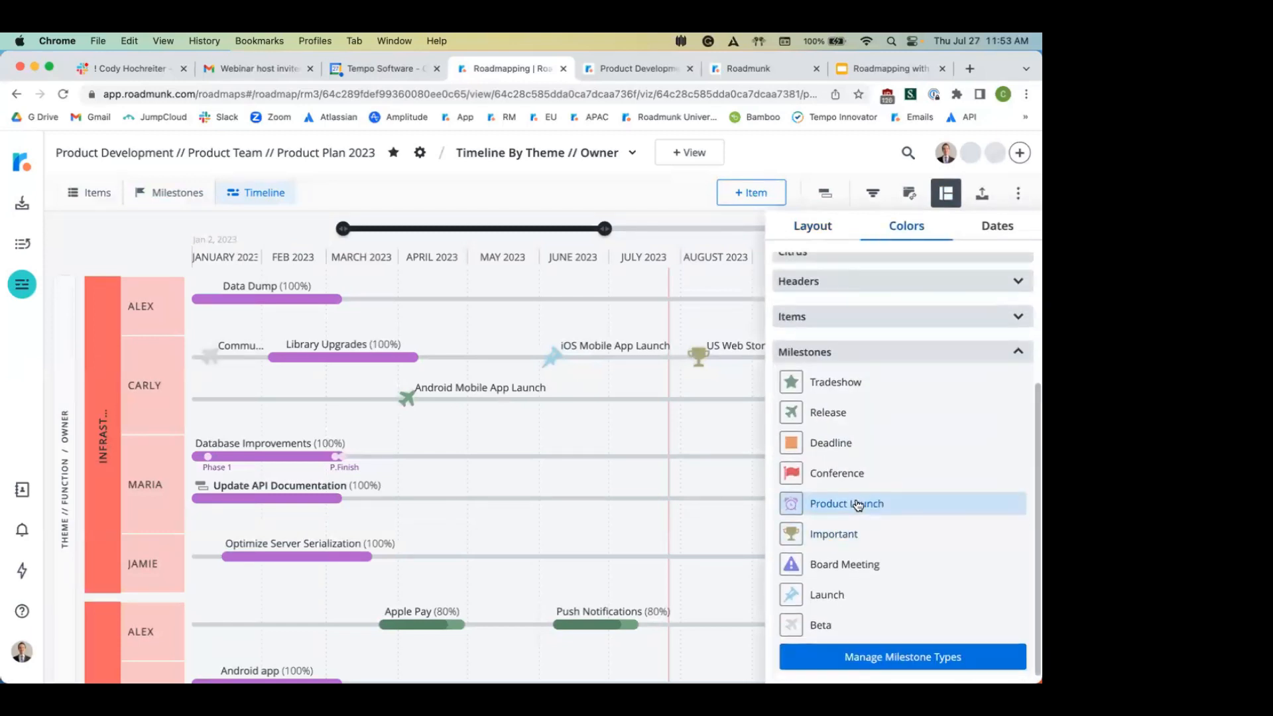
left_click(859, 505)
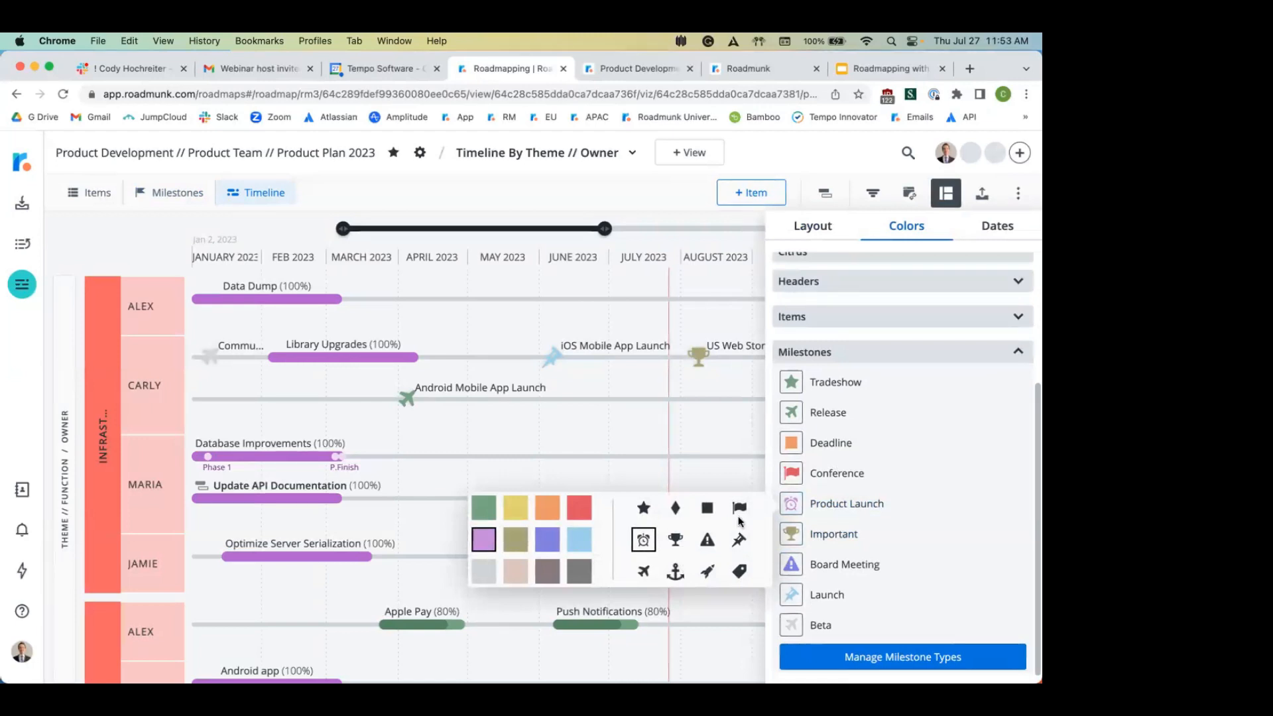
left_click(664, 200)
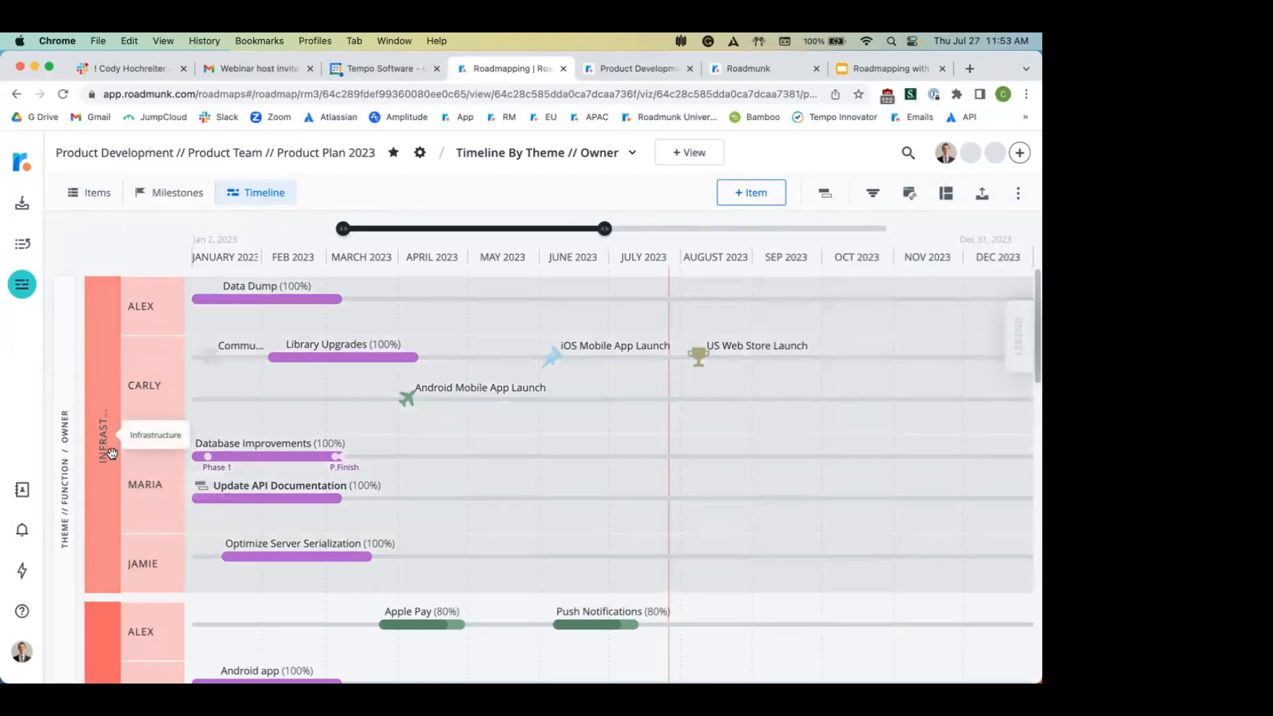
scroll(225, 394, "down", 2)
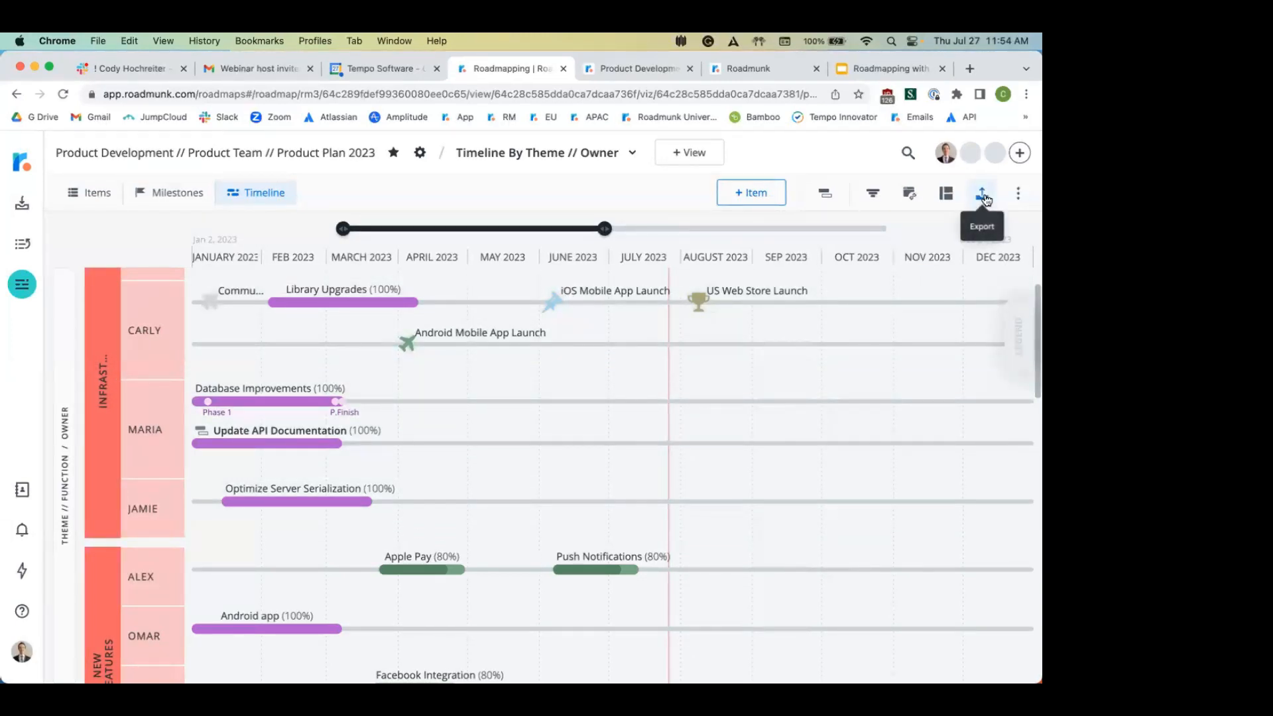
left_click(946, 193)
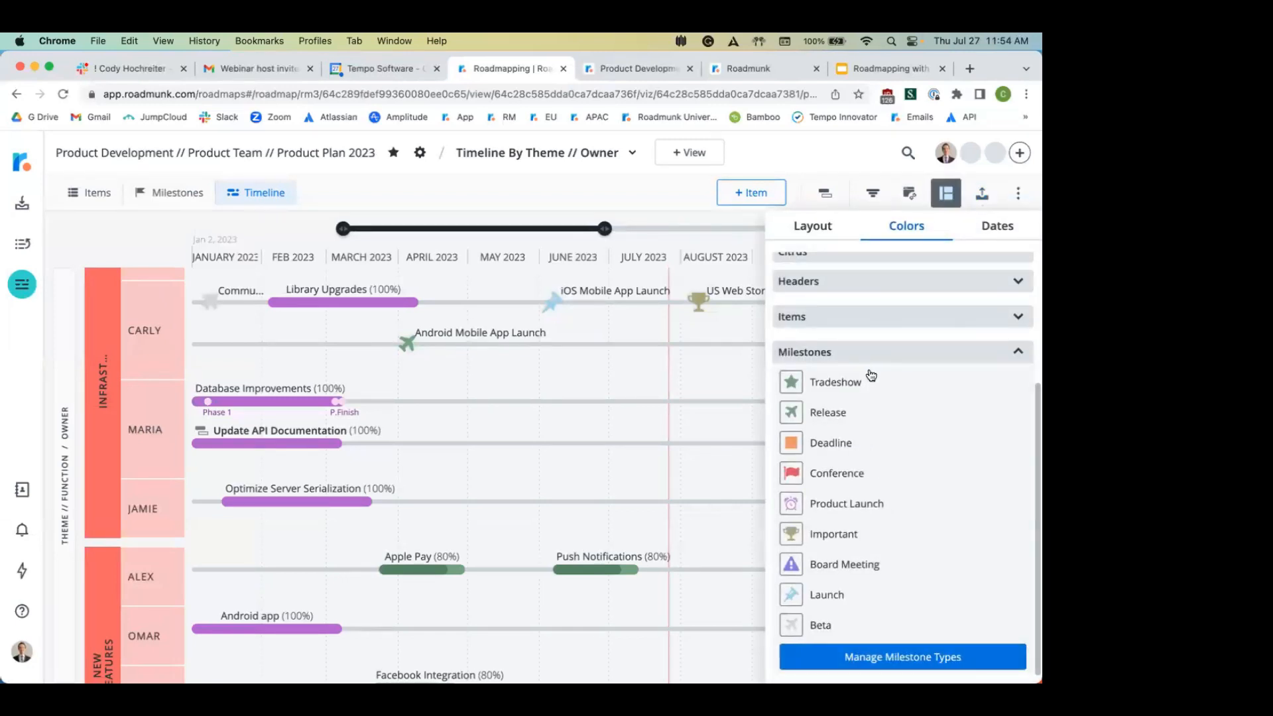
Step: Set Header Direction to Horizontal and widen the label column so the timeline spans Jan–Dec 2023
left_click(822, 235)
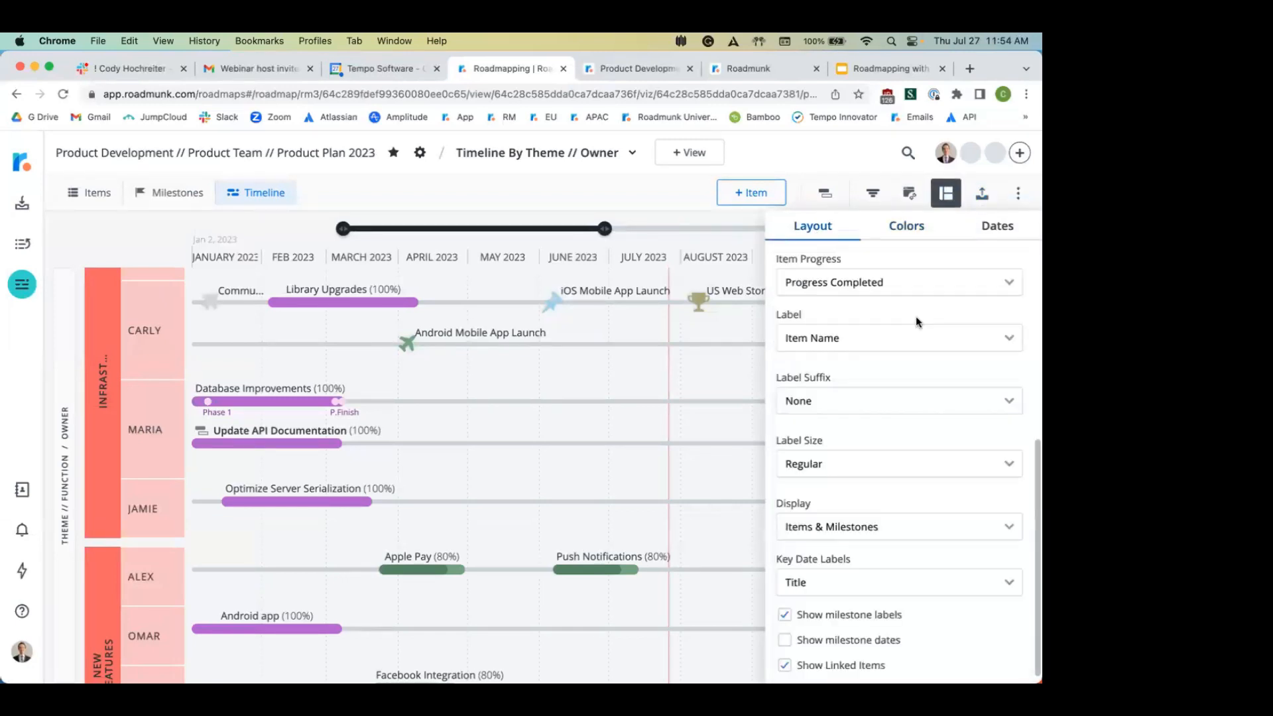
scroll(917, 317, "up", 5)
left_click(829, 285)
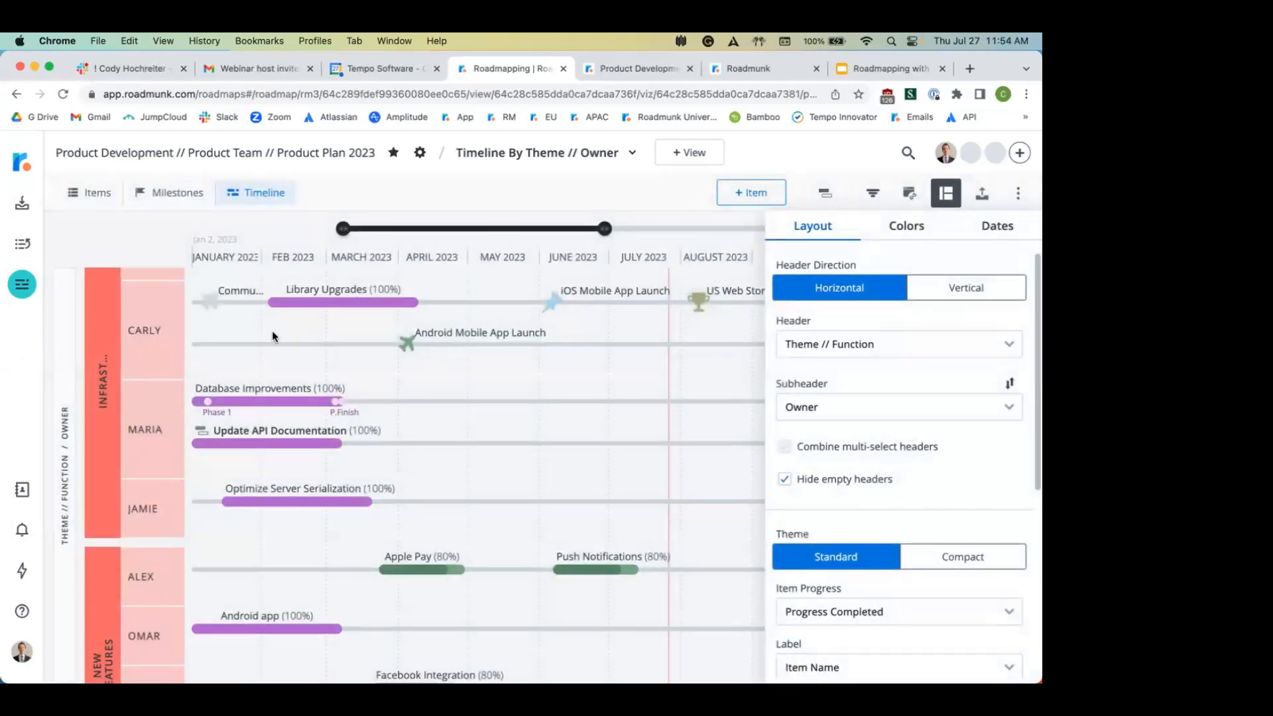
scroll(133, 371, "up", 2)
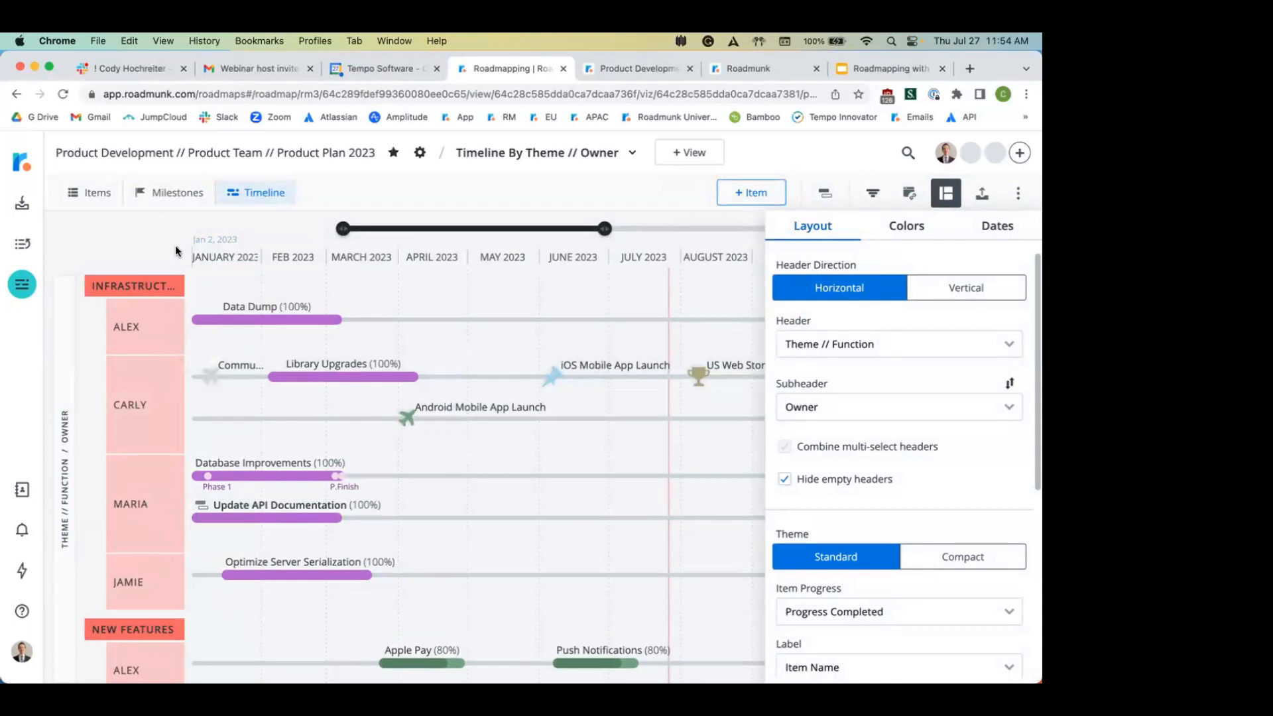
left_click(177, 250)
left_click_drag(342, 273, 219, 274)
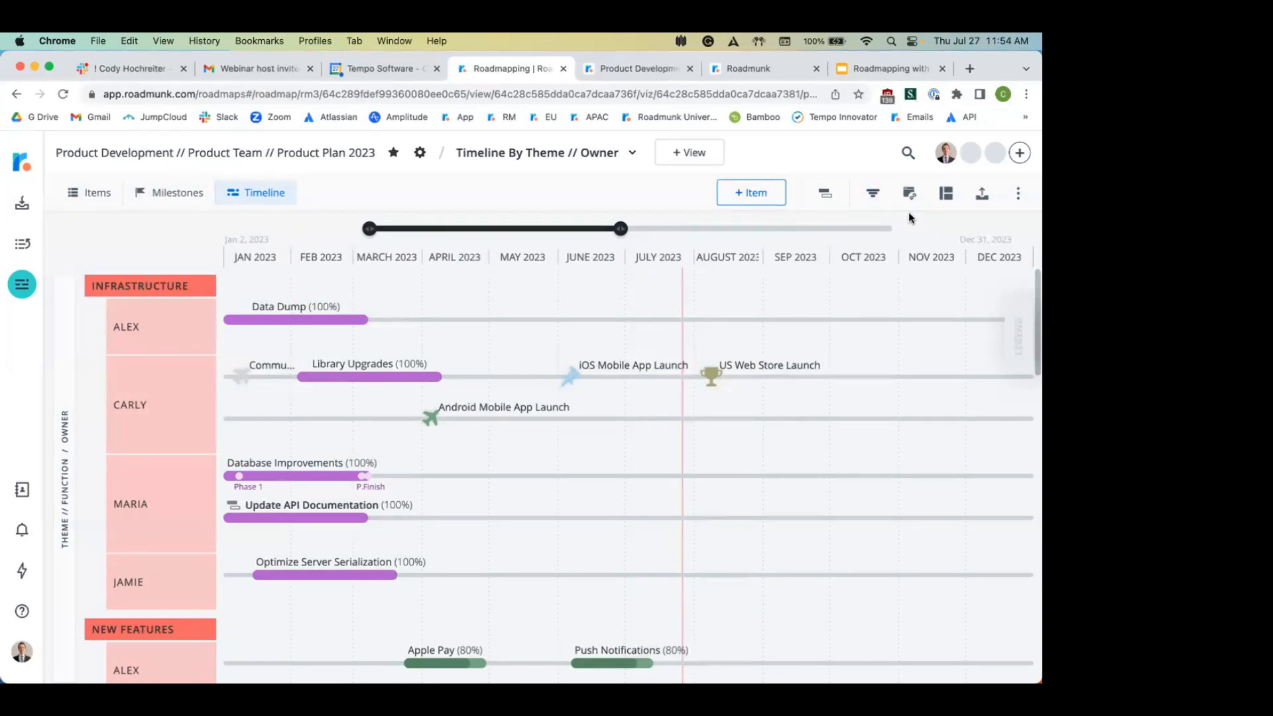
Step: Glance at the Filter panel and the view's extra actions menu without changing anything
left_click(873, 193)
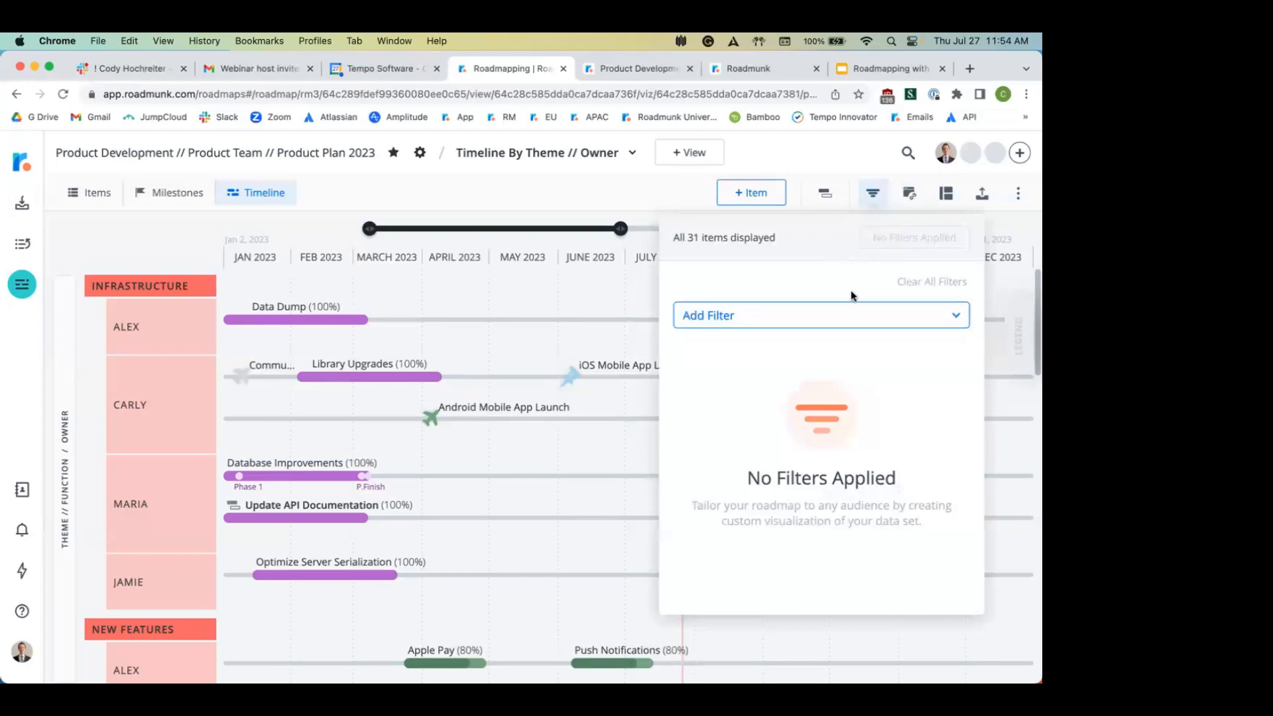
left_click(822, 158)
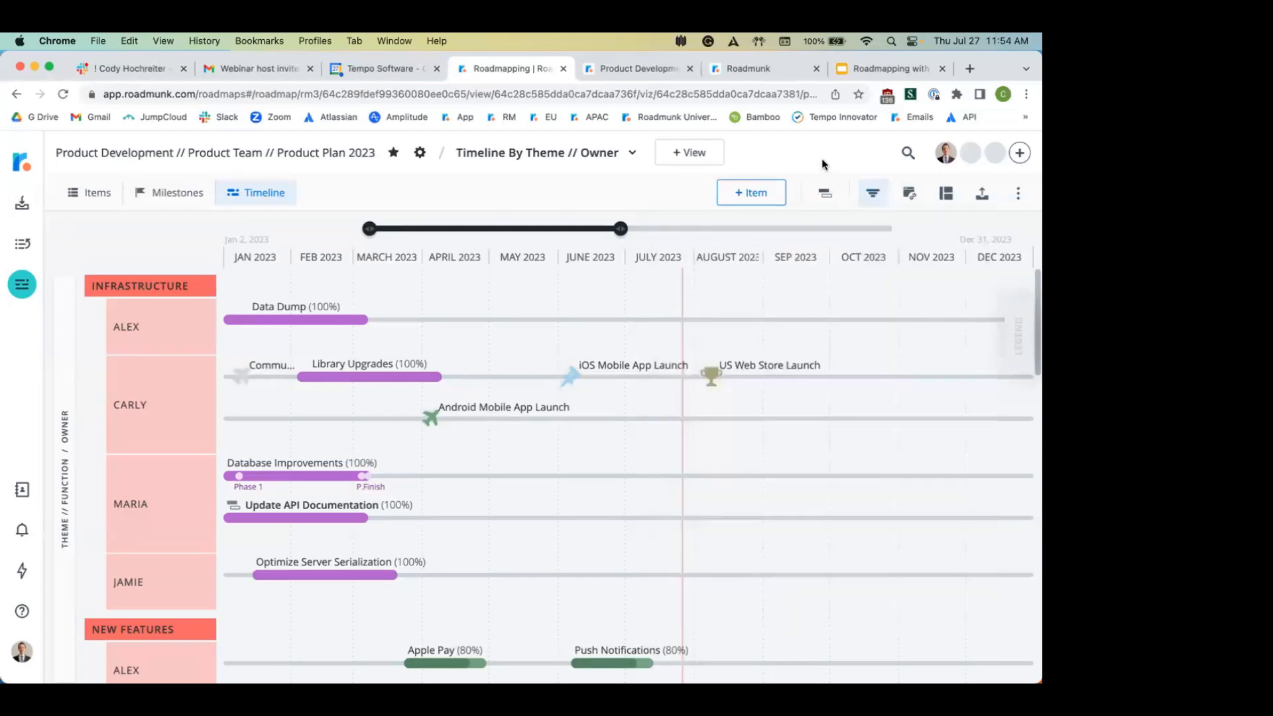
left_click(1019, 194)
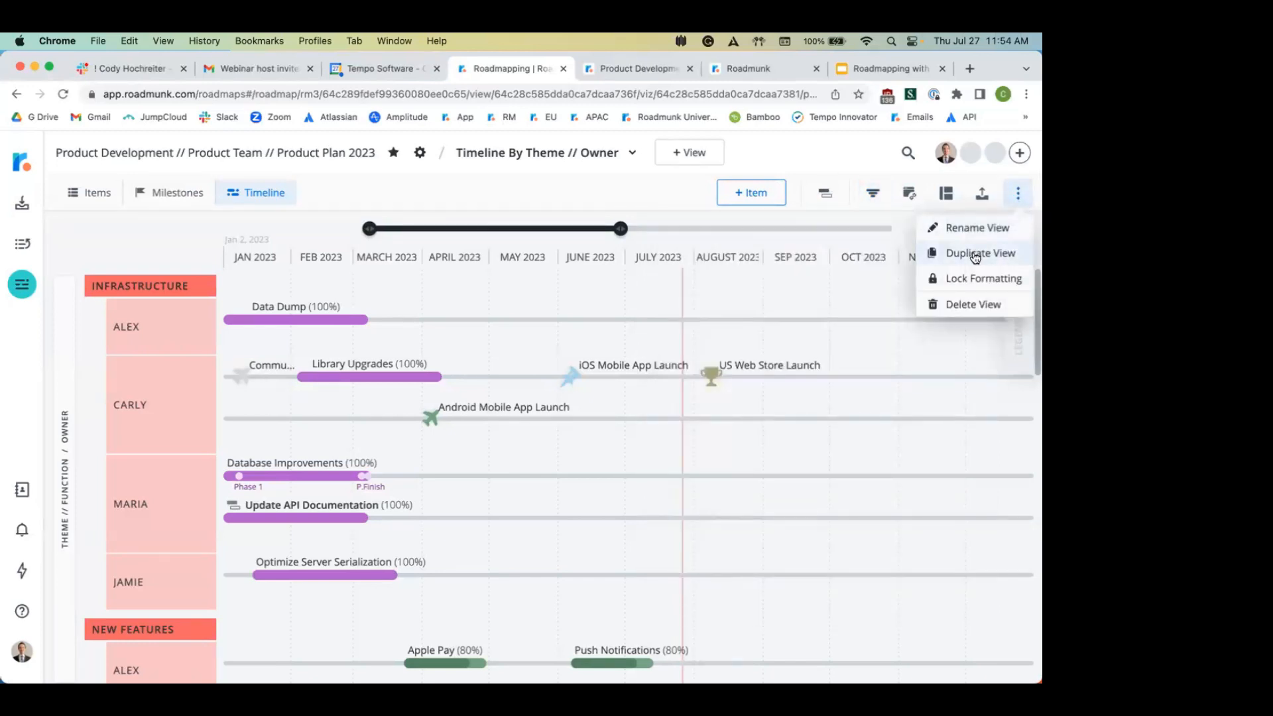
left_click(843, 159)
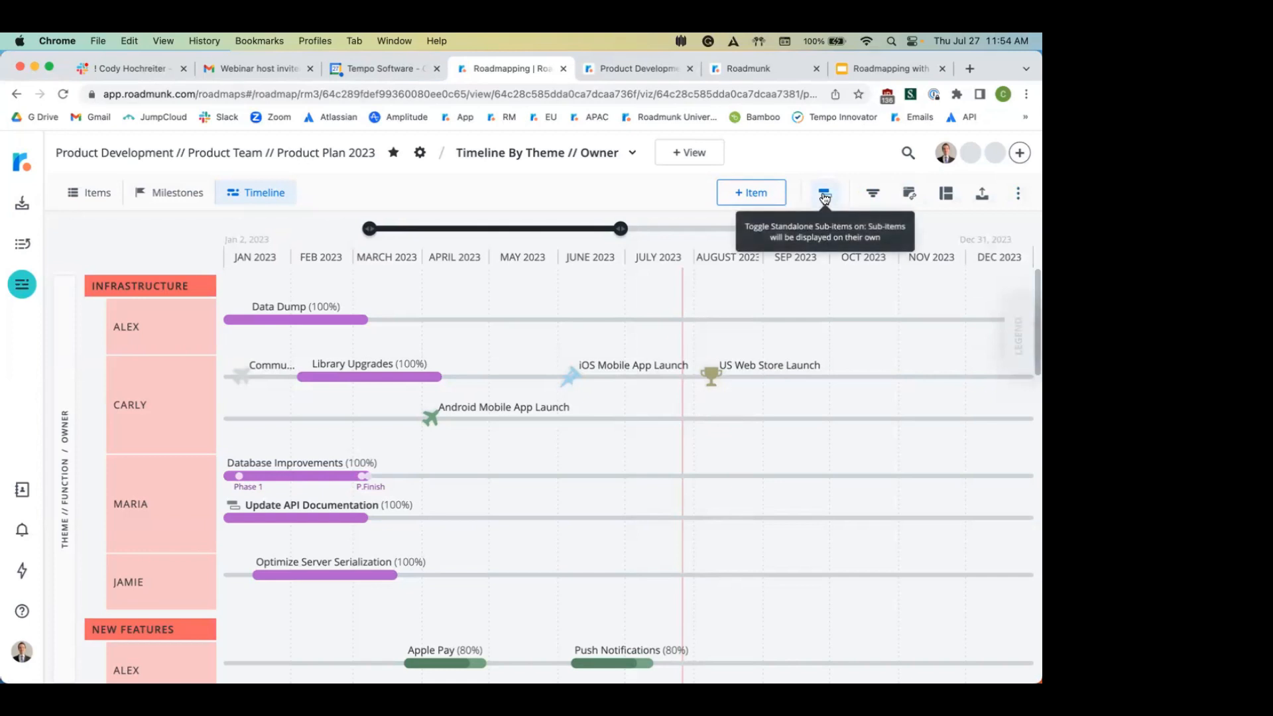
Step: Add an Owner filter including only Alex and apply it, leaving 5 of 31 items
left_click(873, 193)
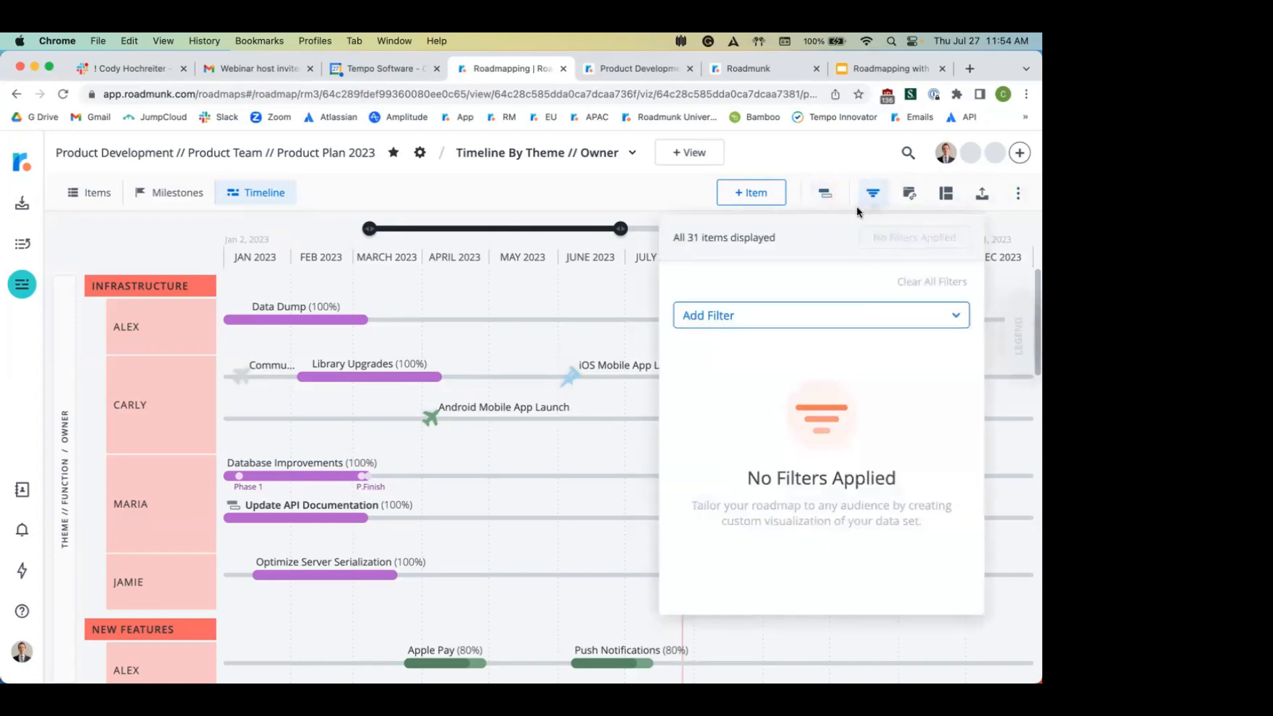
left_click(770, 317)
left_click(725, 407)
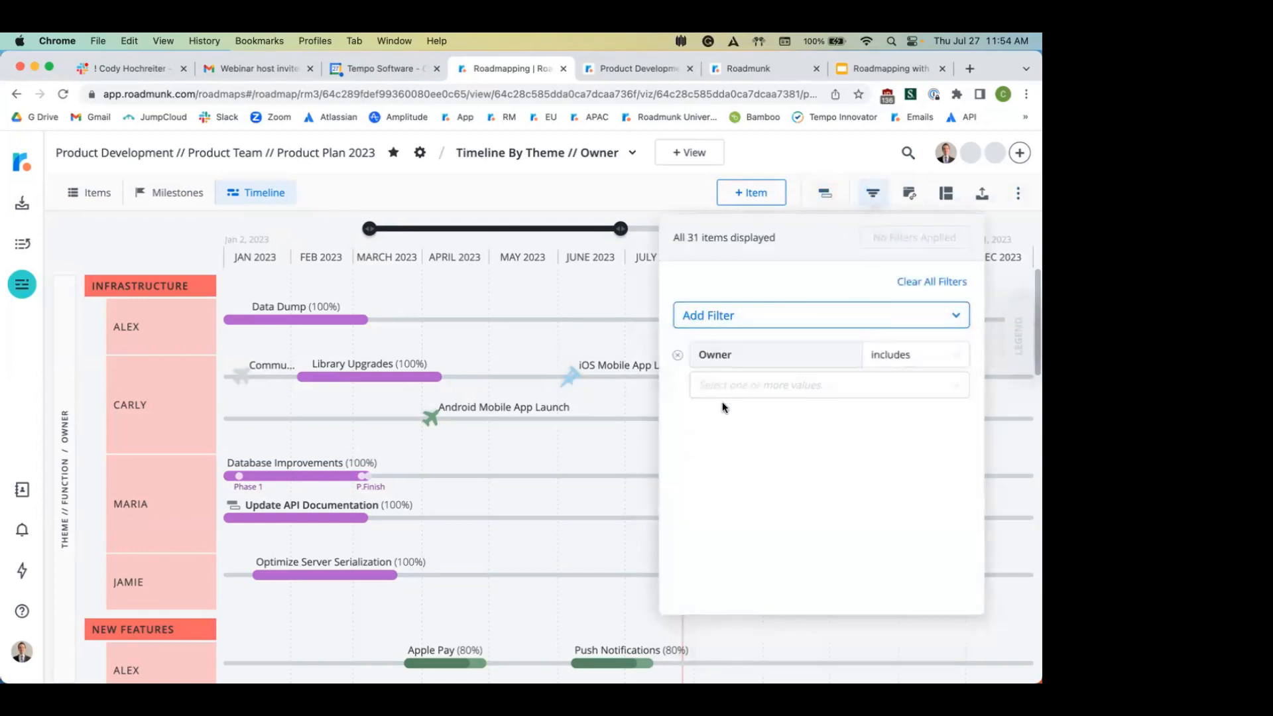
left_click(756, 393)
left_click(752, 416)
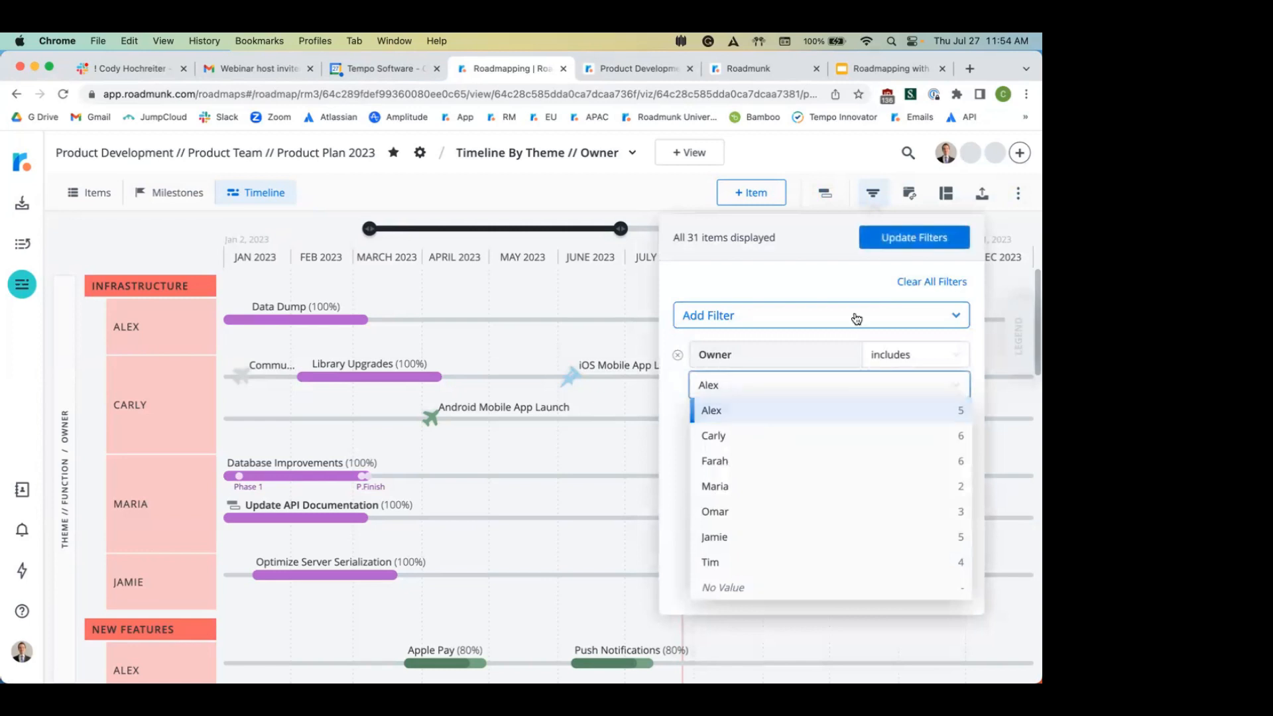
left_click(936, 239)
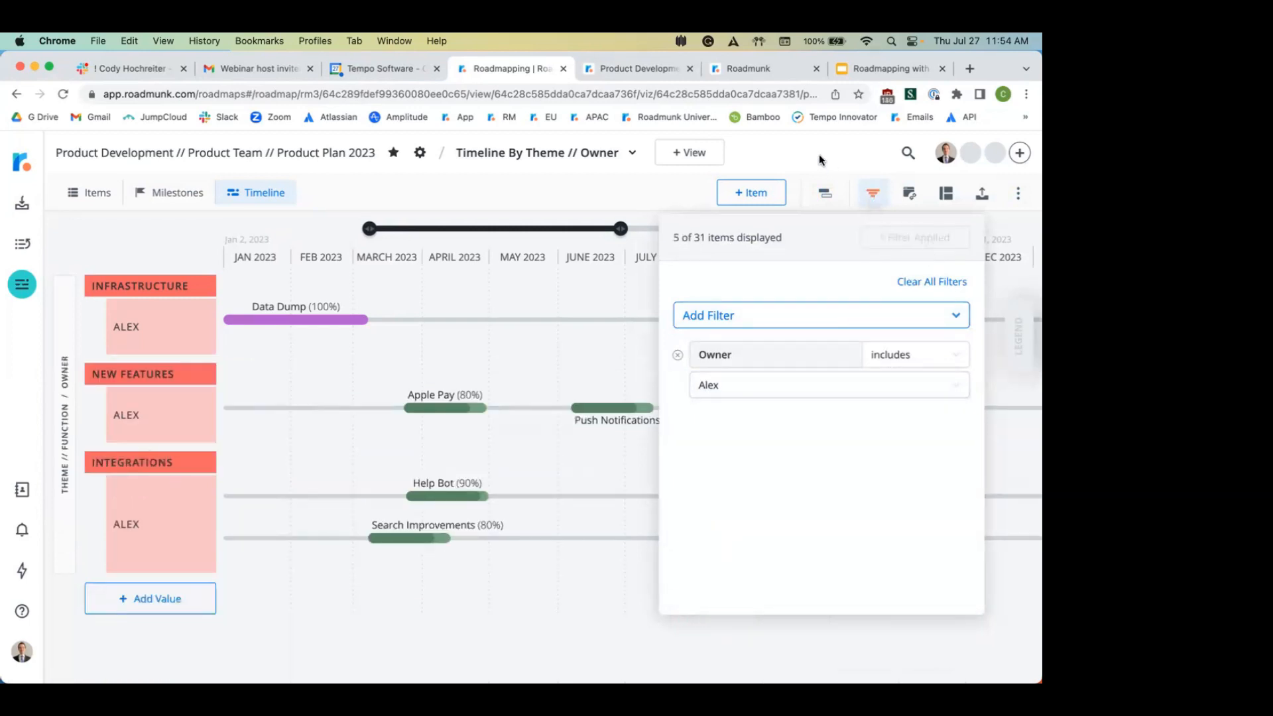
left_click(1019, 193)
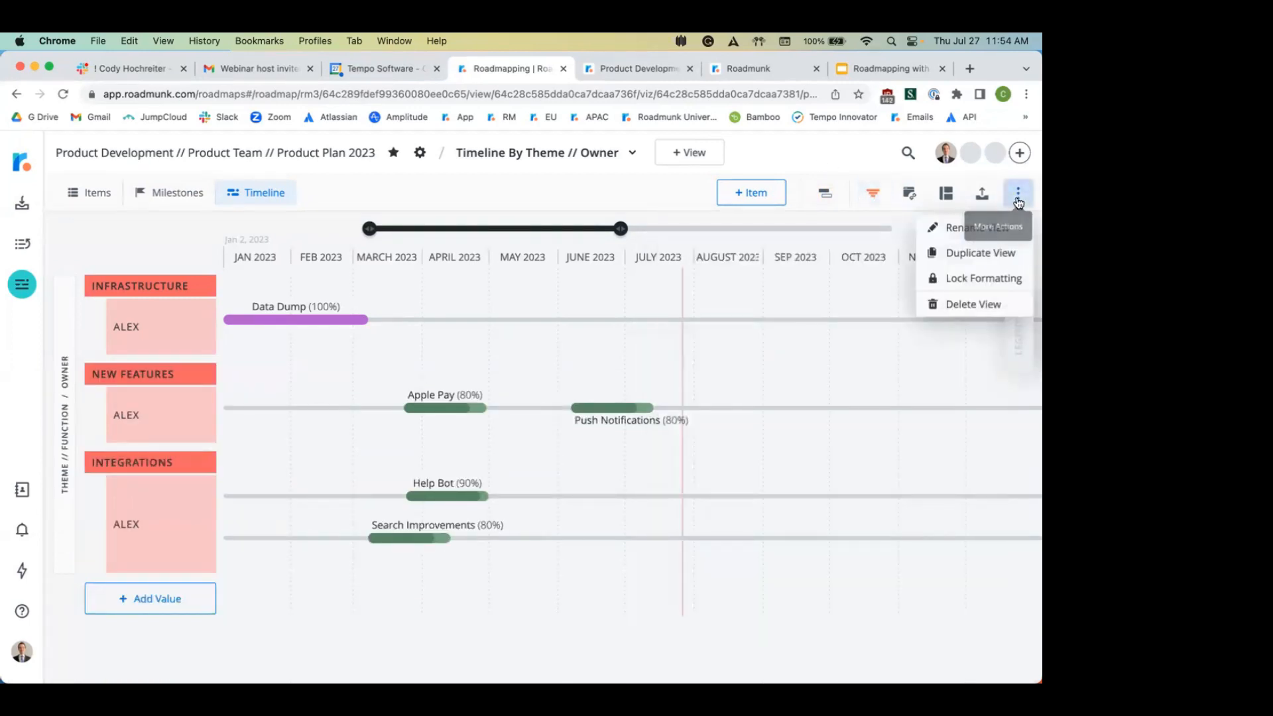
Step: Duplicate the filtered view as Copy Of Timeline By Theme // Owner and show its Items table
left_click(982, 253)
left_click(685, 470)
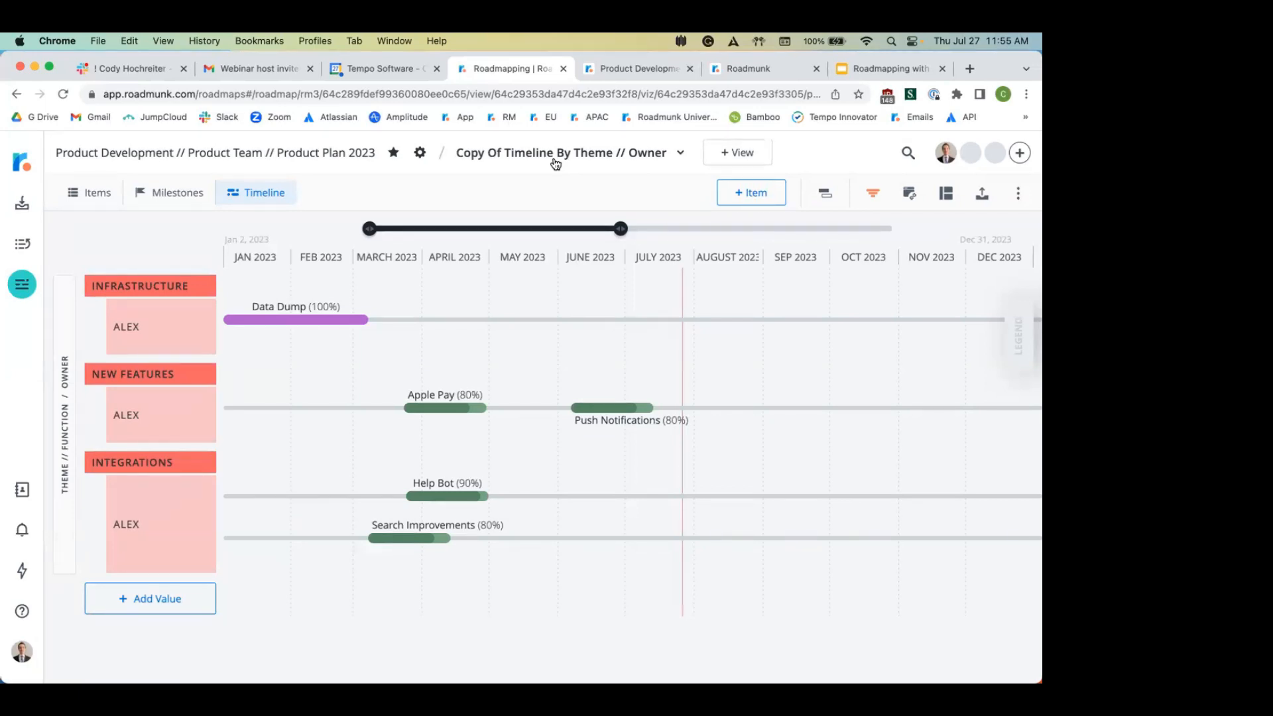
left_click(102, 193)
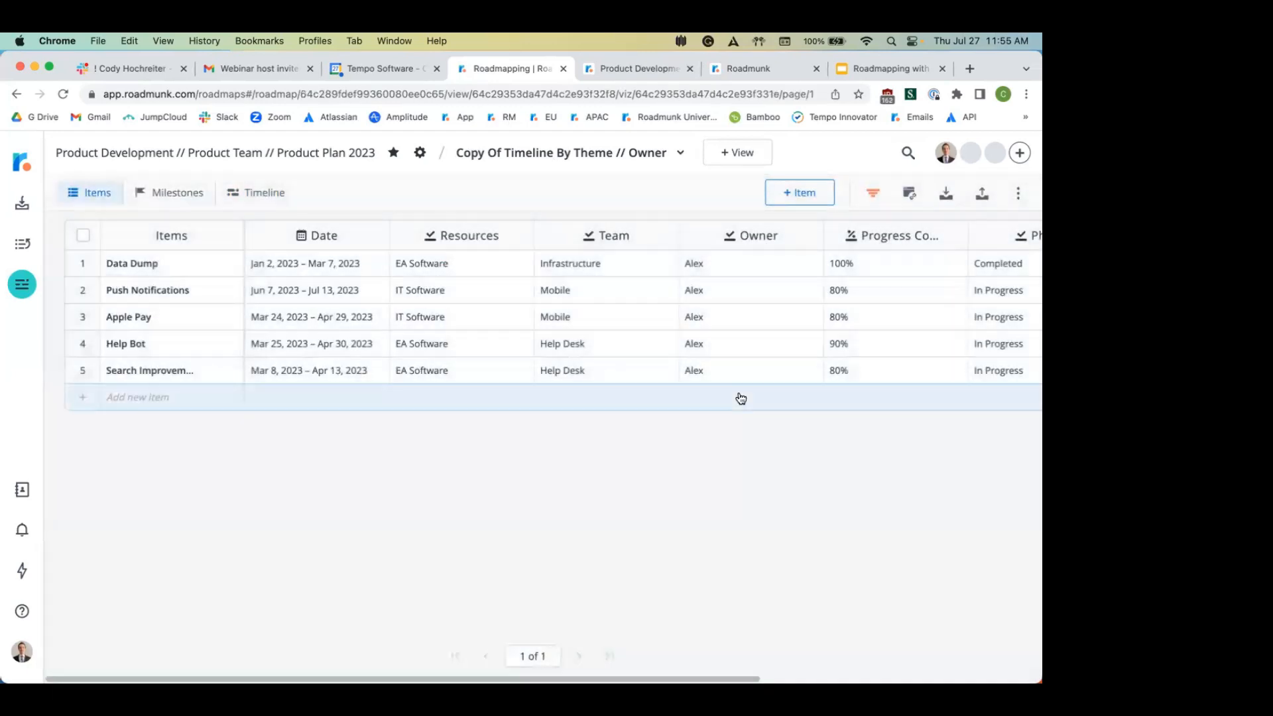
Step: Open and cancel Import from CSV, then view the copy's empty Milestones table
left_click(947, 193)
left_click(903, 230)
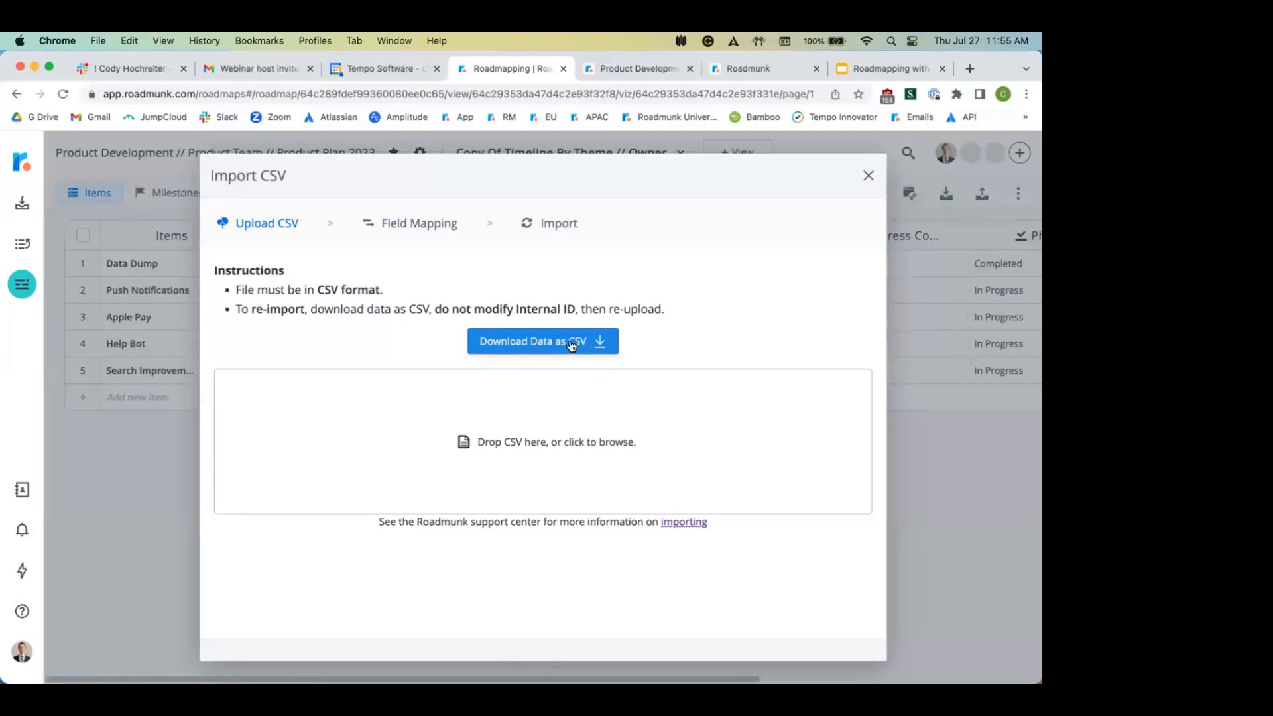
left_click(867, 175)
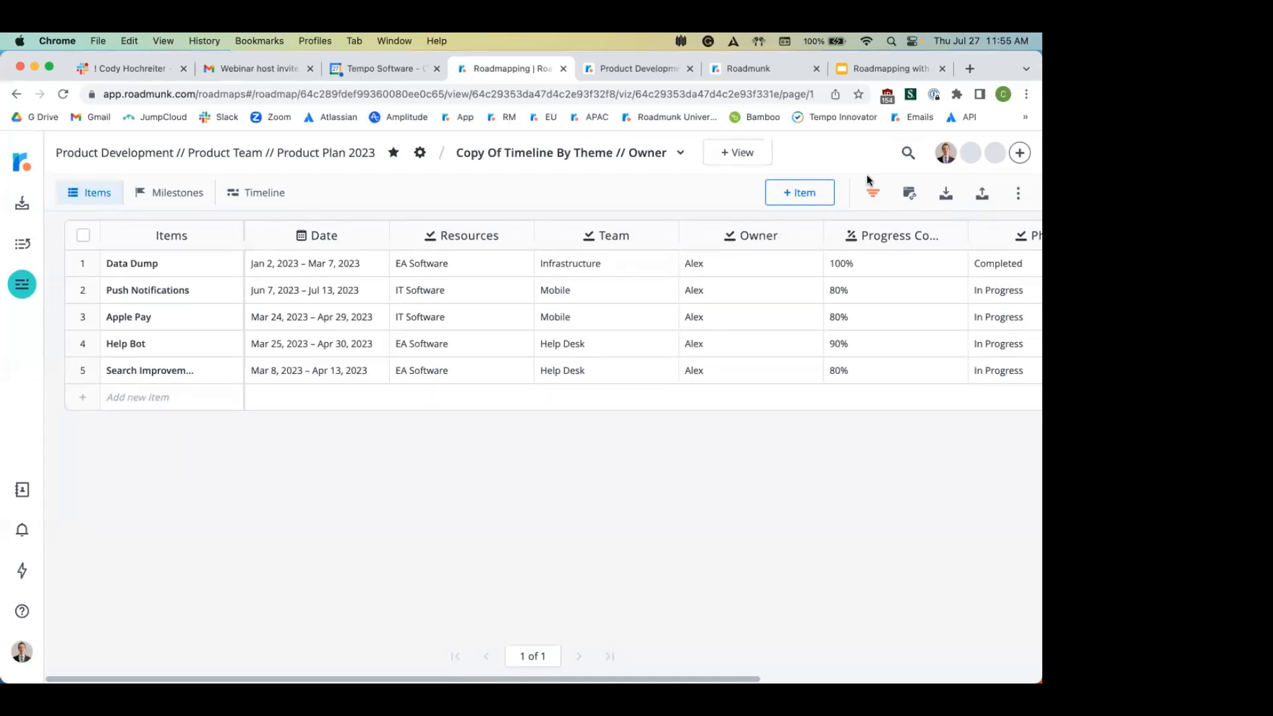
left_click(178, 192)
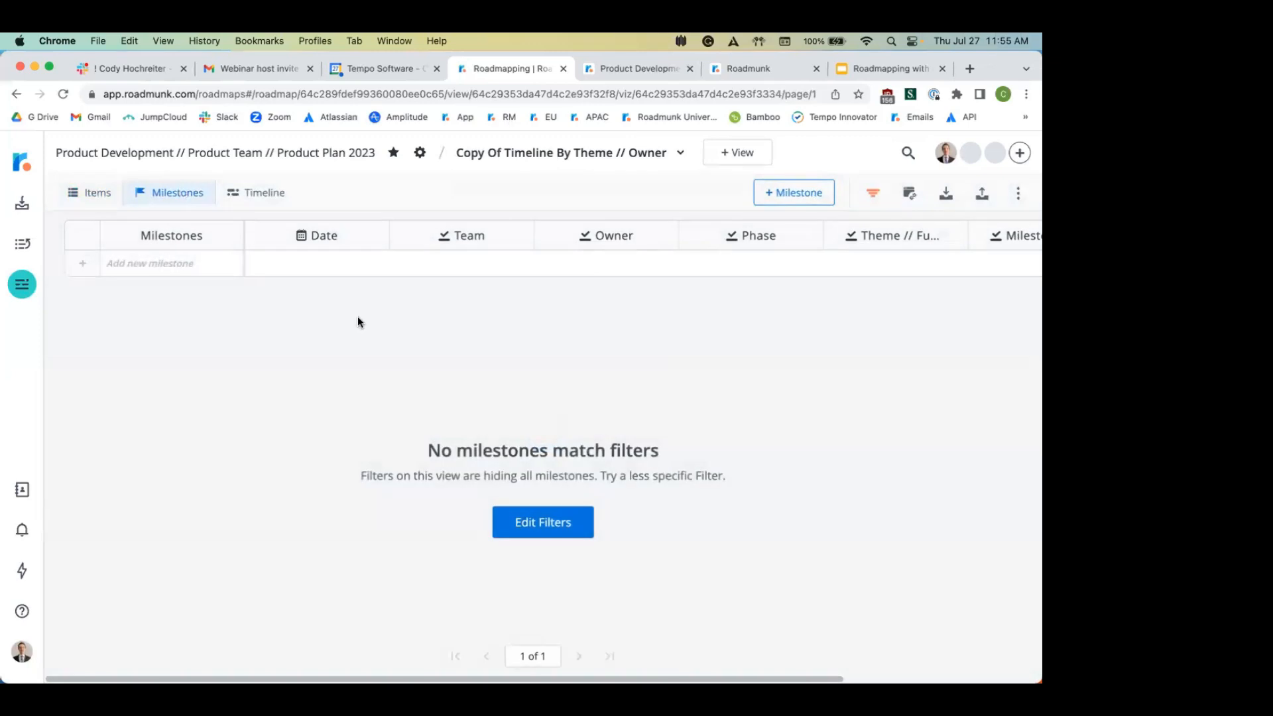
left_click(555, 151)
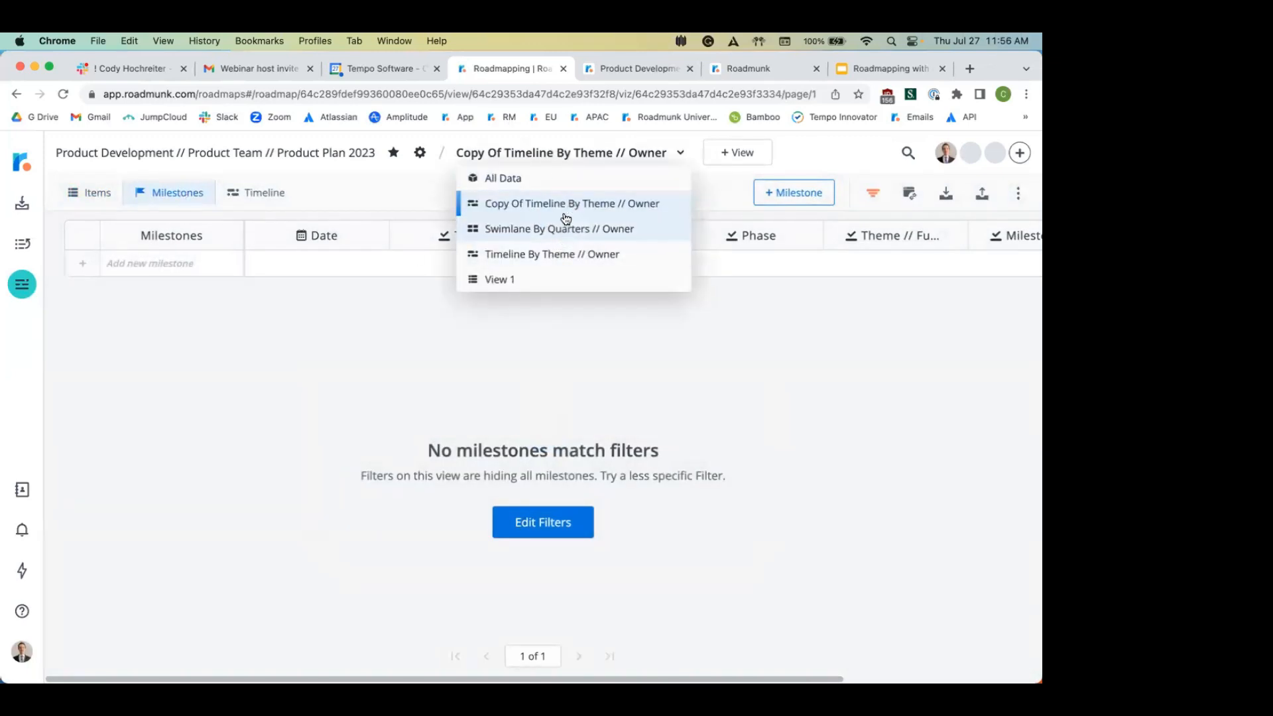
Step: In All Data's Milestones, move all four milestones to Jun 20, 2023, then undo it
left_click(554, 180)
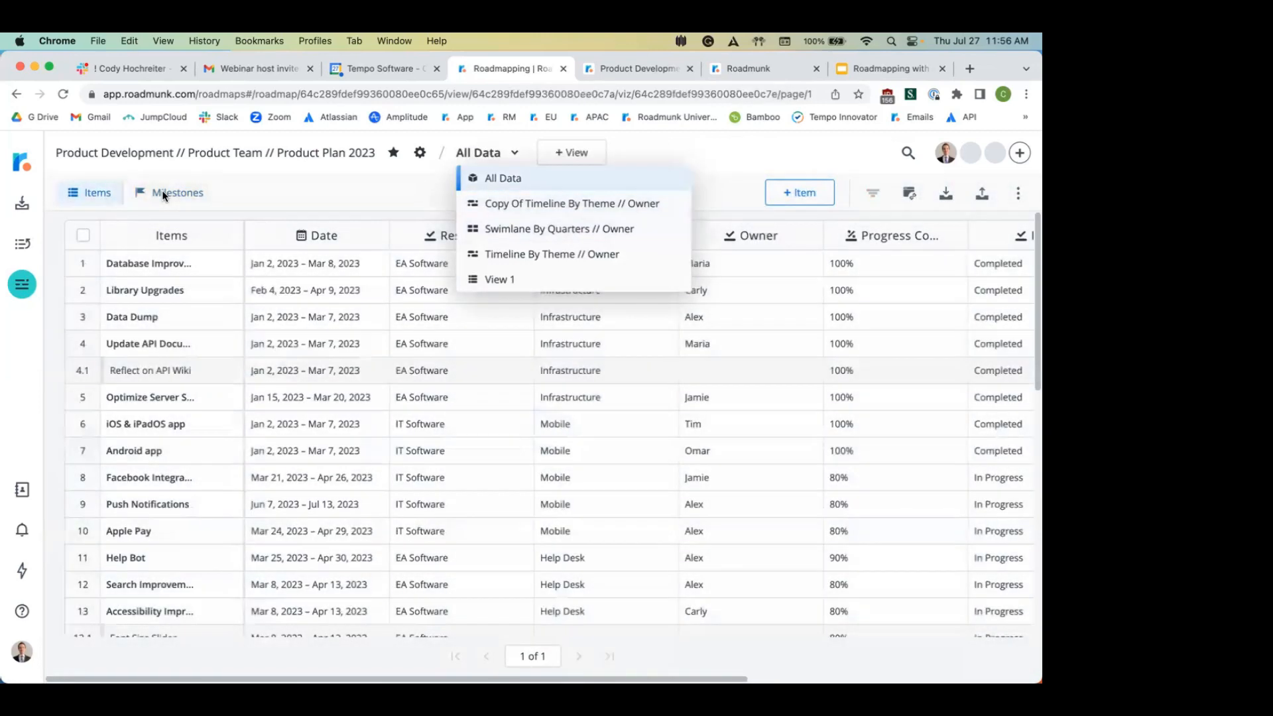
left_click(166, 193)
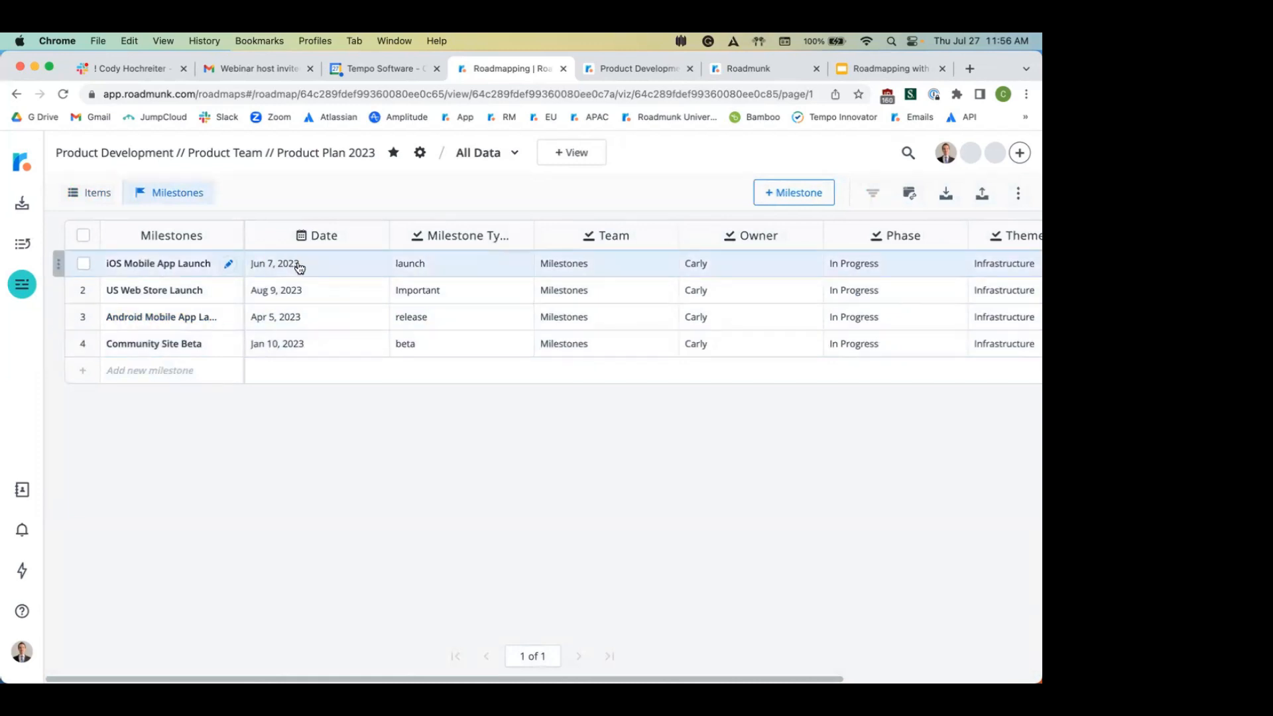
left_click_drag(307, 265, 317, 345)
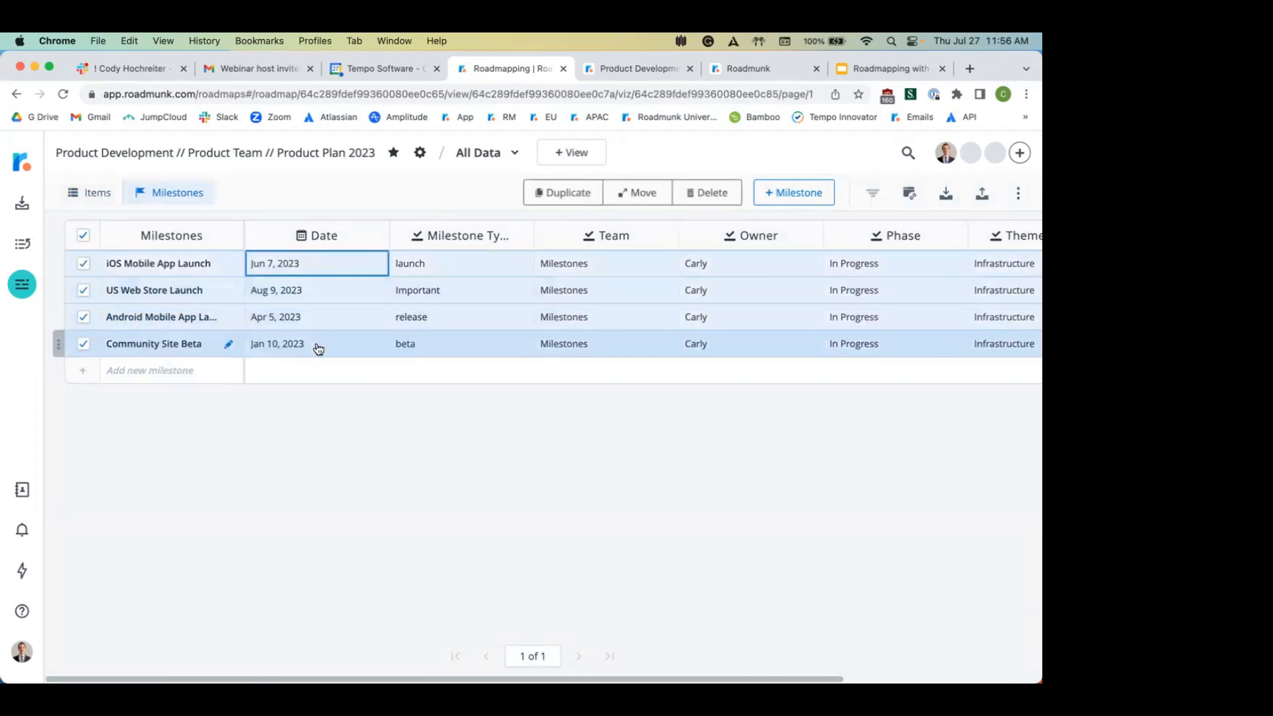
left_click(325, 265)
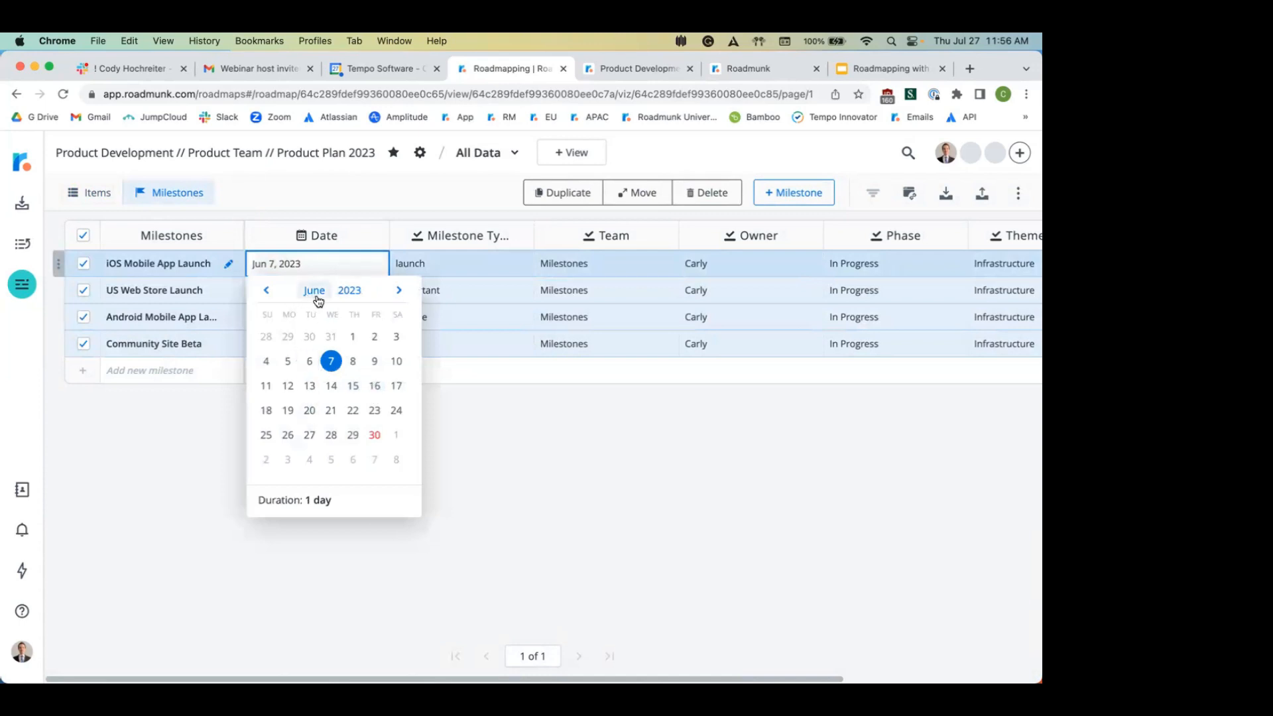
left_click(310, 411)
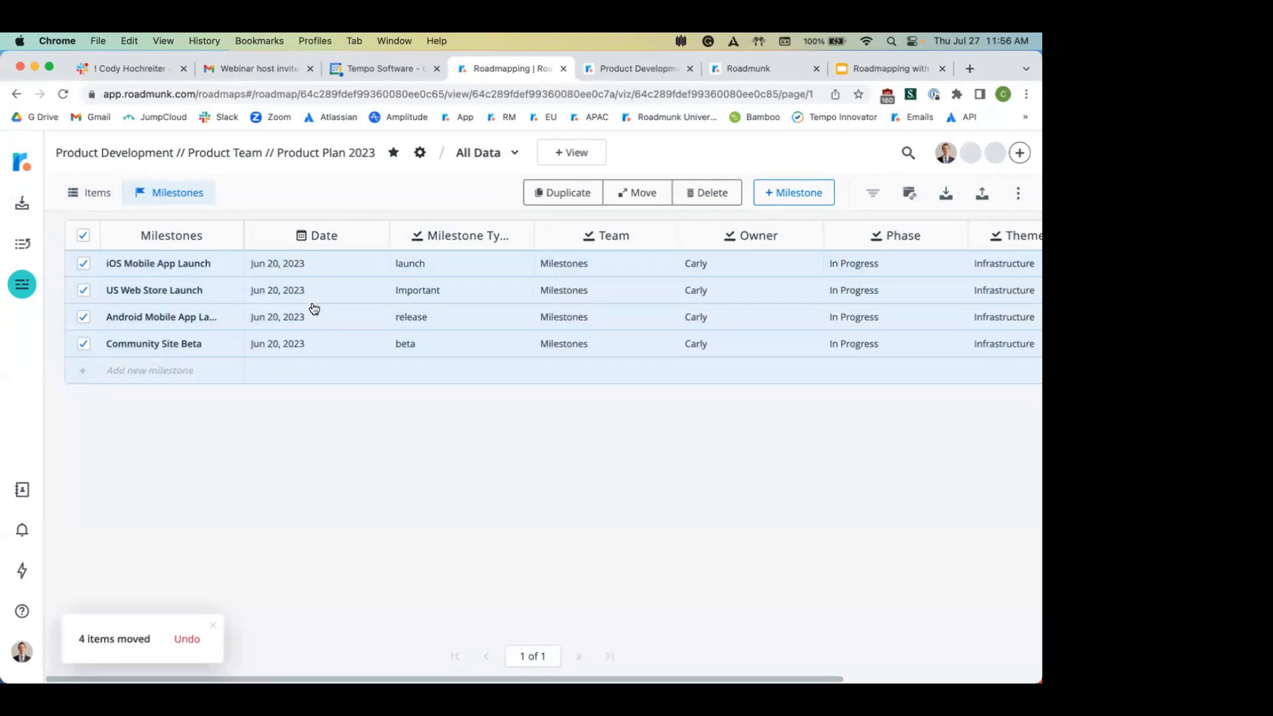
left_click(189, 647)
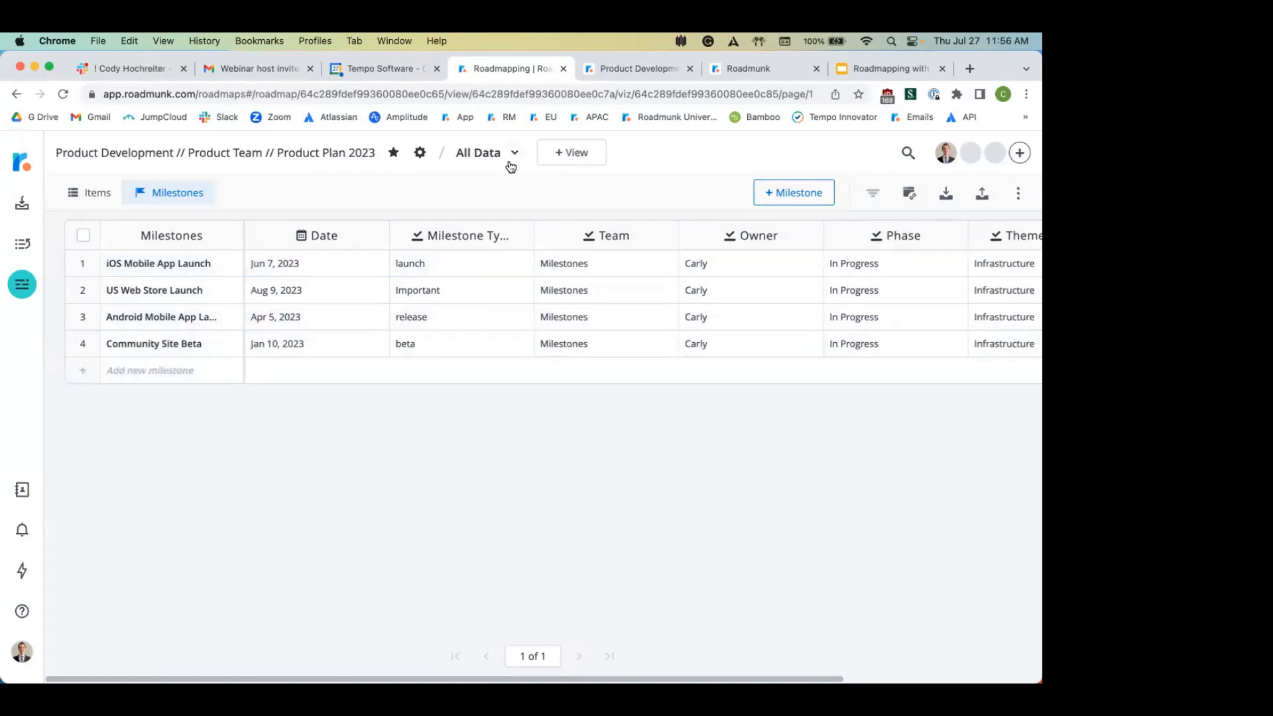
Step: Switch to Swimlane By Quarters // Owner and review its published URL roadmap in a new tab
left_click(486, 164)
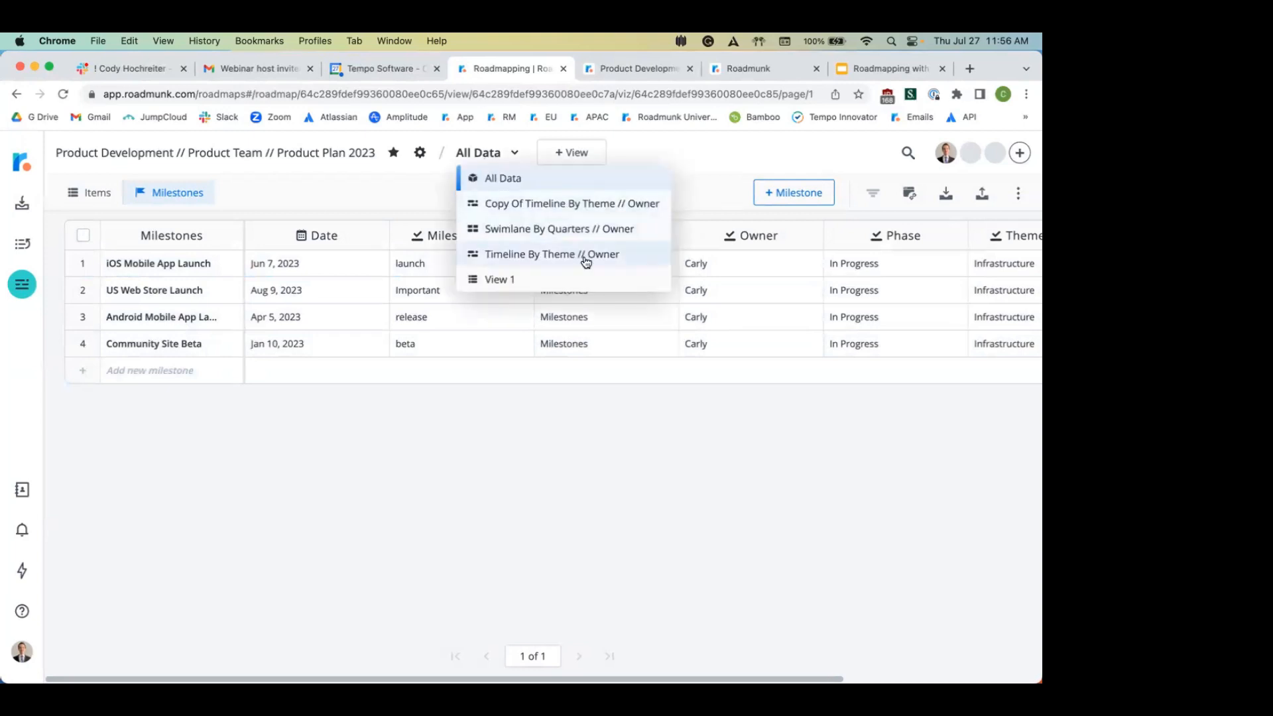
left_click(601, 231)
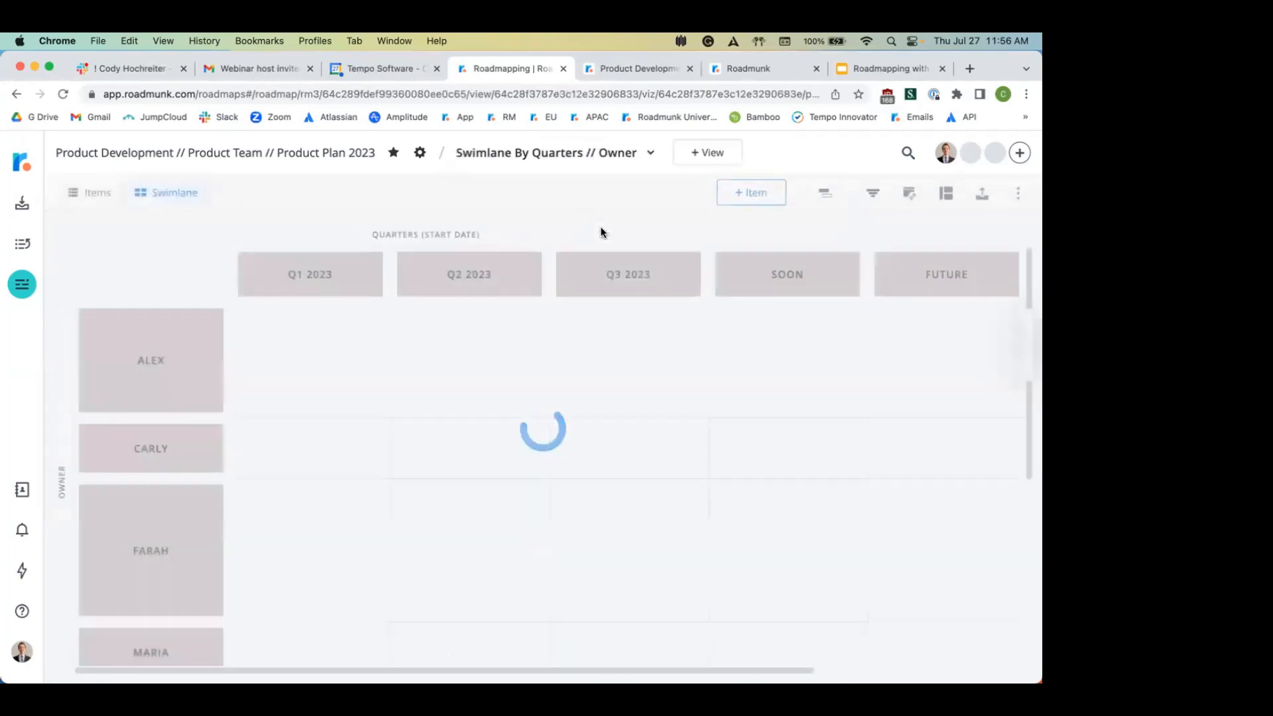
left_click(982, 193)
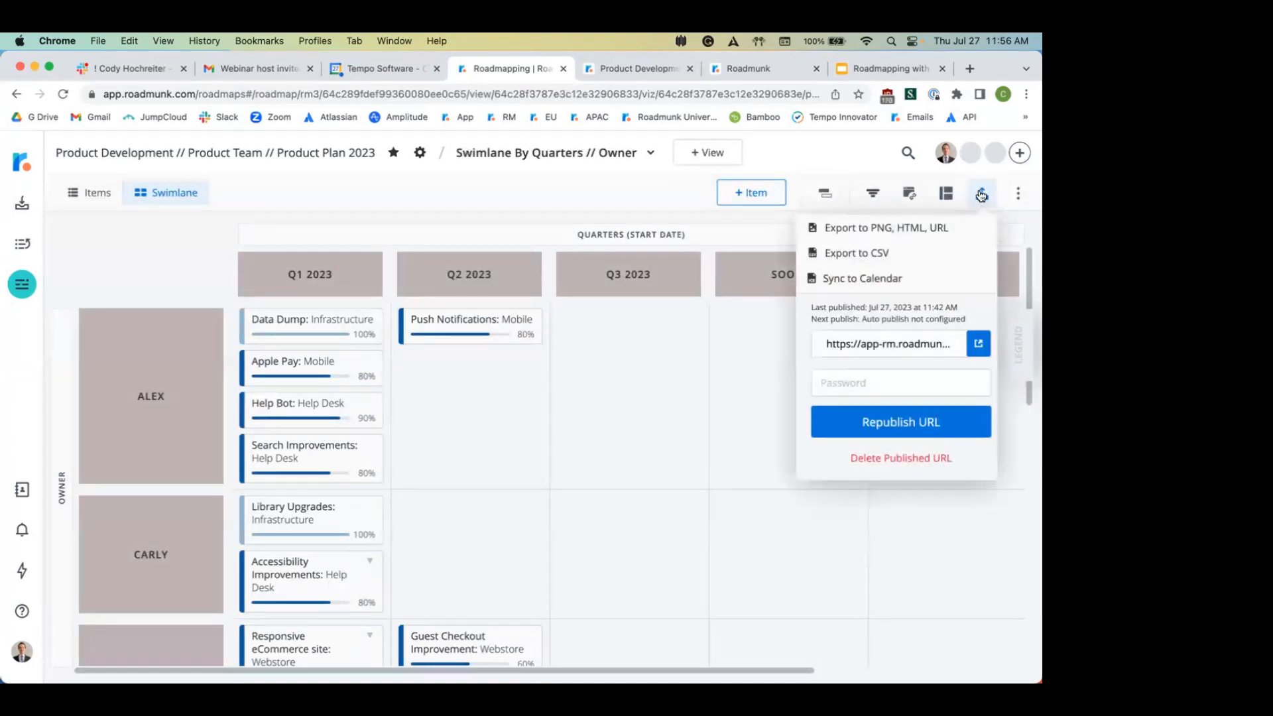
left_click(978, 345)
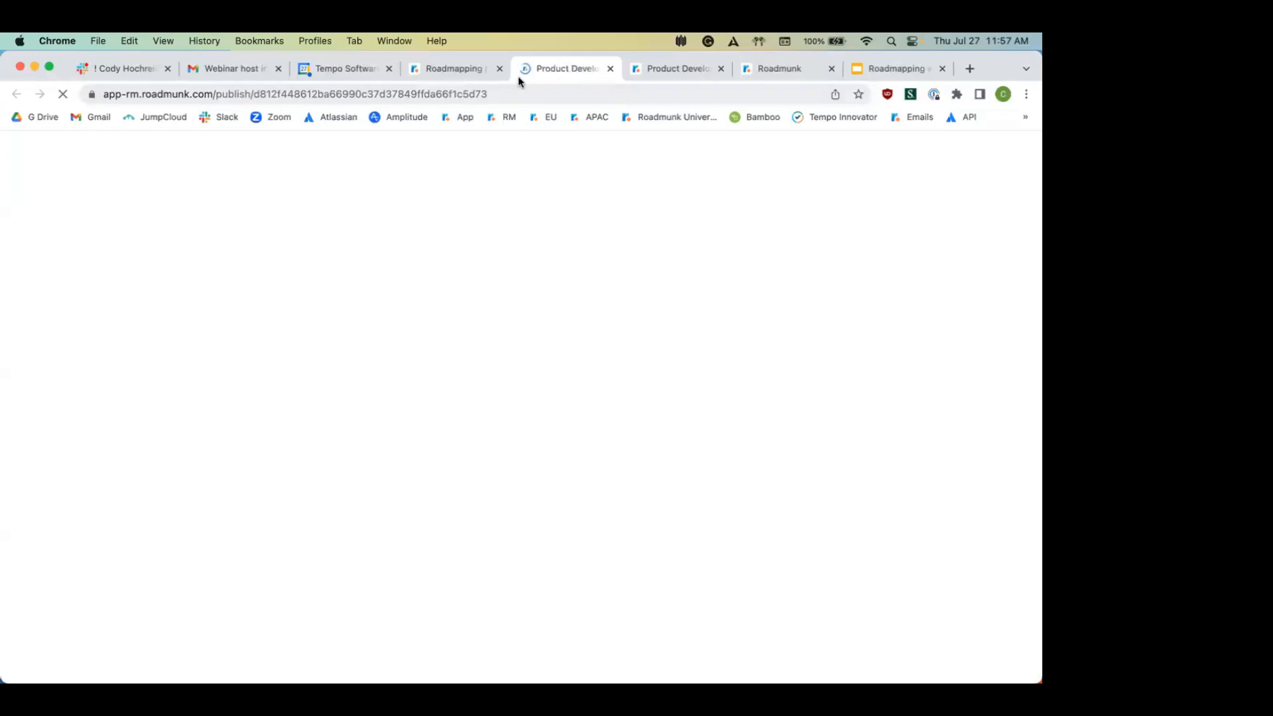
mouse_move(491, 312)
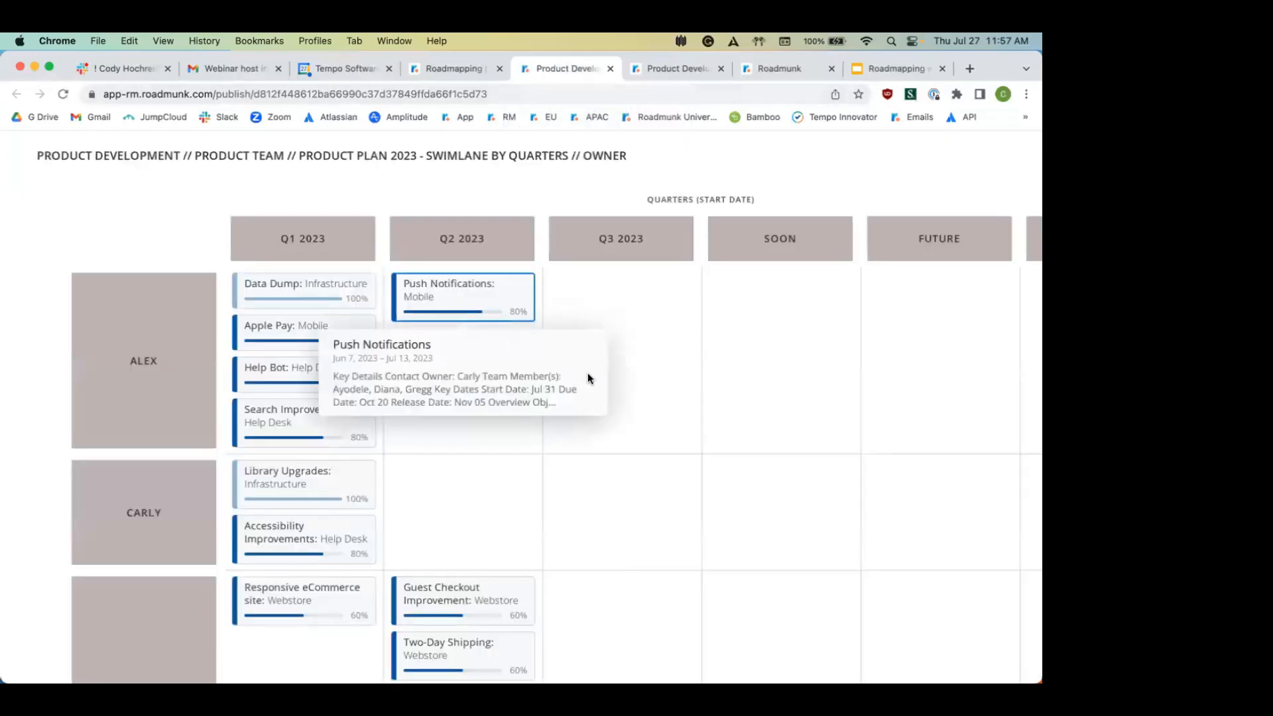
scroll(589, 377, "down", 15)
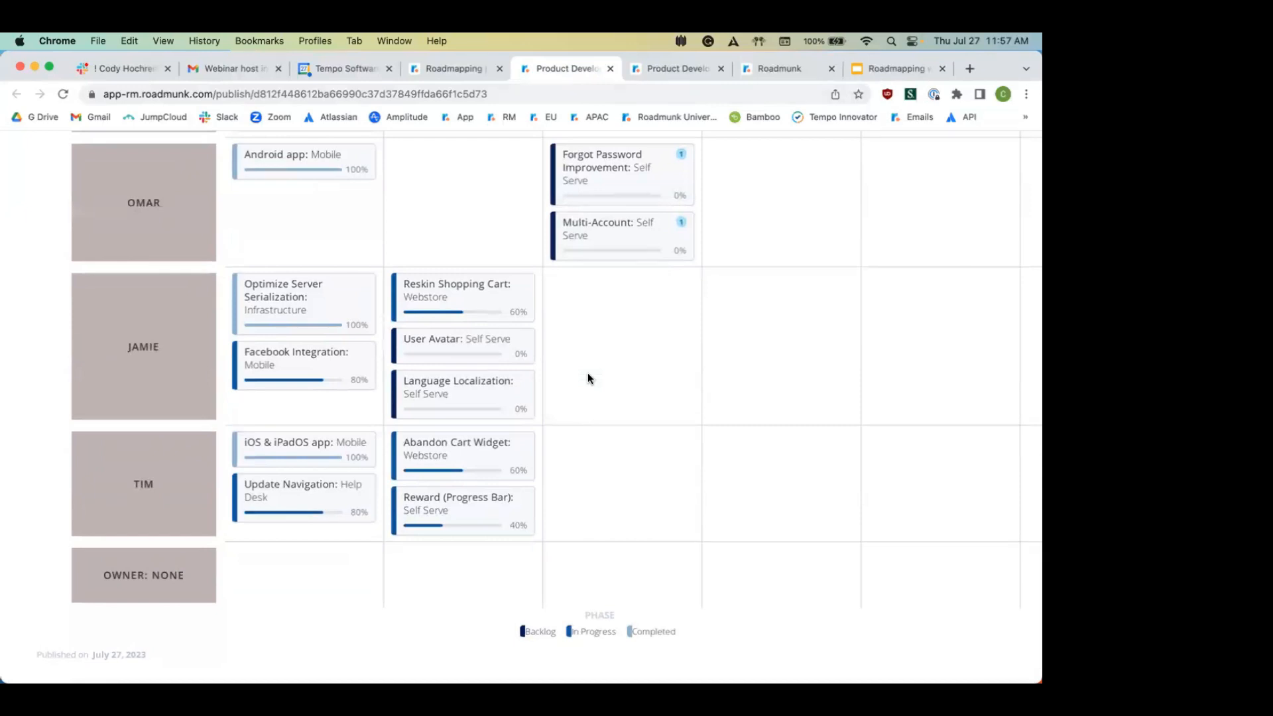
left_click(471, 68)
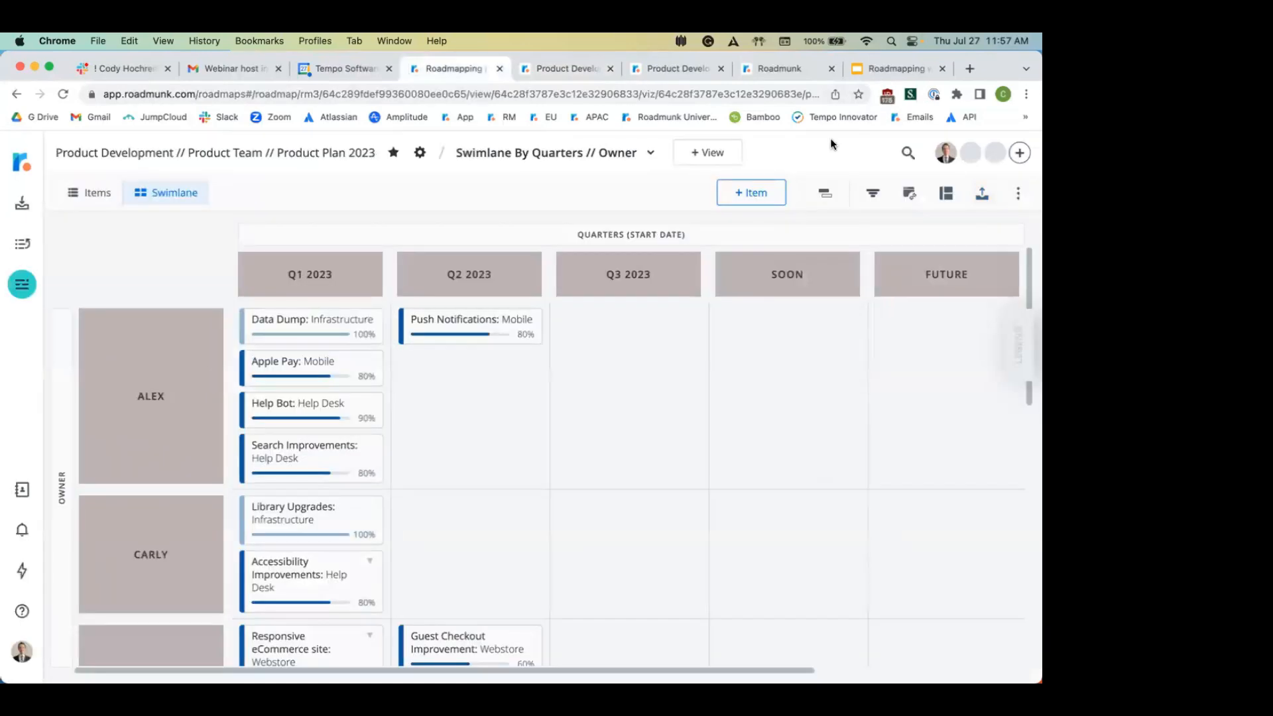
left_click(981, 193)
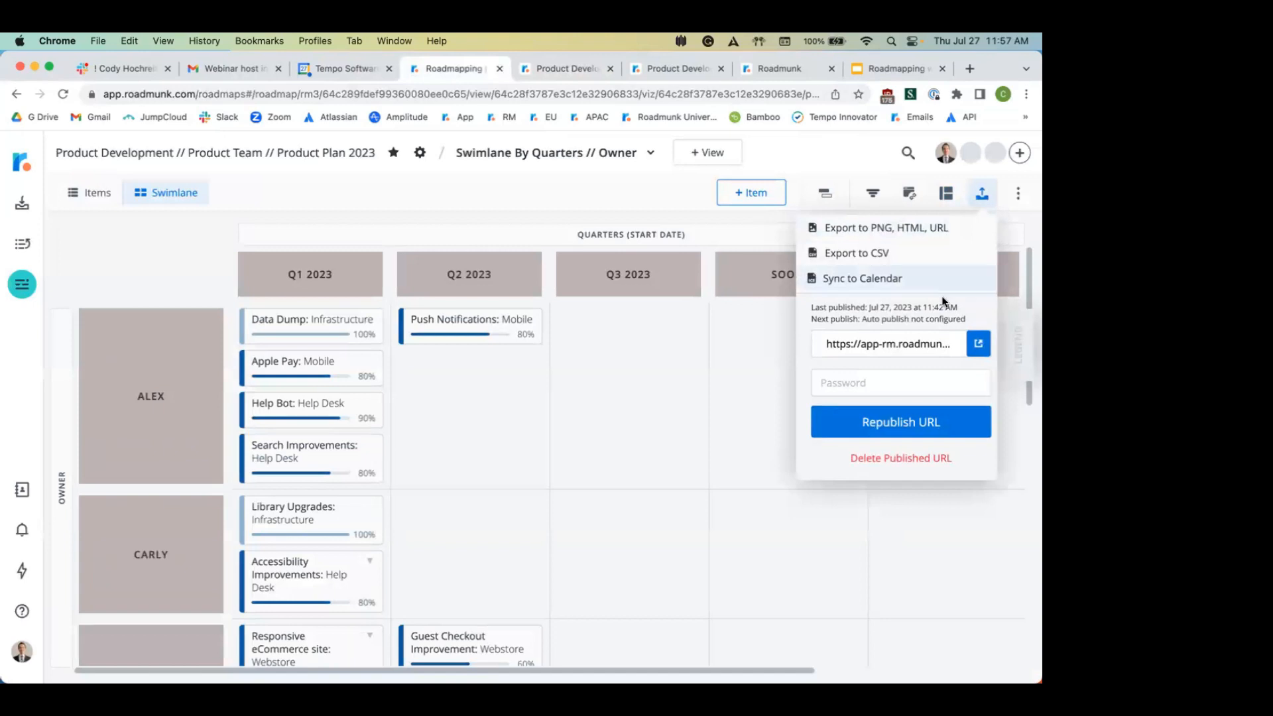
Step: Look through the swimlane view's PNG, HTML, URL export settings, then close them
left_click(908, 230)
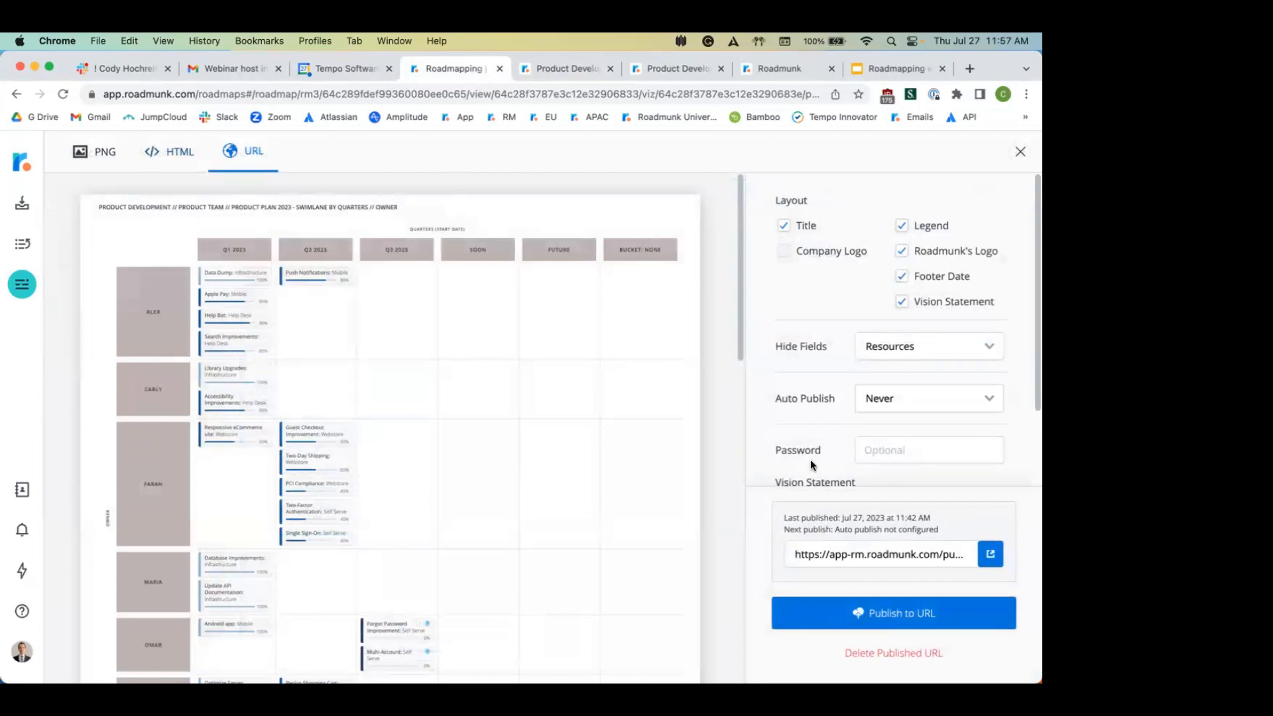
scroll(812, 464, "down", 1)
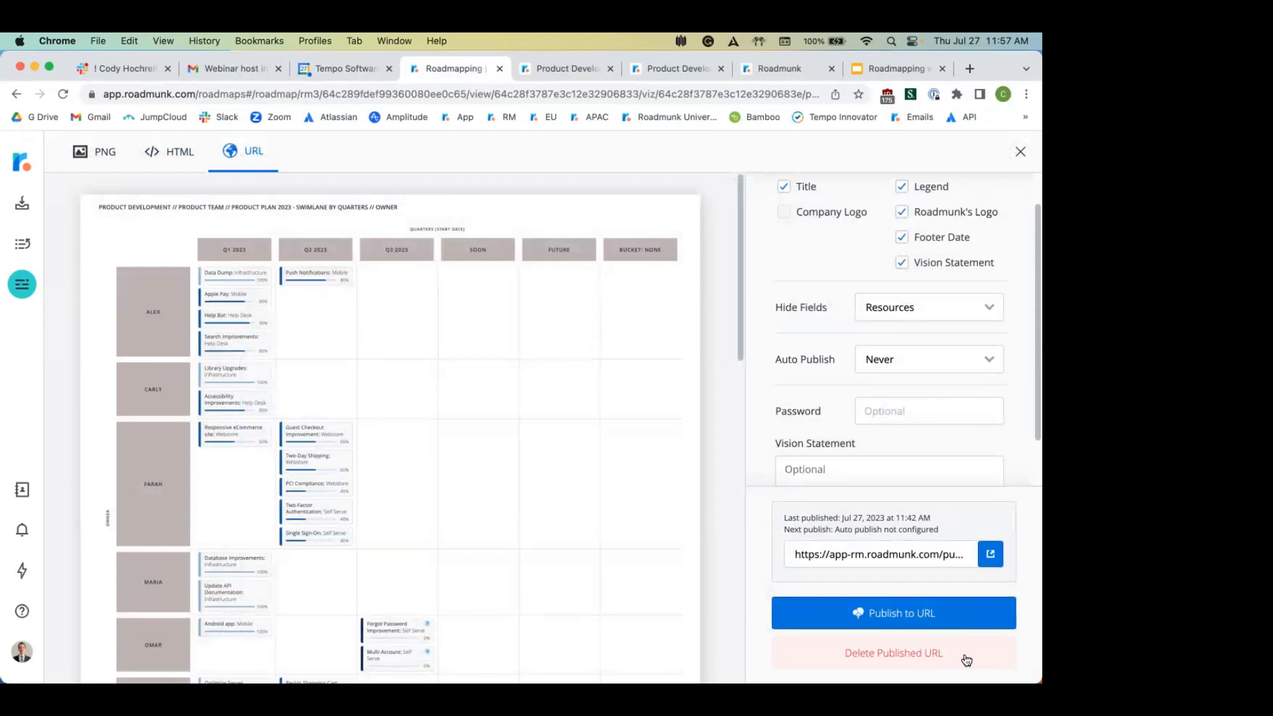
left_click(1019, 152)
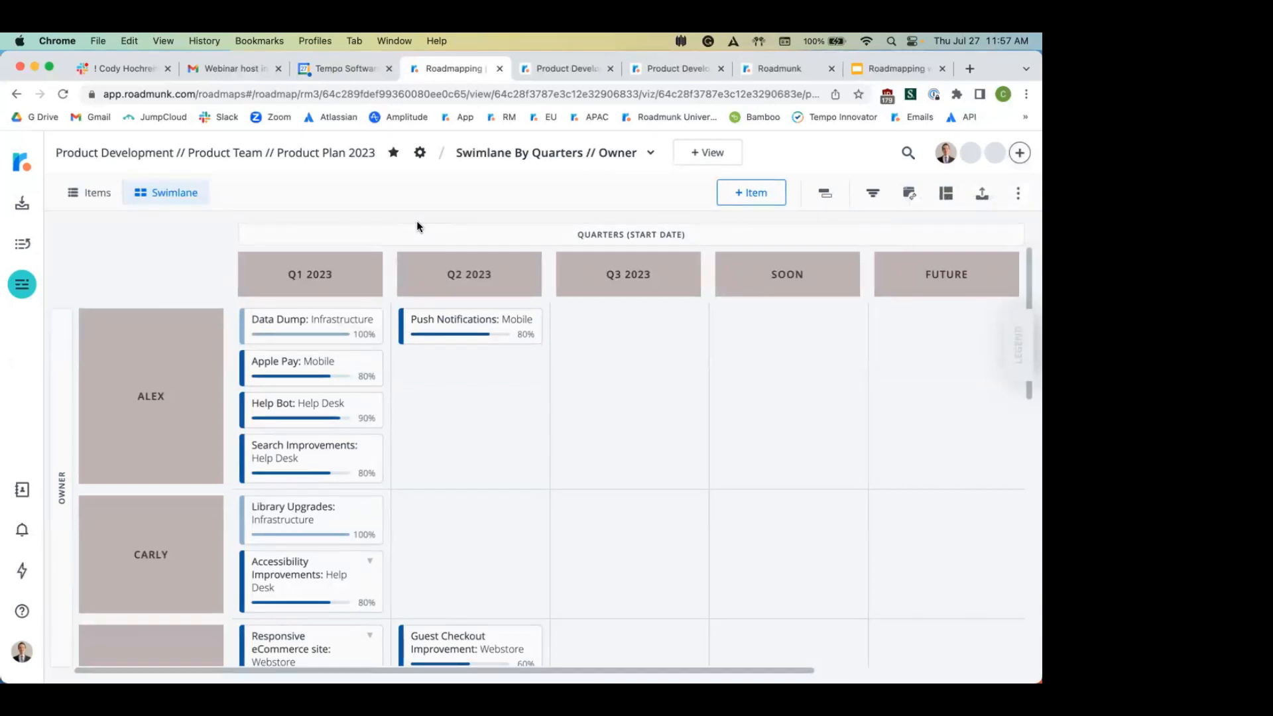
Step: From the roadmaps home, browse Roadmap Fields and select then deselect the Progress field
left_click(19, 163)
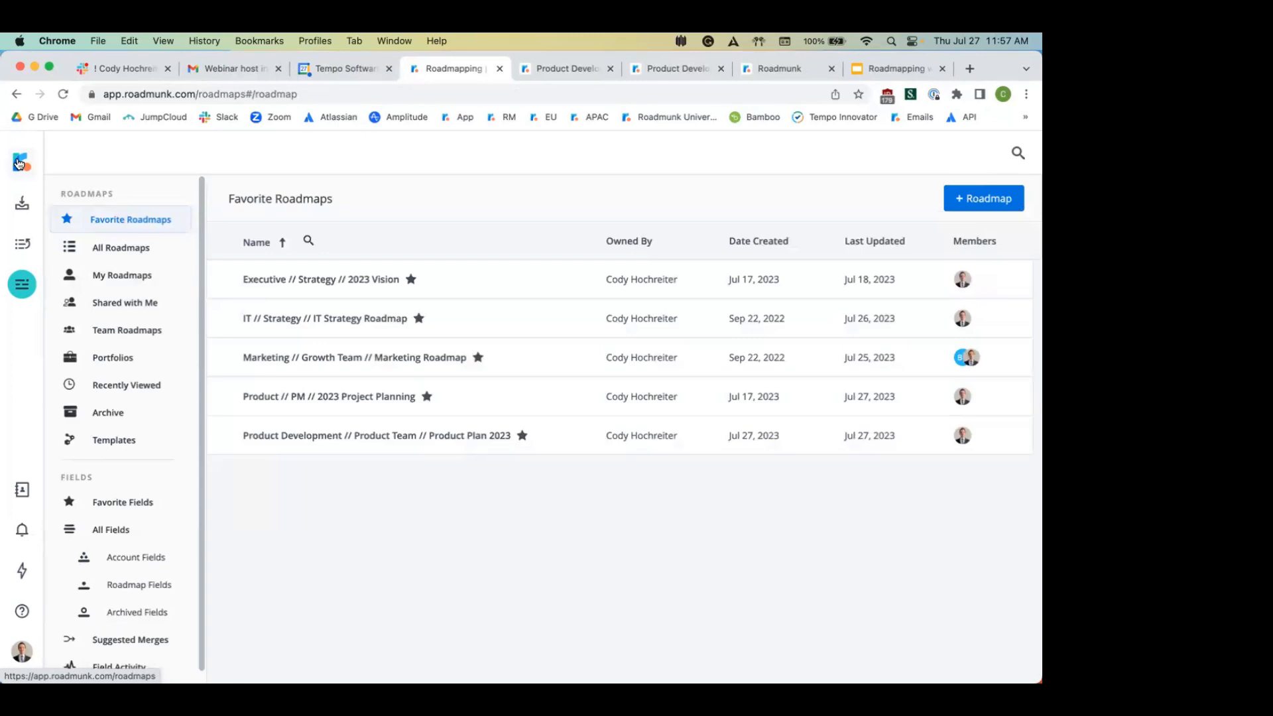
left_click(136, 589)
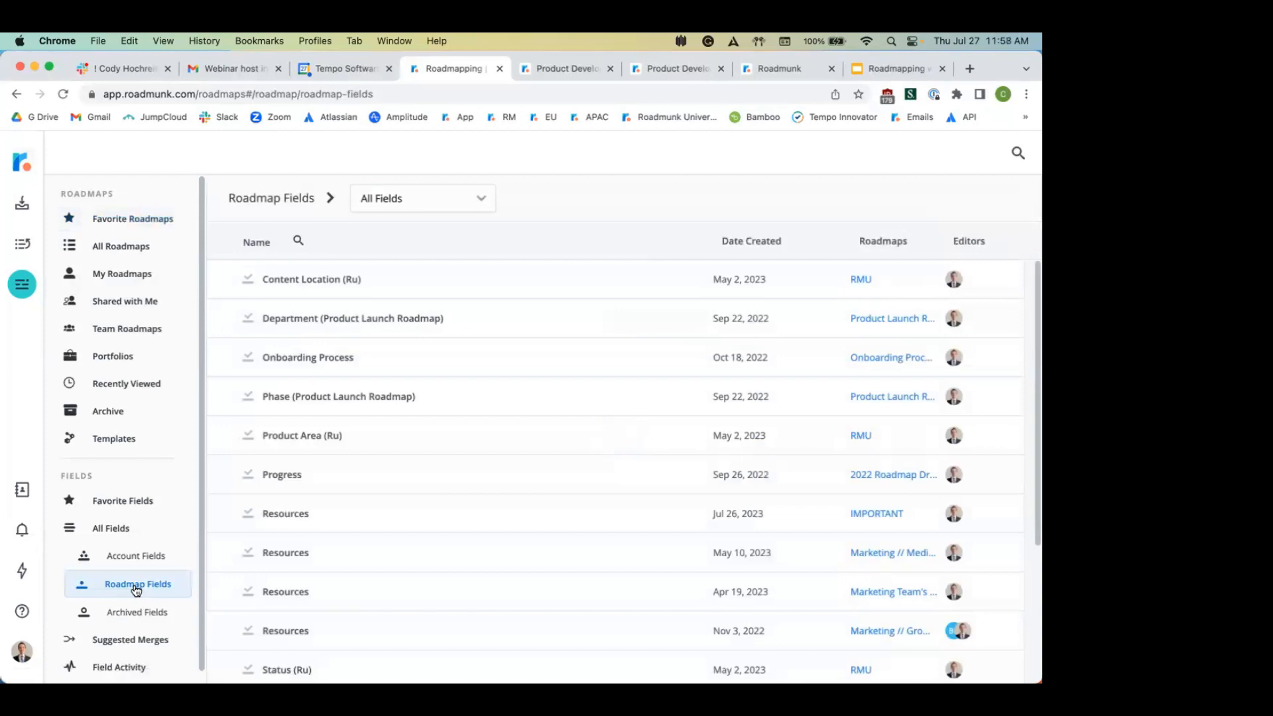
scroll(330, 499, "down", 3)
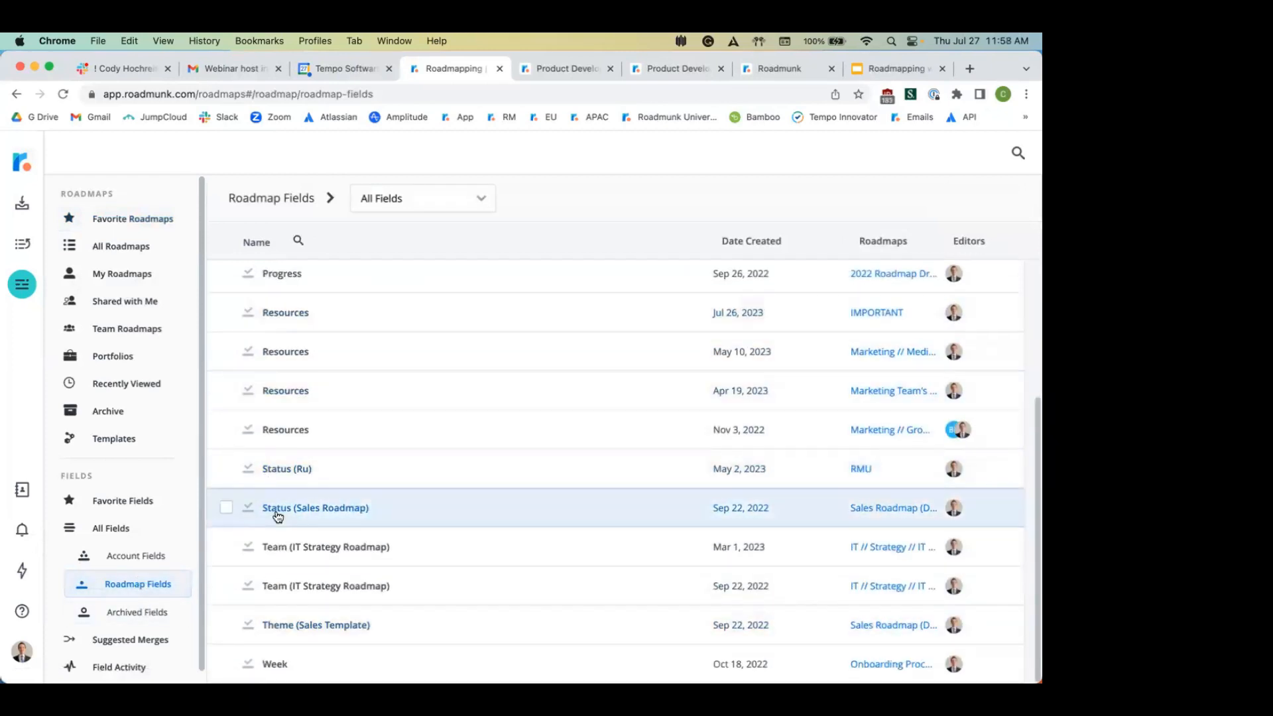
scroll(278, 517, "up", 2)
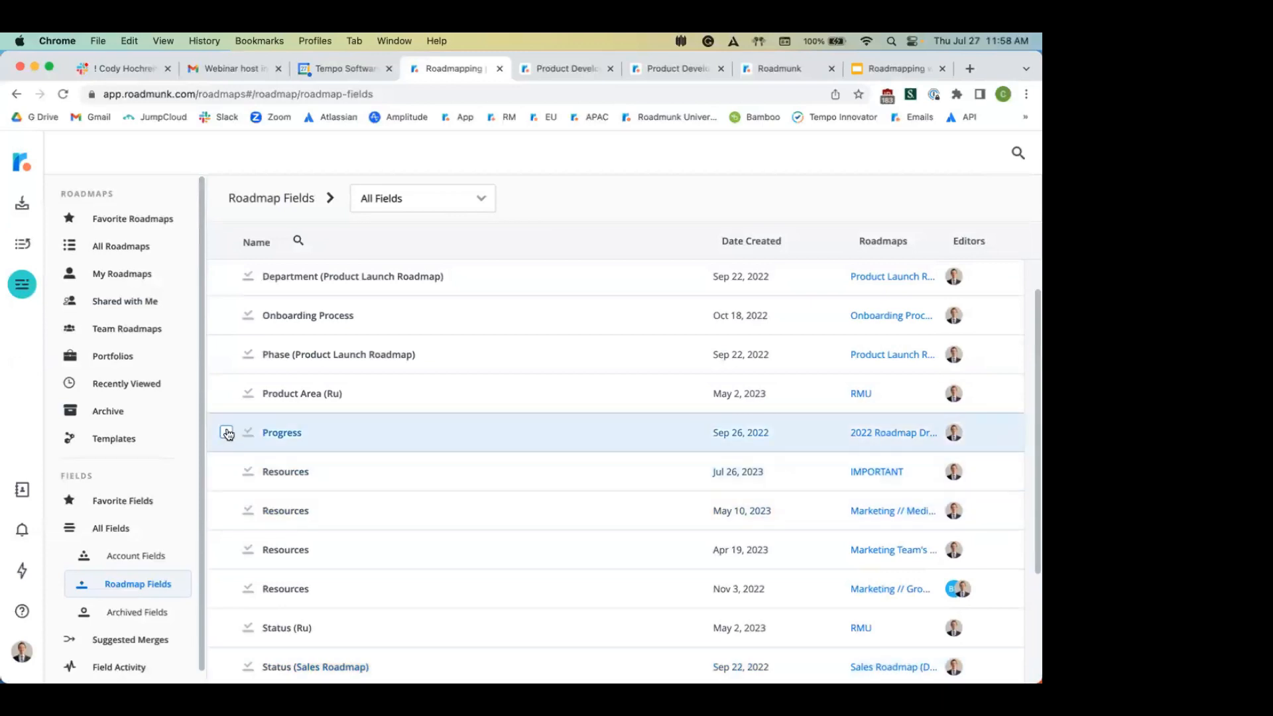
left_click(226, 434)
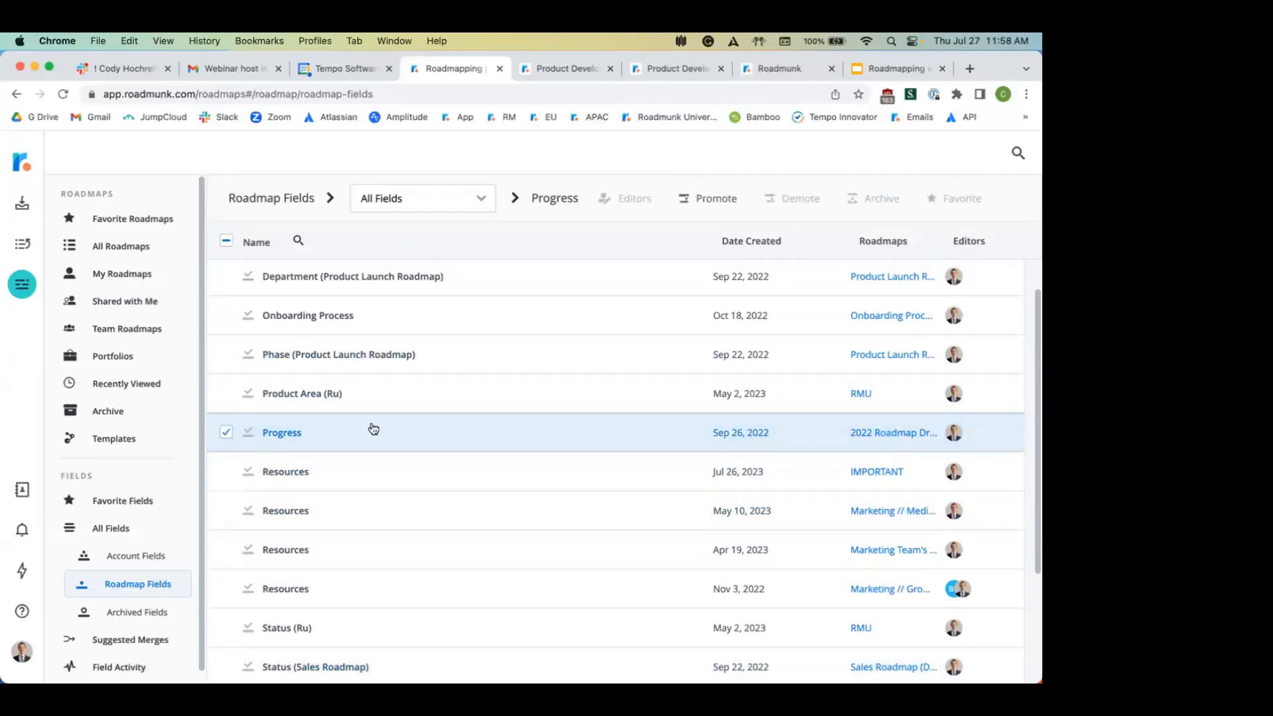
left_click(227, 432)
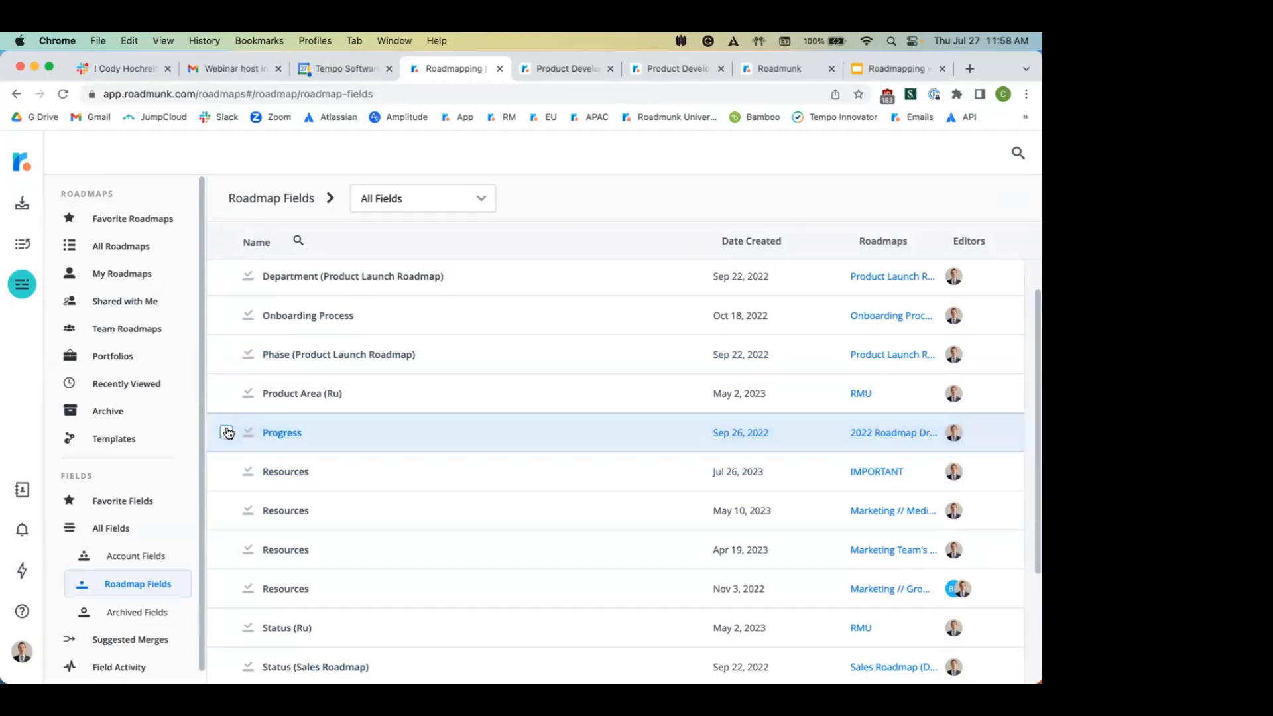
Step: Select then deselect the Owner account field, then show the Archived Fields list
left_click(130, 556)
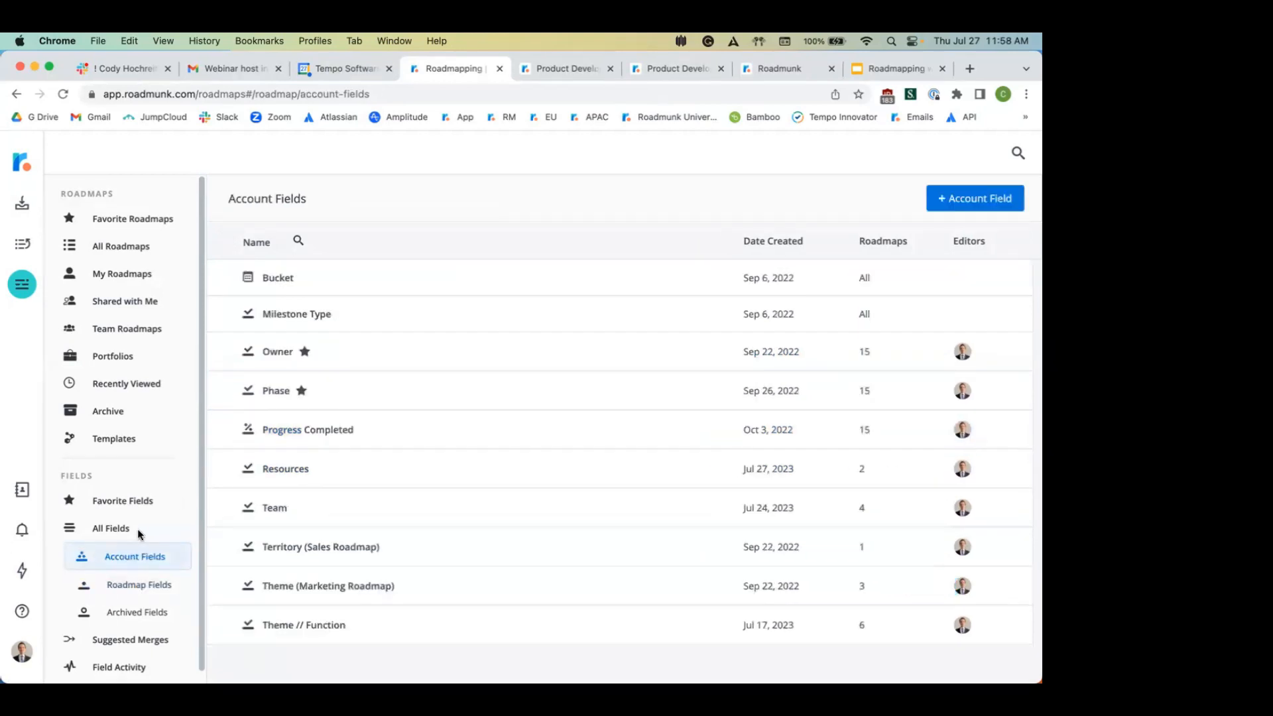
left_click(227, 352)
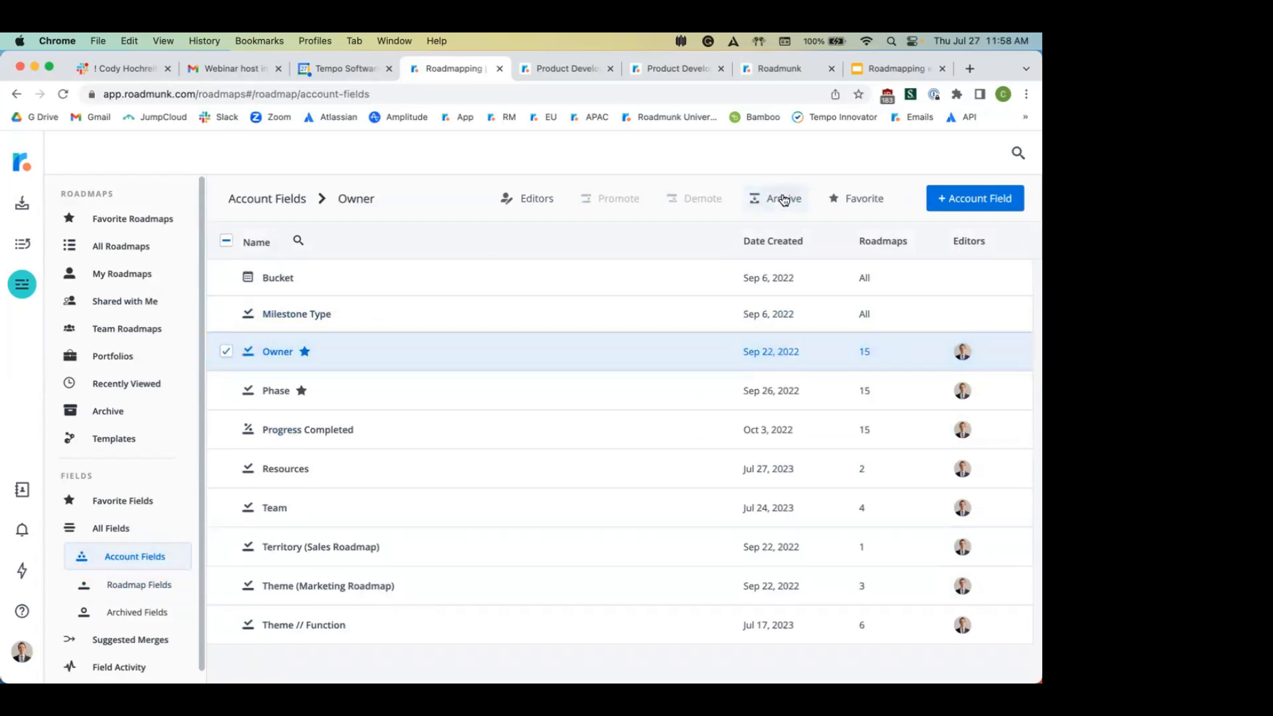
left_click(226, 352)
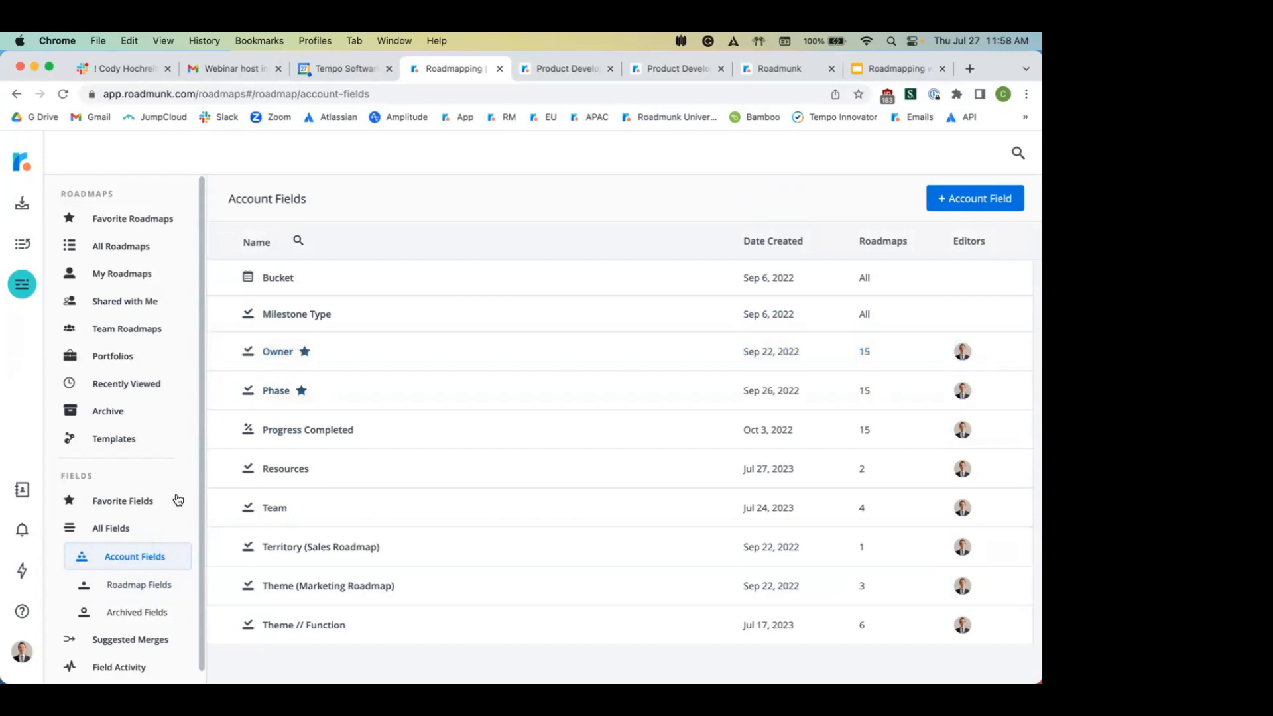
left_click(136, 612)
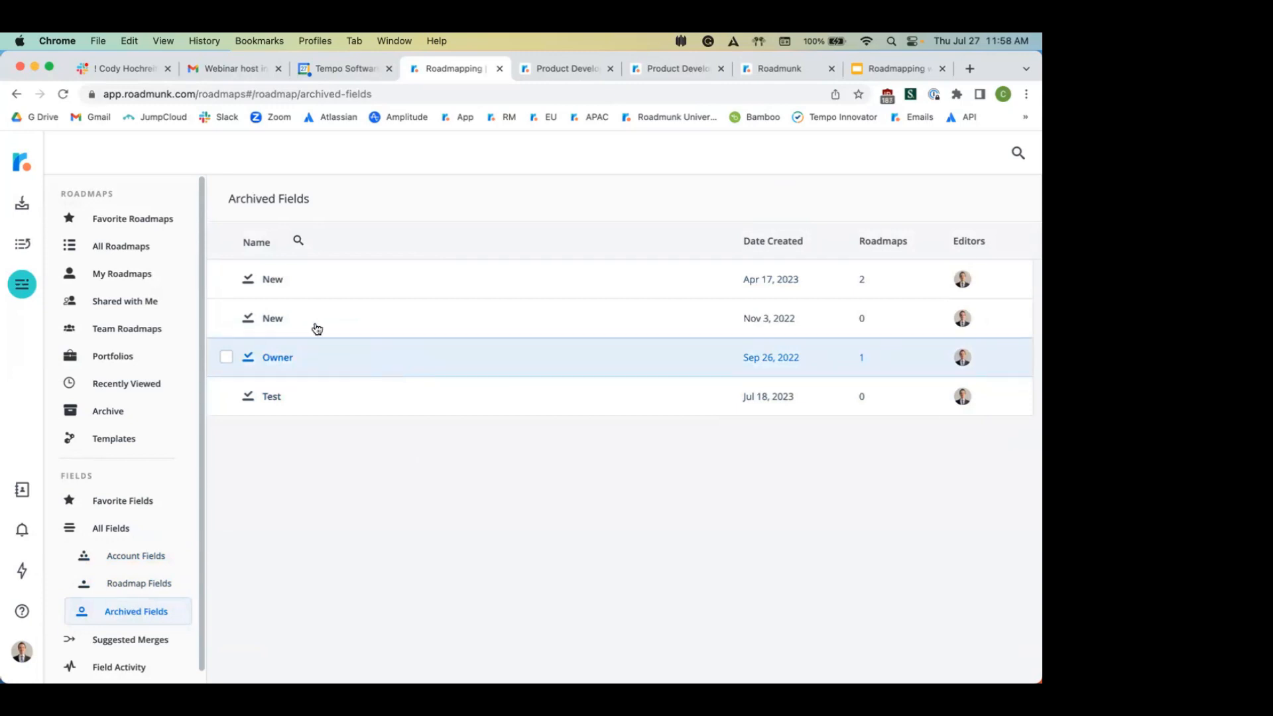
left_click(226, 279)
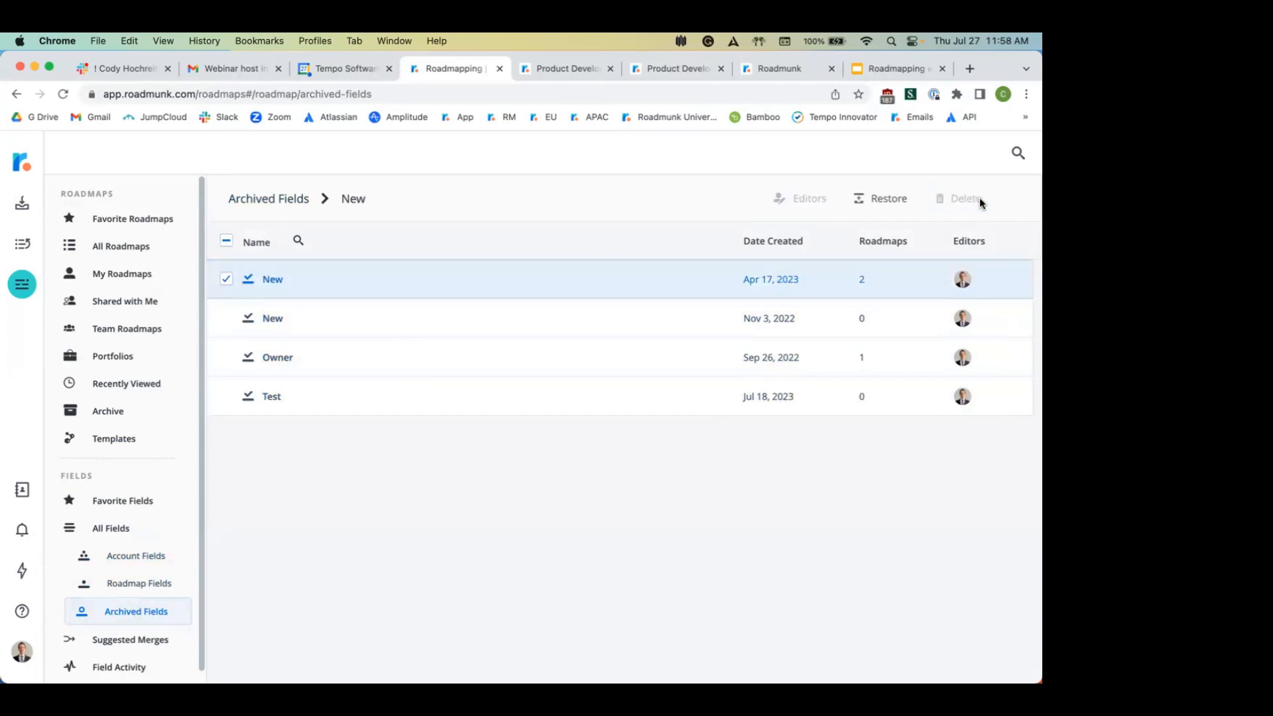
left_click(980, 203)
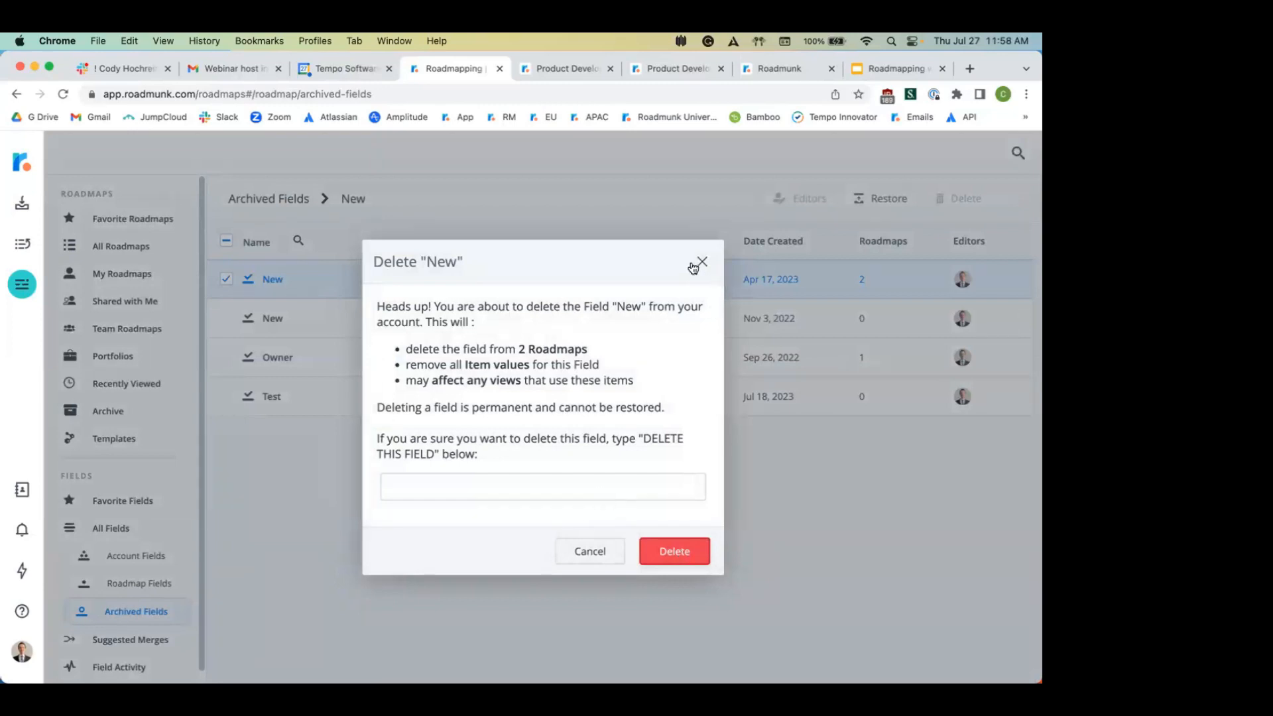
left_click(593, 490)
type("DEL")
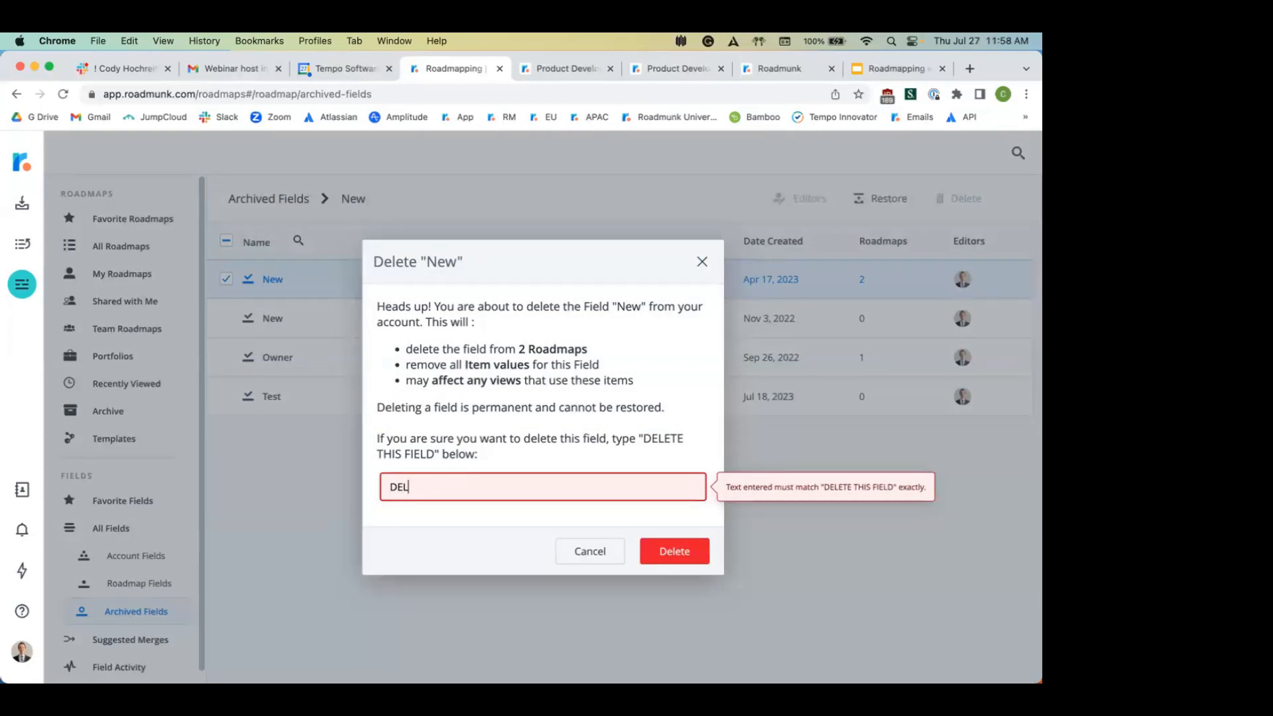
type("ETE")
left_click(677, 555)
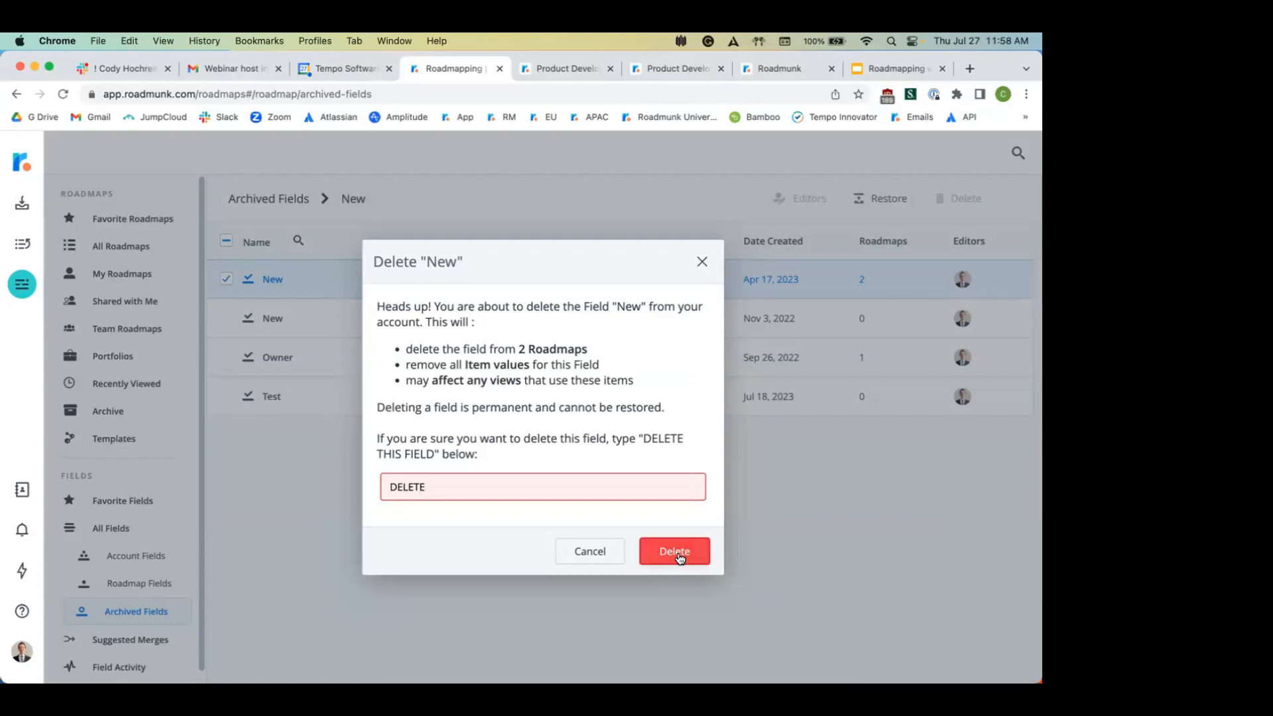
mouse_move(528, 498)
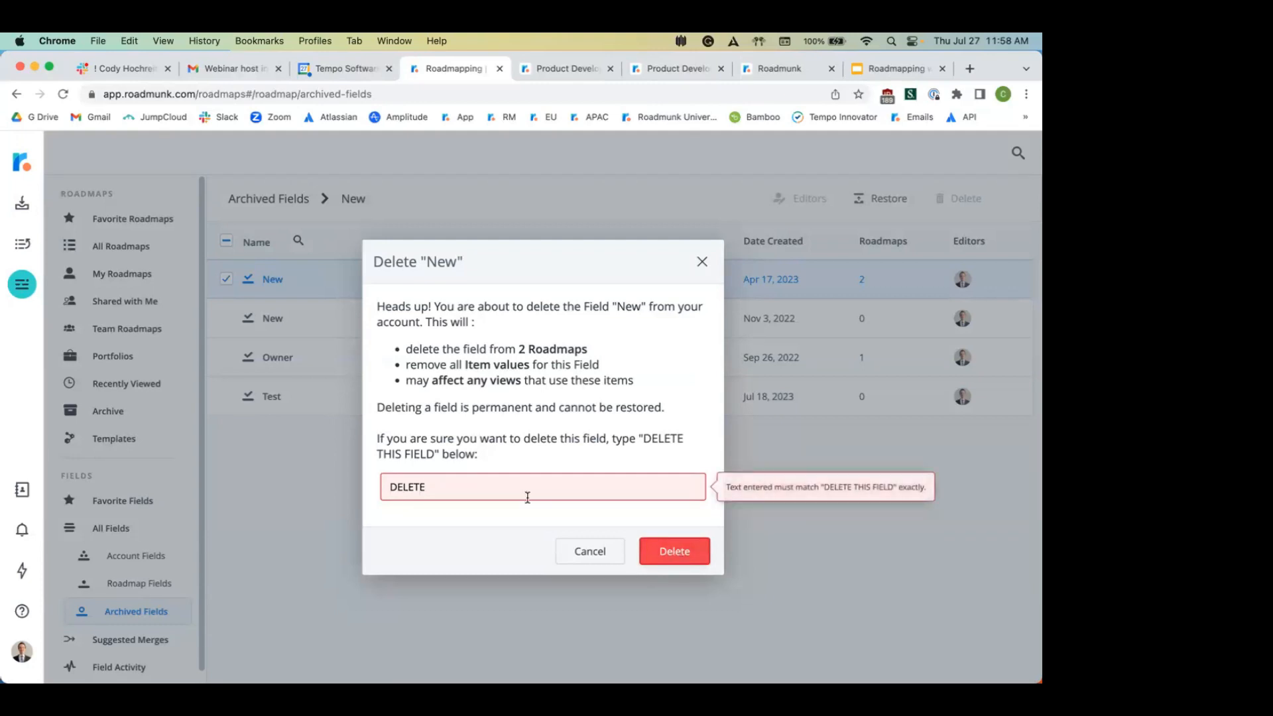
left_click(589, 553)
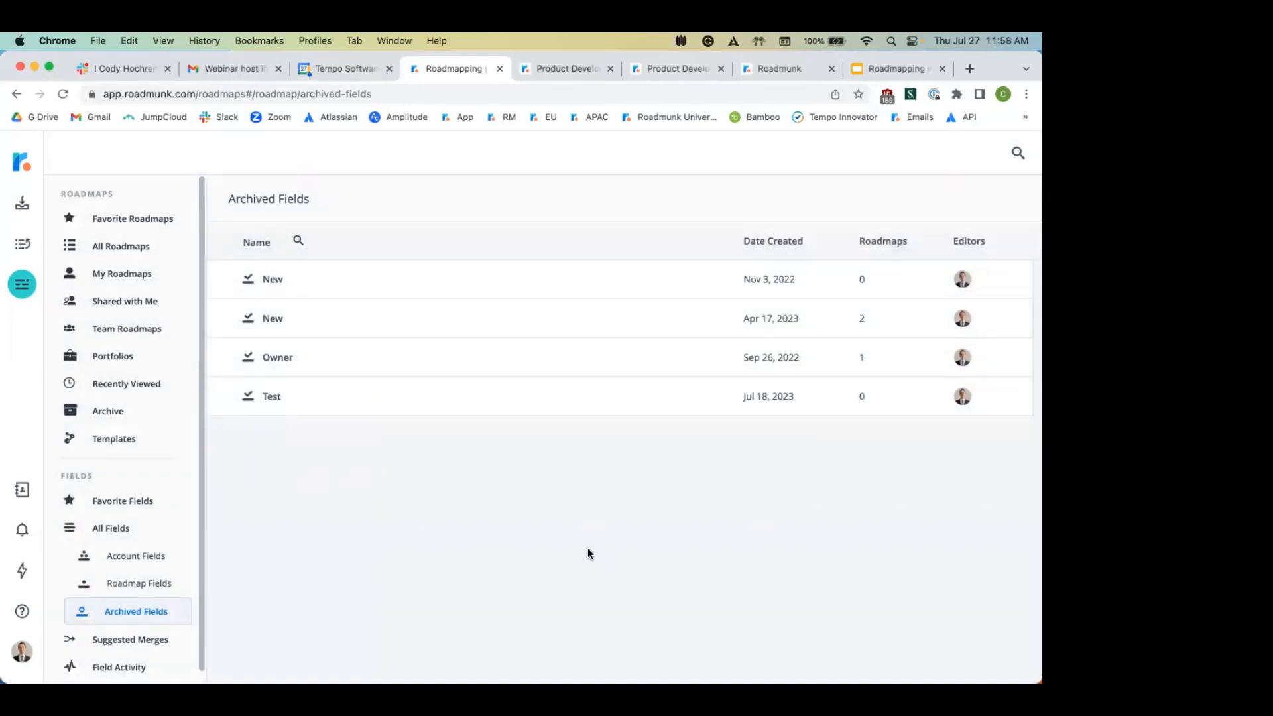
Step: Open the Product Plan 2023 roadmap from favourites and switch to its All Data view
left_click(128, 247)
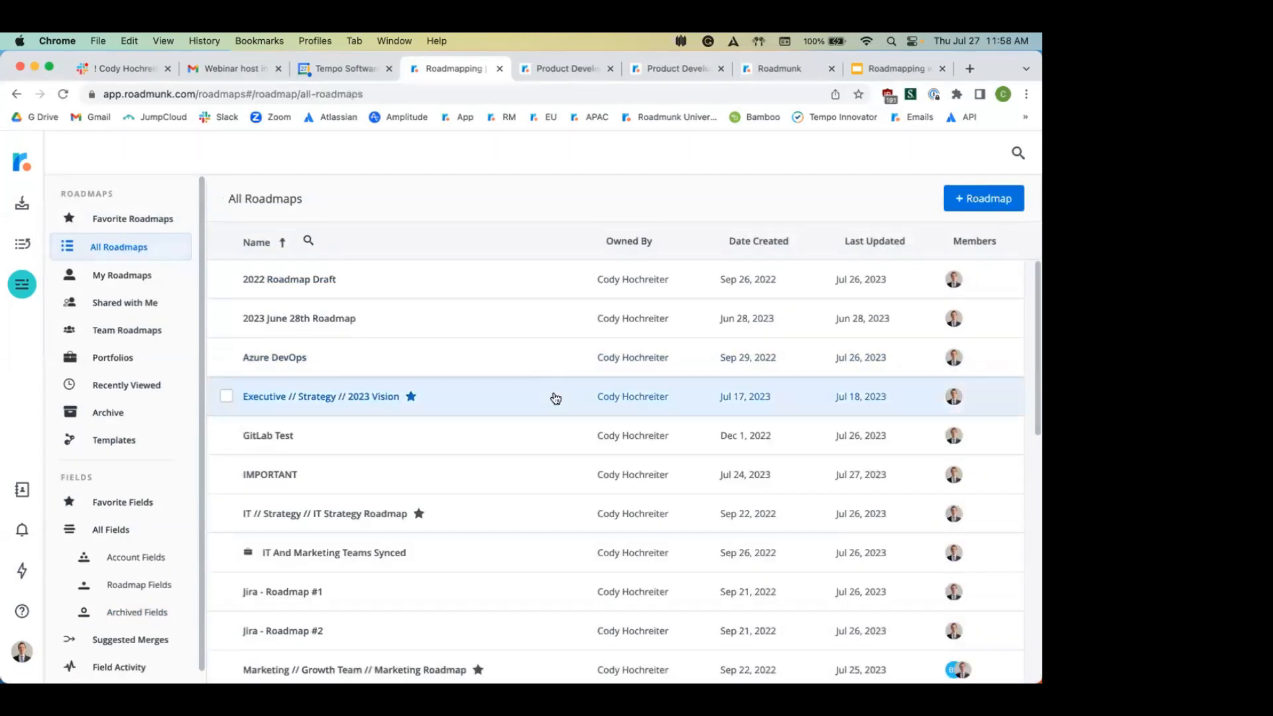
left_click(120, 229)
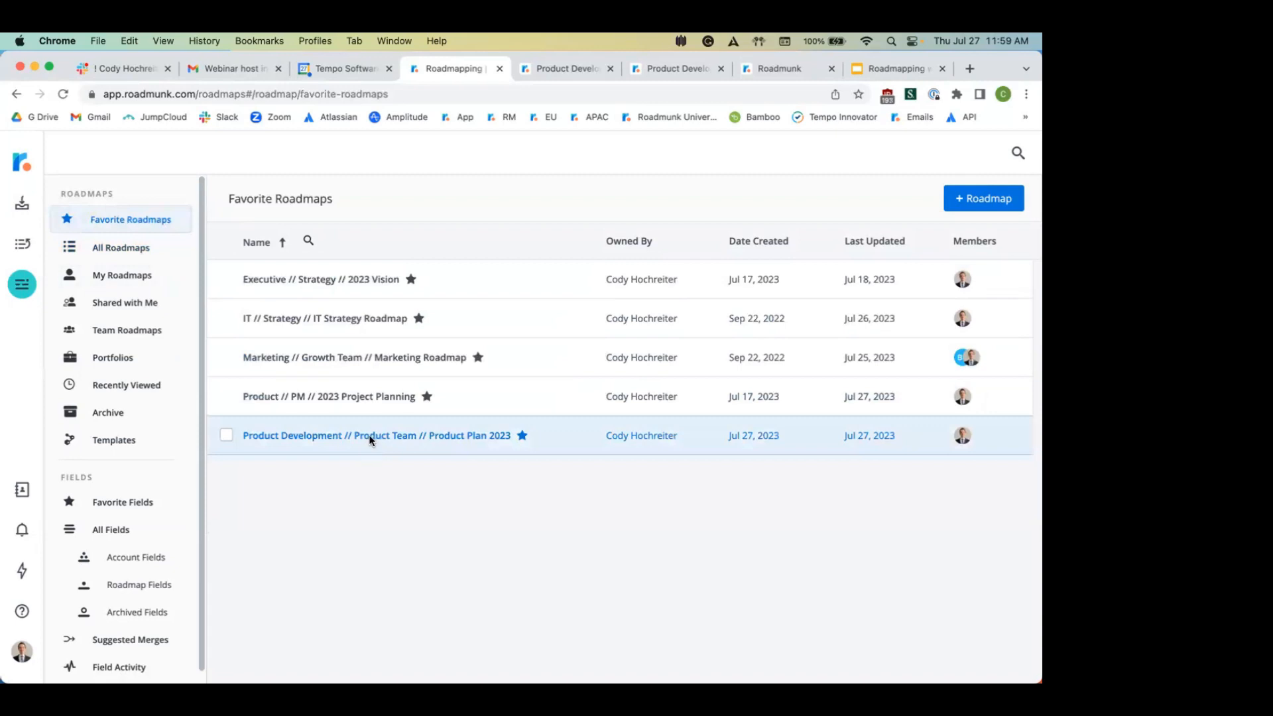
left_click(368, 435)
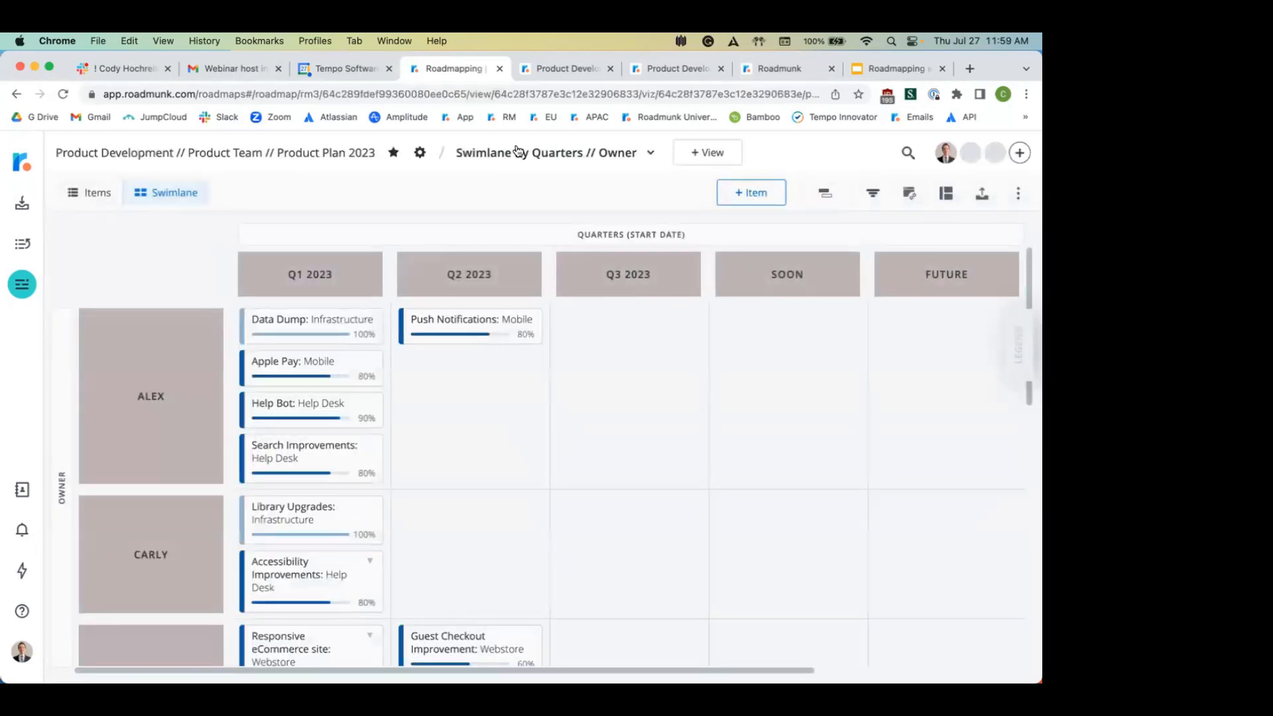
left_click(517, 153)
left_click(514, 181)
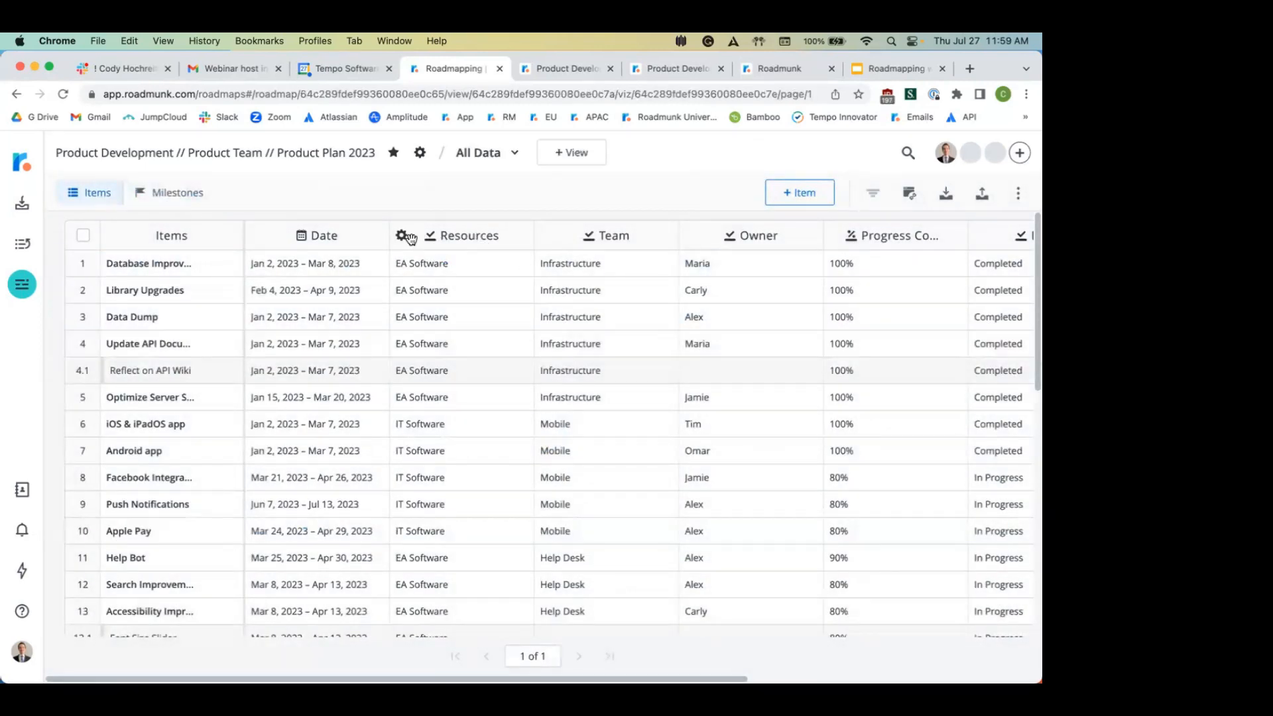
Step: Start merging the Owner field via Edit Owner > More Actions > Merge and open Primary Field
left_click(693, 239)
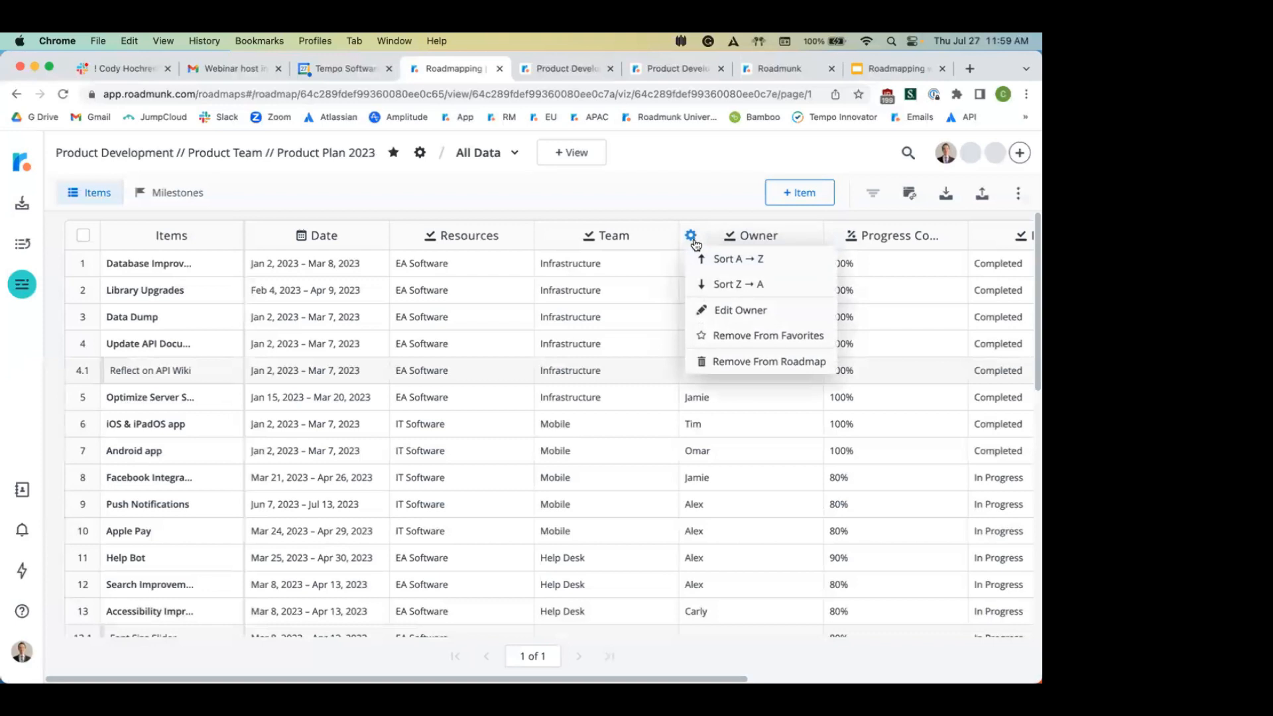
left_click(780, 312)
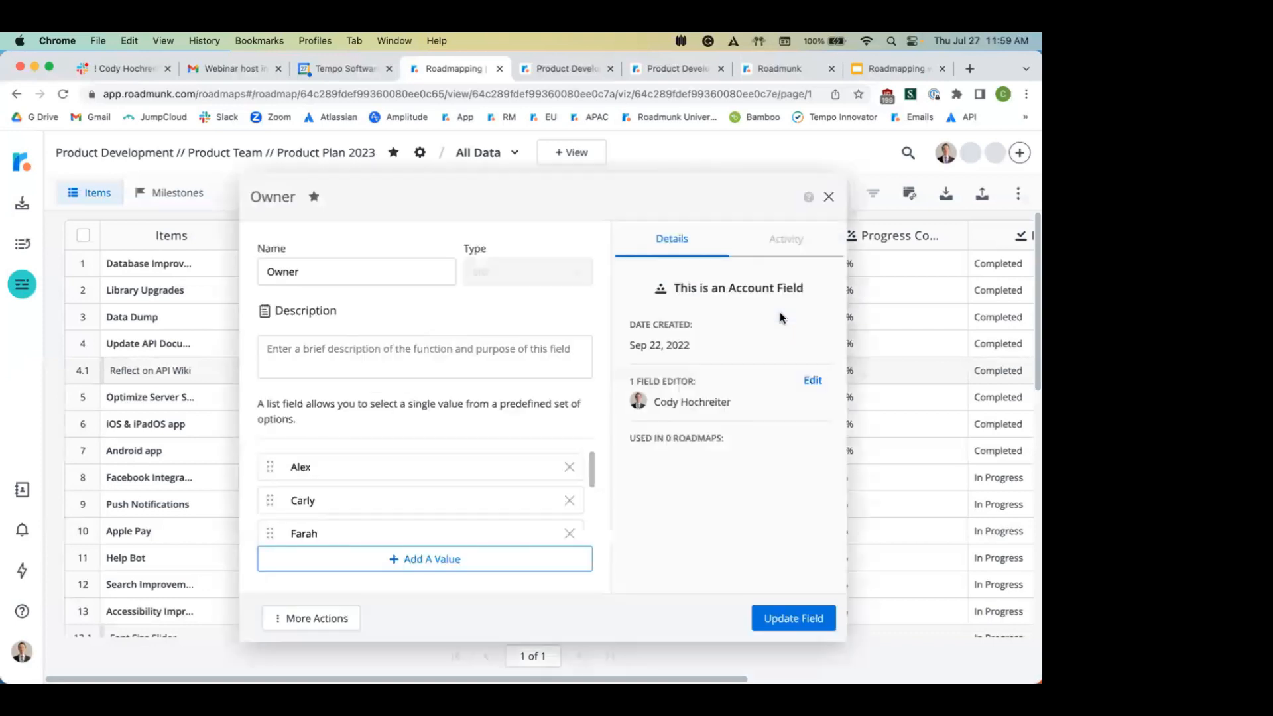
left_click(342, 613)
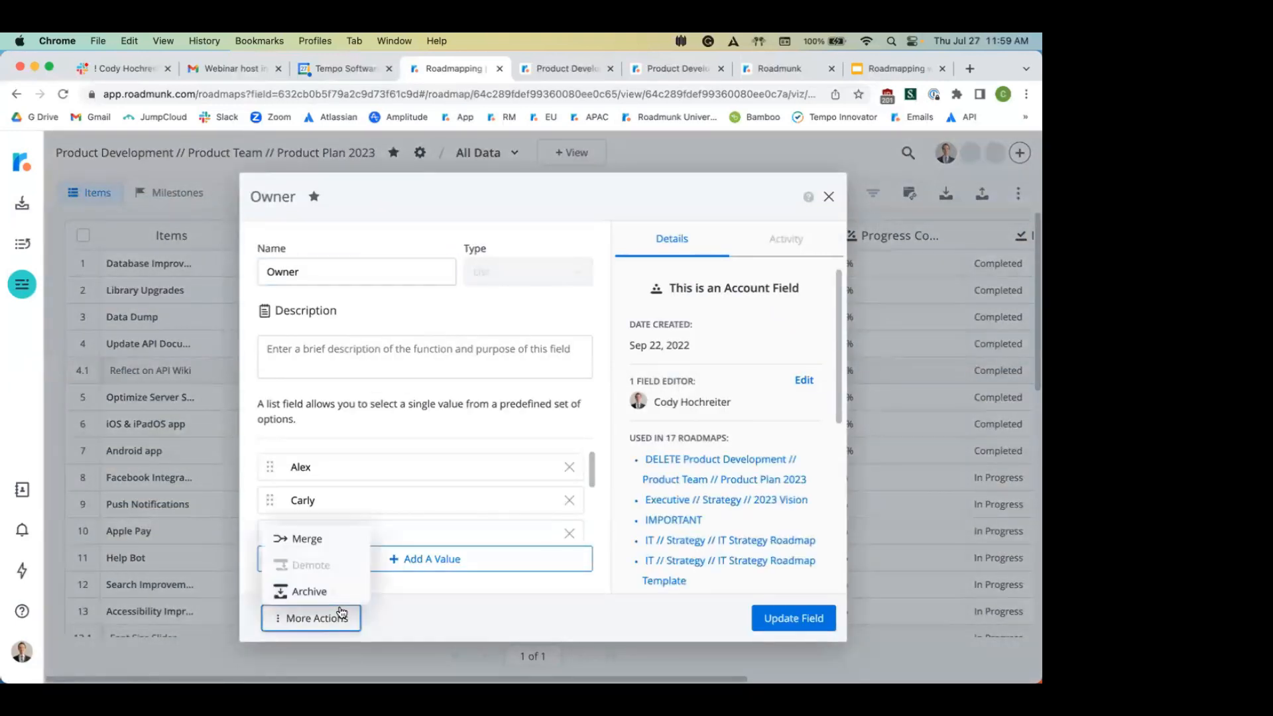
left_click(316, 539)
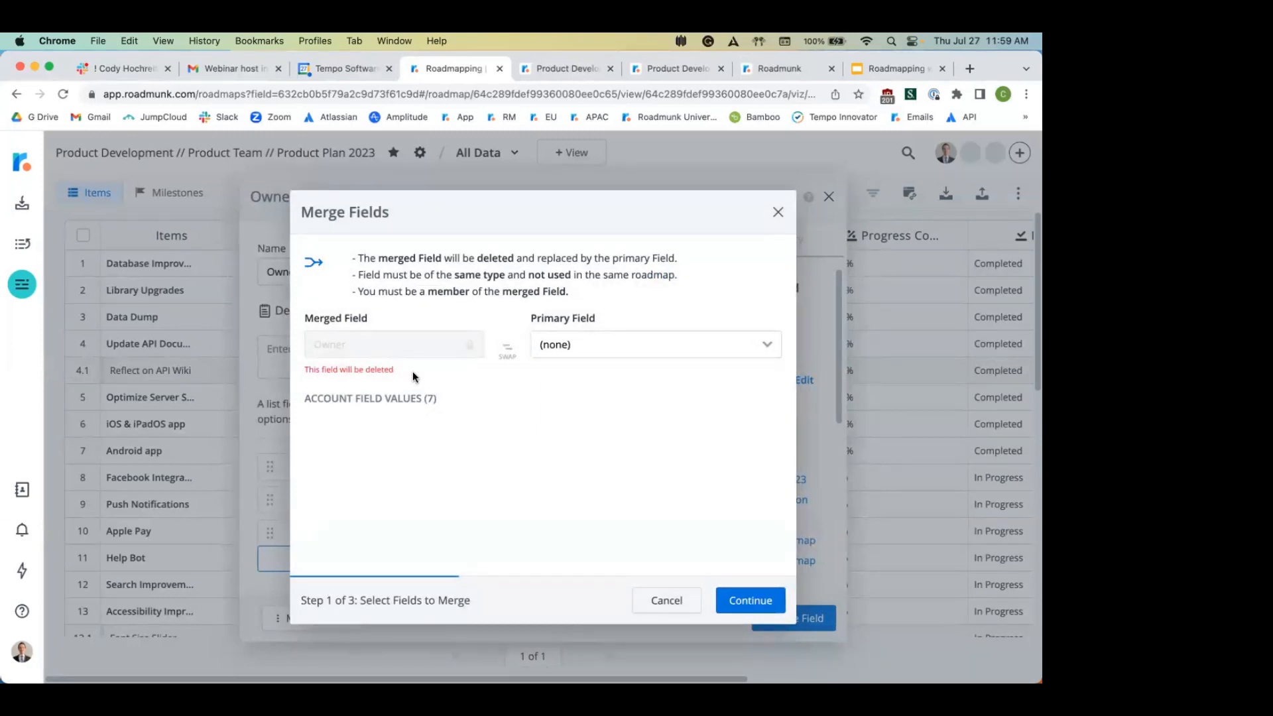
left_click(603, 346)
scroll(617, 579, "down", 5)
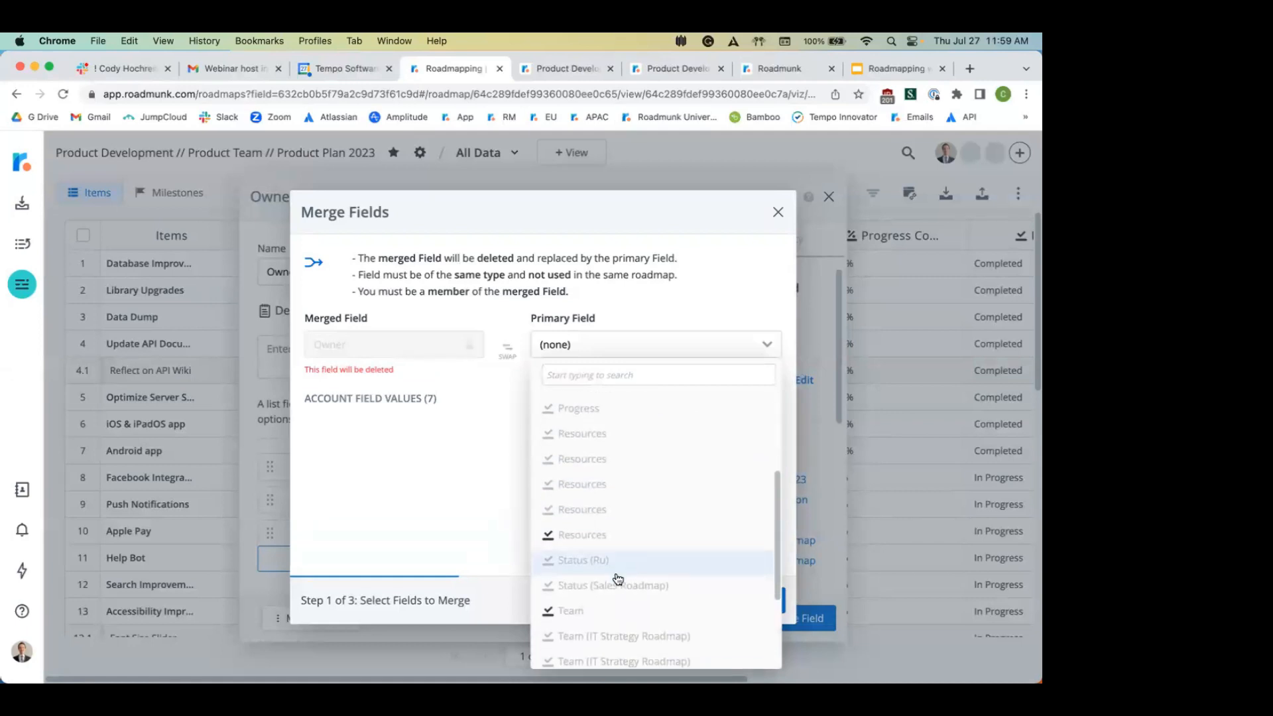